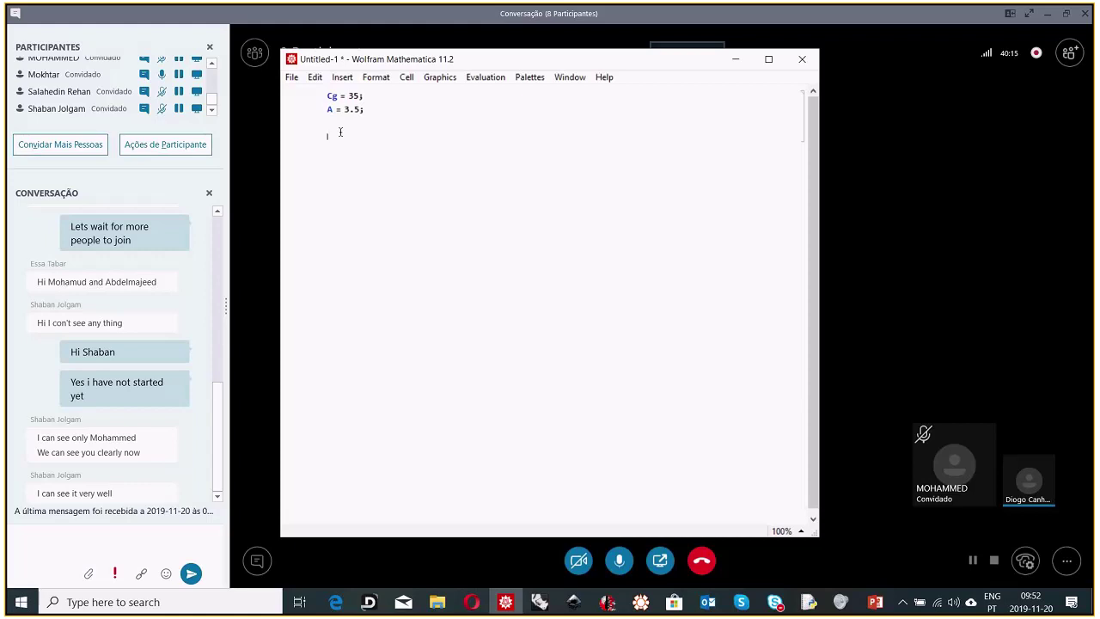
Step: Evaluate Cg = 35 and A = 3.5, then compute r = A/(Cg*2π), giving 0.0159155
type("r =")
left_click(406, 100)
key("shift+Return")
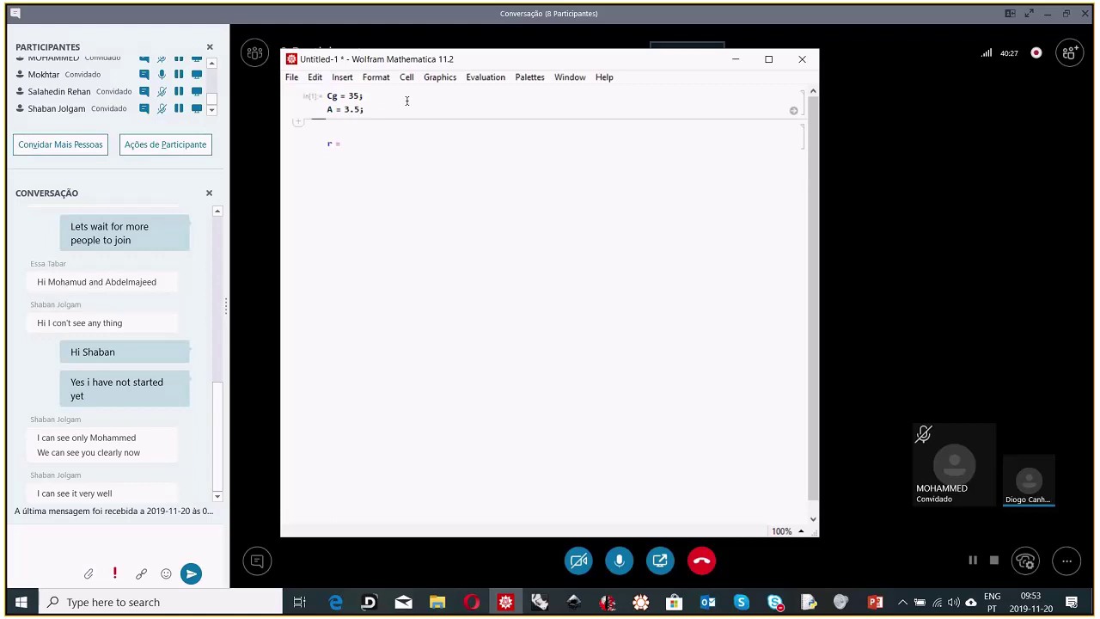
left_click(385, 148)
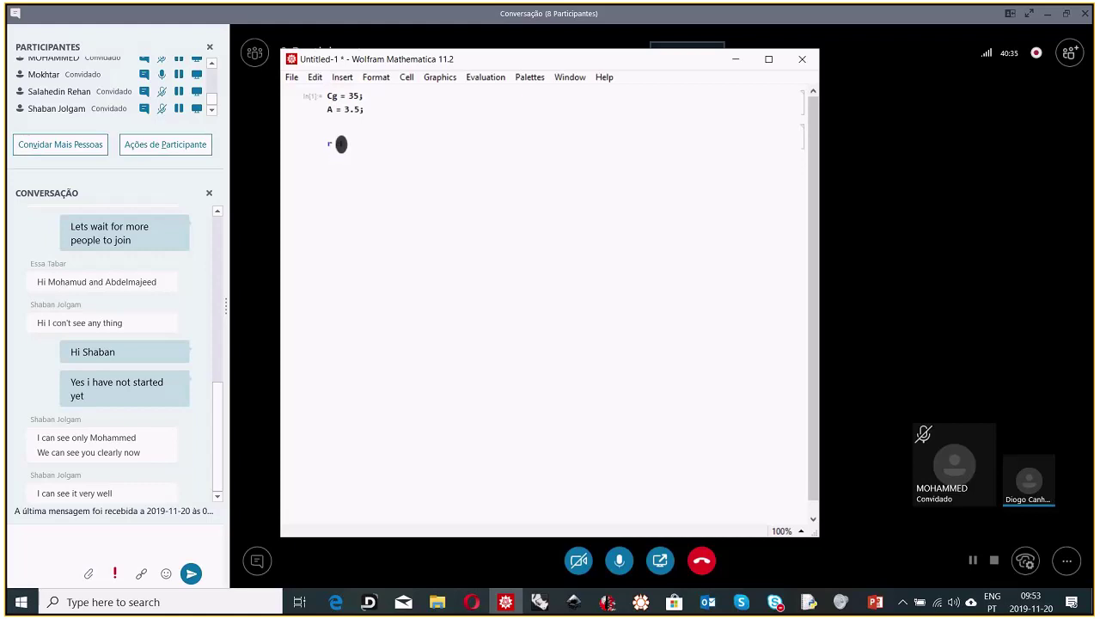
type("A / (Cg * 2")
key("Escape")
type("p")
key("Escape")
type(")")
key("shift+Return")
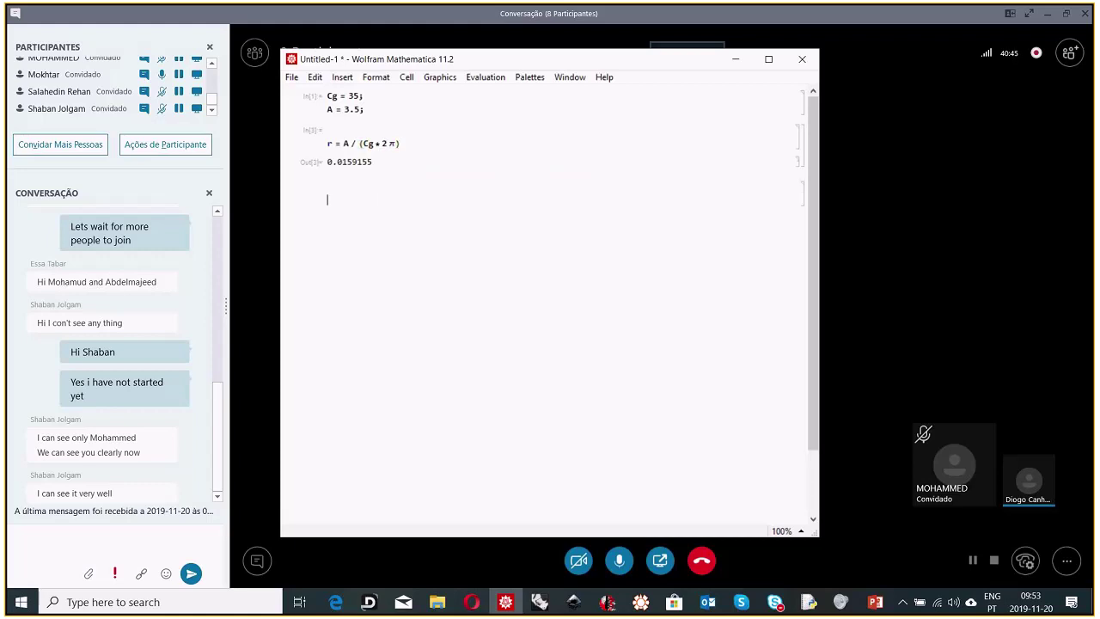
left_click_drag(376, 162, 327, 163)
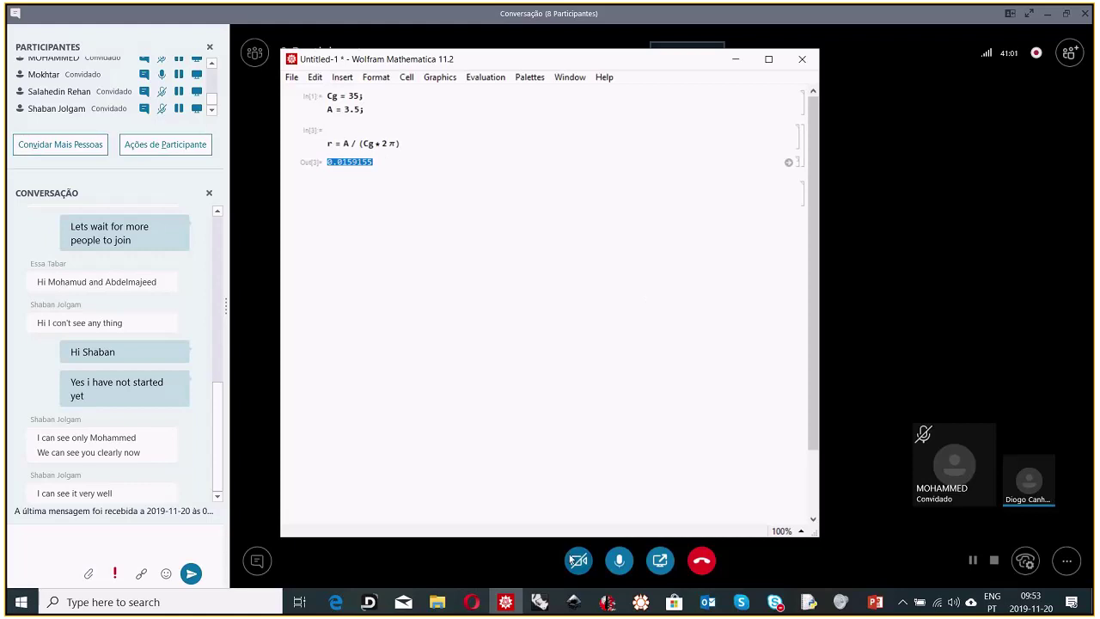
Step: Bring the LS-3 - Copy.tnh trough scene forward and tilt the view to look down on it
left_click(641, 607)
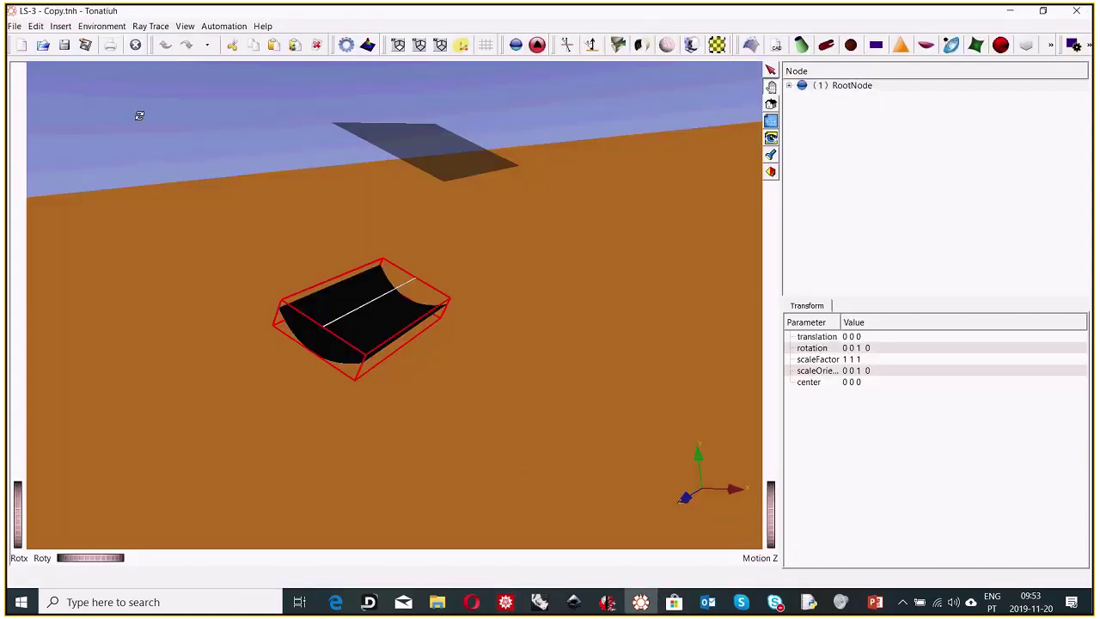
left_click(15, 27)
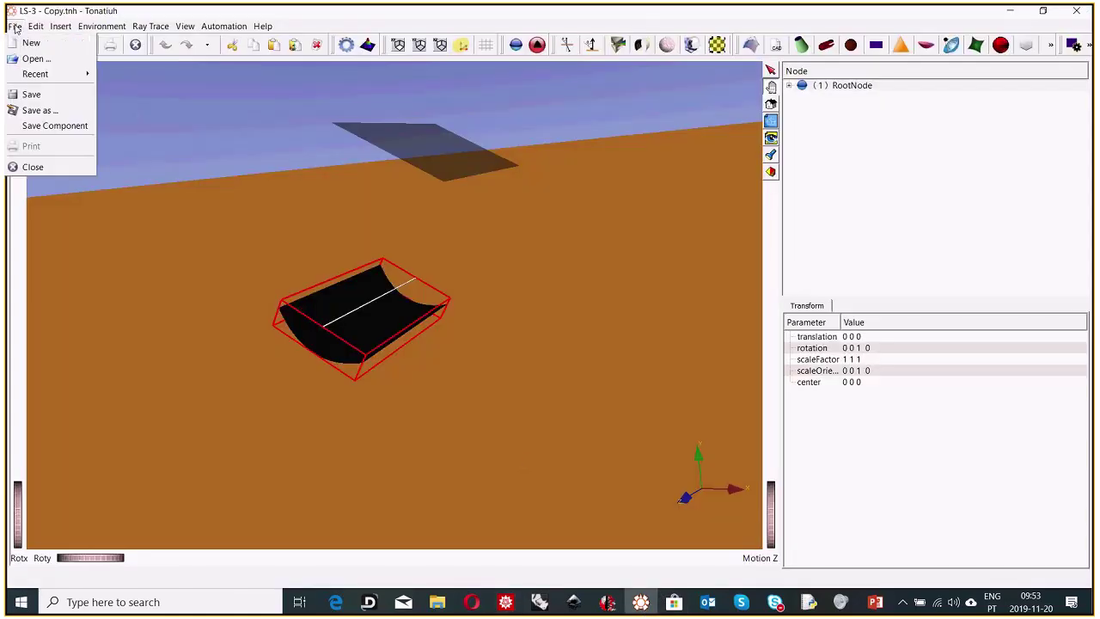
left_click(32, 59)
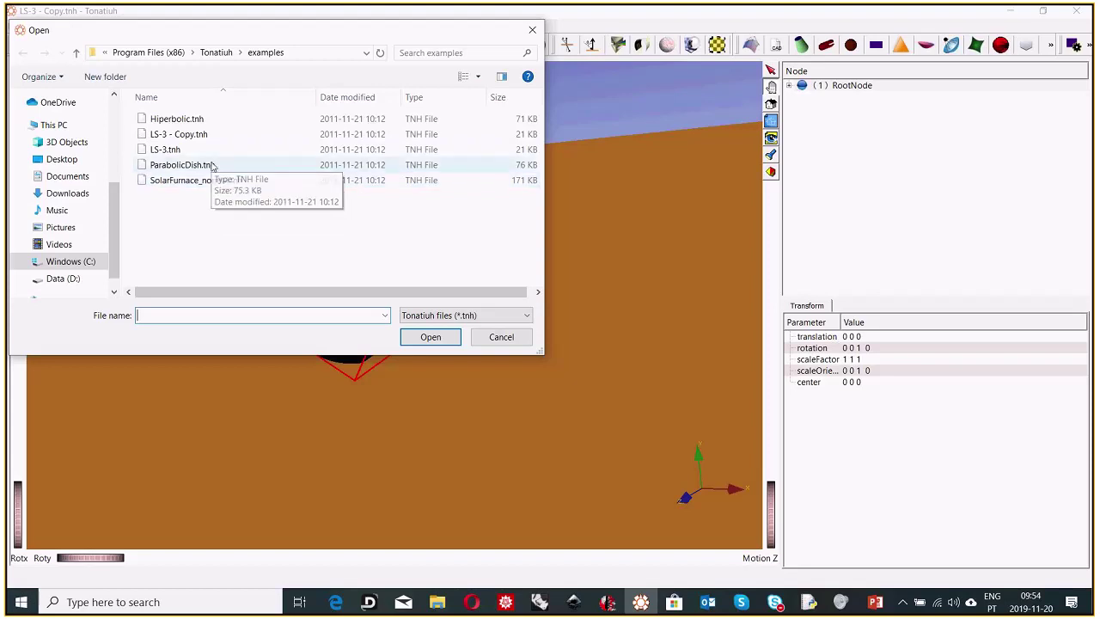
left_click(510, 338)
left_click_drag(257, 286, 270, 321)
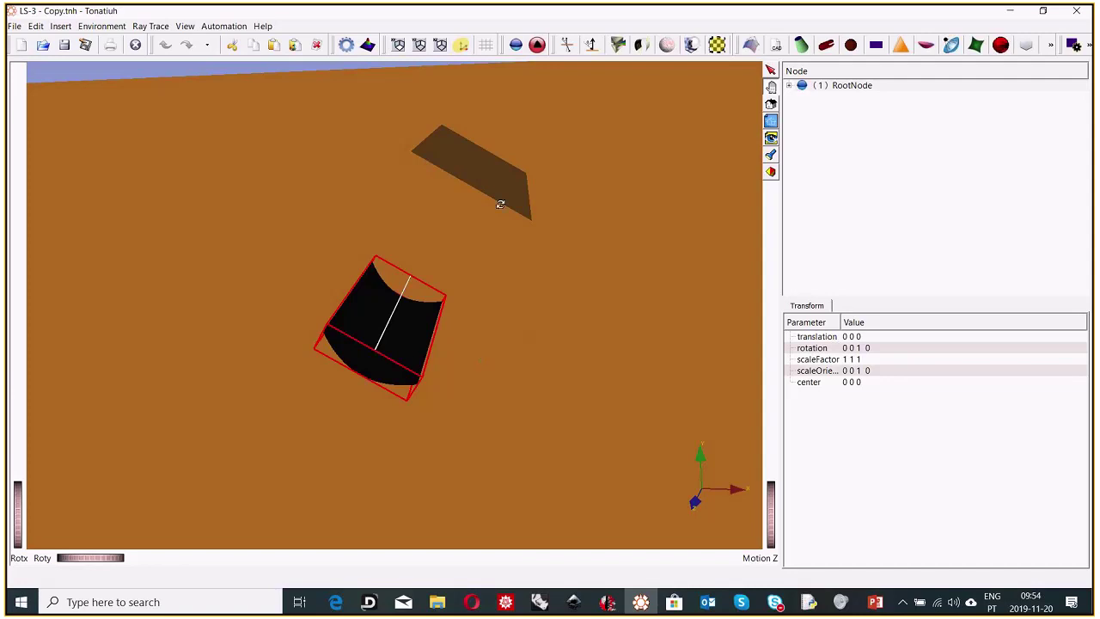
left_click_drag(495, 134, 487, 186)
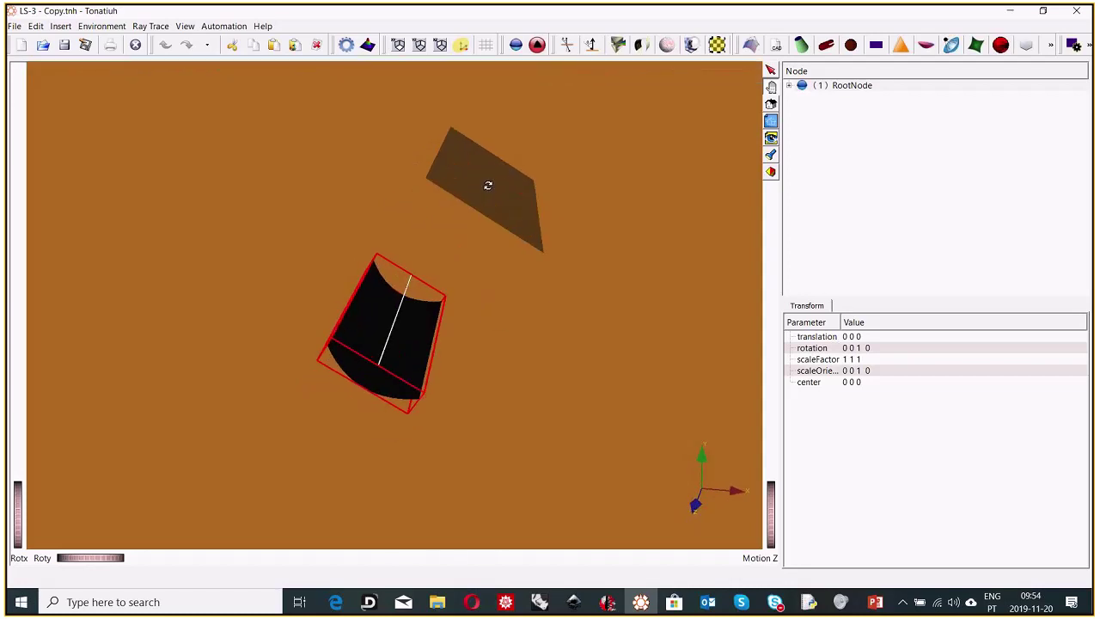
Step: Define the sun light at azimuth 90° and elevation 90°, then orbit to check the lighting
left_click(105, 27)
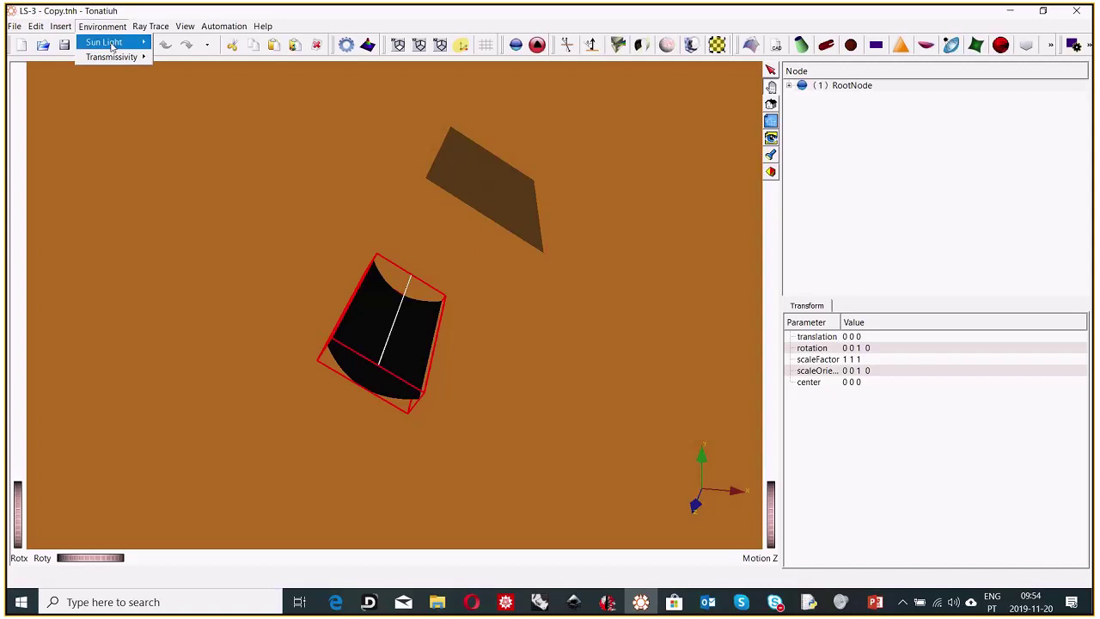
mouse_move(110, 47)
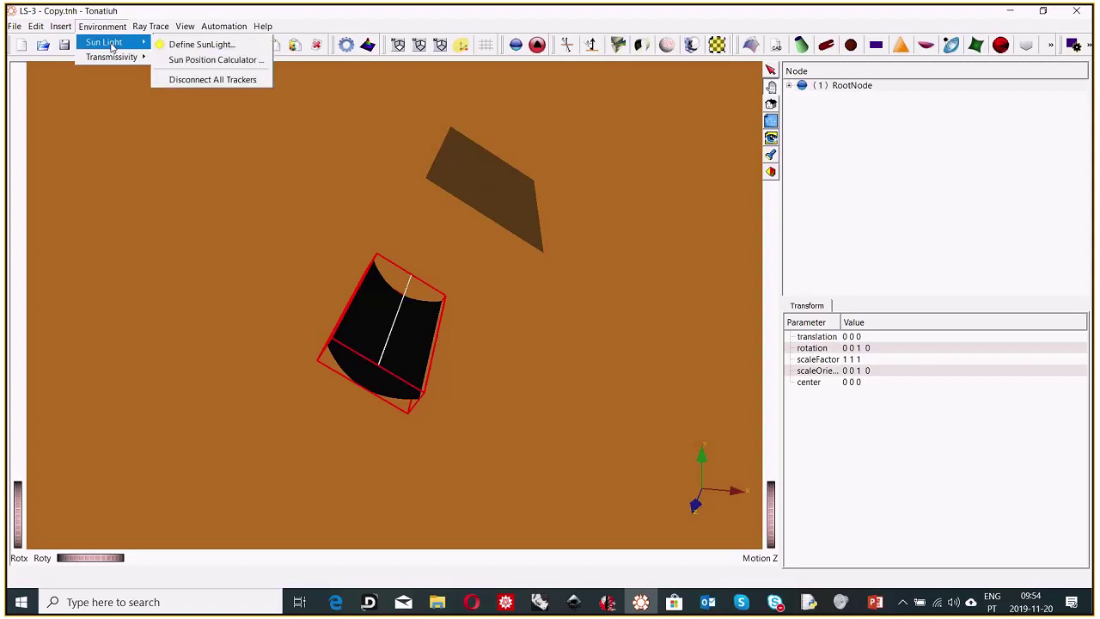
left_click(190, 45)
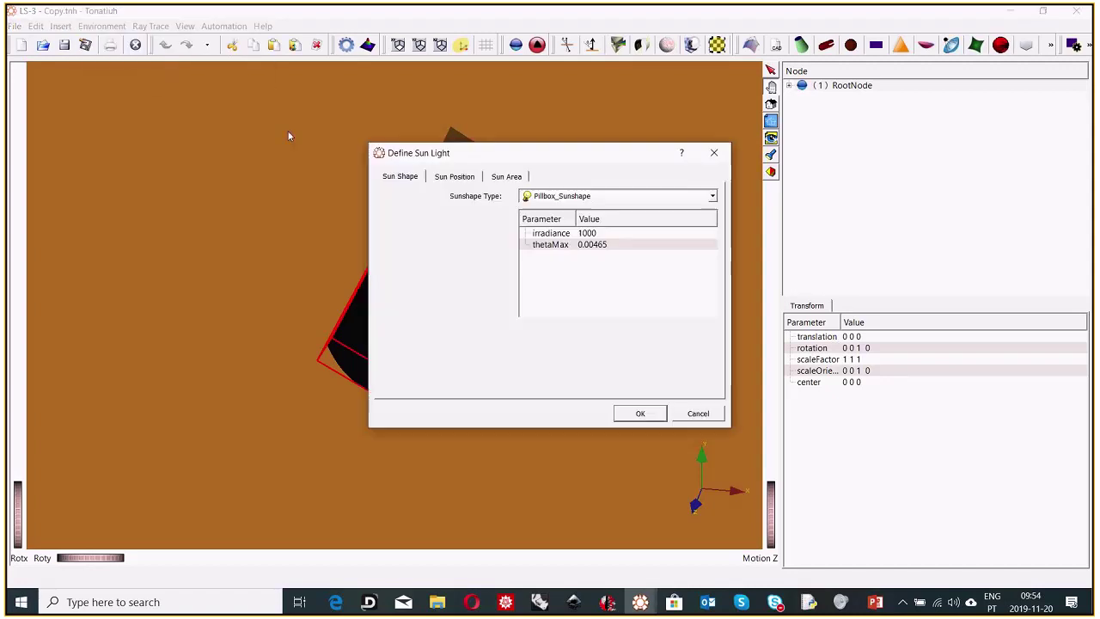
left_click(459, 176)
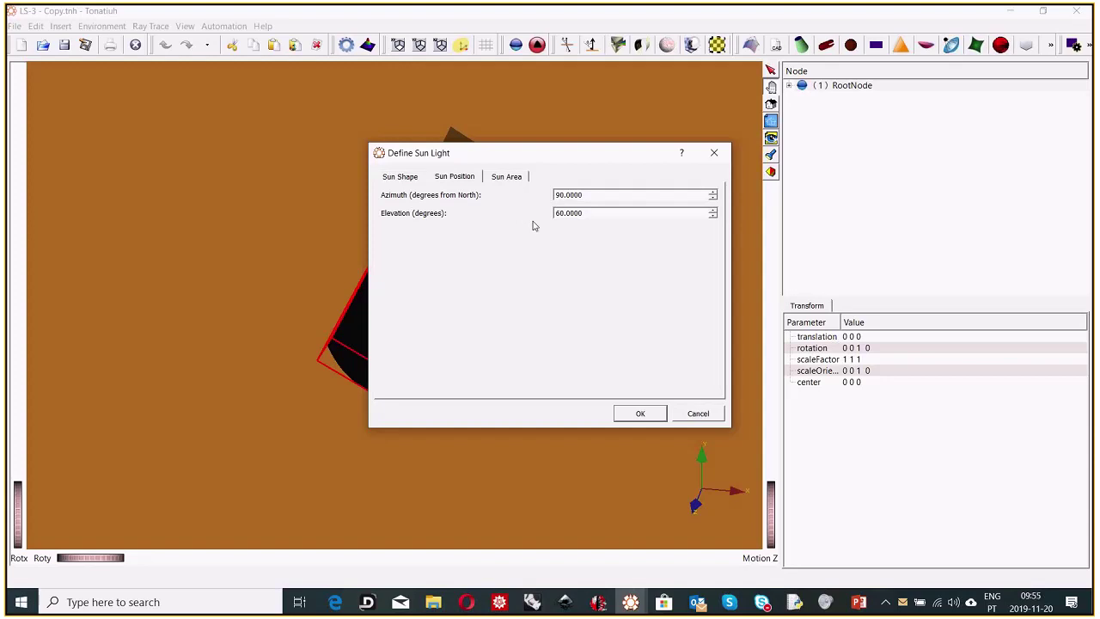
left_click_drag(560, 216, 554, 215)
type("9")
left_click(638, 413)
left_click_drag(637, 410, 404, 371)
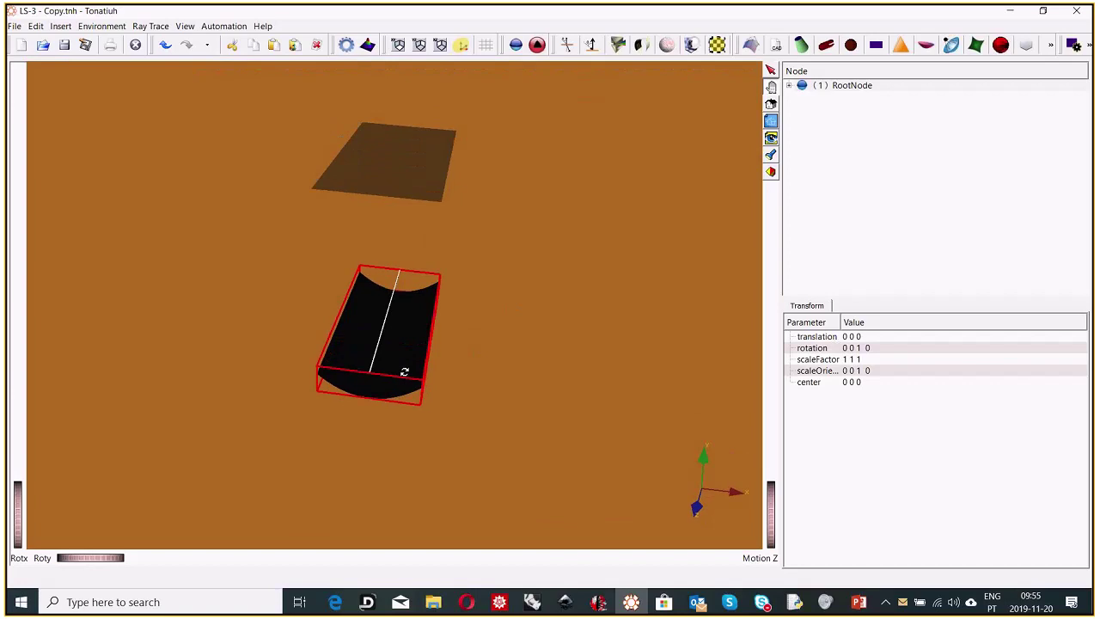
Step: Expand the node tree to LS-3Module and display TrackerOneAxis (m_azimuth 1.5707964, m_zenith 0)
left_click(790, 86)
left_click(800, 96)
left_click(811, 108)
left_click(822, 119)
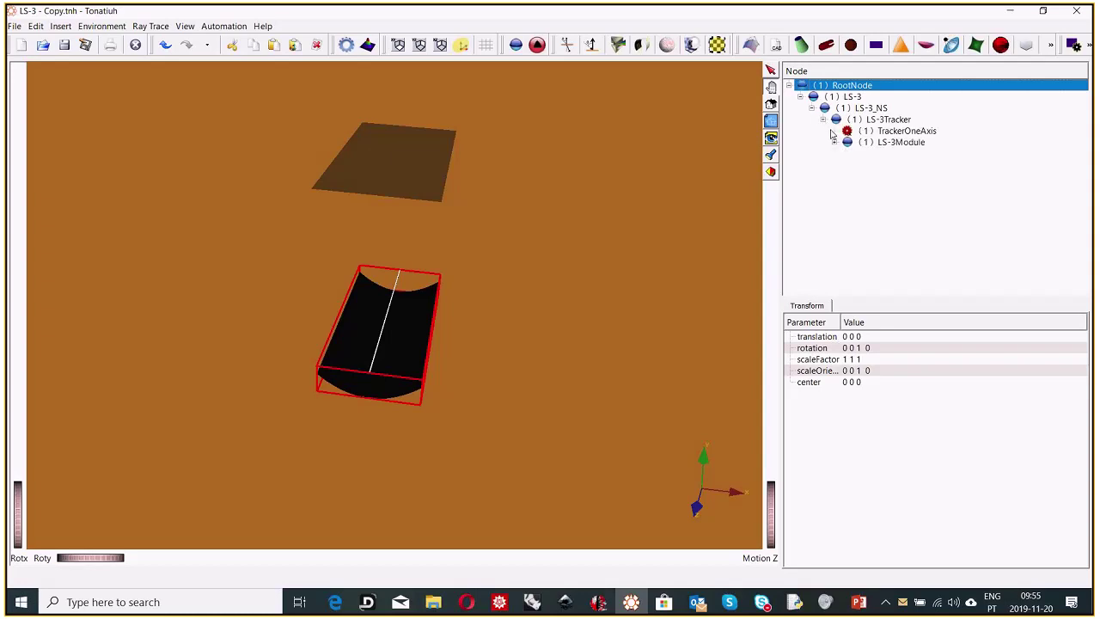
left_click(834, 142)
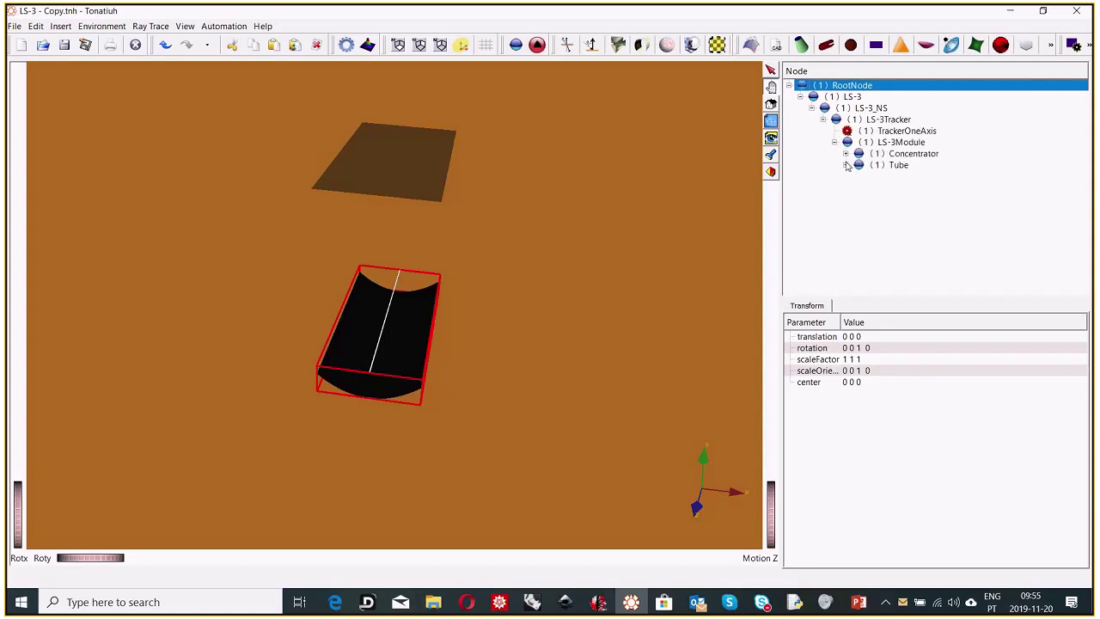
left_click(900, 155)
left_click(901, 167)
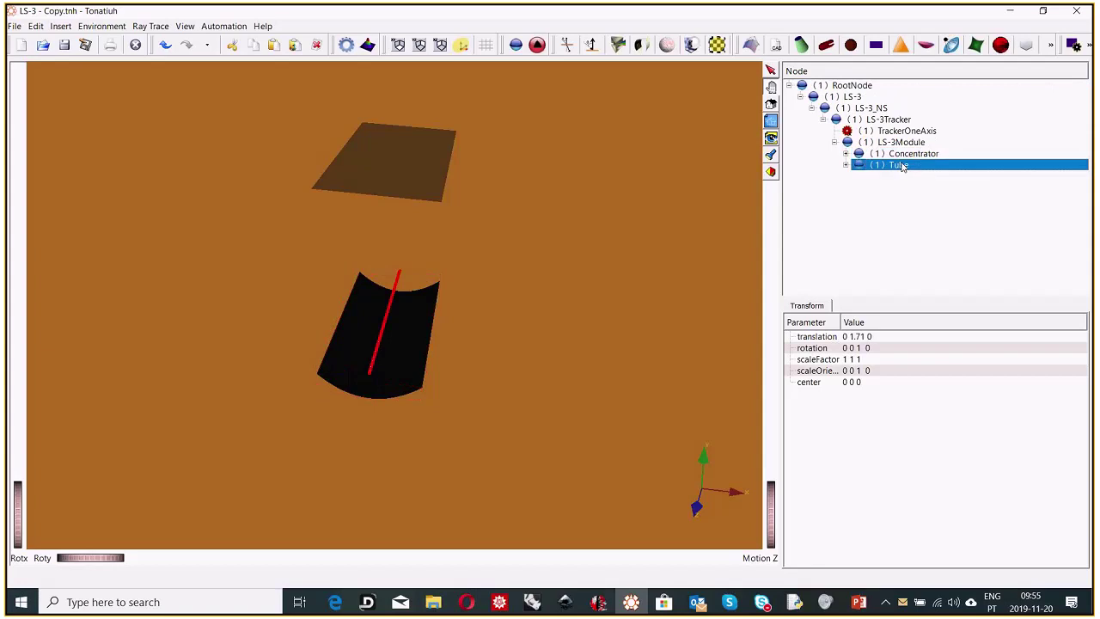
left_click(908, 132)
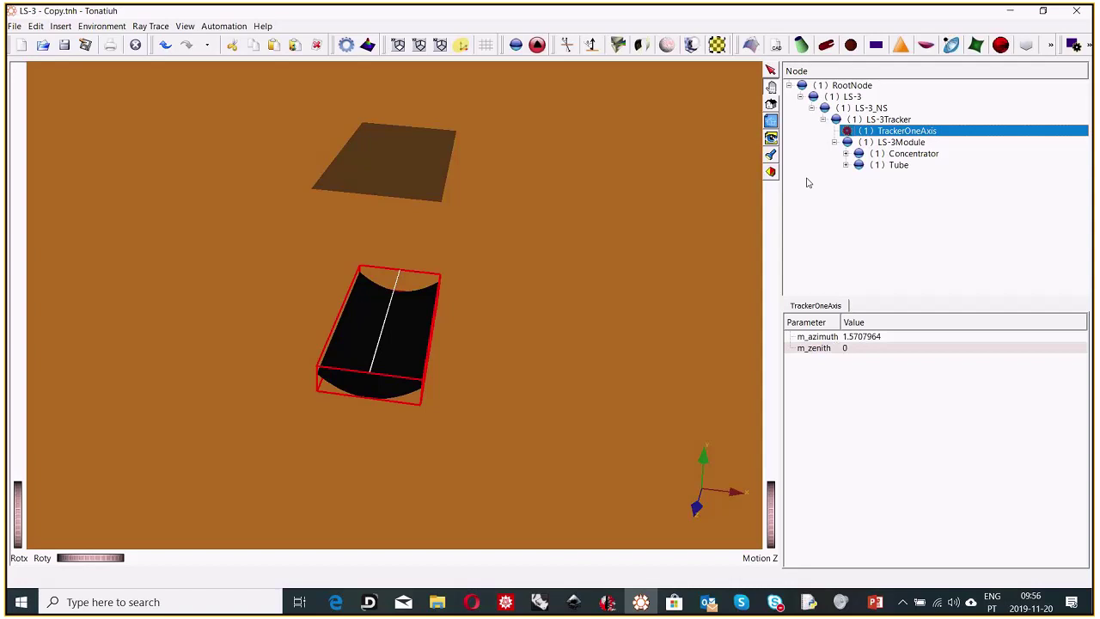
Step: Delete the TrackerOneAxis tracker from the LS-3 scene
right_click(896, 131)
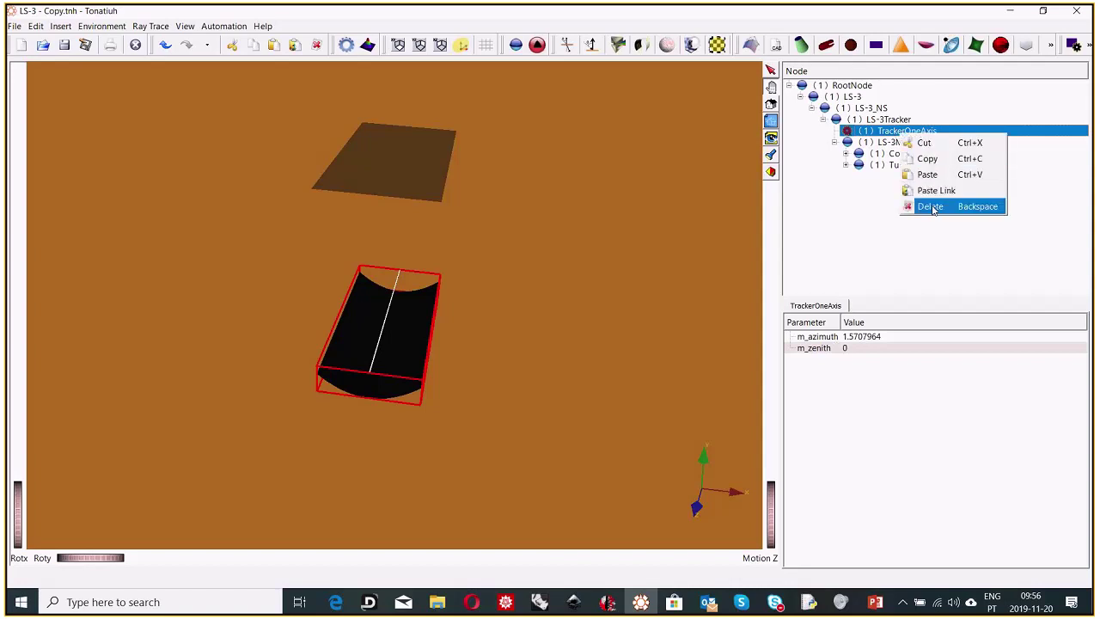
left_click(933, 208)
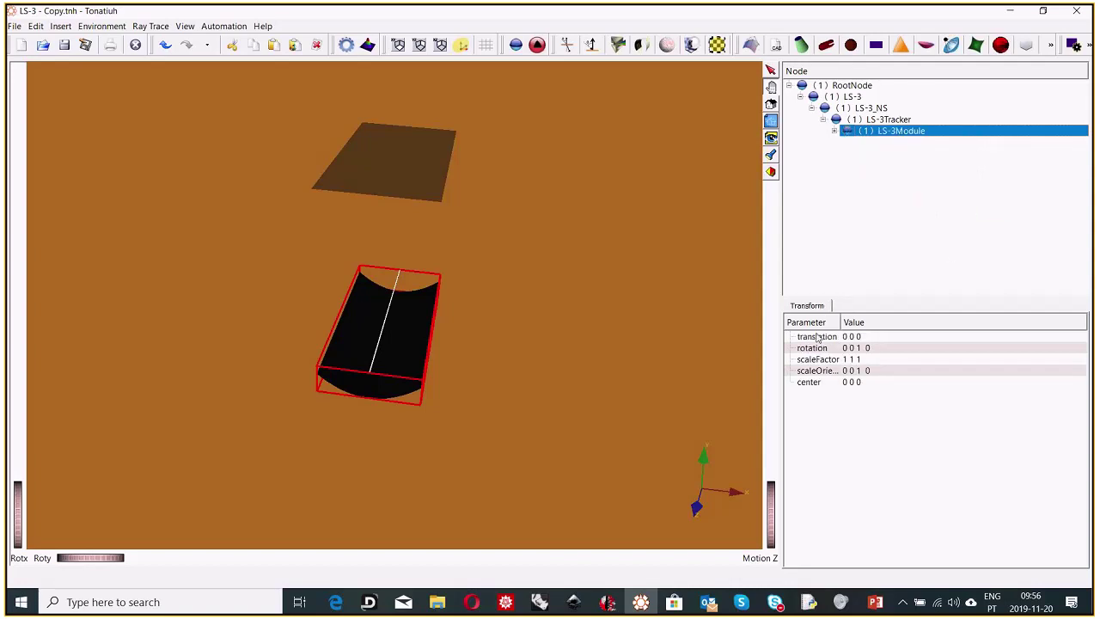
left_click_drag(399, 195, 352, 215)
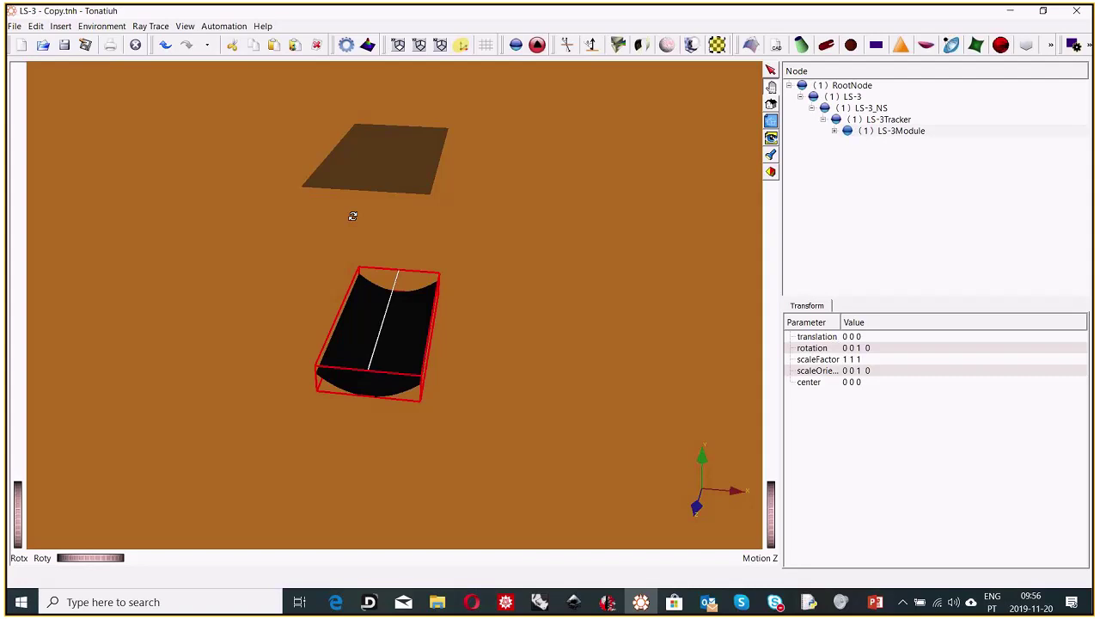
Step: Show the ConcentratorGeometry parameters, checking focus length 1.71 and xMax 2.8800001
left_click(846, 133)
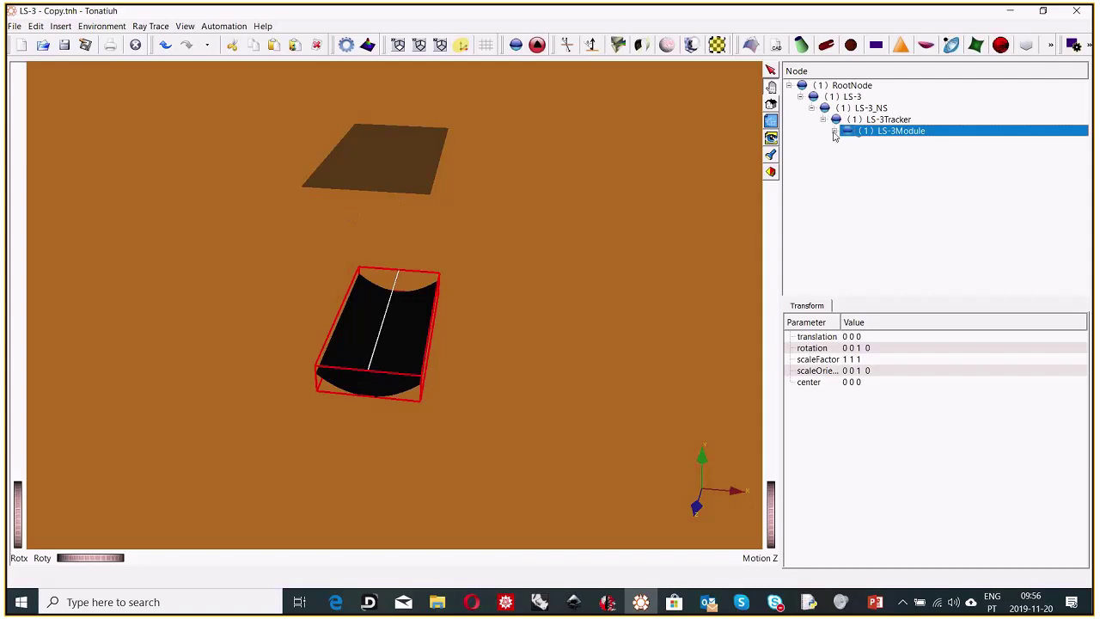
left_click(833, 130)
left_click(845, 143)
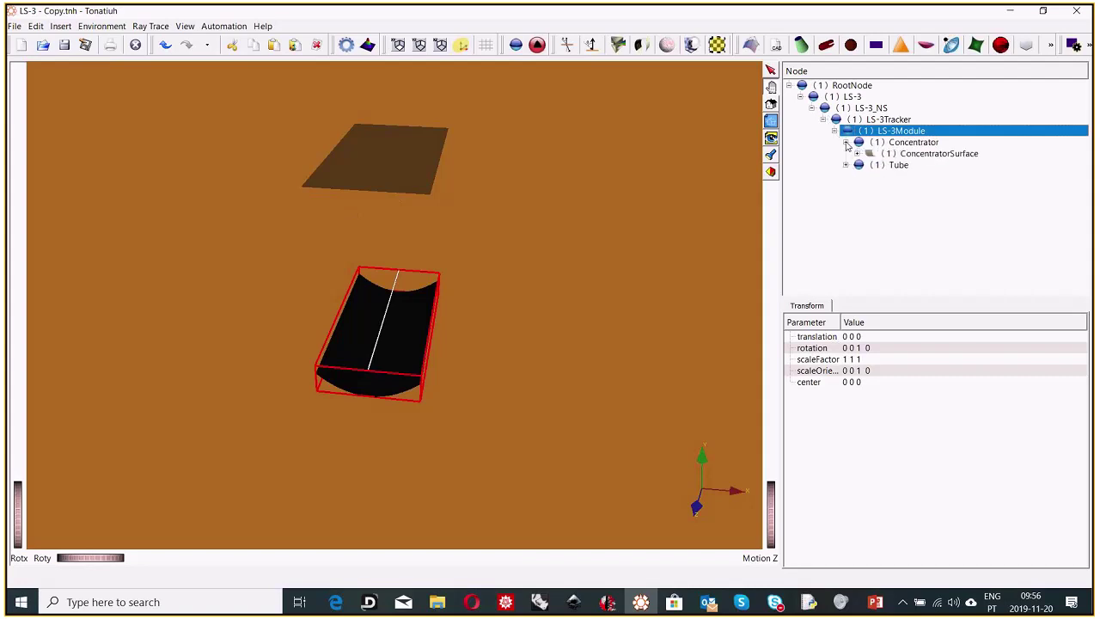
left_click(857, 153)
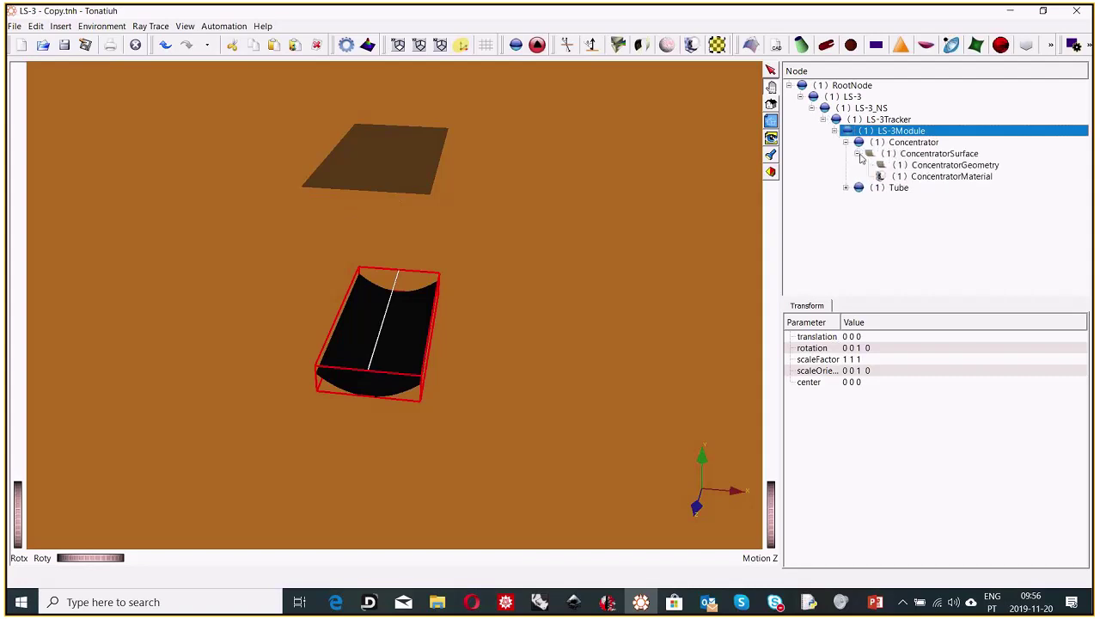
left_click(943, 168)
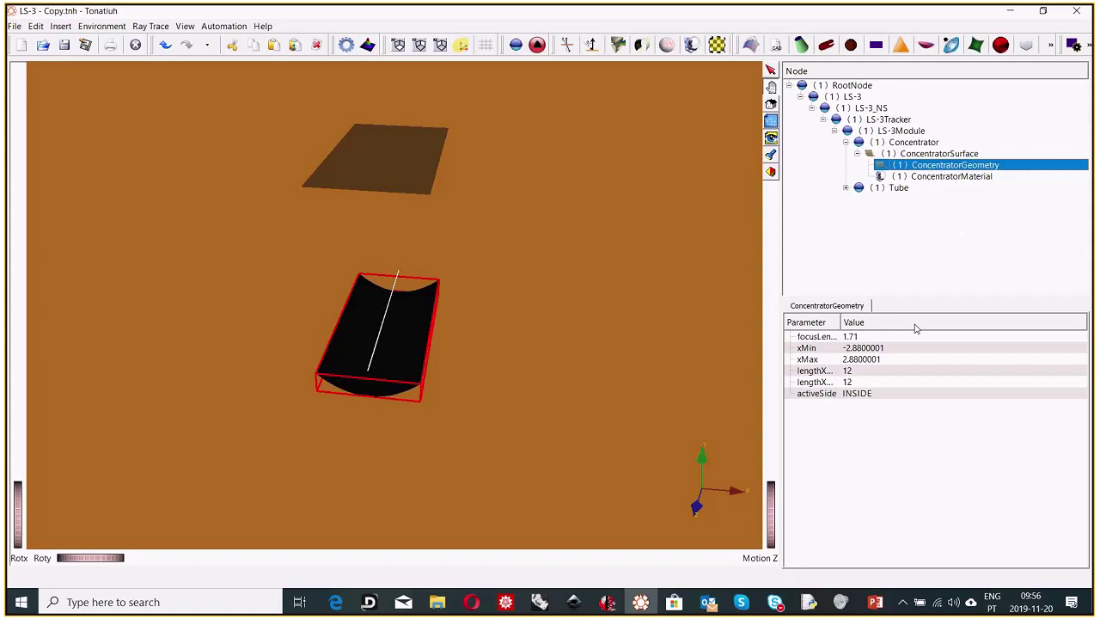
left_click(856, 339)
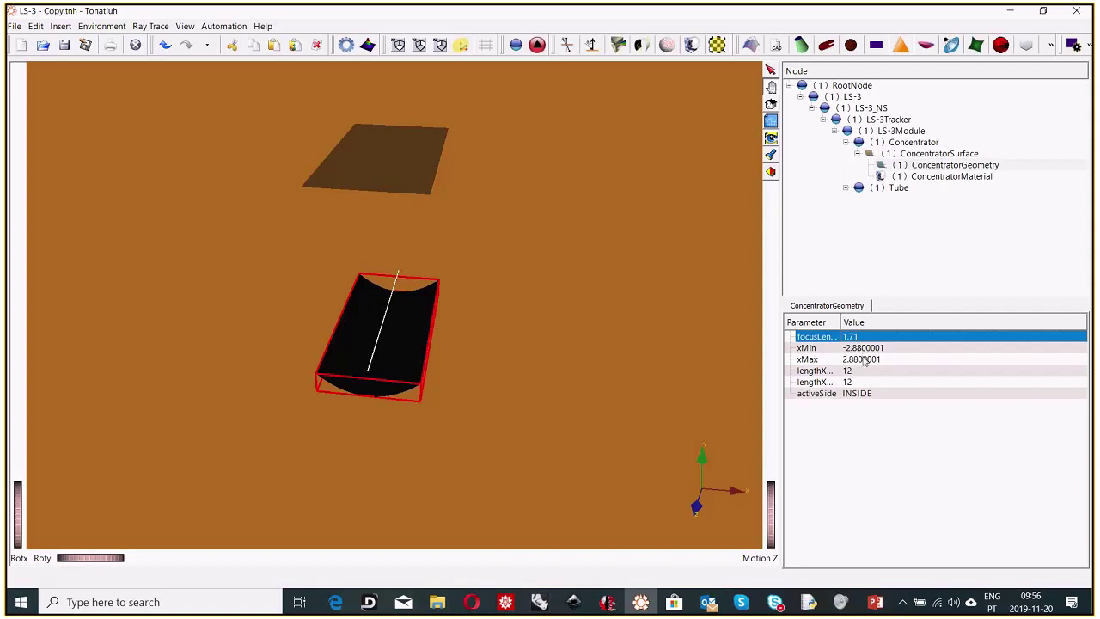
left_click(862, 361)
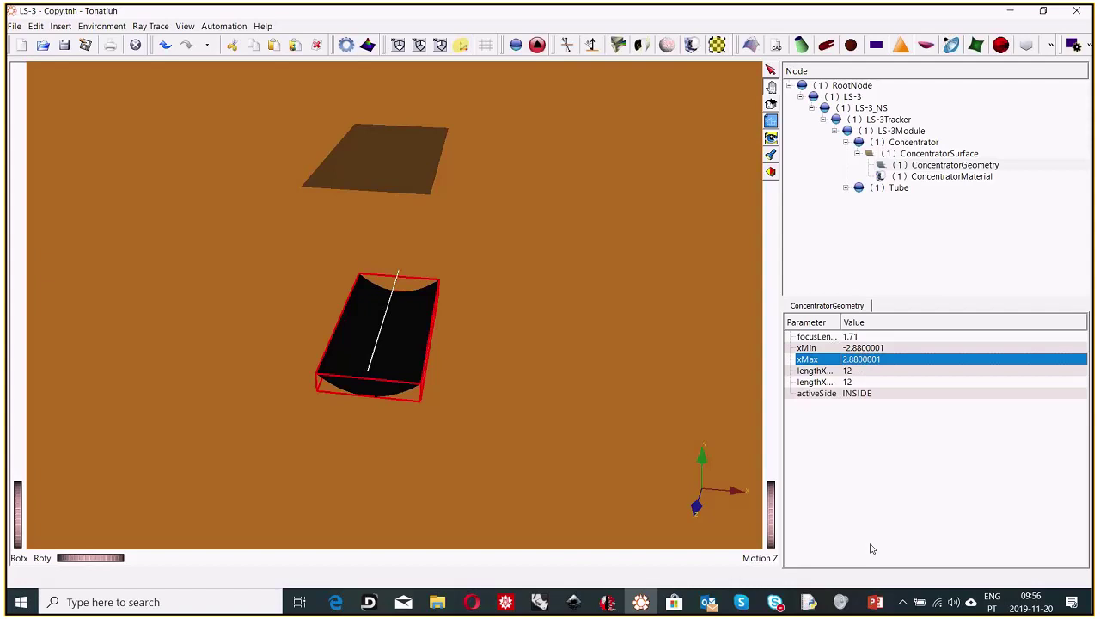
left_click(505, 606)
Step: Compute 3.5 / 2 in Mathematica below the earlier result, giving 1.75
left_click(400, 161)
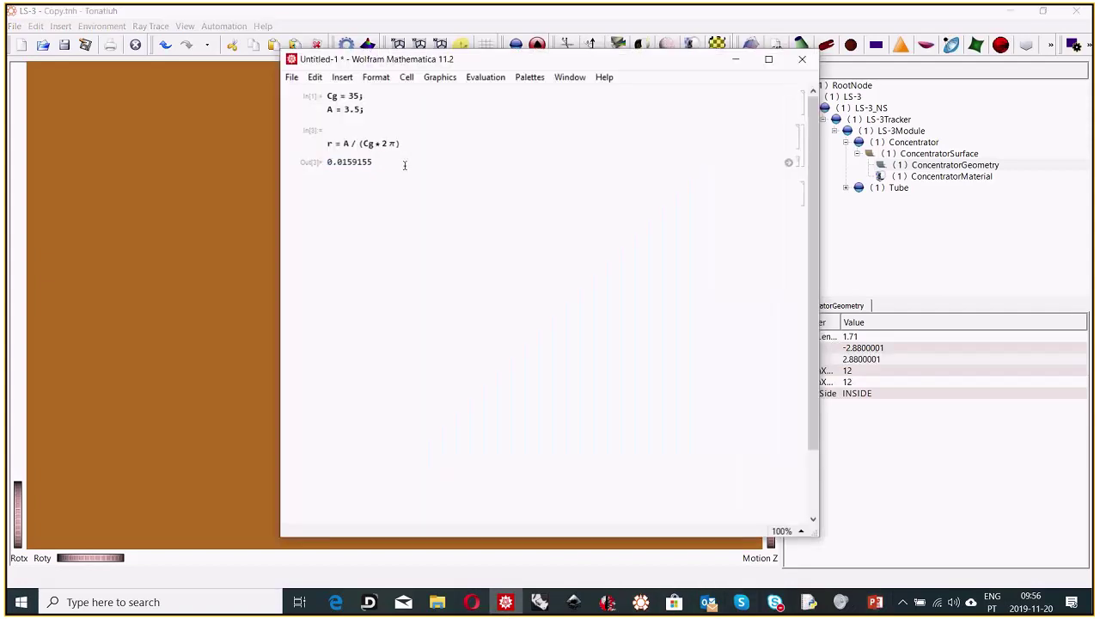
key("Return")
type("3.5 / 2")
key("shift+Return")
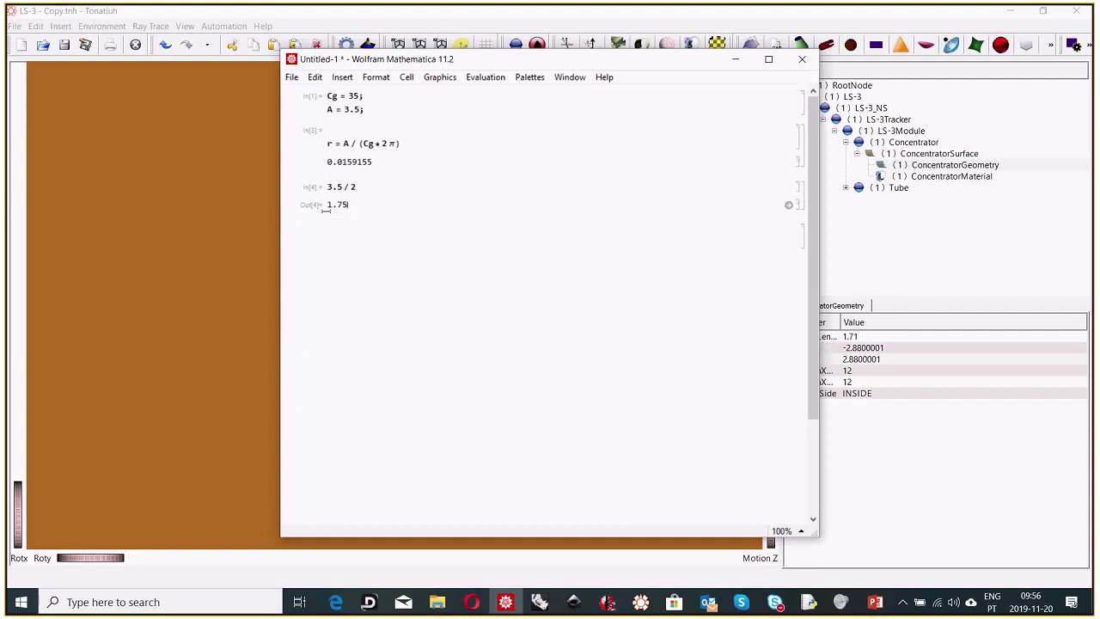
key("alt+Tab")
double_click(862, 347)
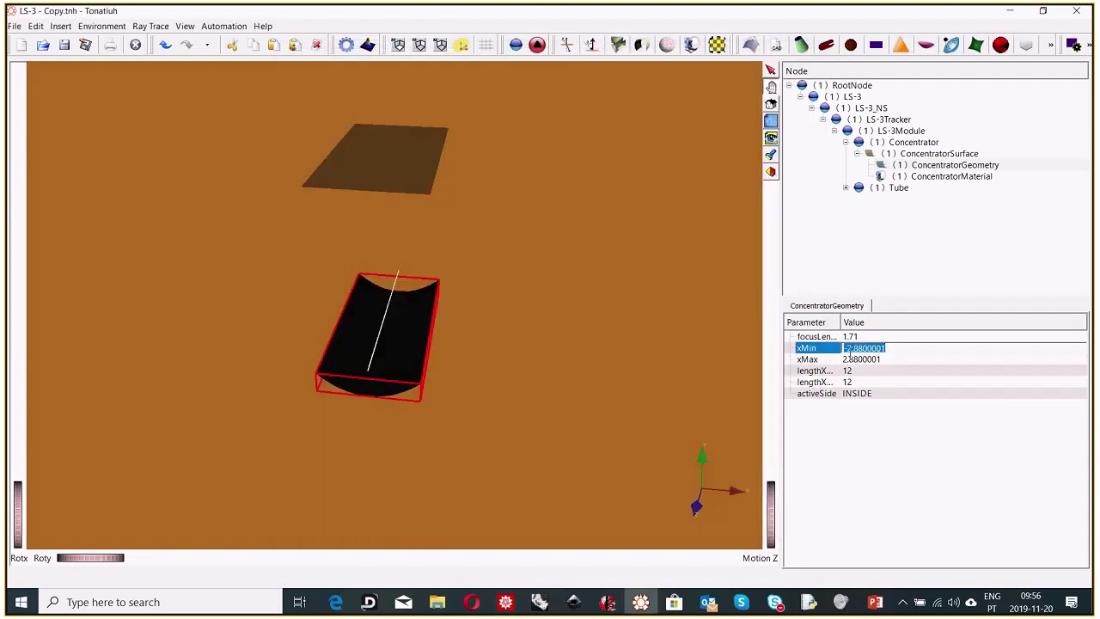
Step: Set ConcentratorGeometry xMin to -1.75 and xMax to 1.75, and view the narrowed trough
type("-1.75")
key("Return")
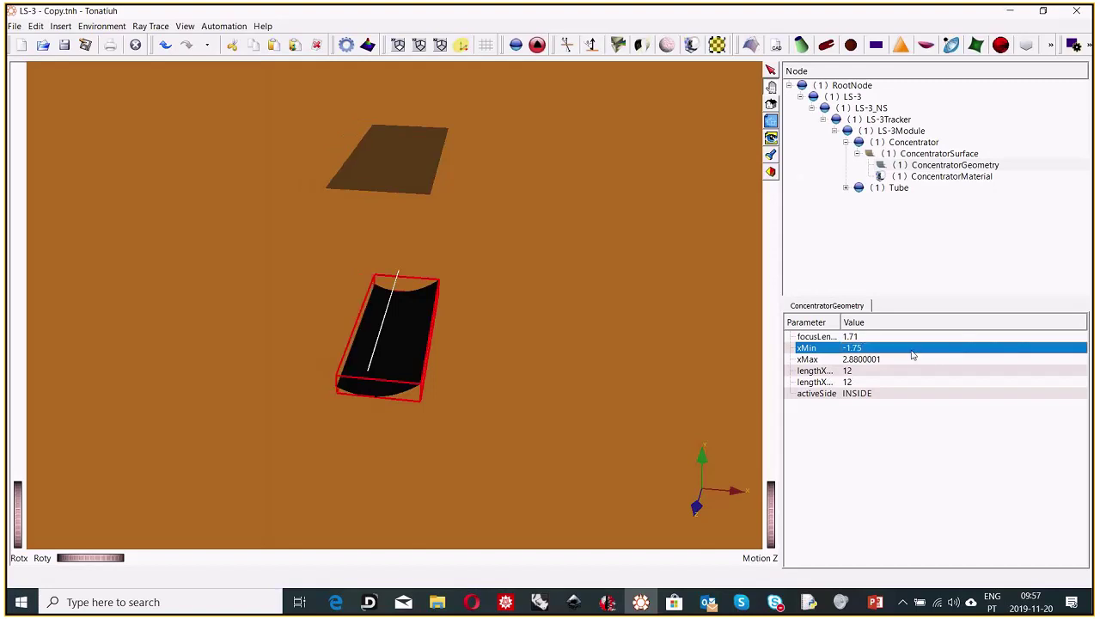
double_click(897, 360)
type("1.75")
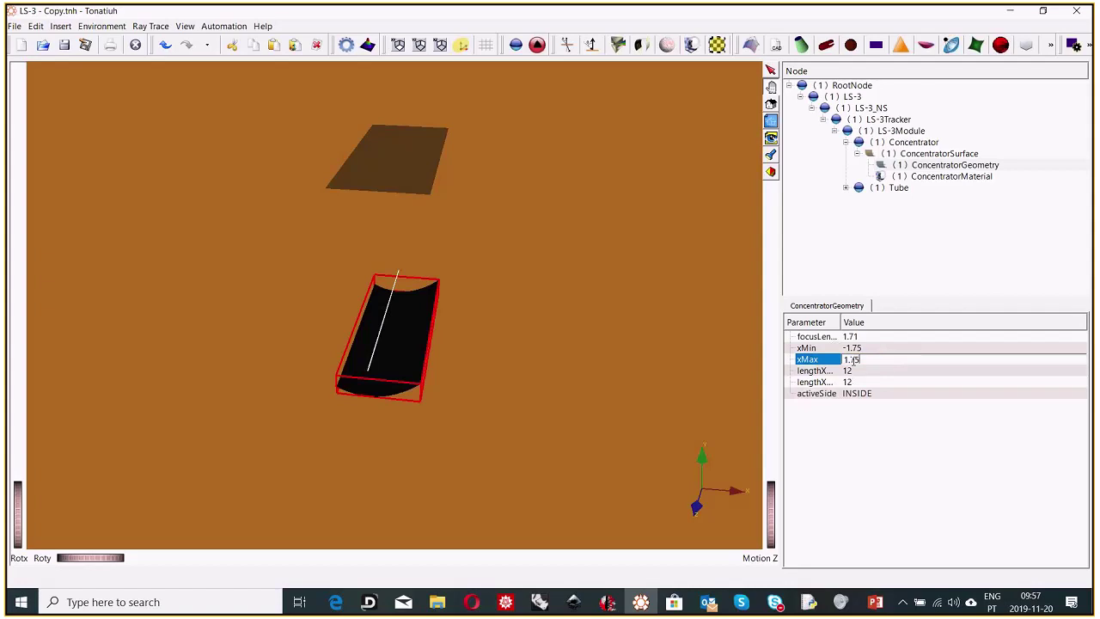
key("Return")
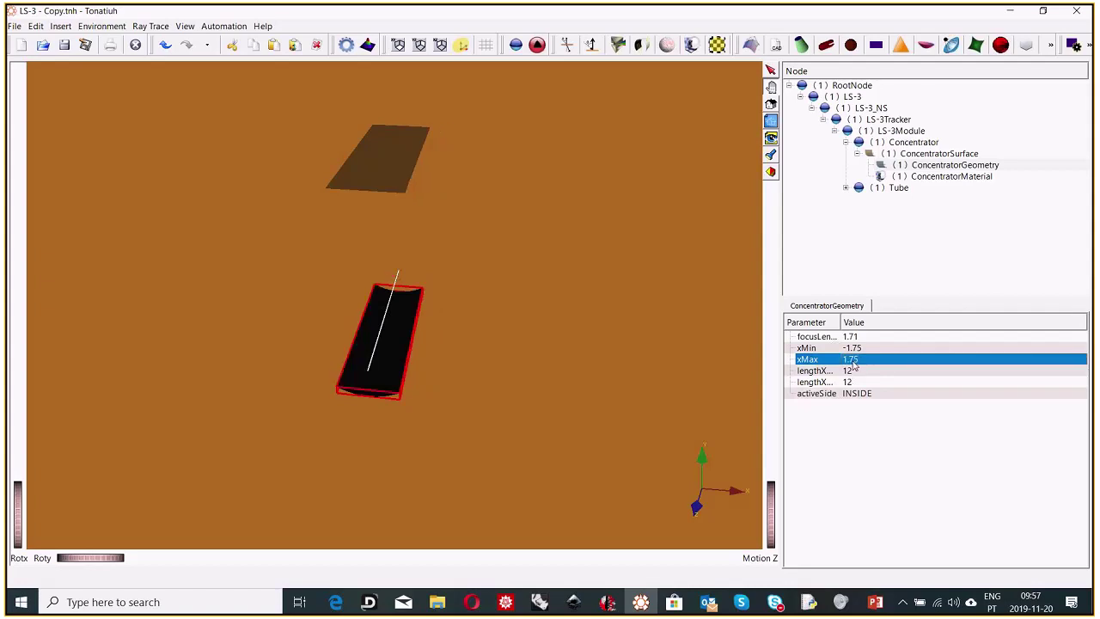
left_click_drag(360, 354, 379, 329)
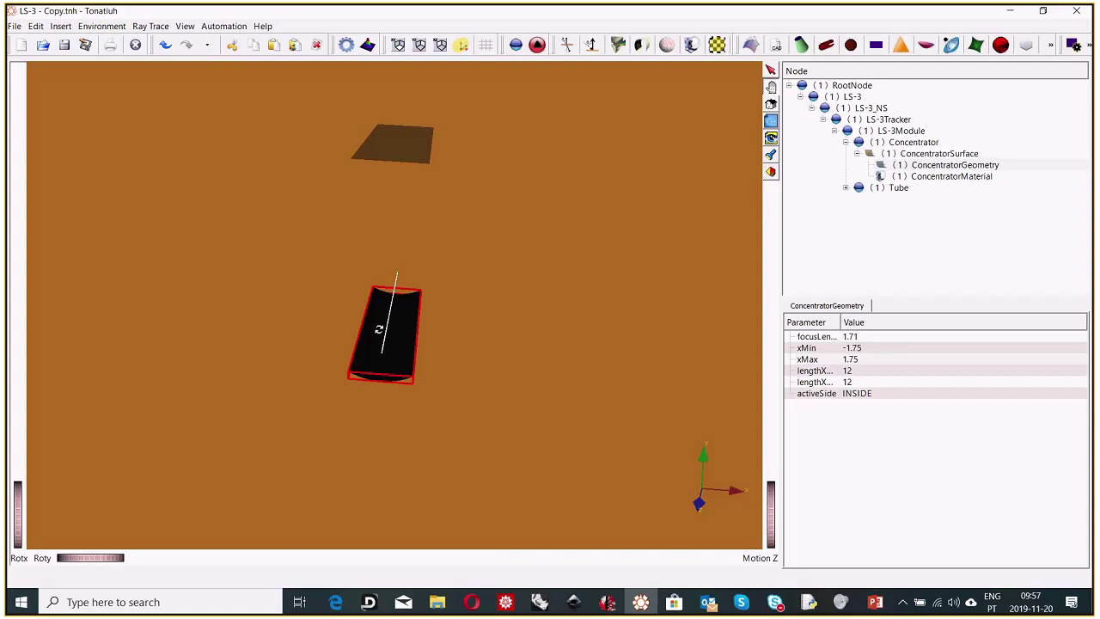
left_click(863, 340)
left_click_drag(493, 344, 426, 357)
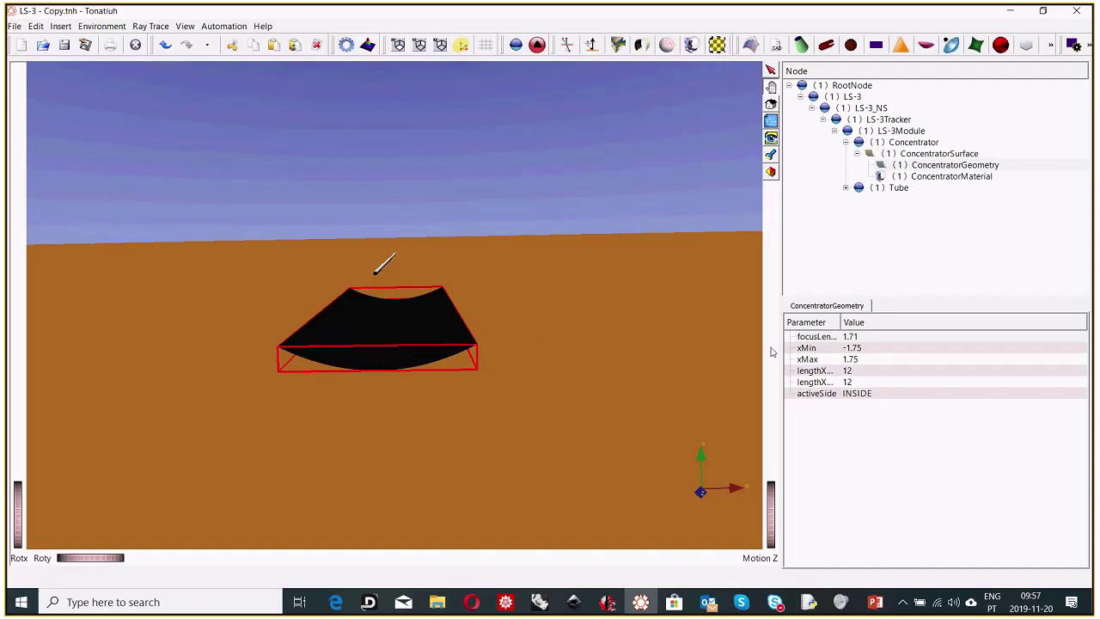
Step: Display the receiver tube's TubeGeometry parameters and select its radius
left_click(845, 187)
left_click(857, 199)
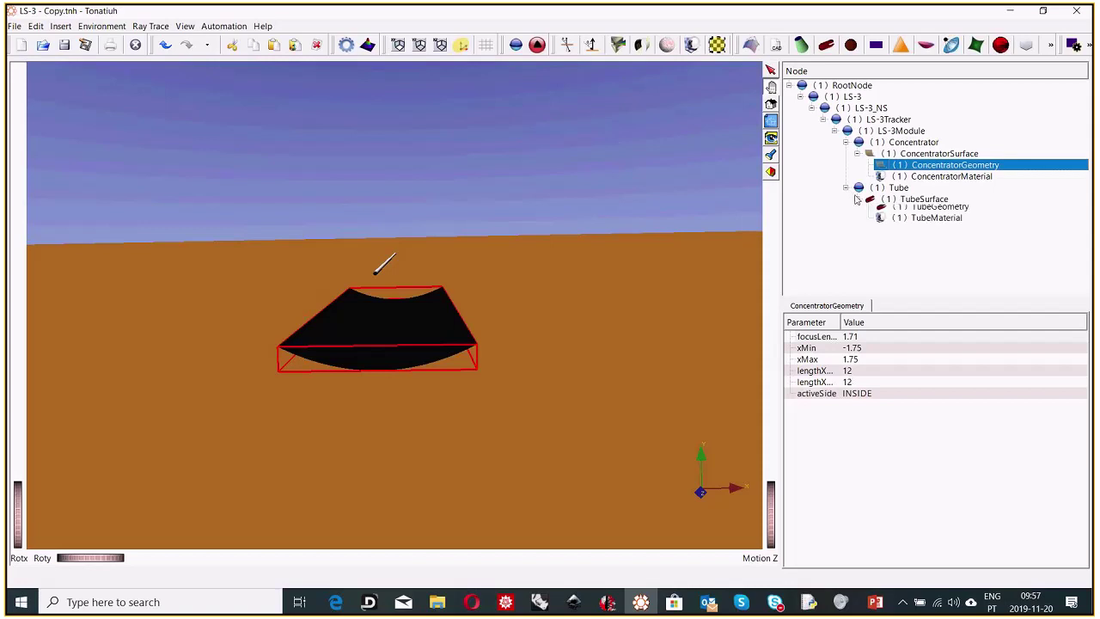
left_click(948, 213)
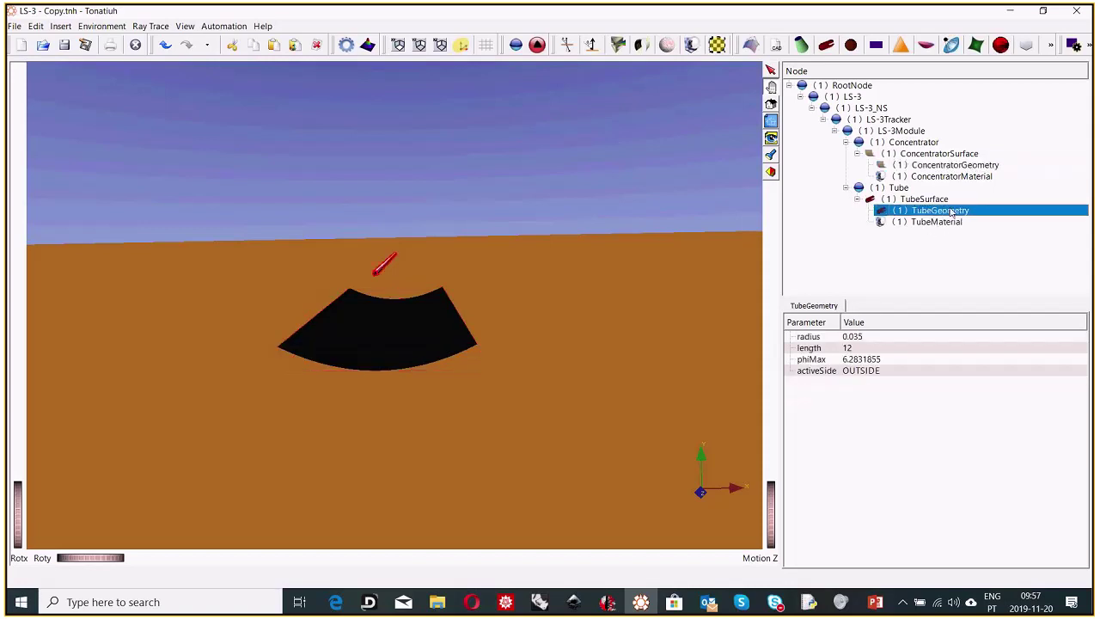
left_click(854, 339)
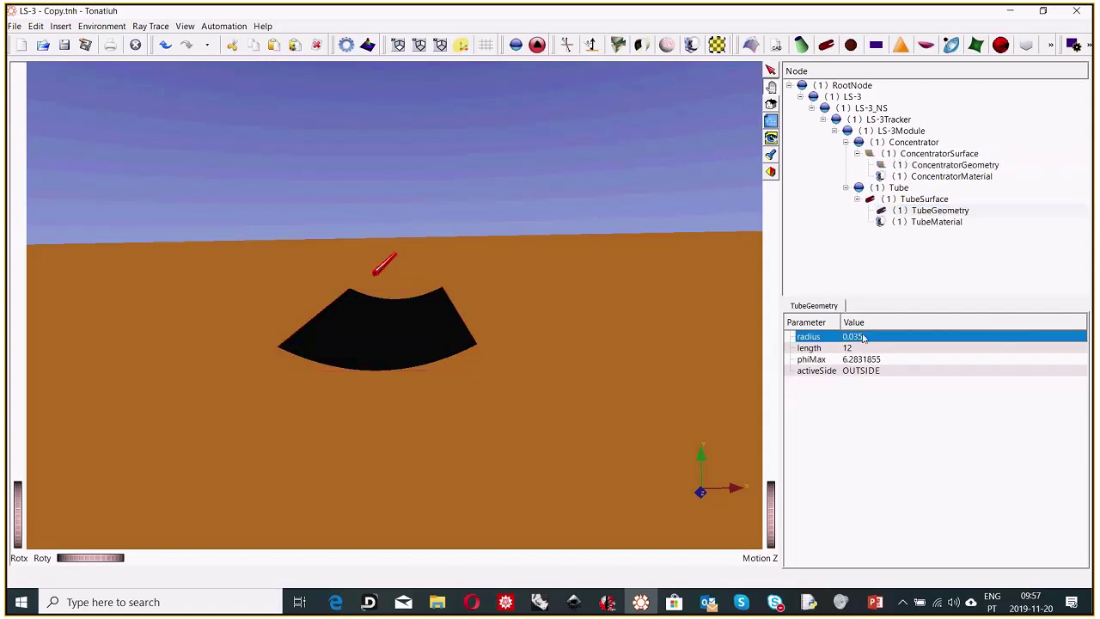
Step: Paste the Mathematica result 0.0159155 as the tube radius, replacing 0.035, and inspect the thinner tube
left_click(507, 603)
left_click(378, 163)
double_click(363, 162)
key("ctrl+c")
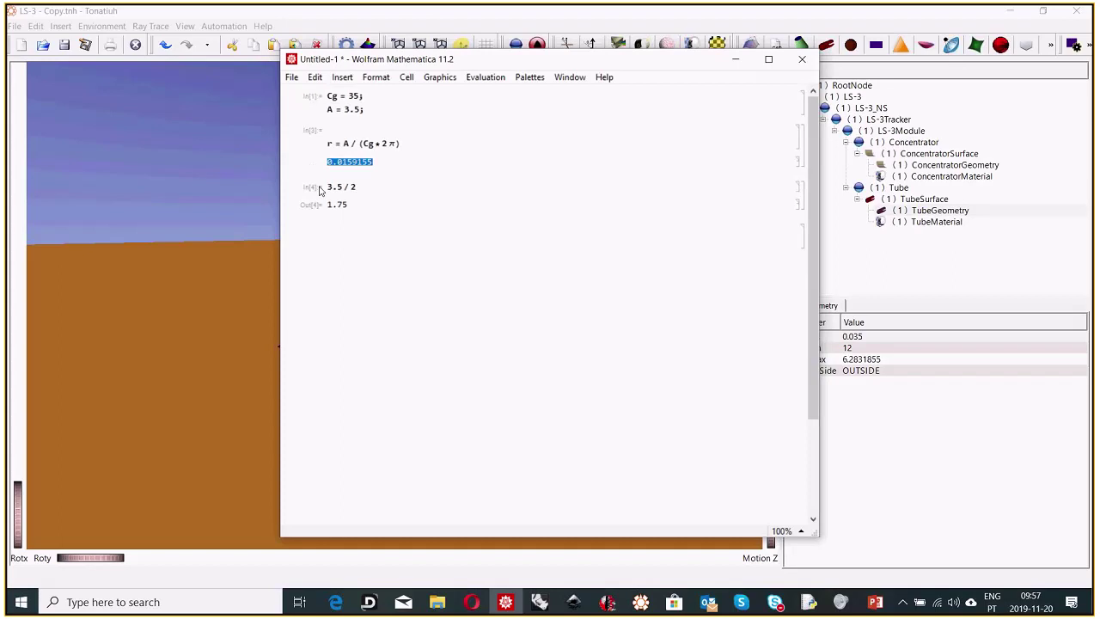
left_click(892, 397)
double_click(859, 337)
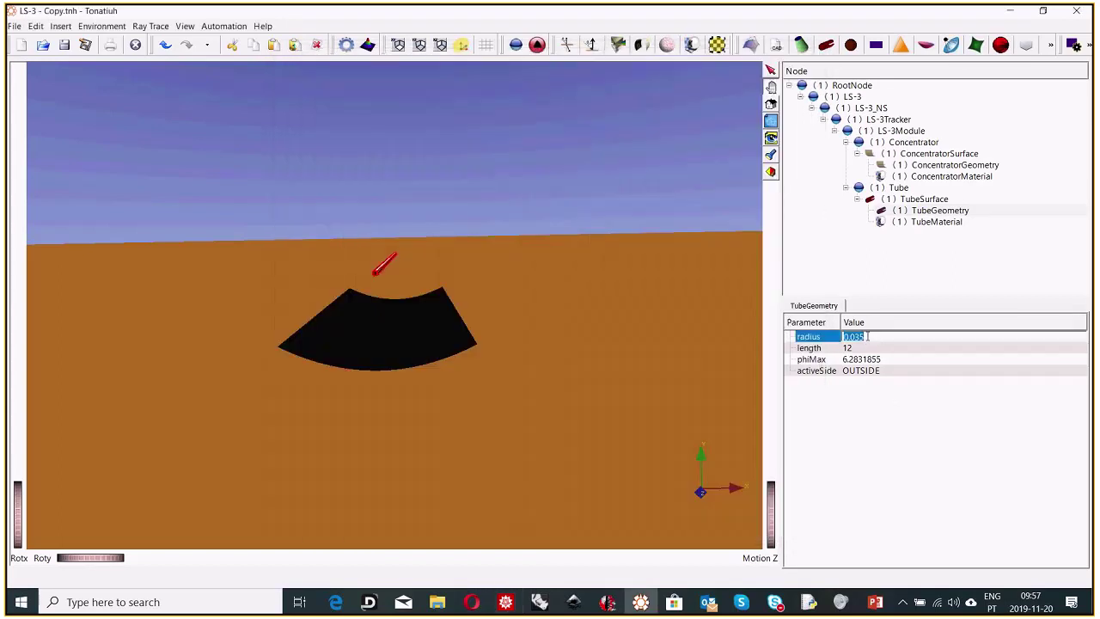
key("ctrl+v")
key("Return")
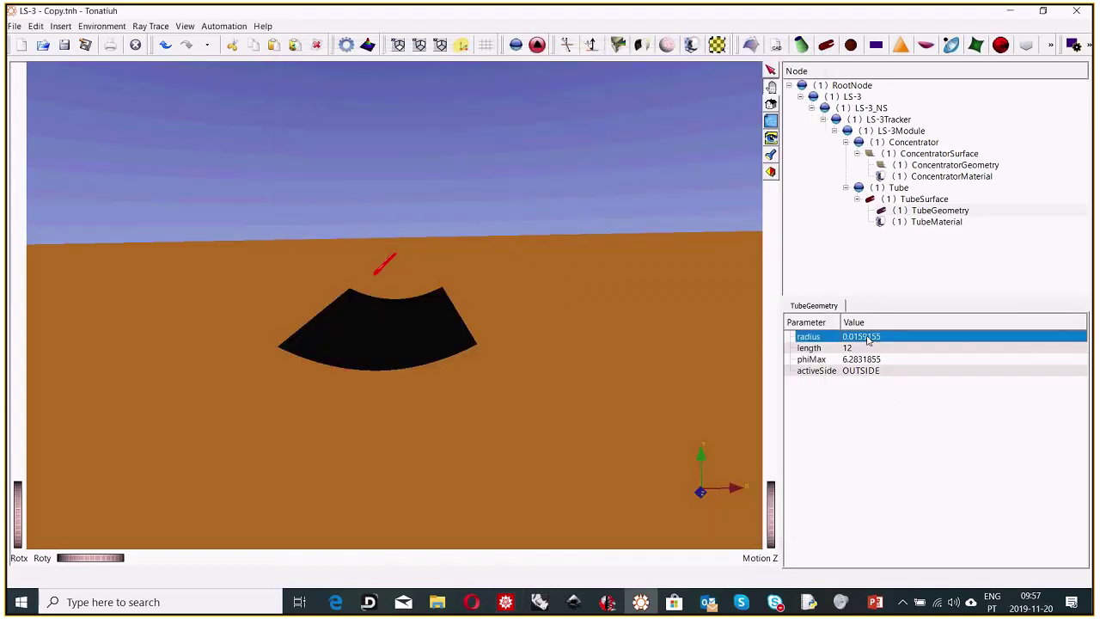
left_click_drag(508, 370, 364, 349)
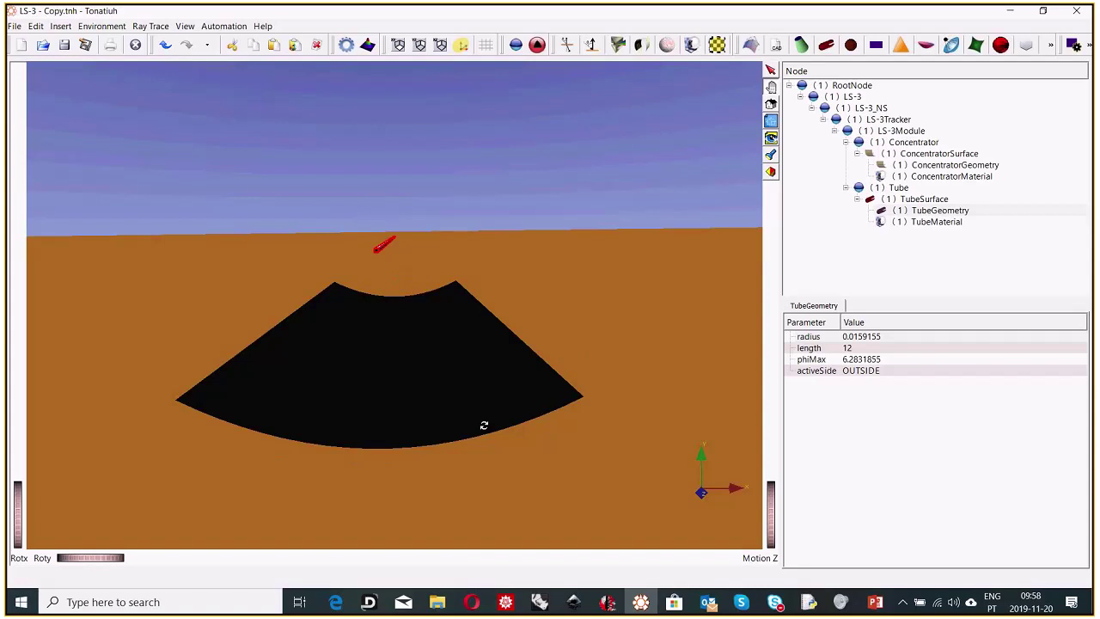
left_click_drag(483, 426, 372, 381)
scroll(468, 430, "down", 3)
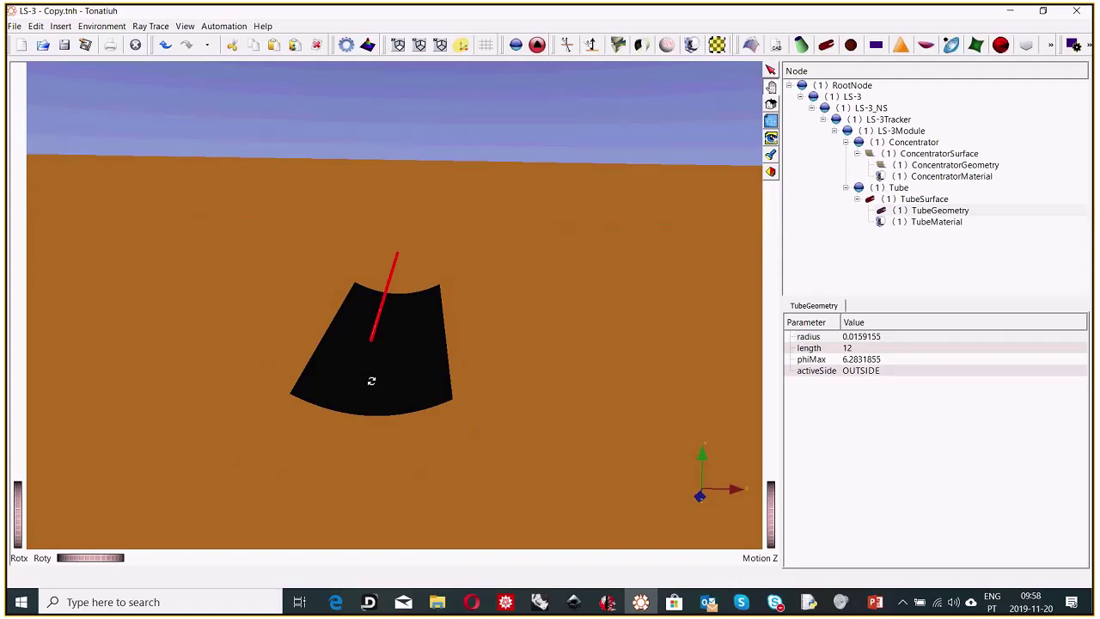
left_click(878, 607)
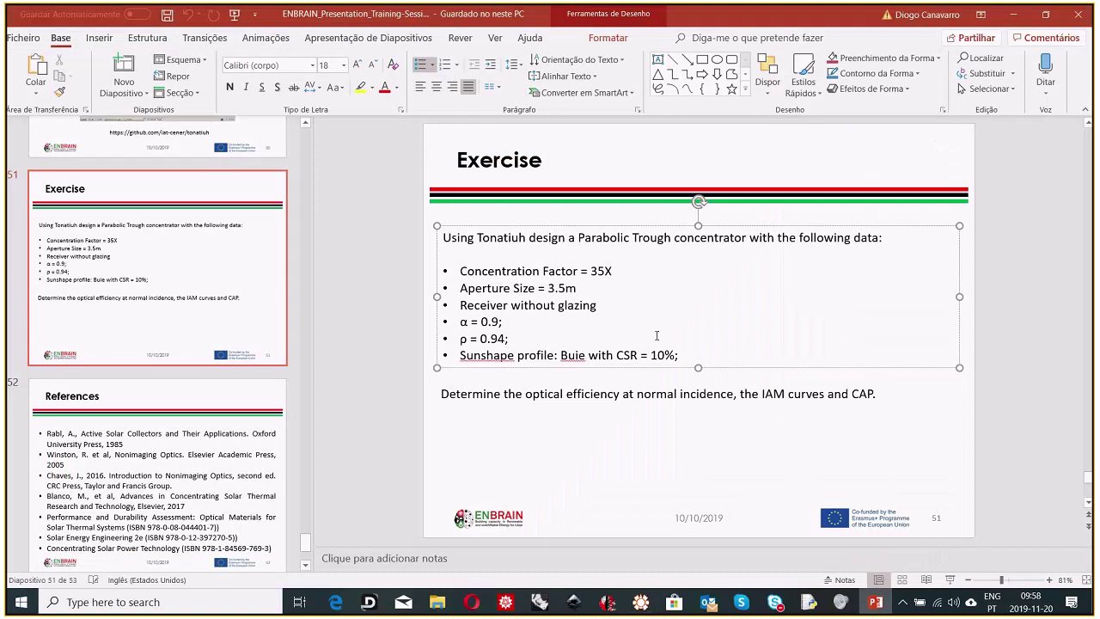
left_click_drag(477, 339, 460, 321)
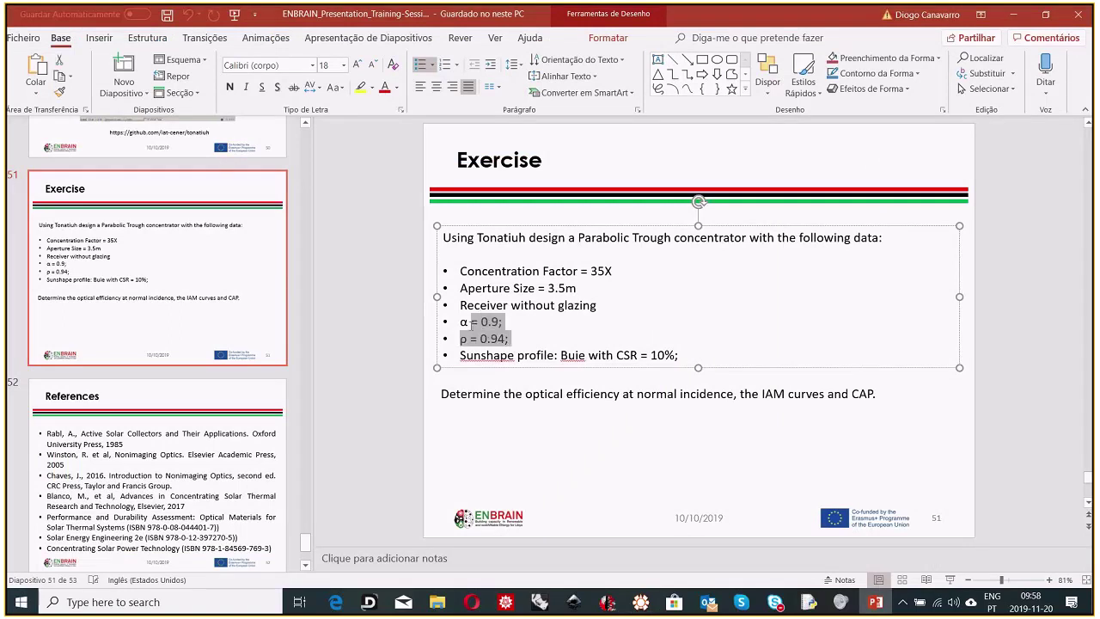
left_click(492, 322)
double_click(493, 323)
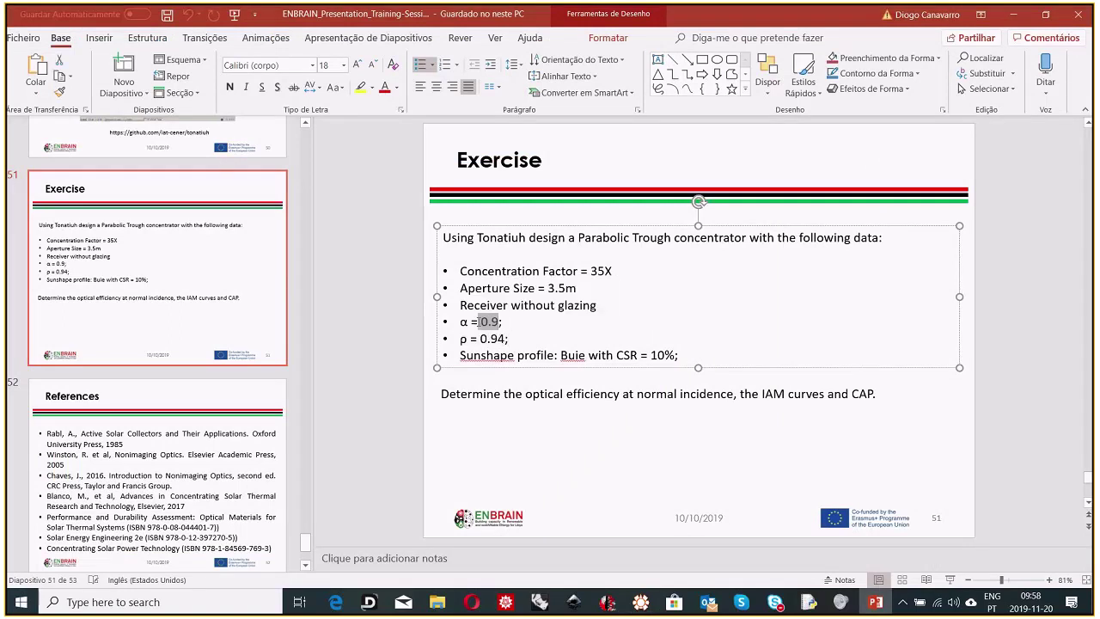
left_click_drag(507, 338, 480, 339)
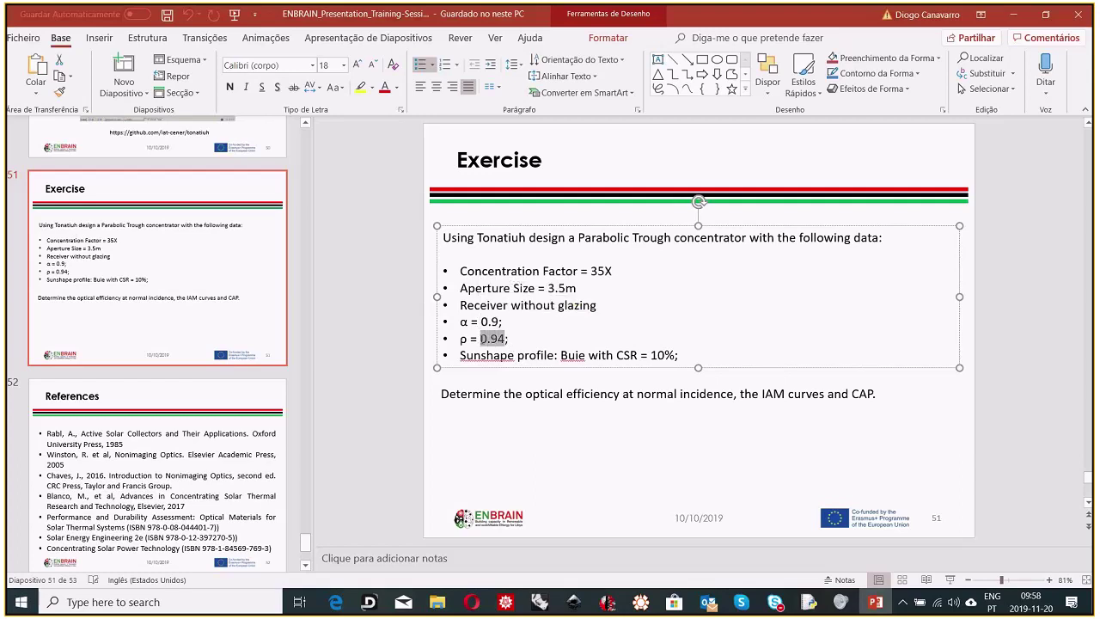
left_click(504, 343)
left_click_drag(502, 321, 480, 321)
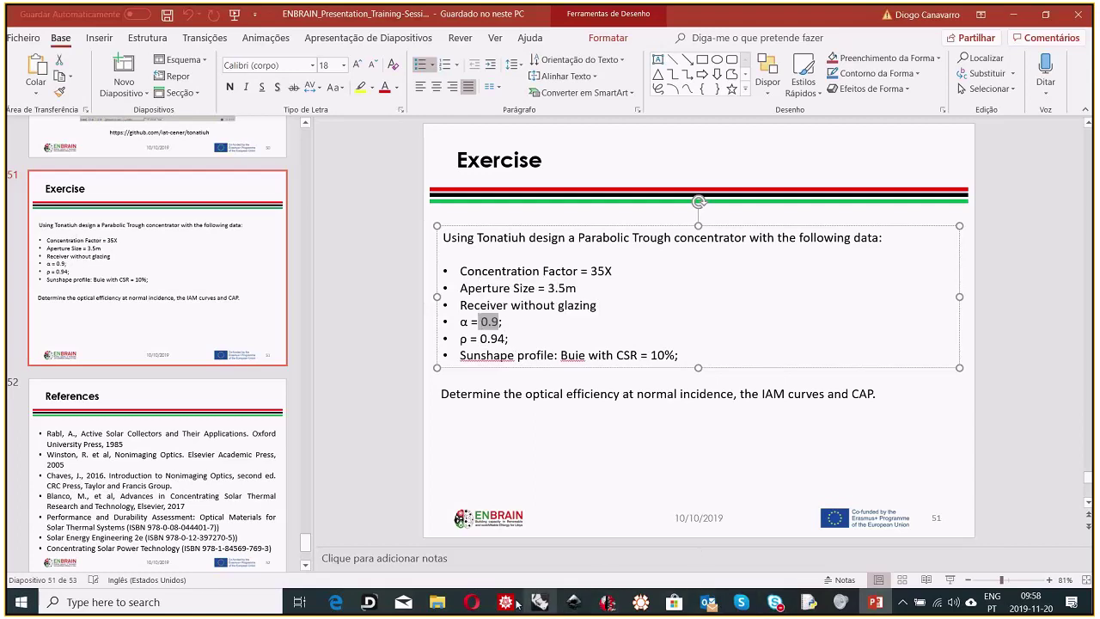
left_click(644, 603)
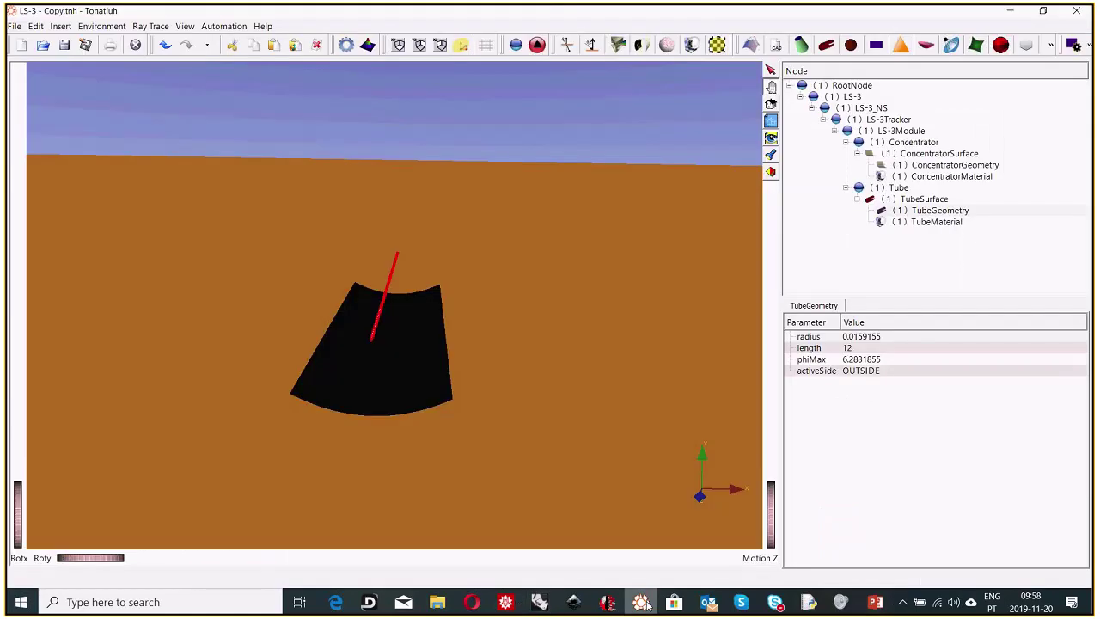
Step: Change ConcentratorMaterial's m_reflectivity from 1 to 0.94
left_click(939, 177)
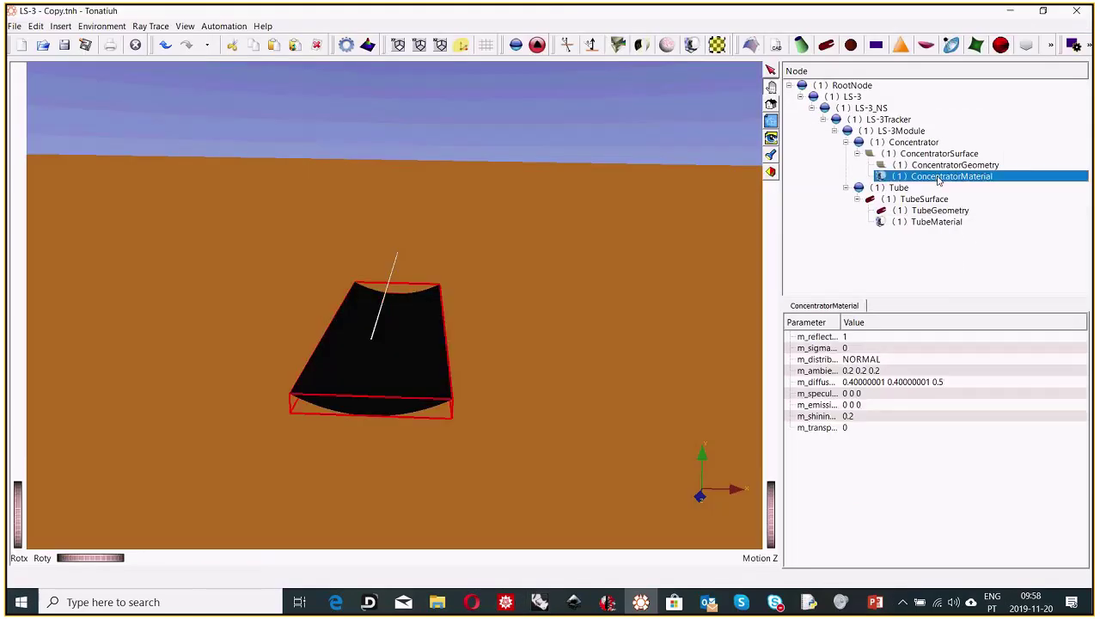
left_click(902, 337)
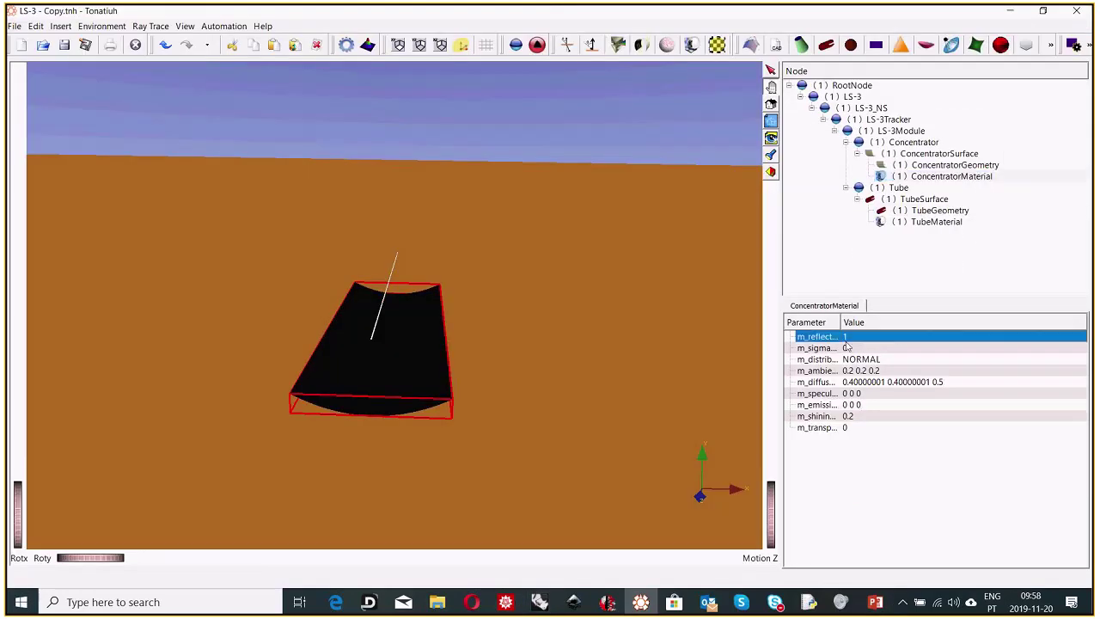
left_click_drag(841, 321, 869, 322)
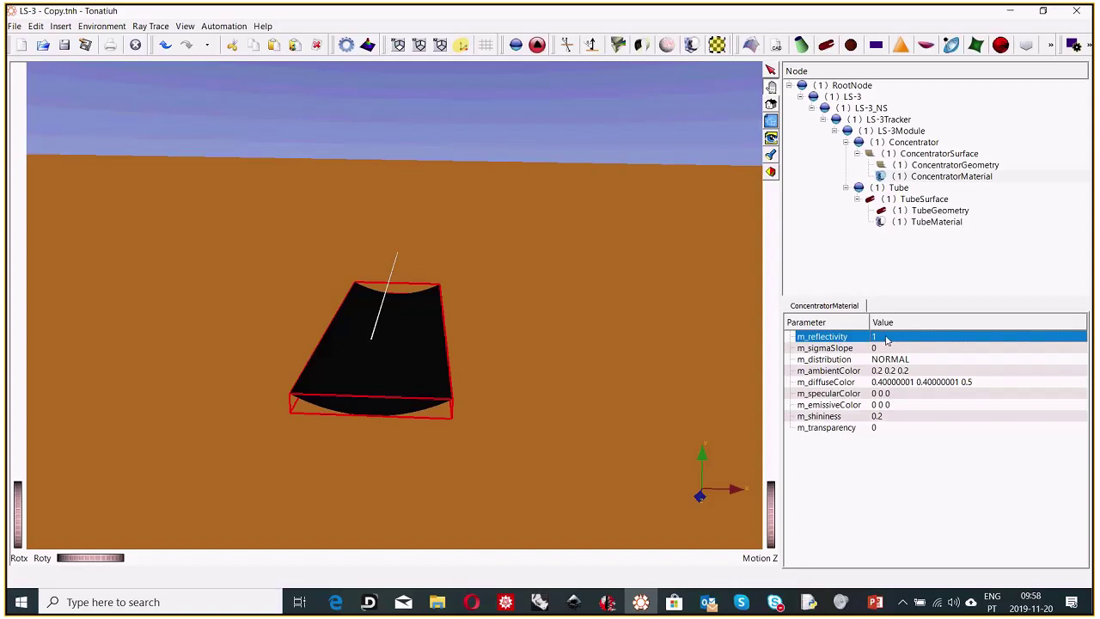
double_click(886, 338)
type("0.9")
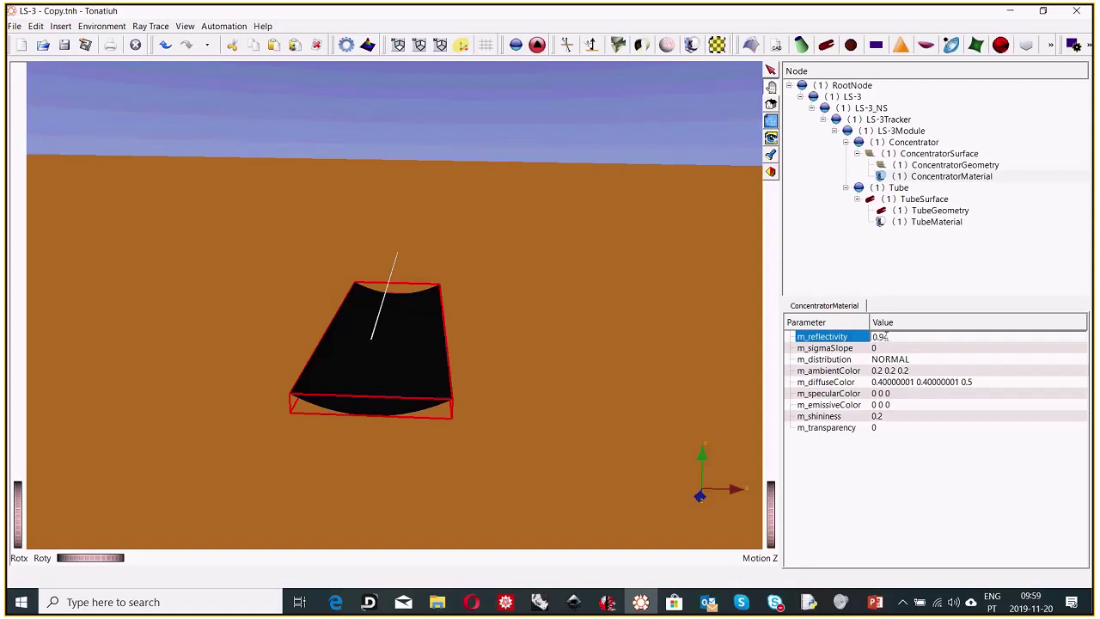
key("Return")
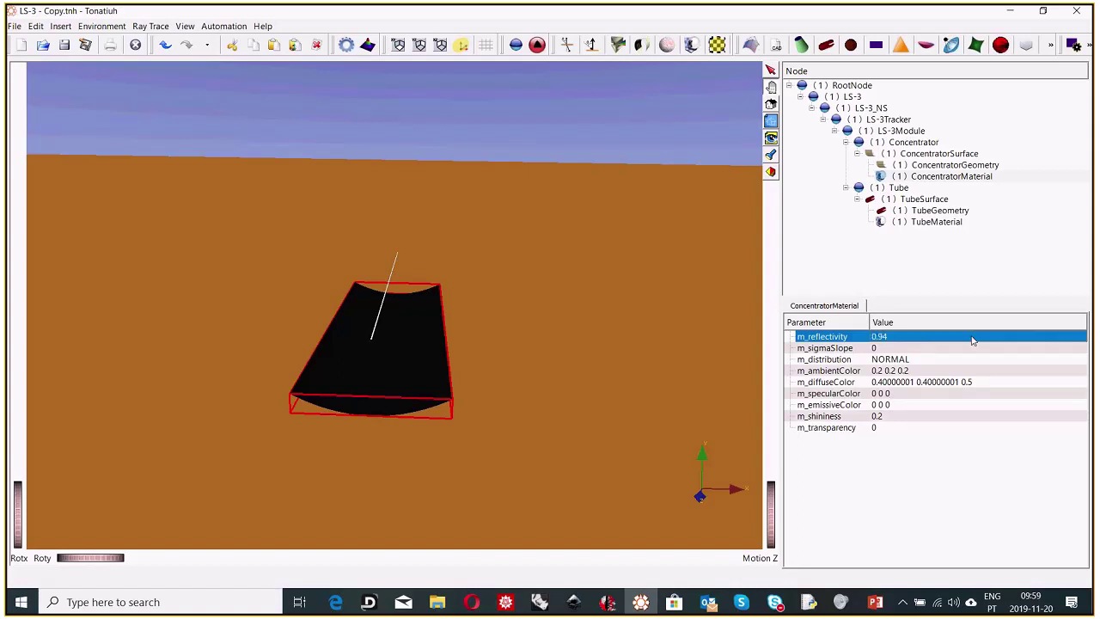
left_click(951, 222)
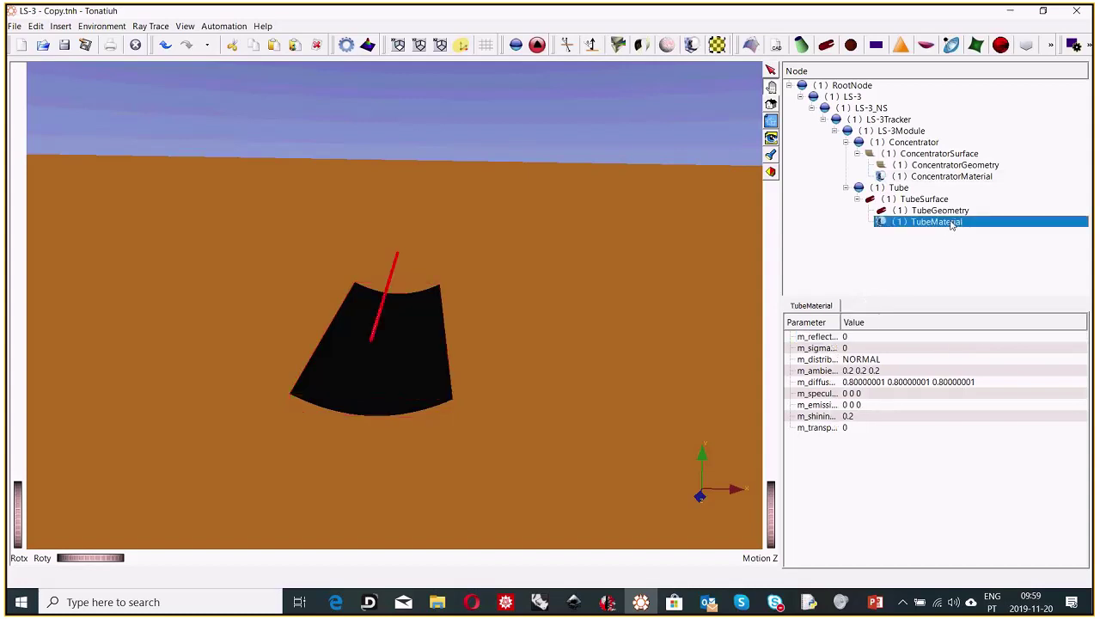
Step: Change TubeMaterial's m_reflectivity from 0 to 0.9 and widen the Parameter column
left_click(856, 337)
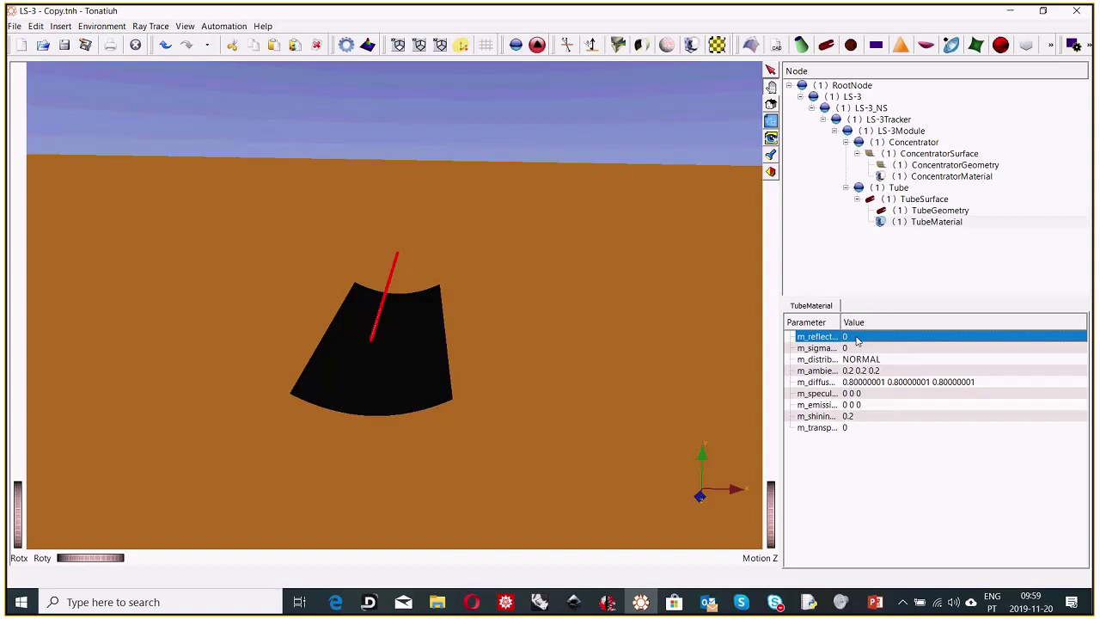
double_click(856, 338)
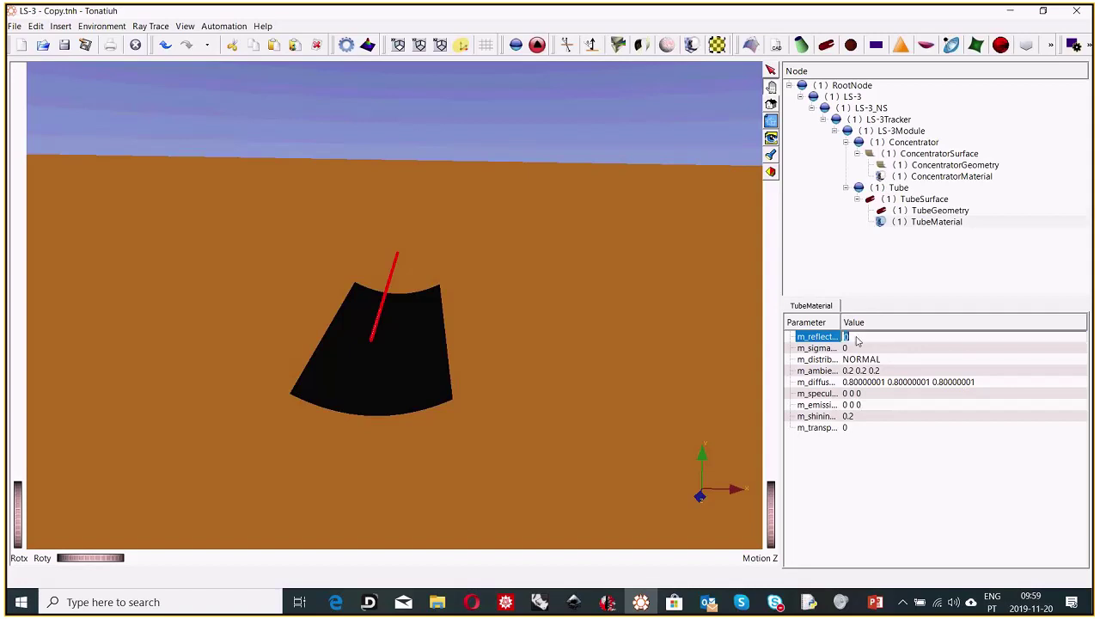
type(".9")
key("Return")
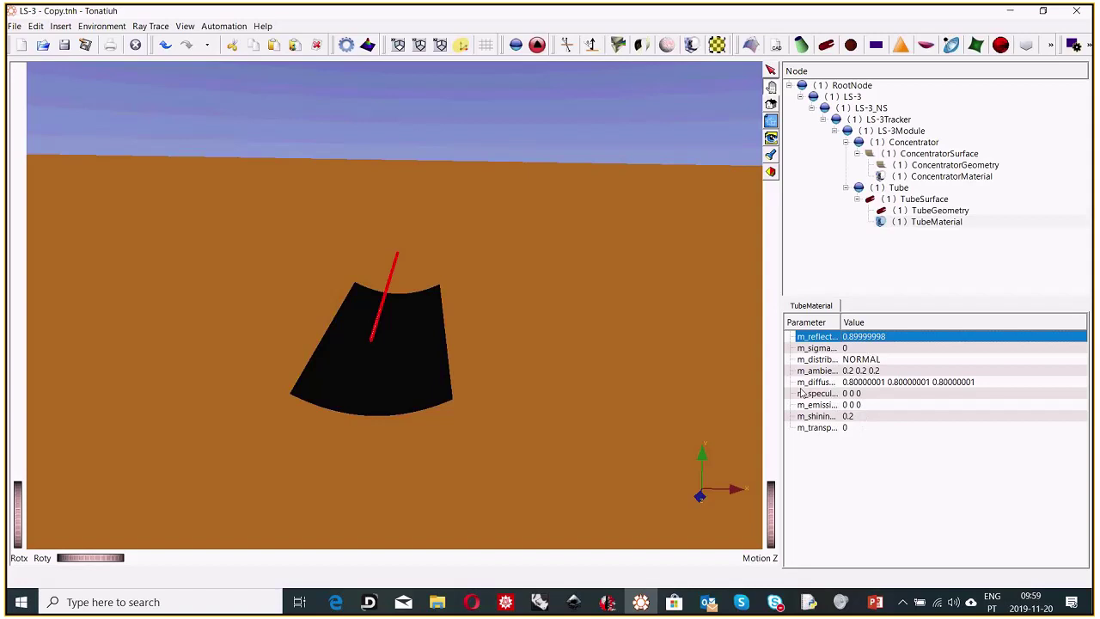
left_click_drag(841, 321, 862, 320)
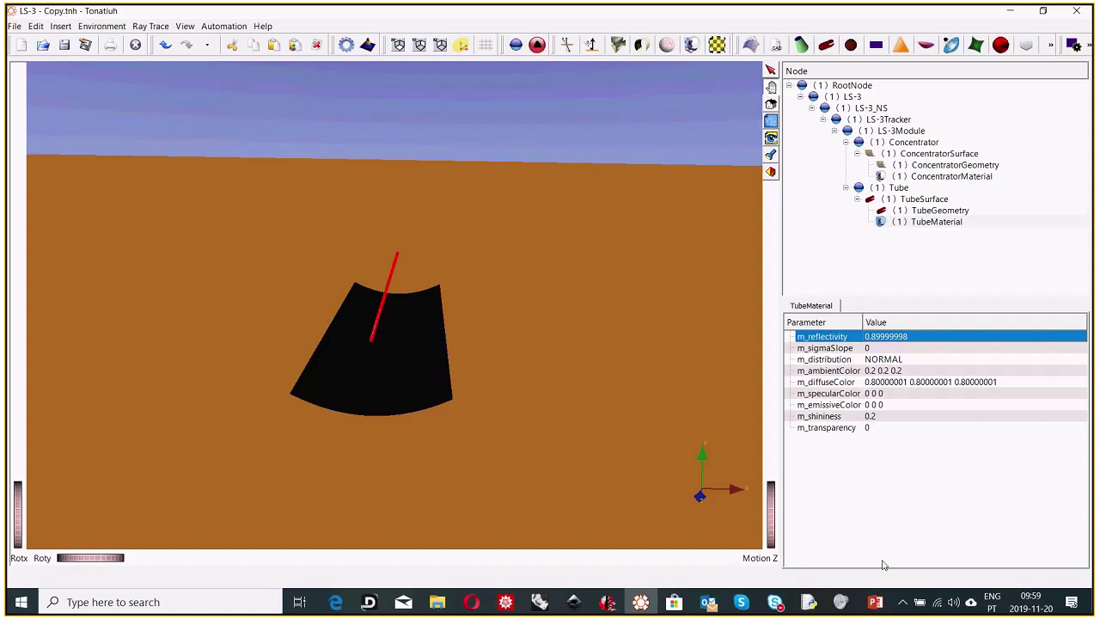
left_click(876, 606)
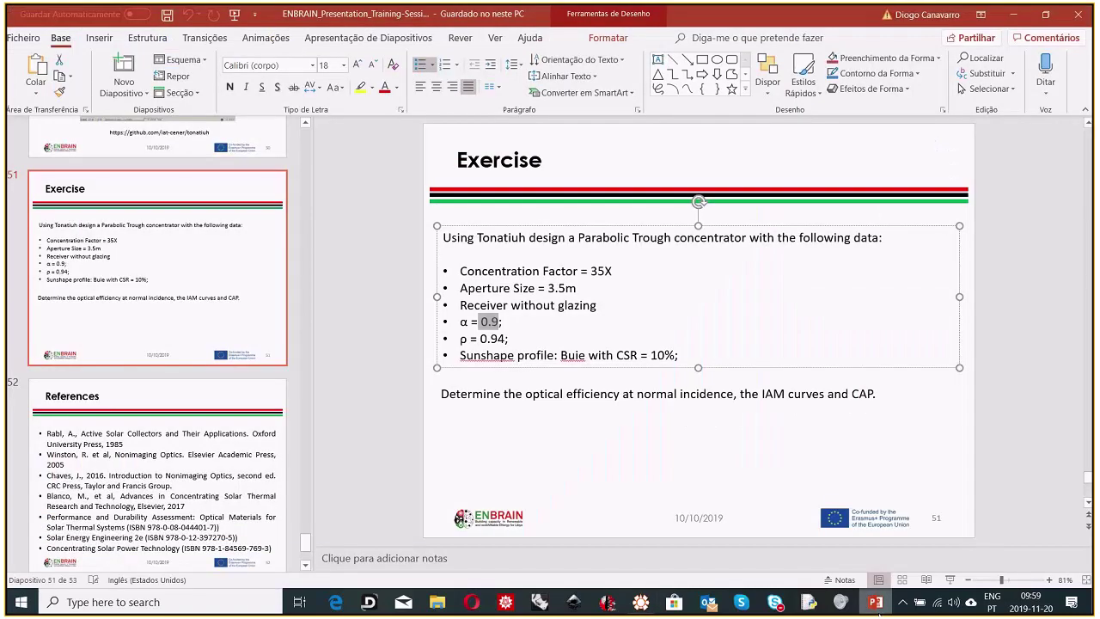
Step: Highlight the 'Buie' sunshape and 'CSR = 10%' requirement on the Exercise slide, then return to Tonatiuh
left_click_drag(460, 355, 584, 355)
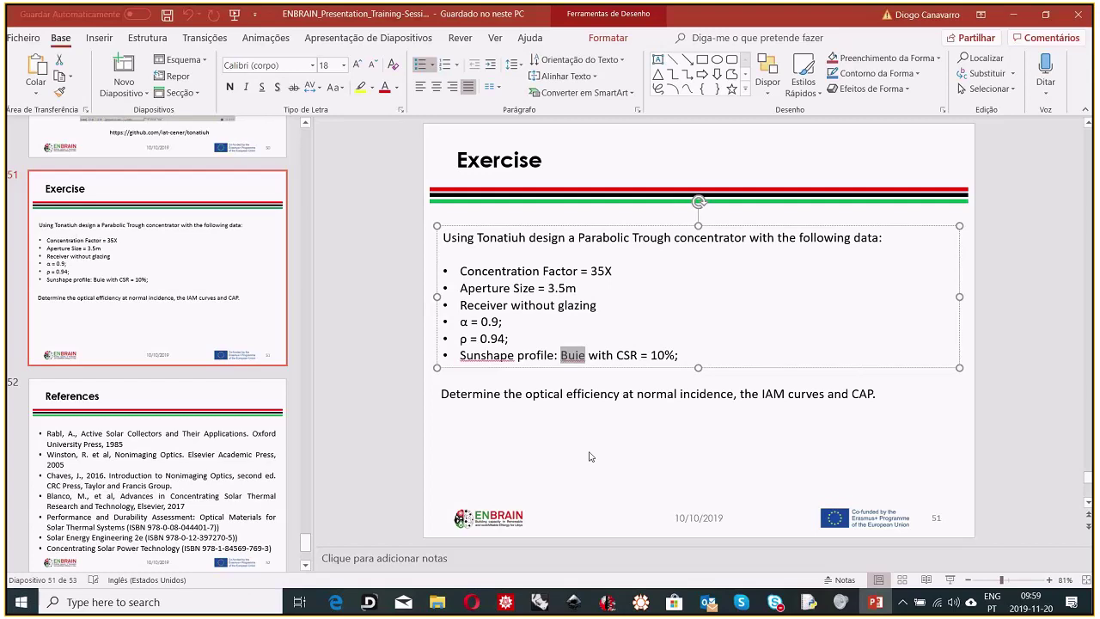
left_click_drag(617, 354, 678, 355)
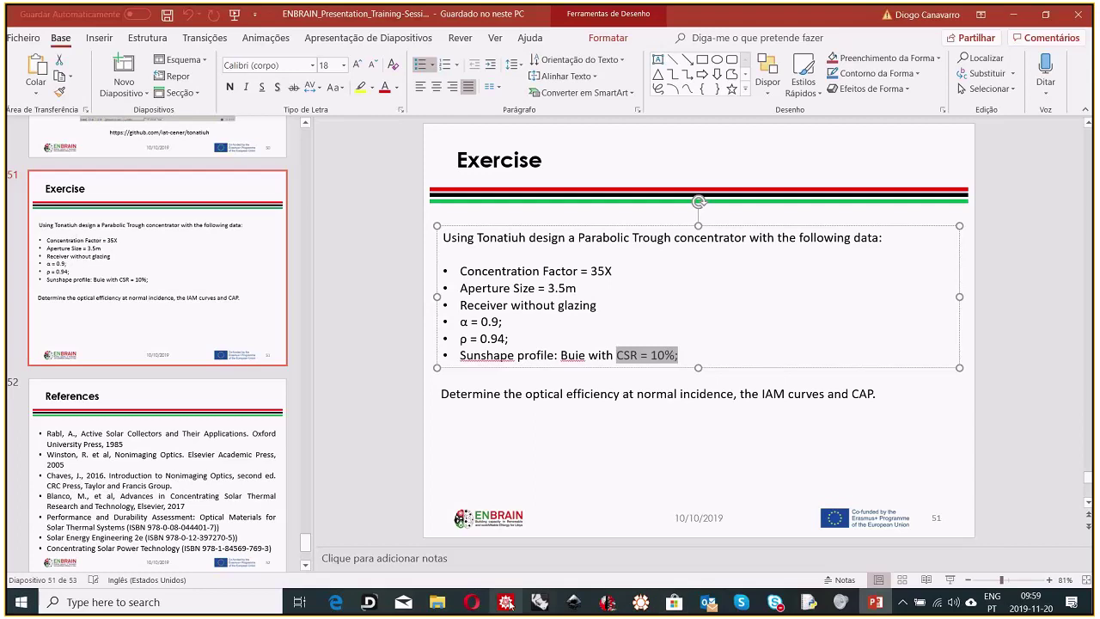
left_click(640, 604)
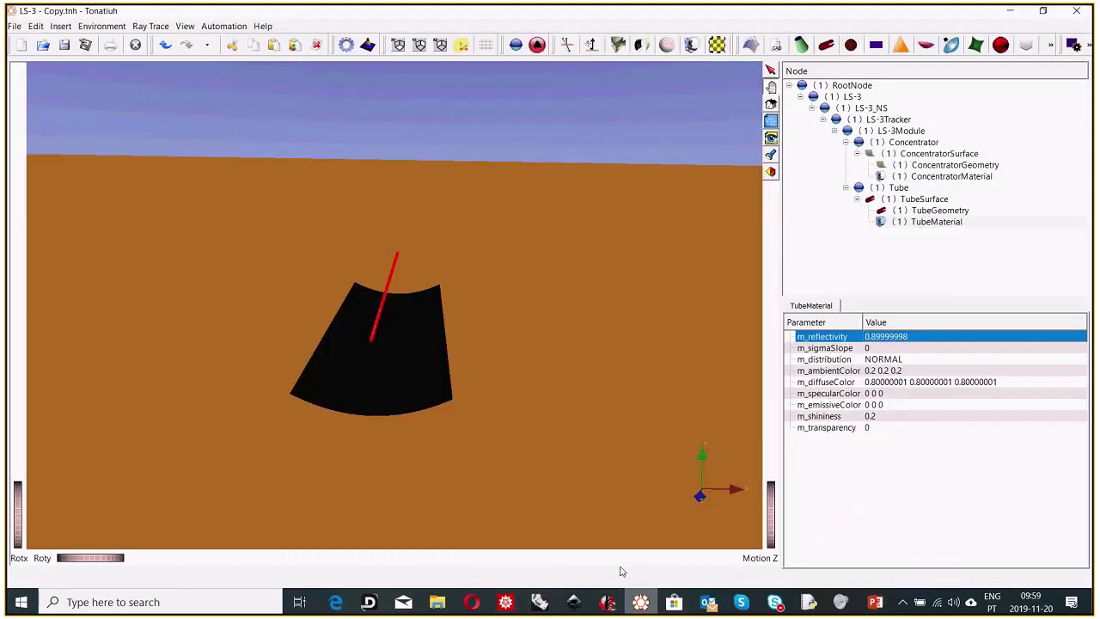
Step: In the sun light definition, switch the sunshape type to Buie_Sunshape
left_click(102, 27)
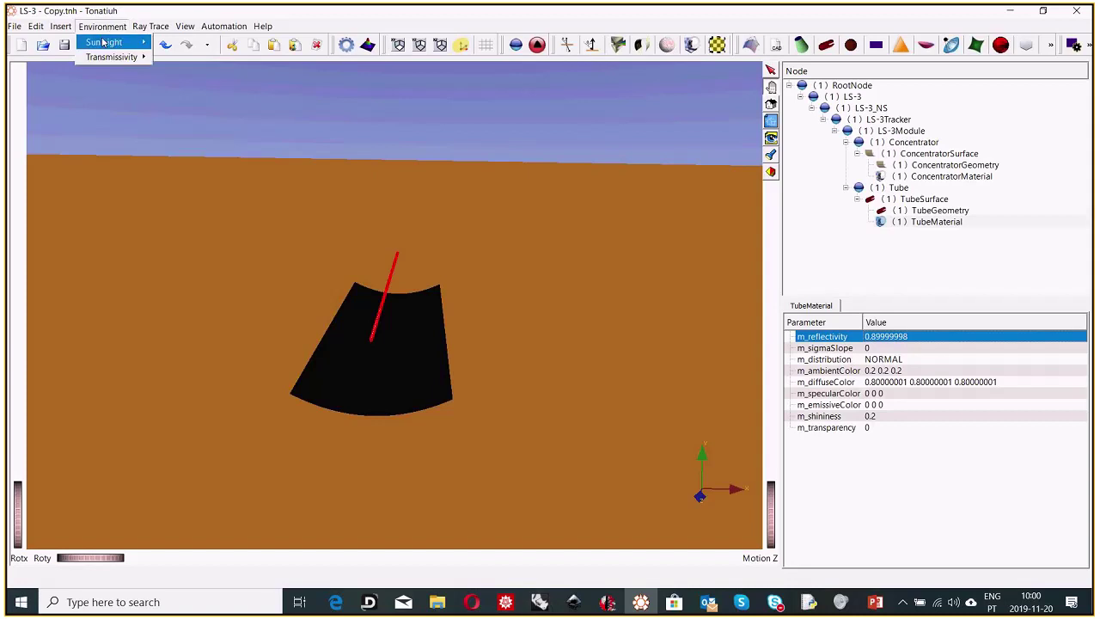
mouse_move(103, 47)
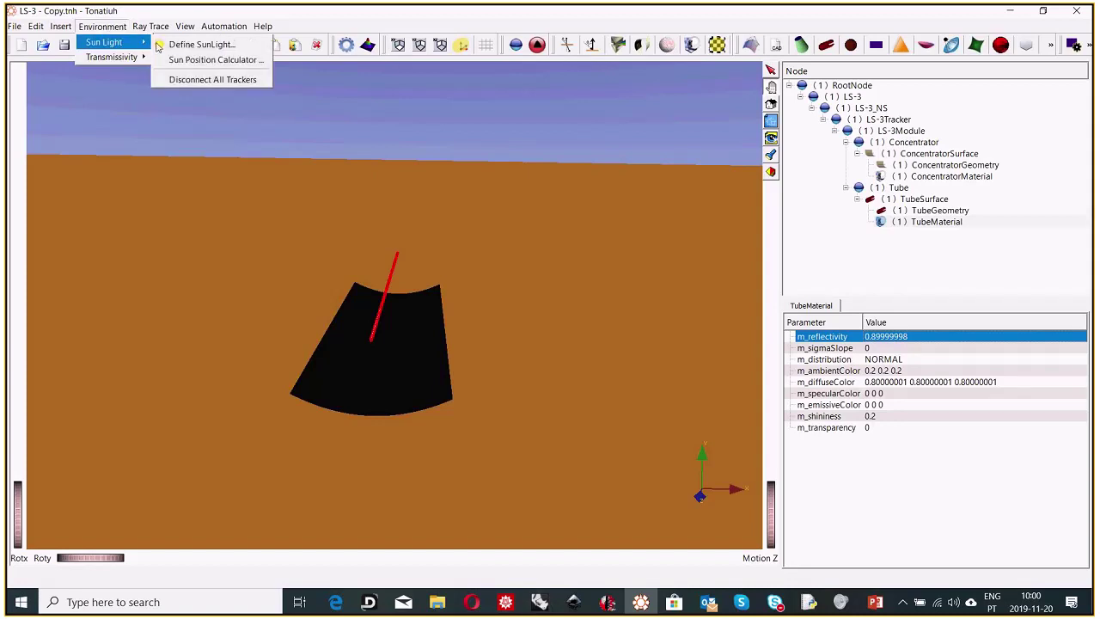
left_click(192, 45)
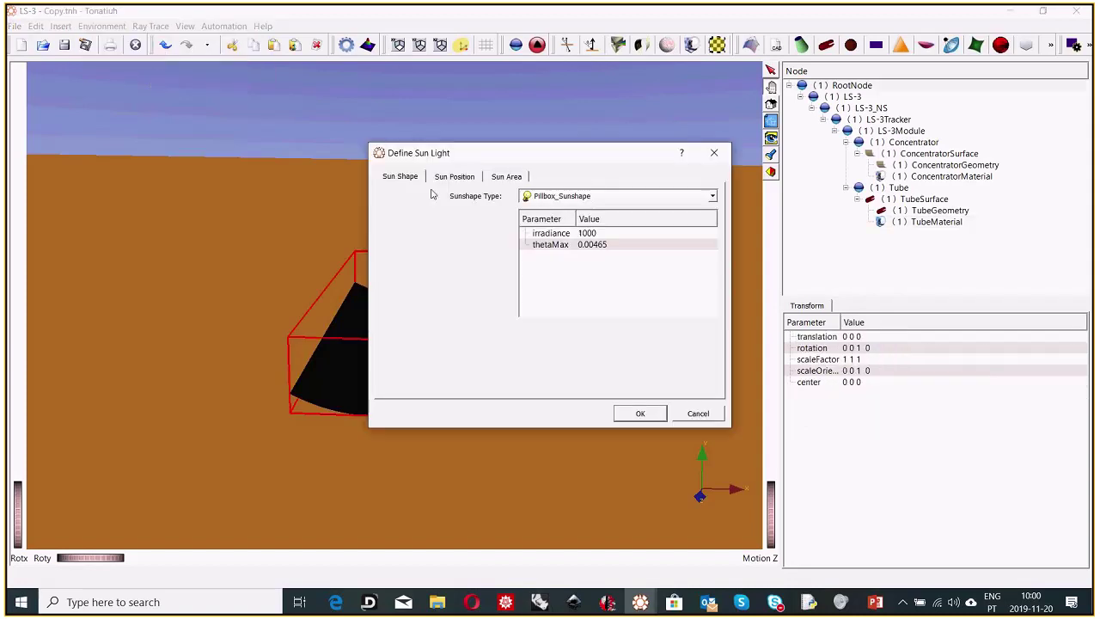
left_click(551, 199)
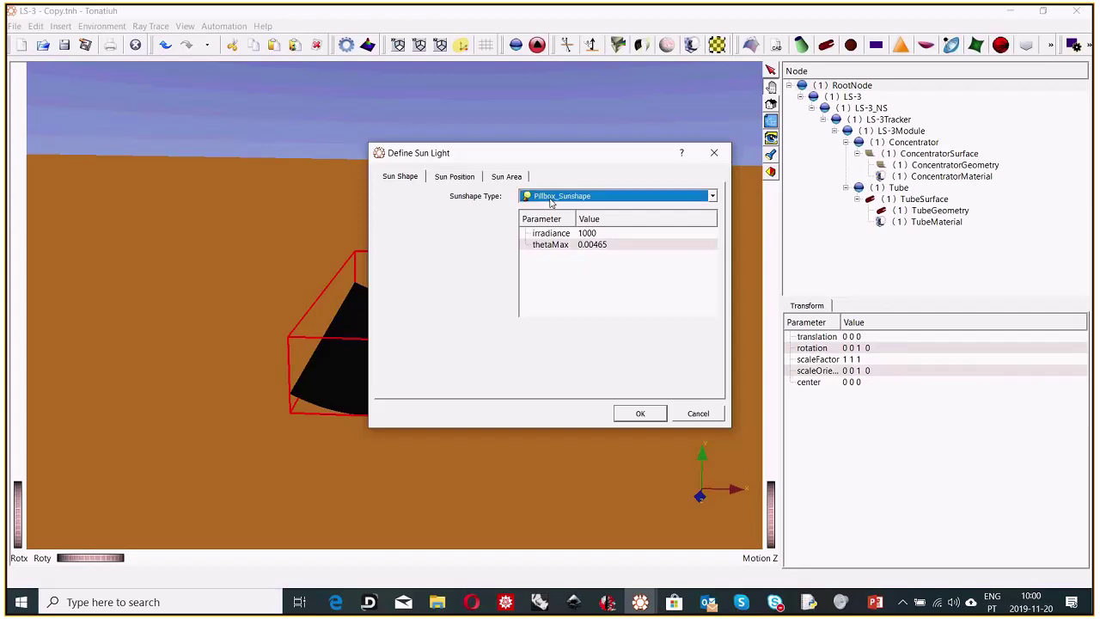
left_click(551, 199)
left_click(548, 217)
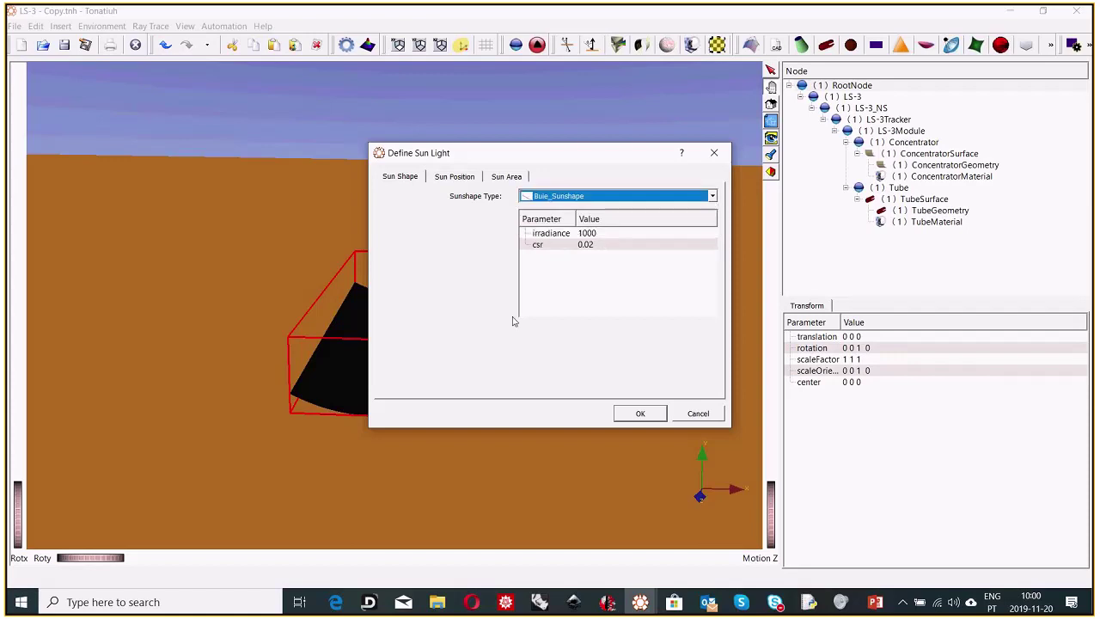
Step: Set the Buie csr to 0.1, keep irradiance at 1000, and apply the sun settings
left_click(607, 244)
left_click(606, 244)
left_click(607, 244)
key("BackSpace")
key("BackSpace")
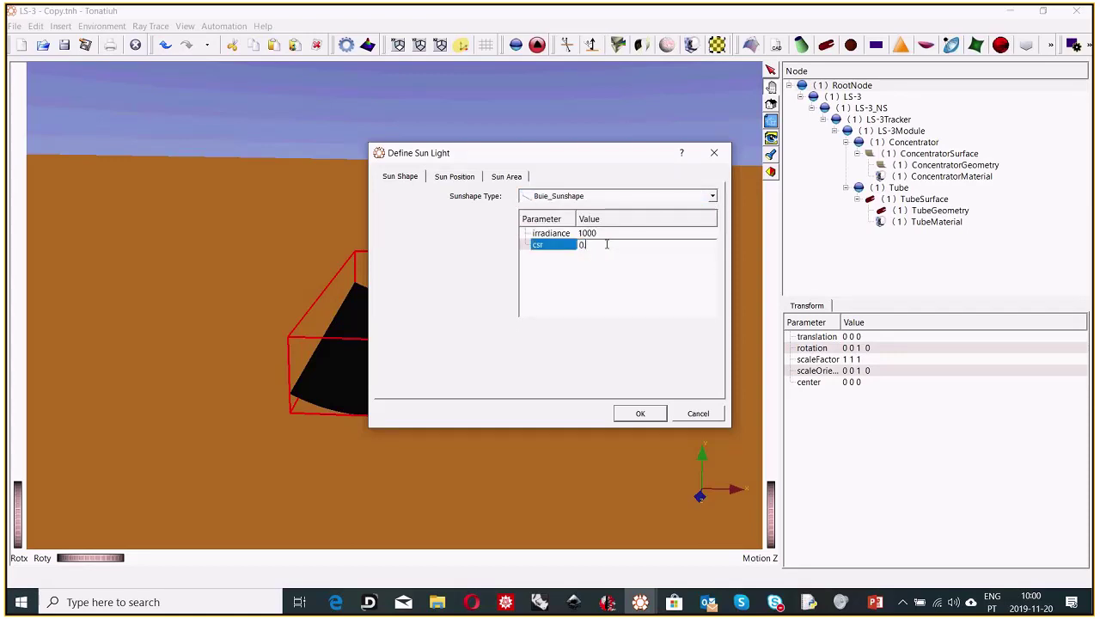
type("1")
key("Return")
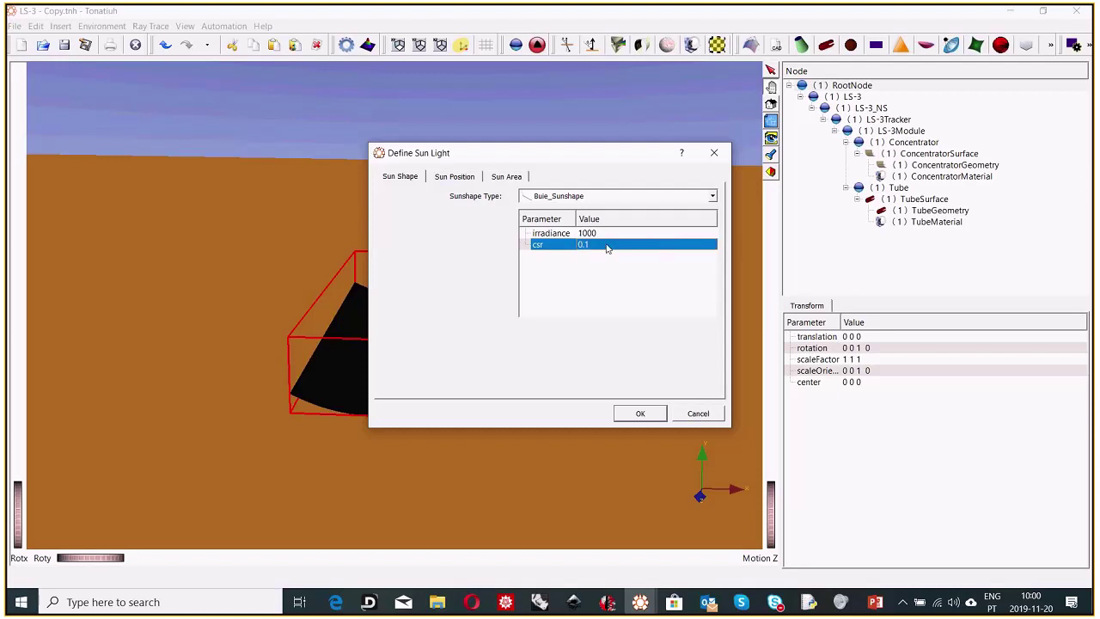
left_click(602, 237)
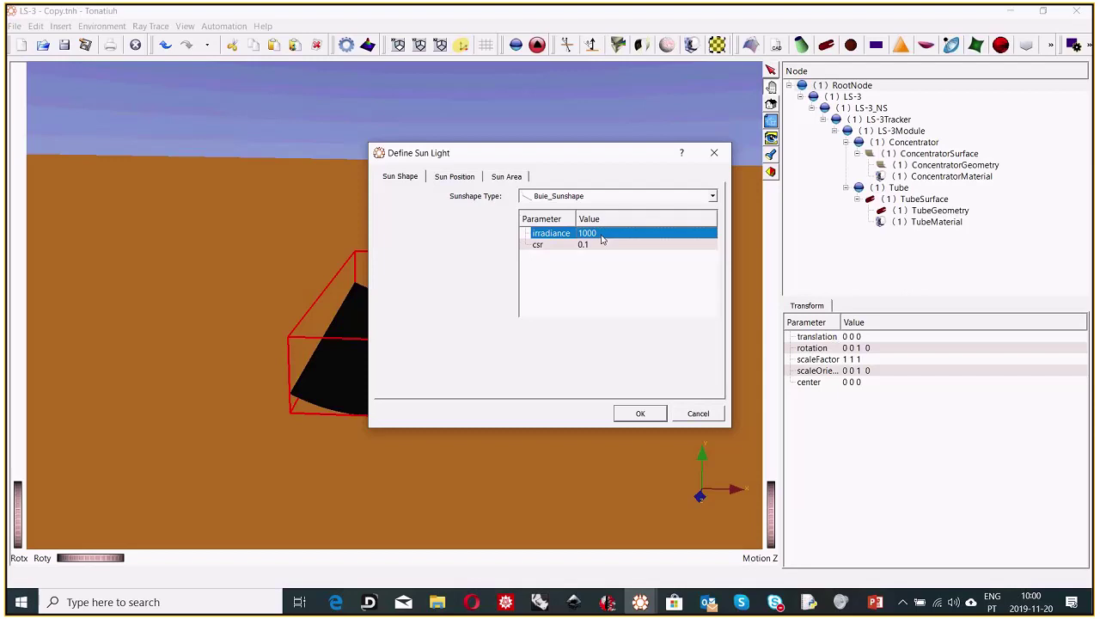
left_click(640, 414)
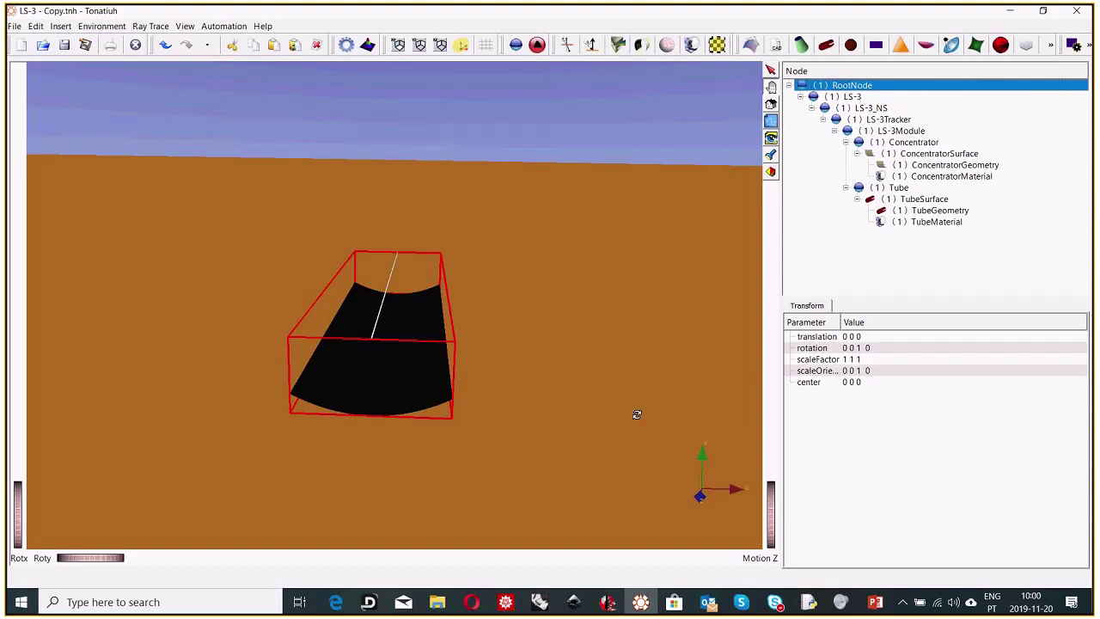
left_click(875, 603)
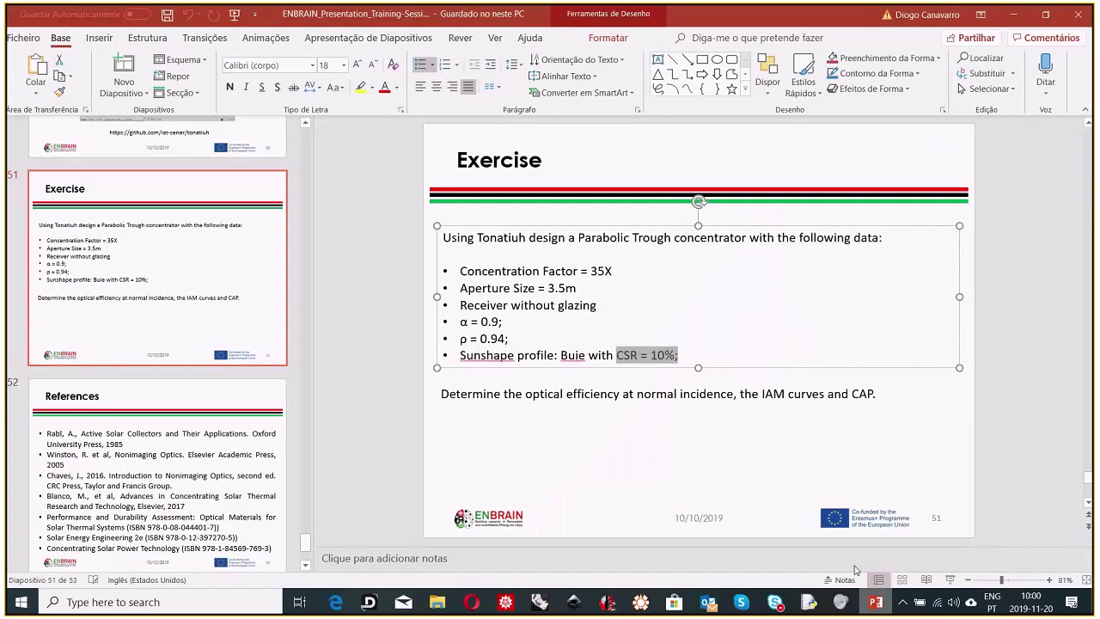
left_click(539, 271)
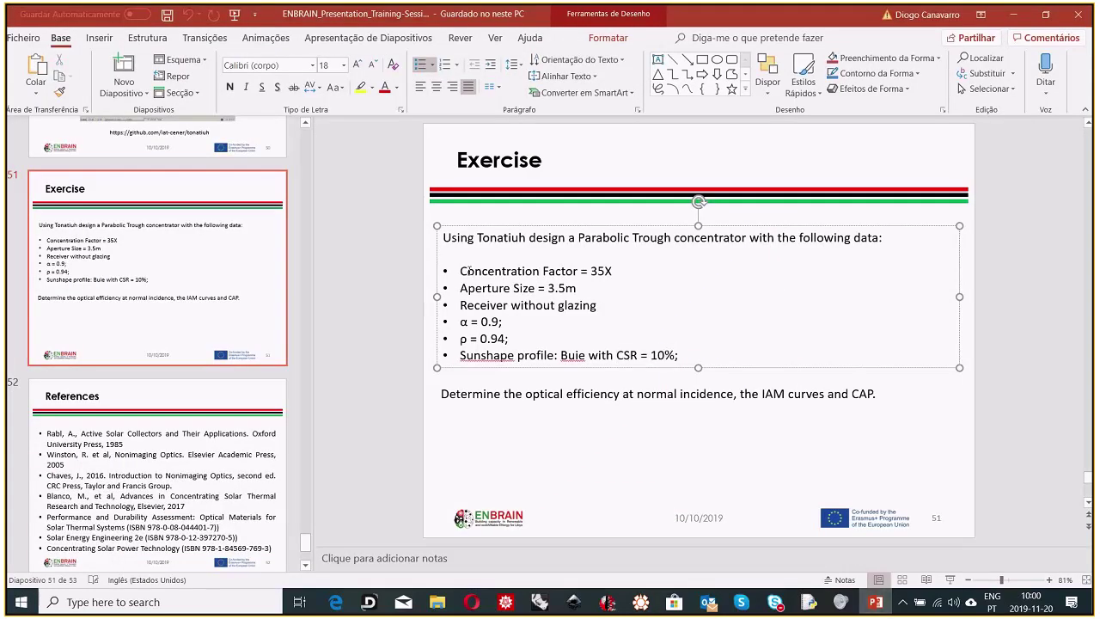
left_click_drag(465, 269, 600, 287)
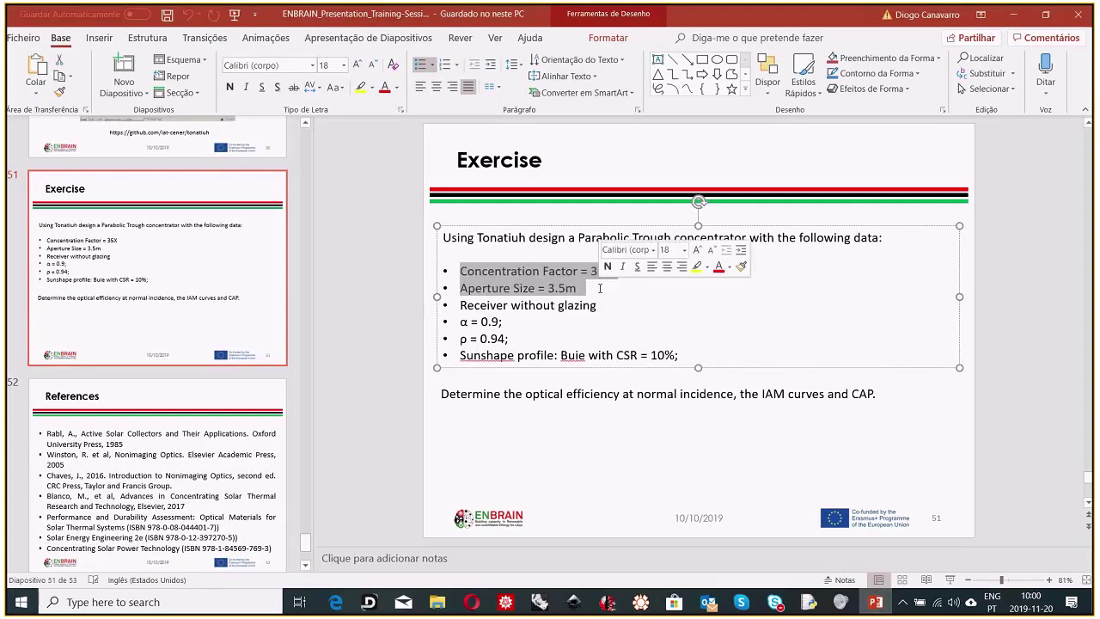
left_click(600, 288)
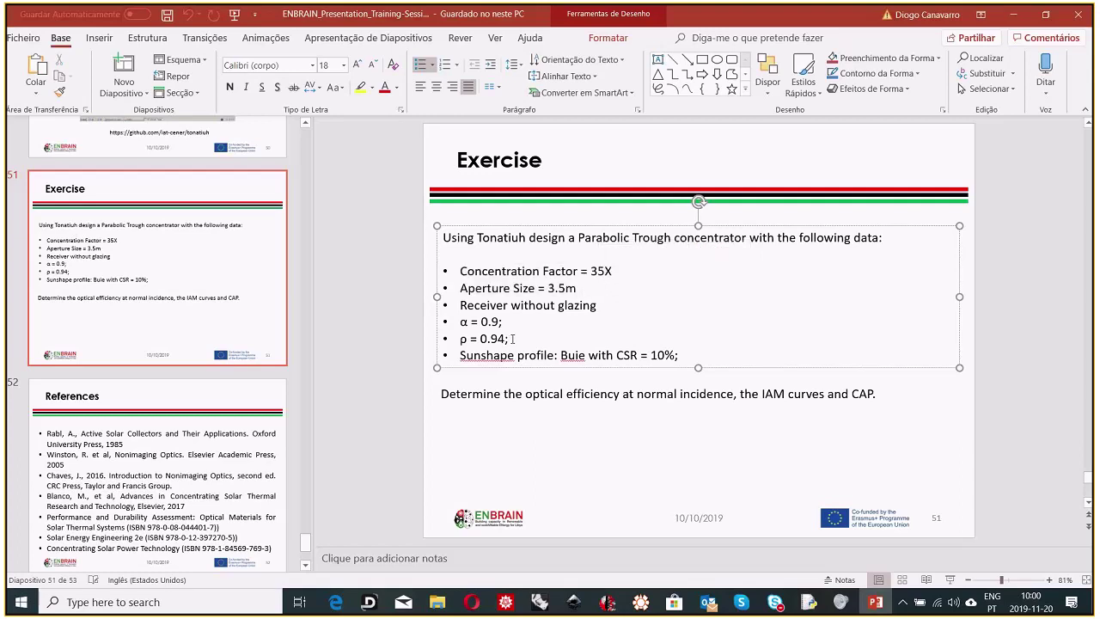
left_click_drag(513, 339, 460, 321)
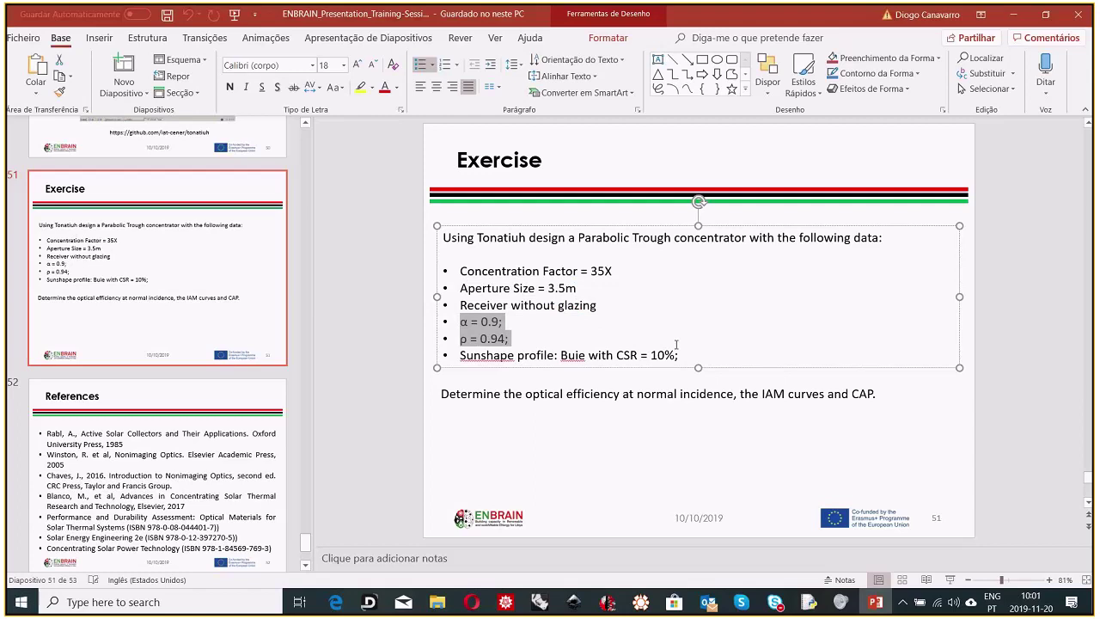
triple_click(478, 361)
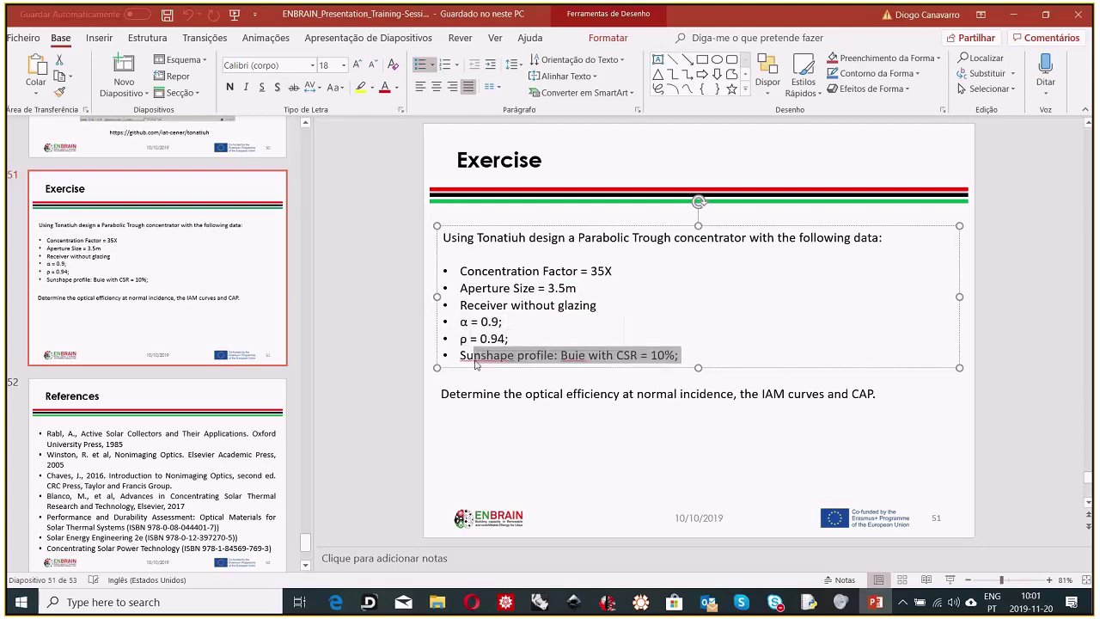
left_click(734, 362)
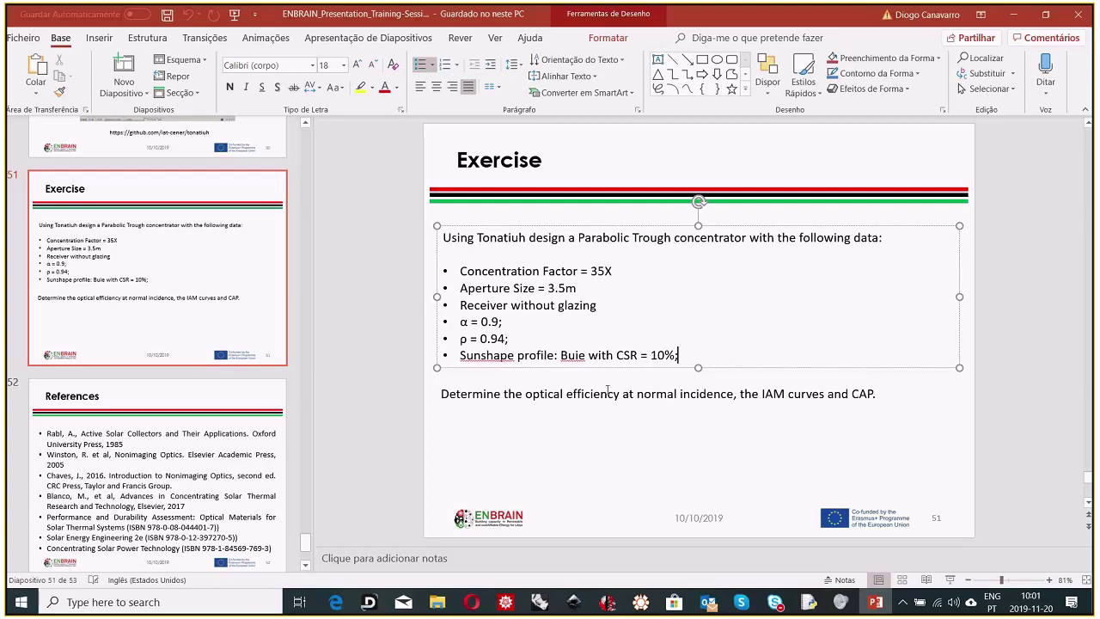
left_click_drag(526, 393, 732, 393)
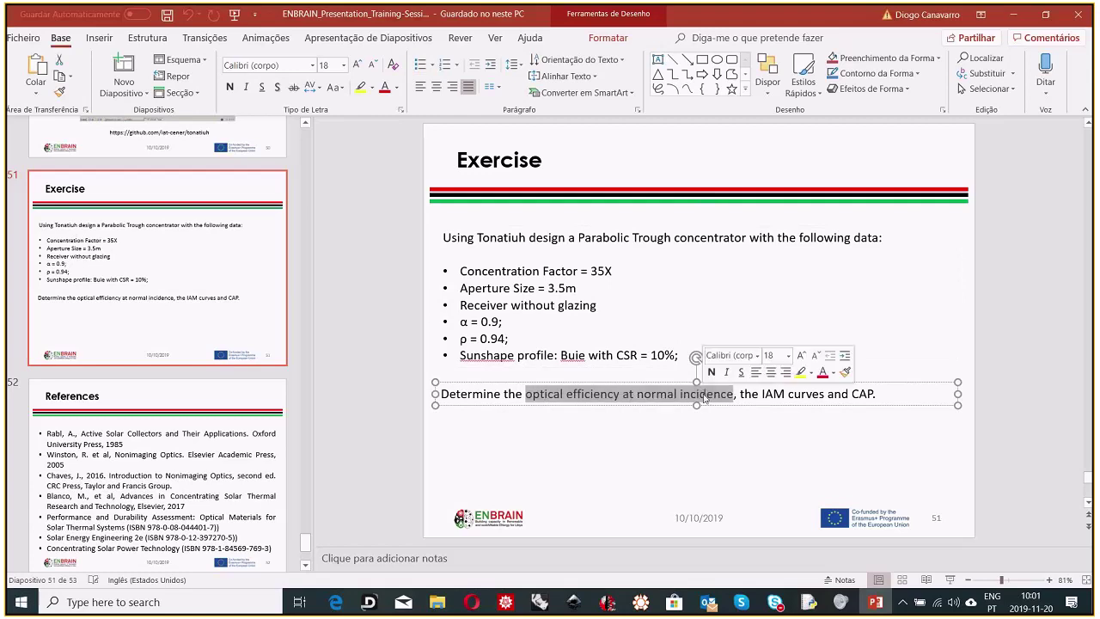
left_click(640, 601)
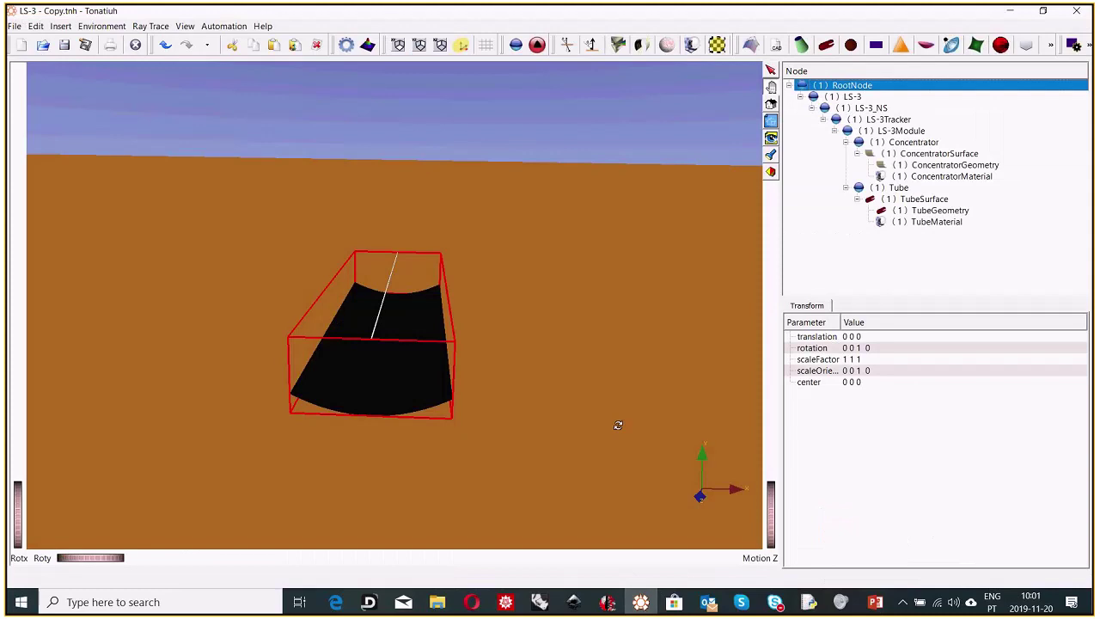
Step: Orbit the trough lengthwise and verify the sun position stays at azimuth 90° and elevation 90°
left_click_drag(450, 386, 211, 97)
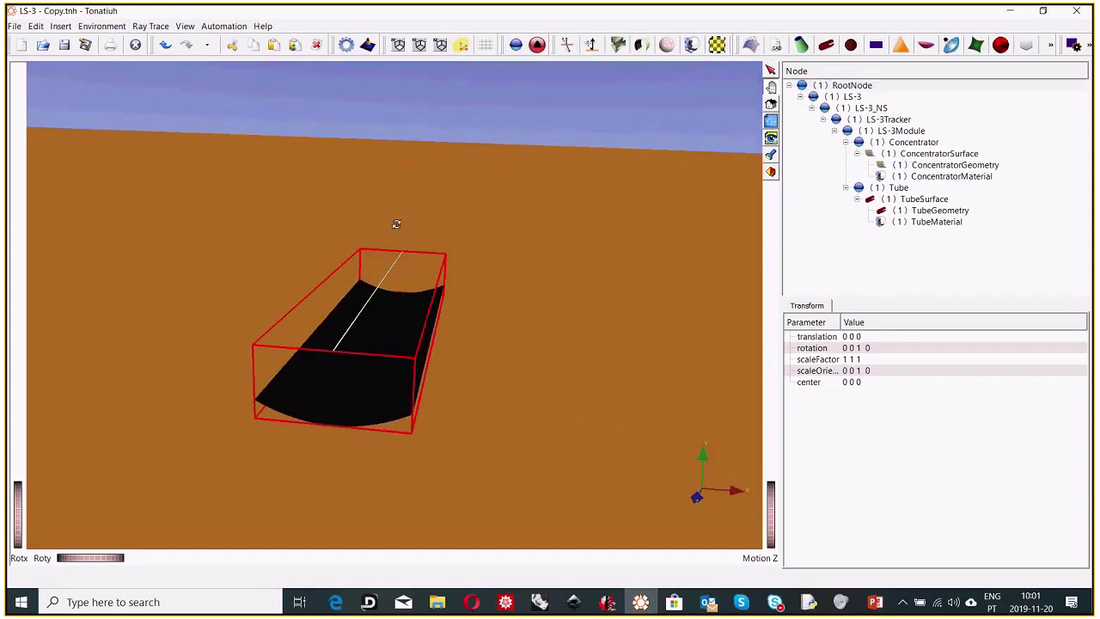
left_click(121, 30)
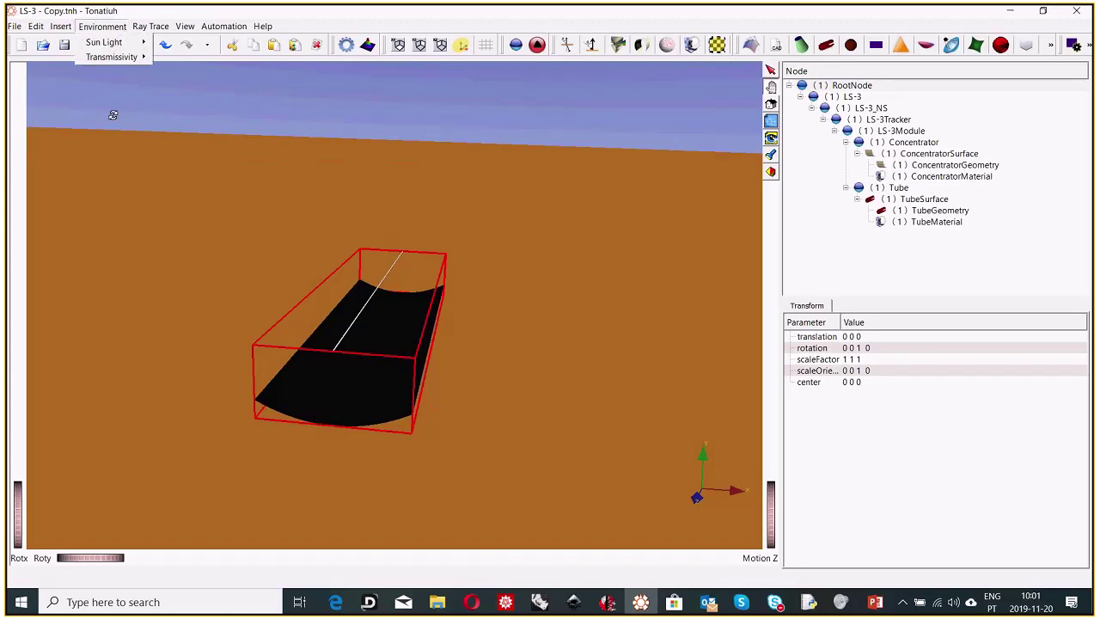
mouse_move(110, 42)
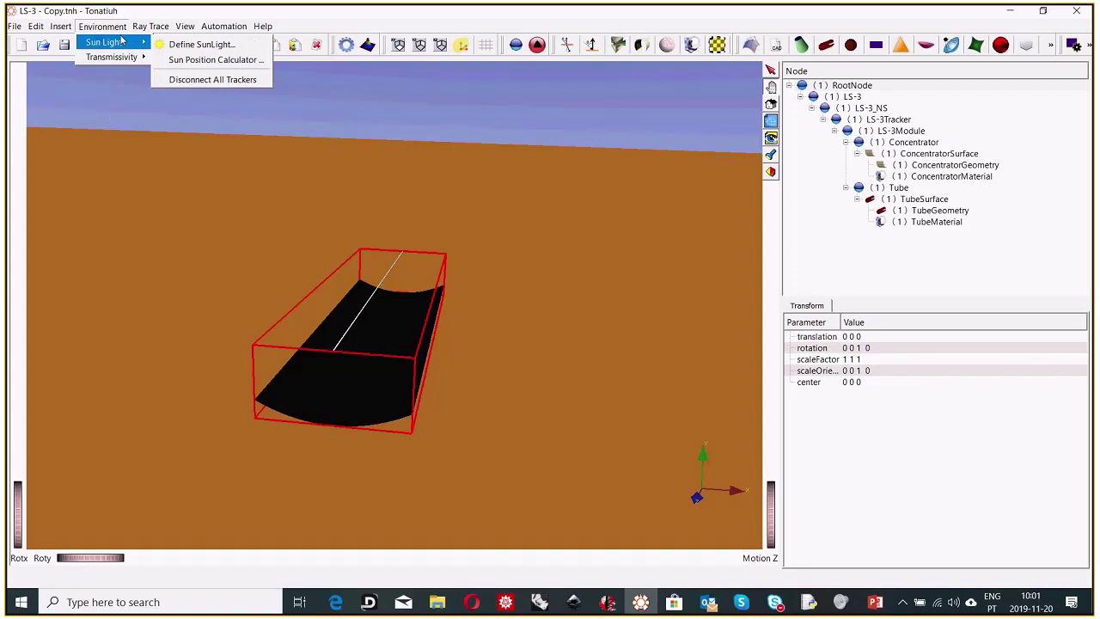
left_click(197, 44)
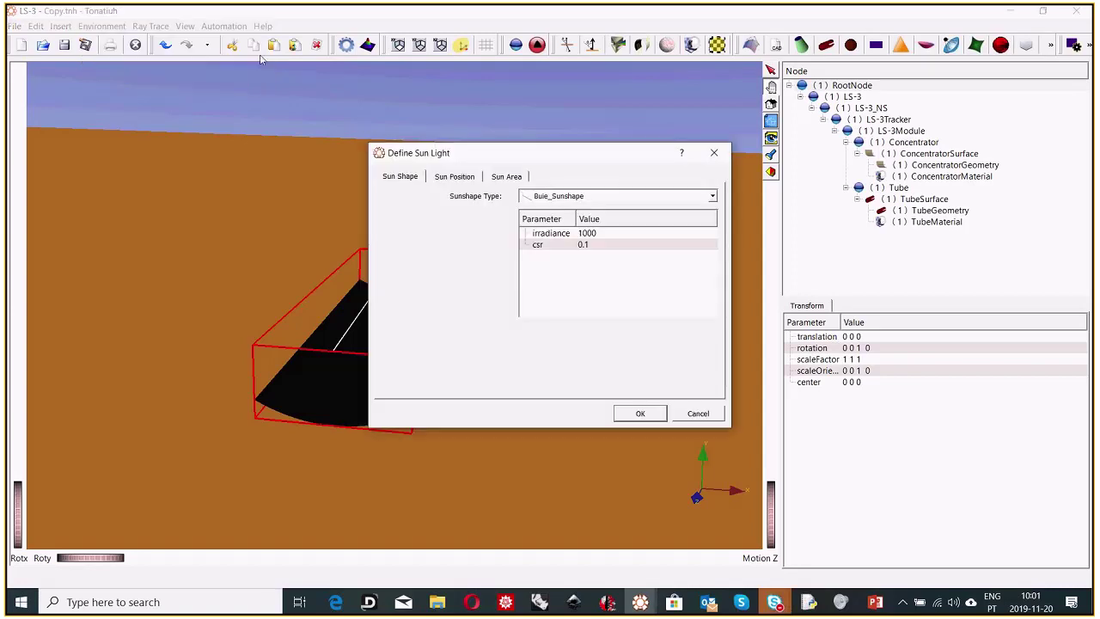
left_click(446, 177)
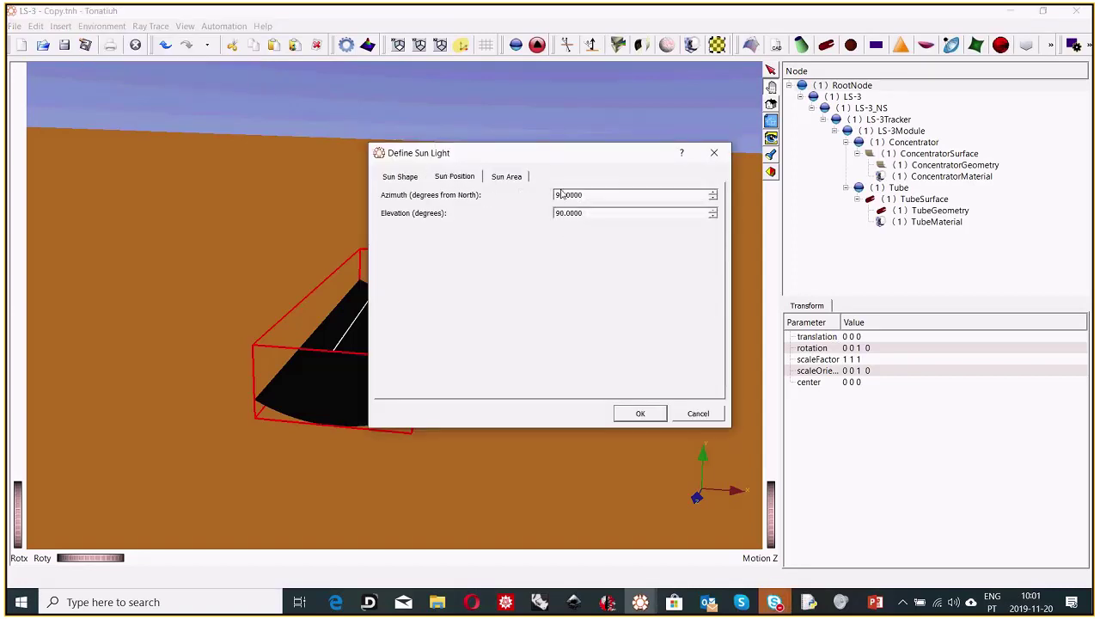
left_click_drag(559, 213, 577, 214)
left_click(648, 413)
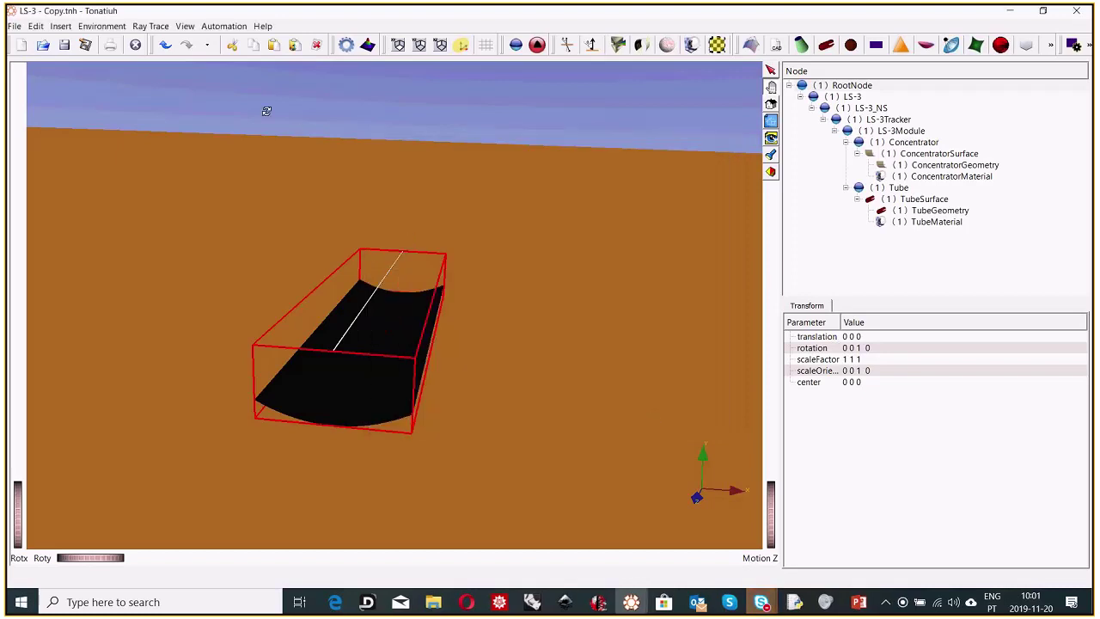
Step: Change the Ray Trace Options' Number of Rays from 10000 to 100 and apply
left_click(151, 26)
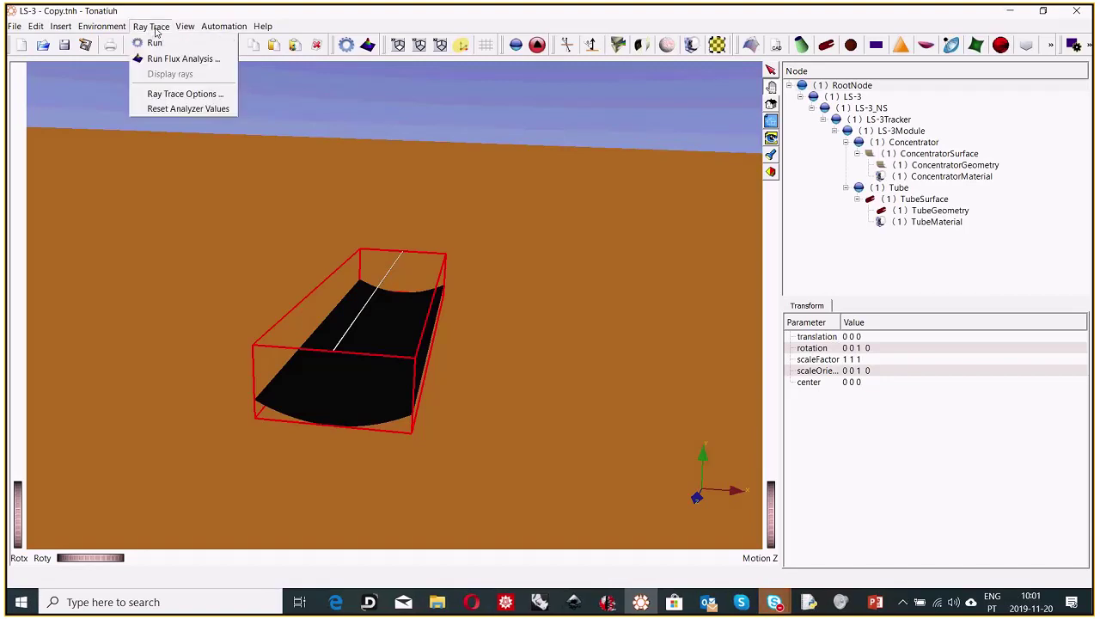
left_click(193, 102)
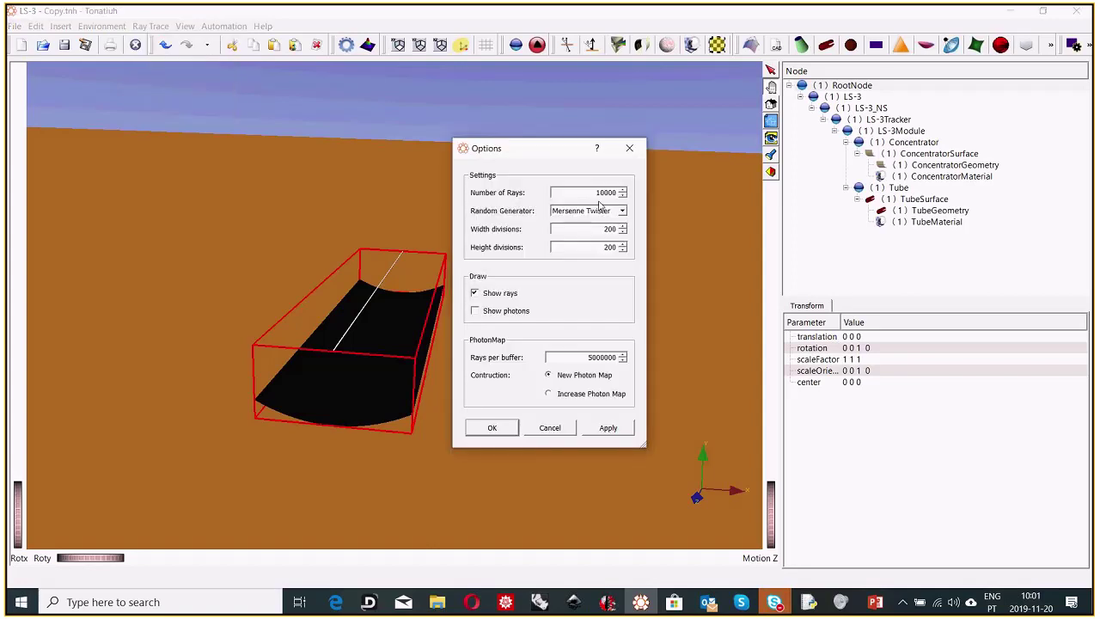
left_click_drag(604, 192, 618, 194)
type("0")
left_click(608, 428)
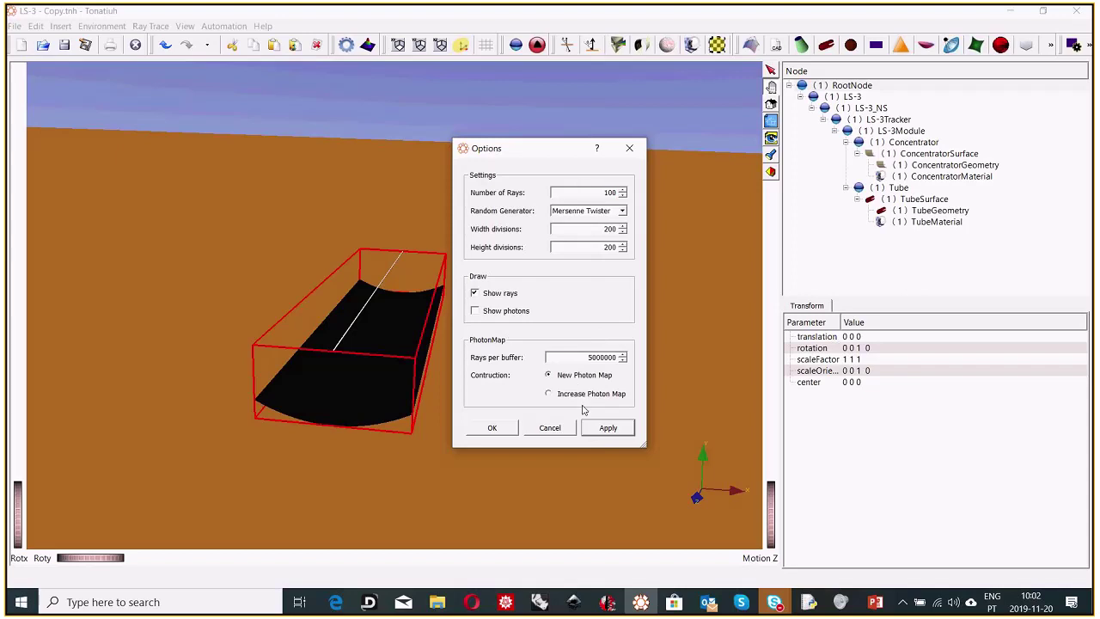
left_click(504, 434)
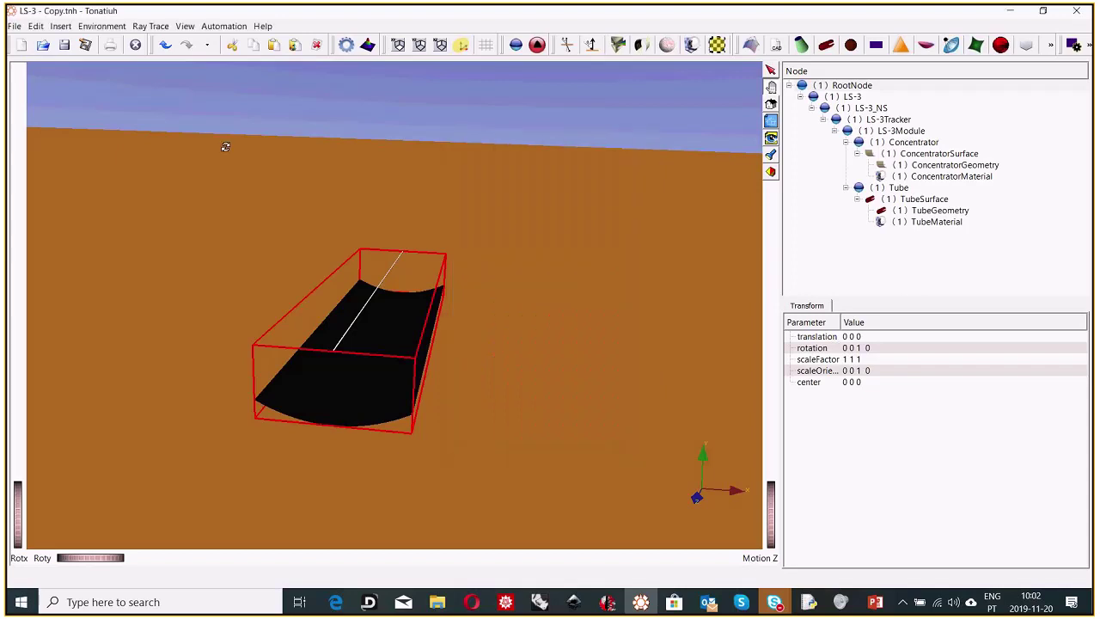
Step: Run the ray trace with the photon Store type set to Not export
left_click(160, 27)
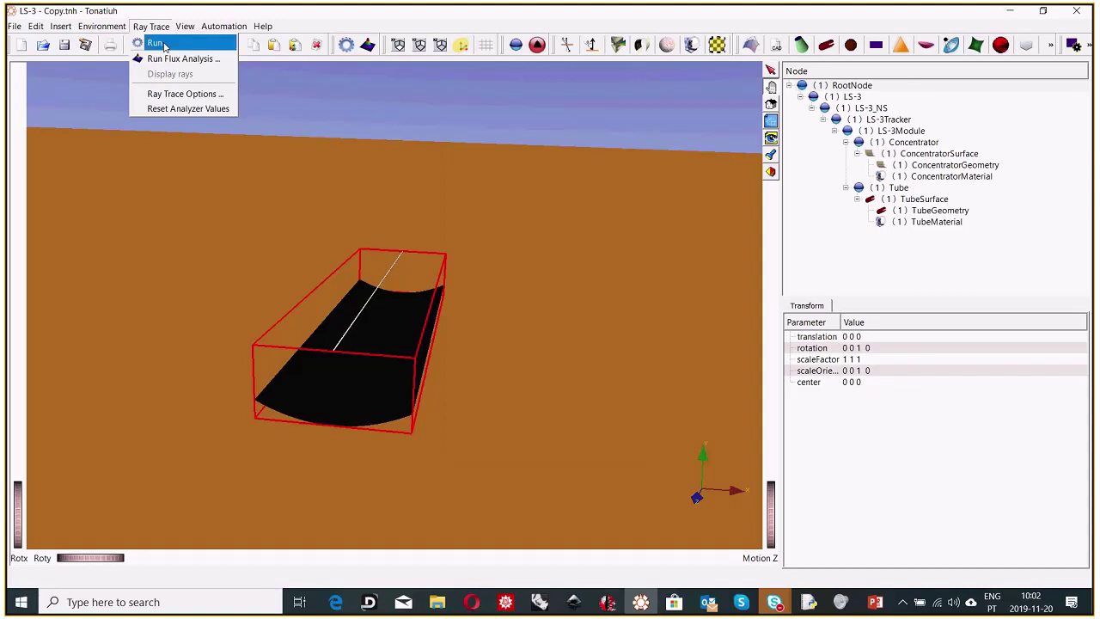
left_click(172, 44)
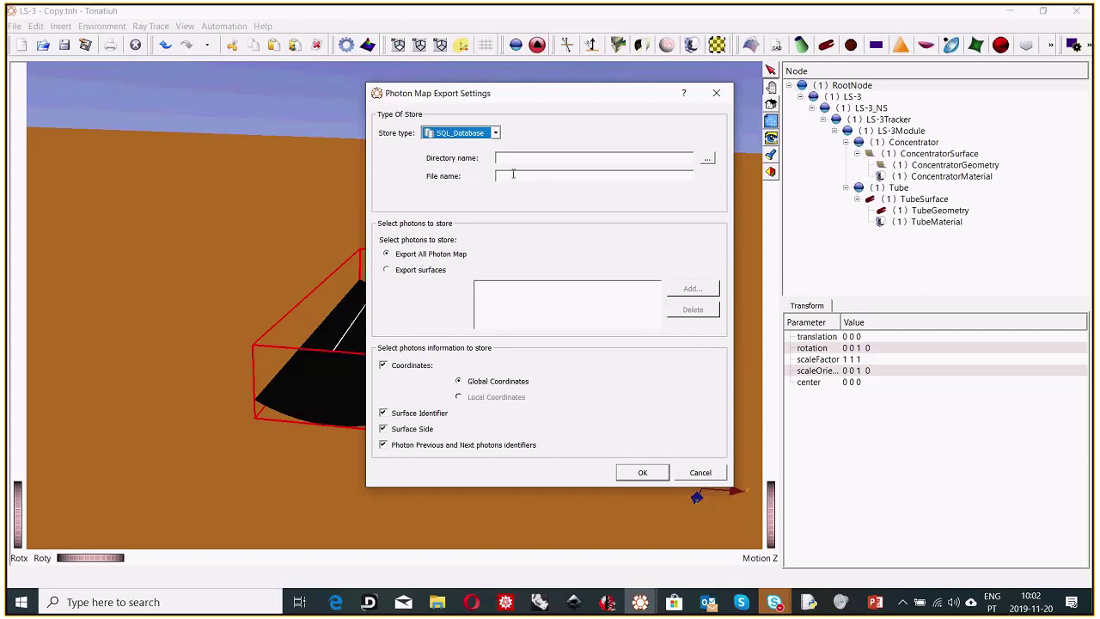
left_click(495, 134)
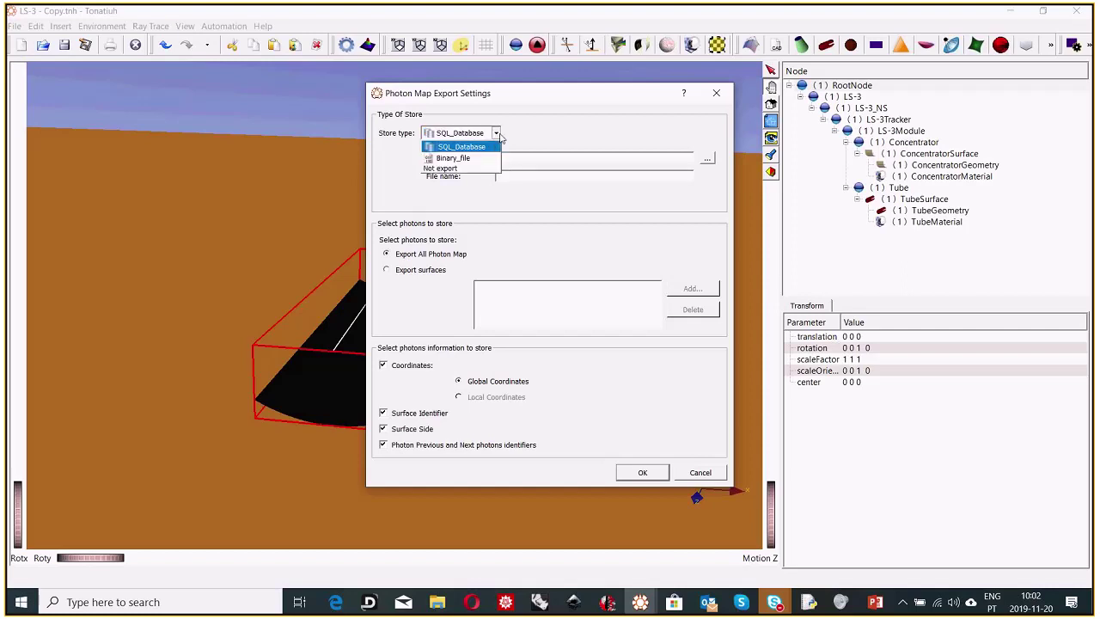
left_click(457, 169)
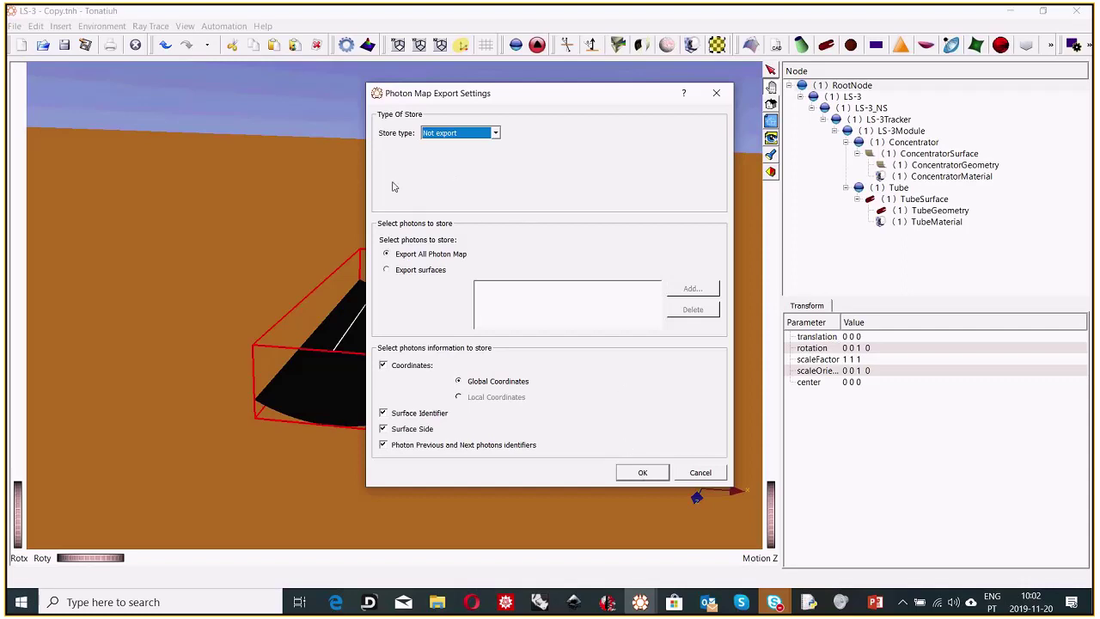
left_click(645, 473)
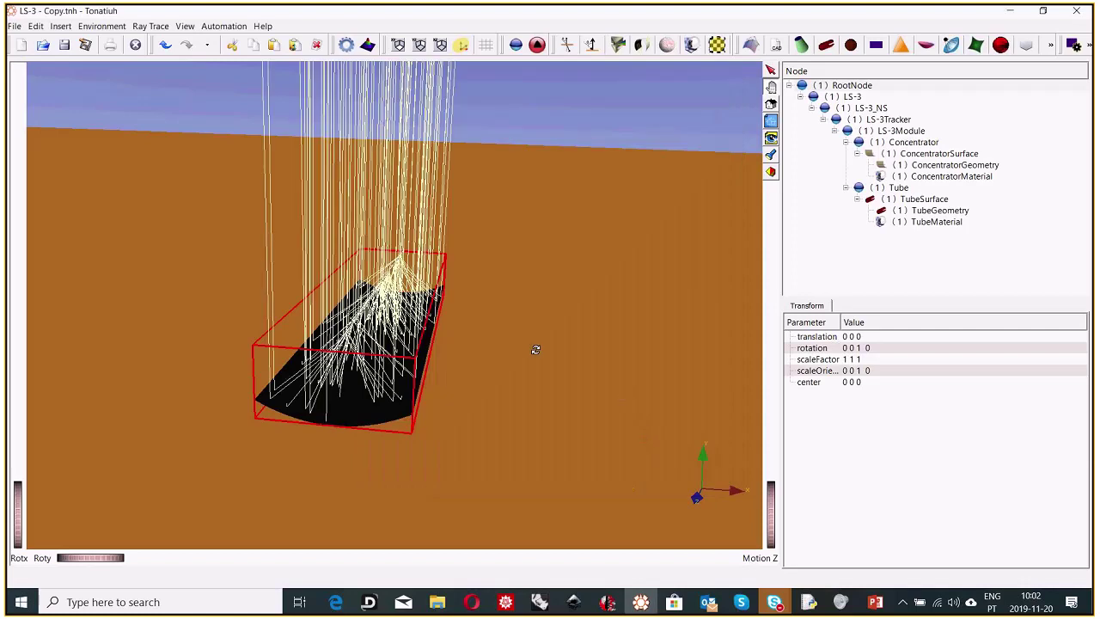
Step: Orbit the scene frontally, from above, along the receiver tube and obliquely to inspect the reflected rays
left_click_drag(445, 331, 389, 347)
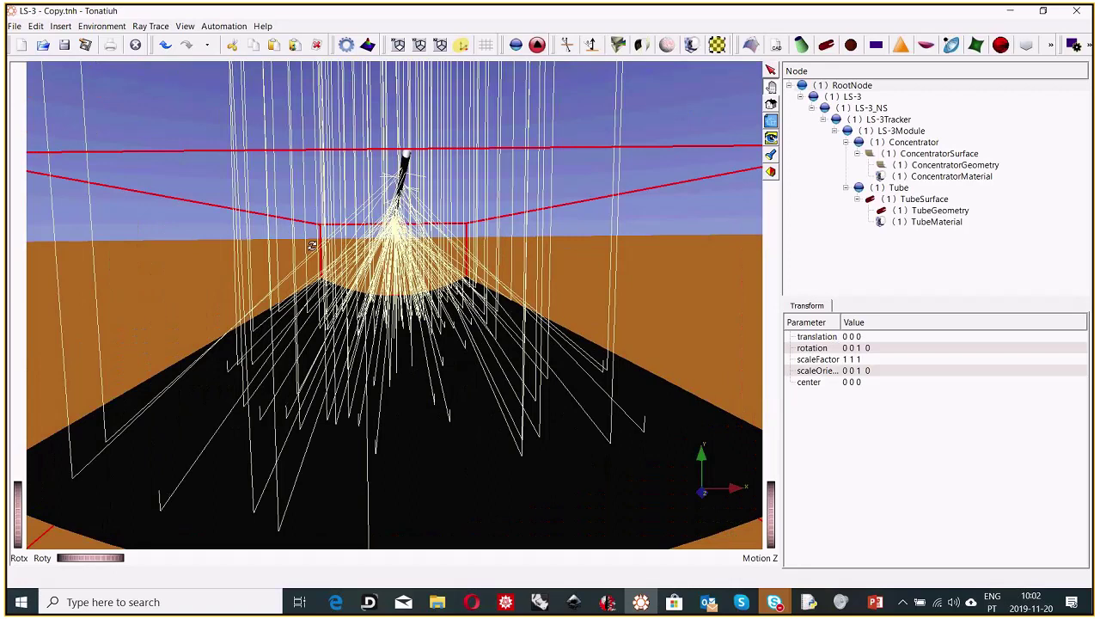
left_click_drag(359, 208, 594, 410)
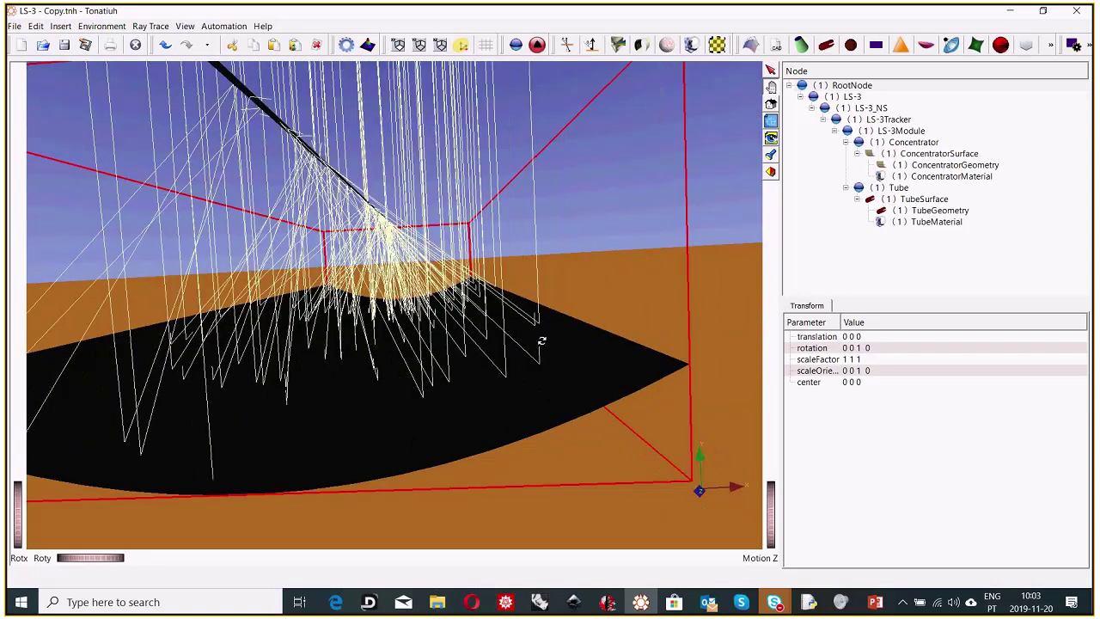
left_click_drag(533, 342, 387, 251)
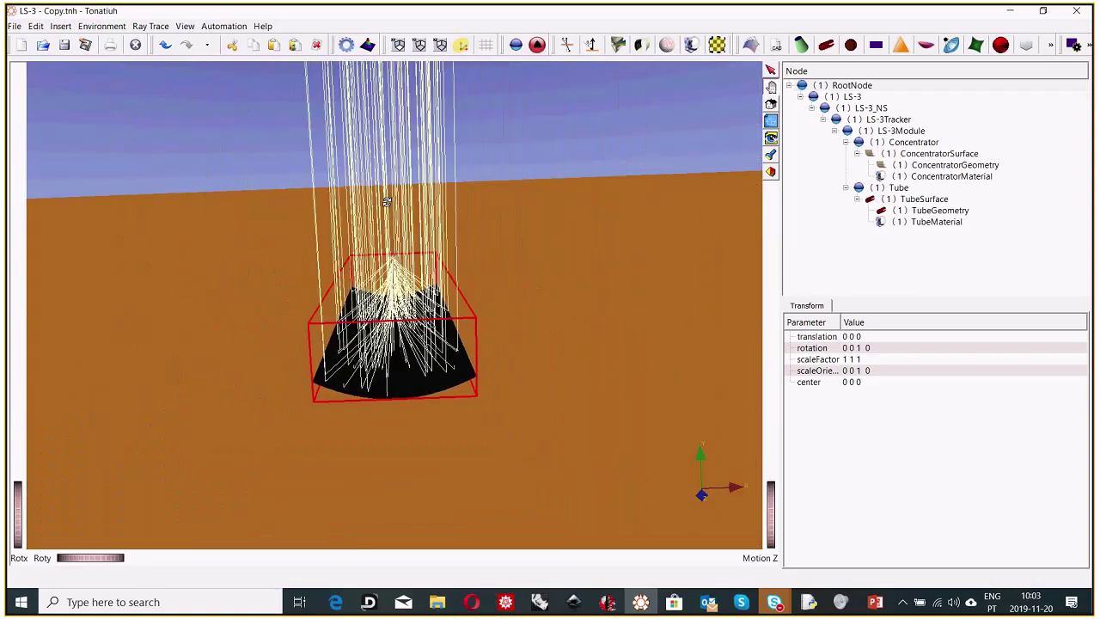
left_click_drag(387, 201, 183, 387)
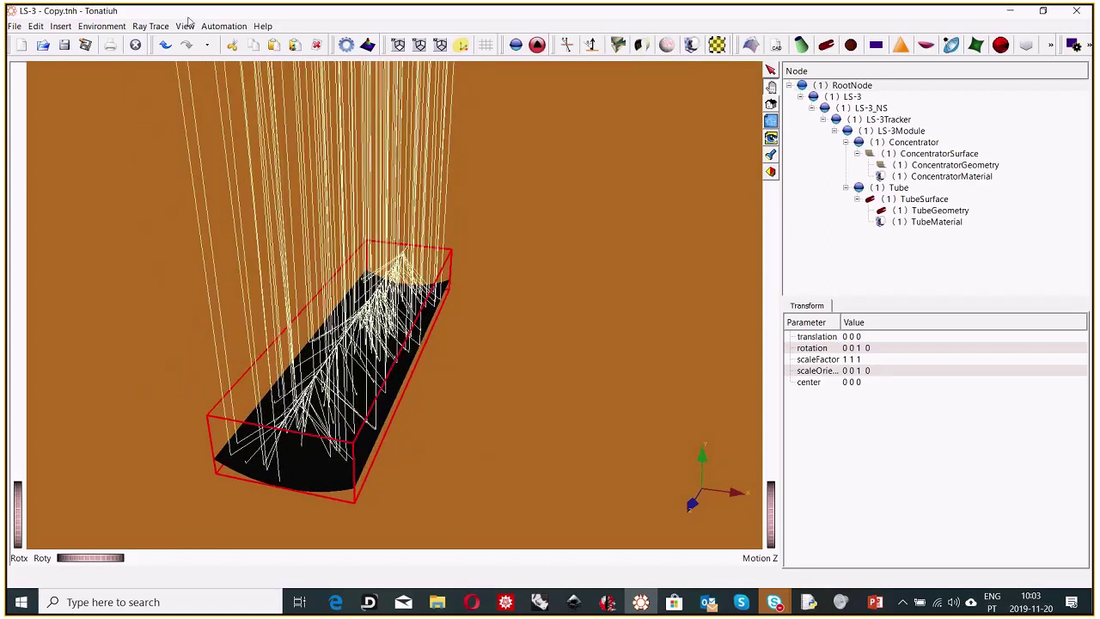
left_click(159, 26)
Step: Add two zeros to restore Number of Rays to 10000 in Ray Trace Options
left_click(183, 93)
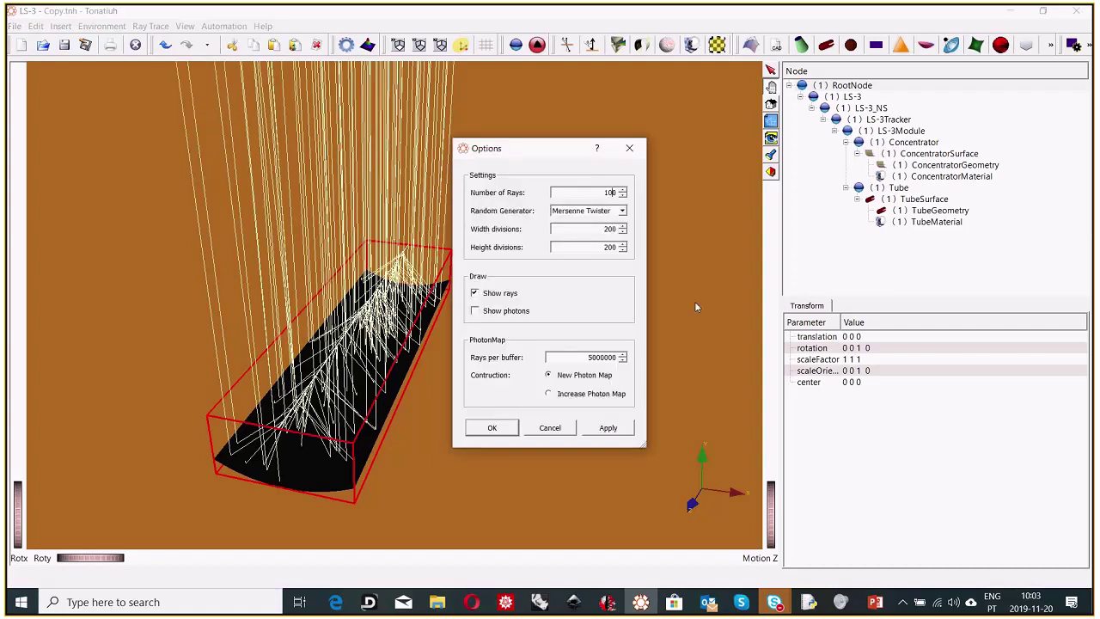
type("00")
key("shift+Left")
key("shift+Left")
key("shift+Left")
key("shift+Left")
key("Left")
left_click(500, 427)
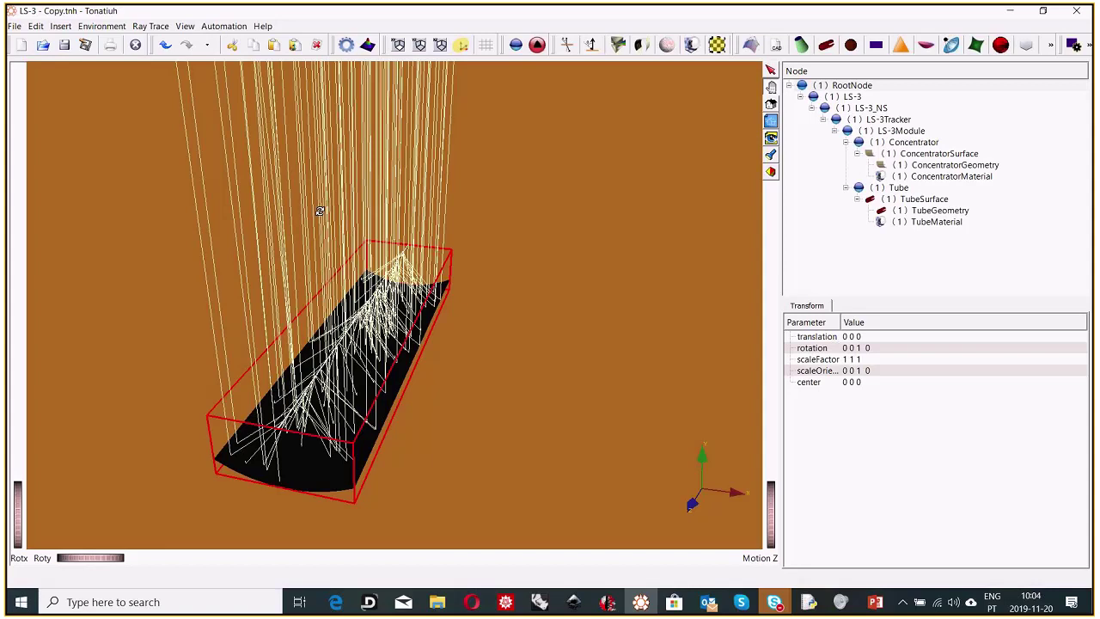
Step: Start a ray trace storing photons as a Binary_file in the Desktop SIMULATION folder
left_click(163, 28)
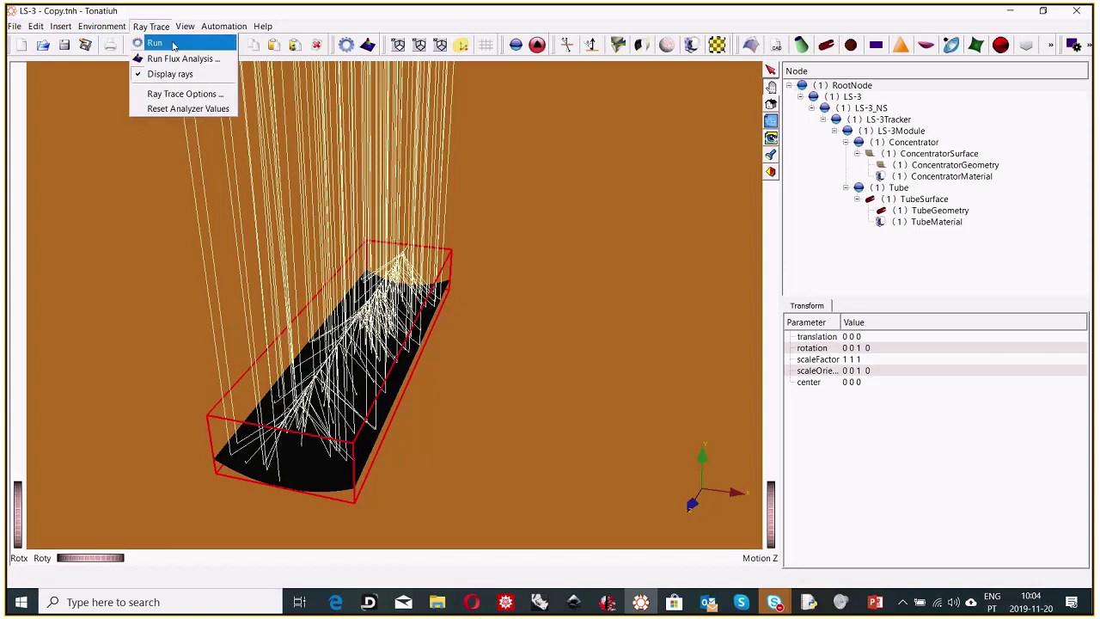
left_click(172, 43)
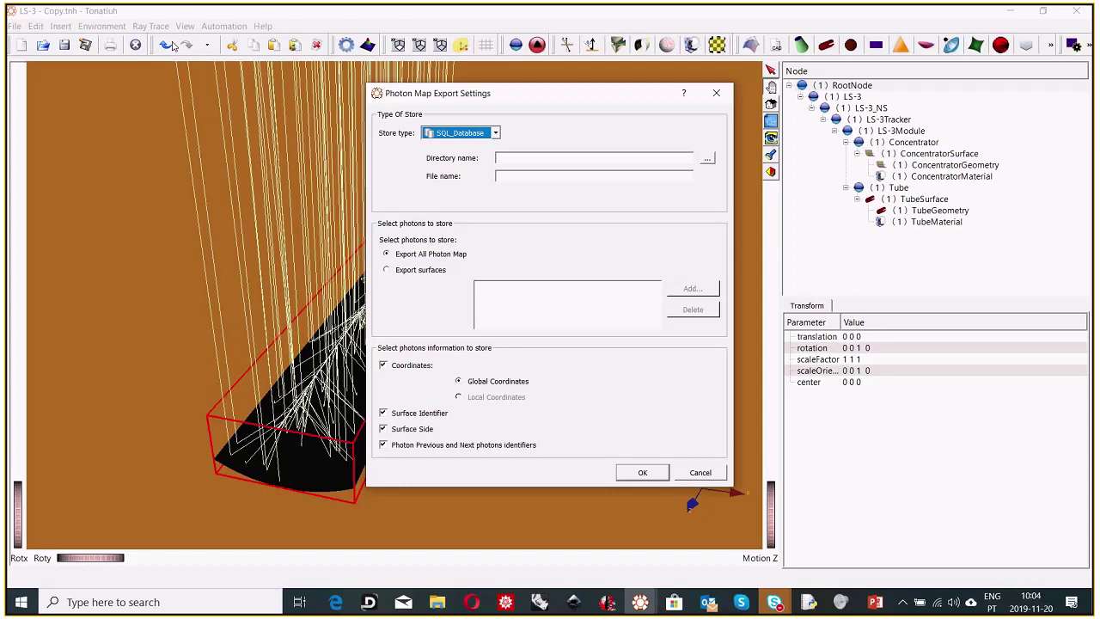
left_click(455, 133)
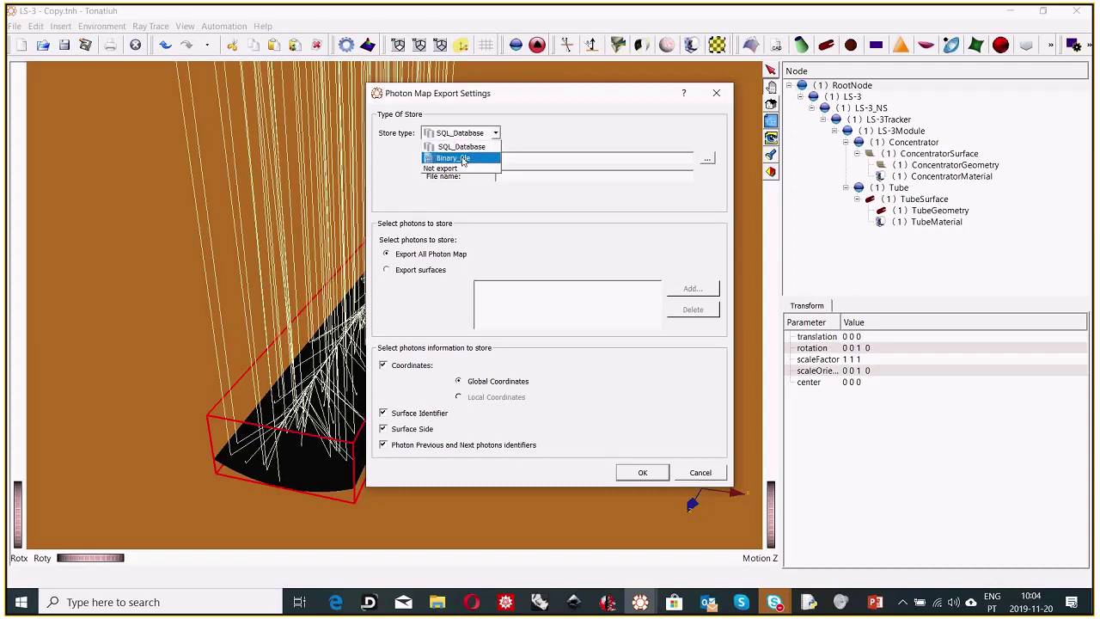
left_click(463, 160)
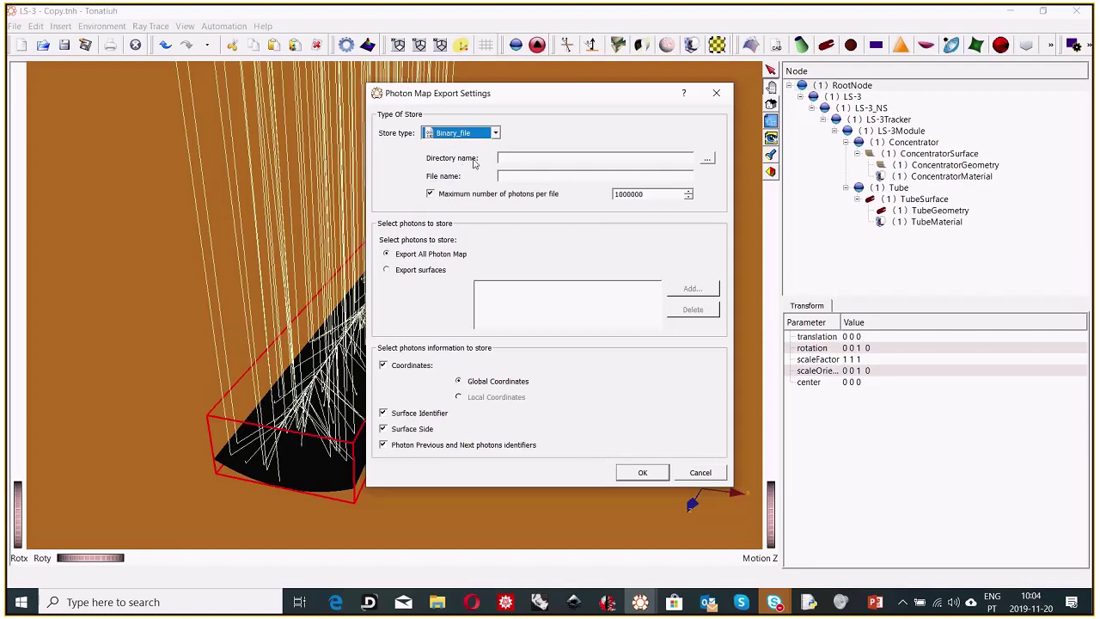
left_click(707, 161)
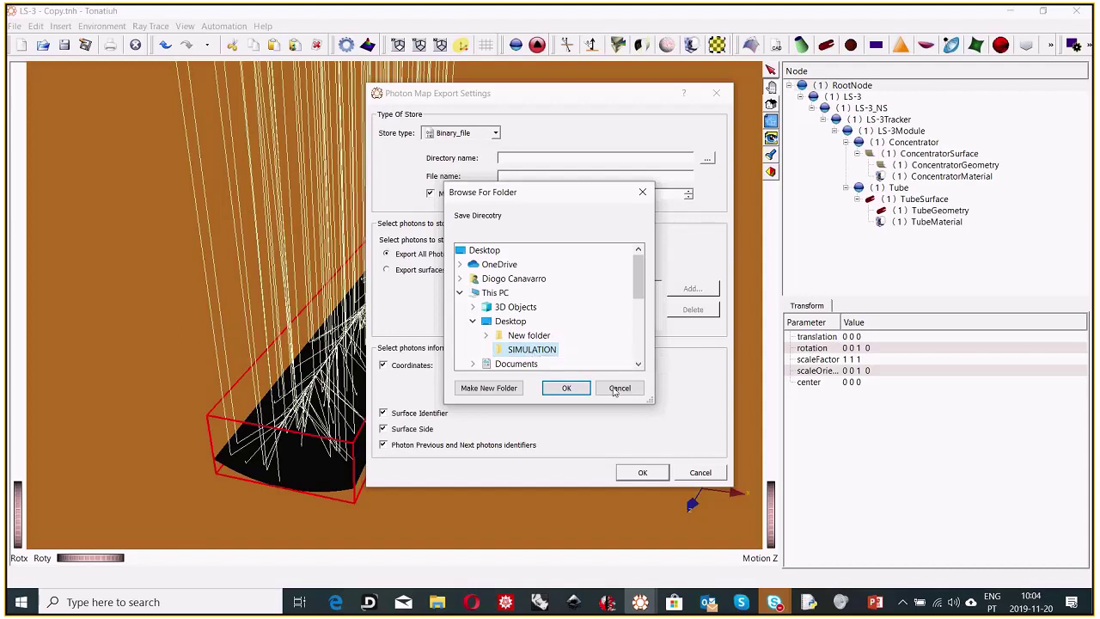
left_click(567, 387)
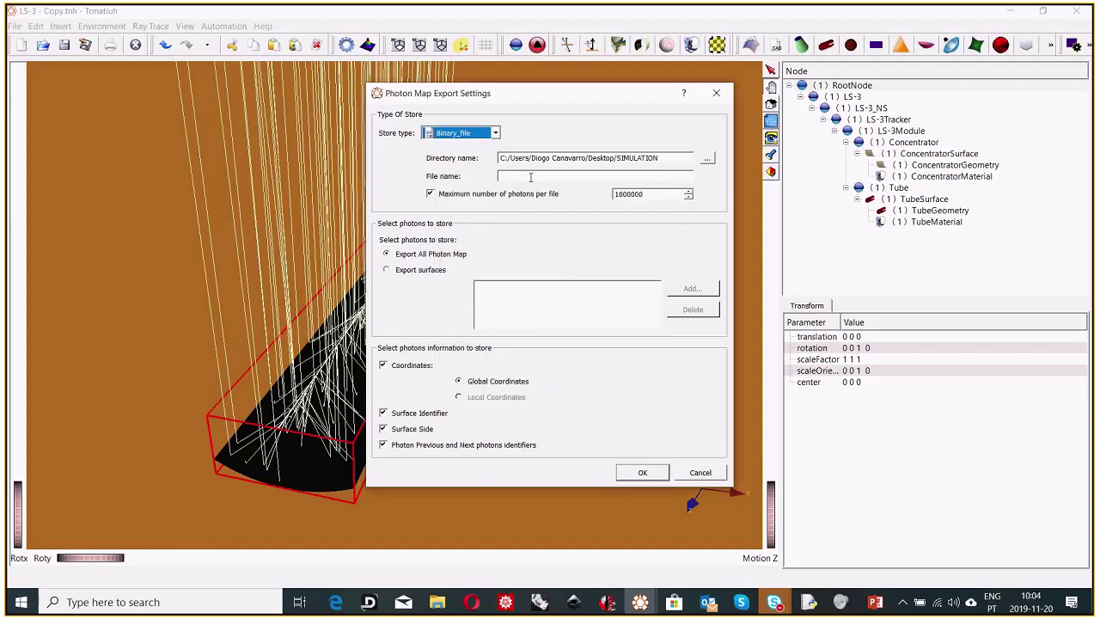
Step: Name the photon export file Test_0 and run the 10000-ray trace
left_click(530, 176)
type("Test_")
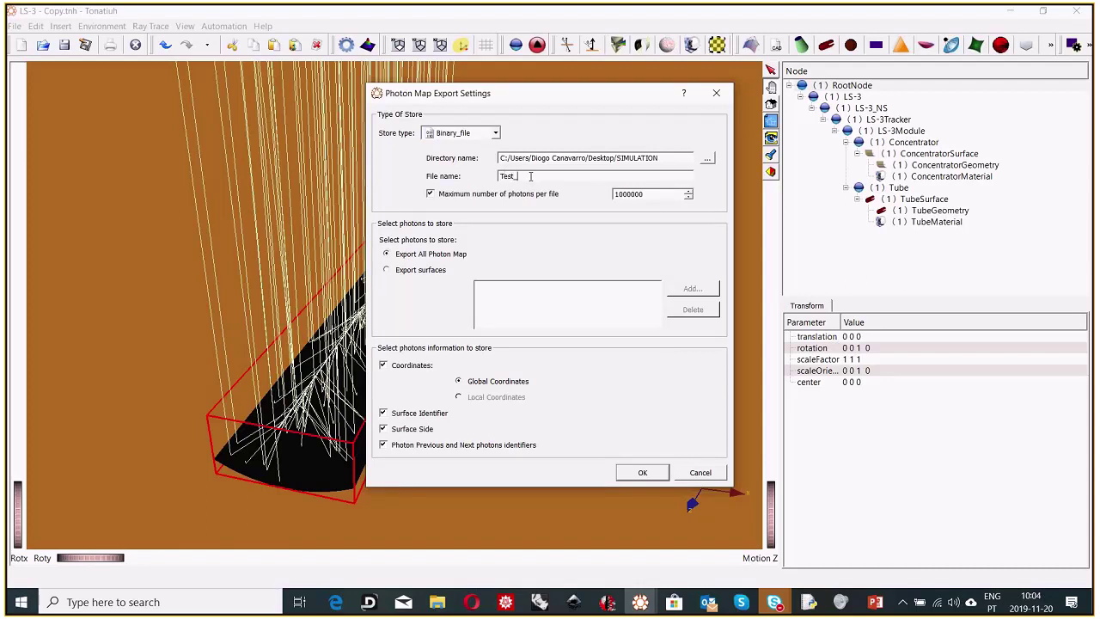
type("0")
left_click_drag(519, 176, 526, 196)
left_click(544, 176)
left_click(641, 473)
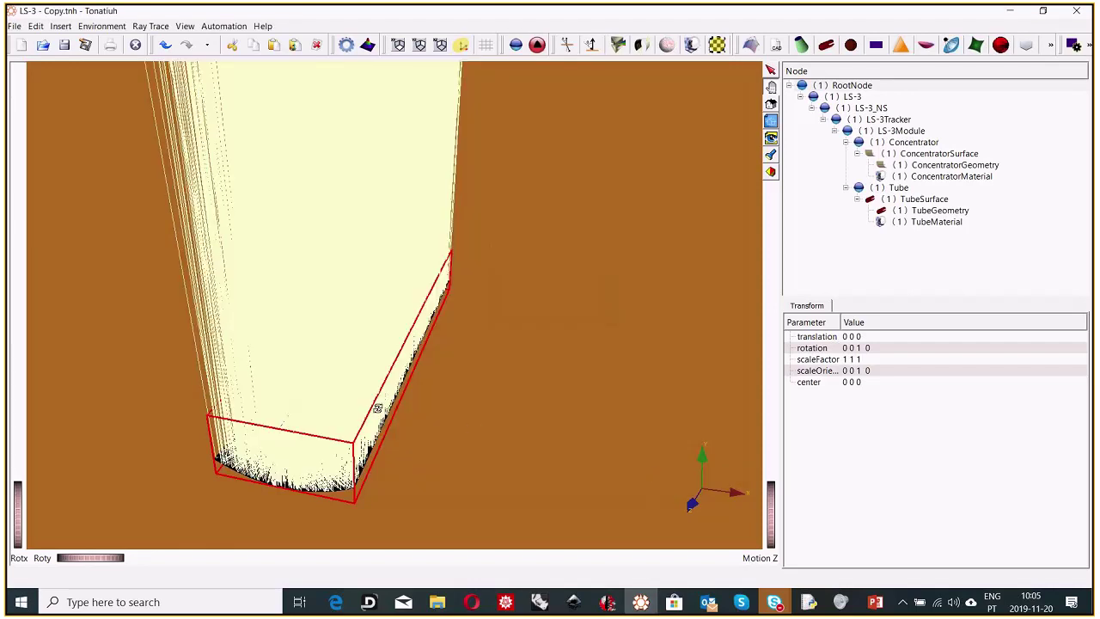
left_click_drag(377, 407, 342, 381)
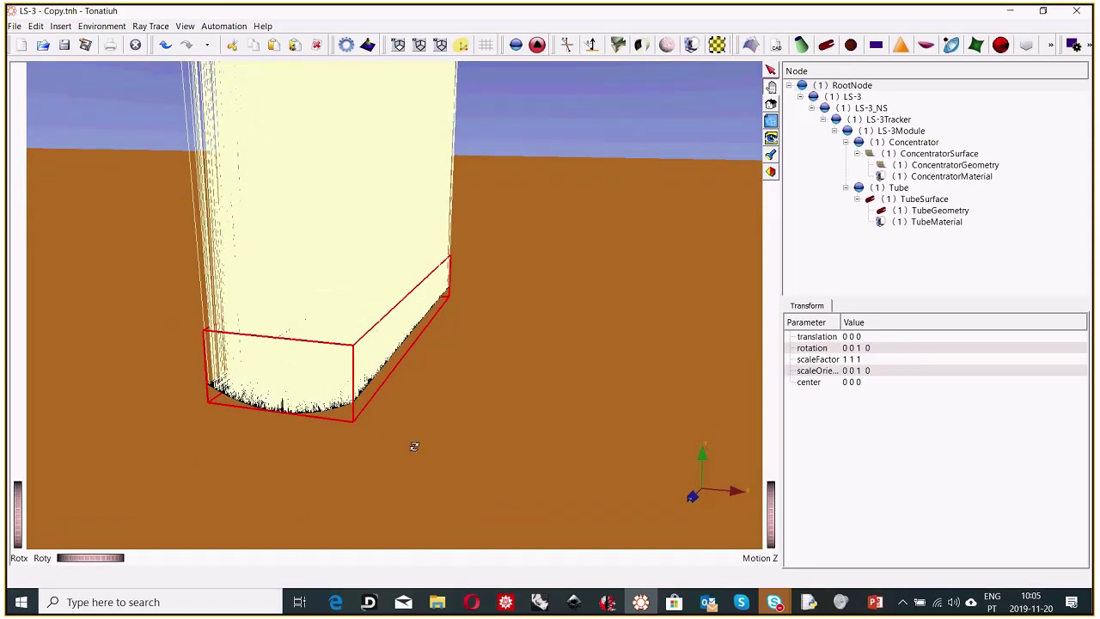
left_click(303, 604)
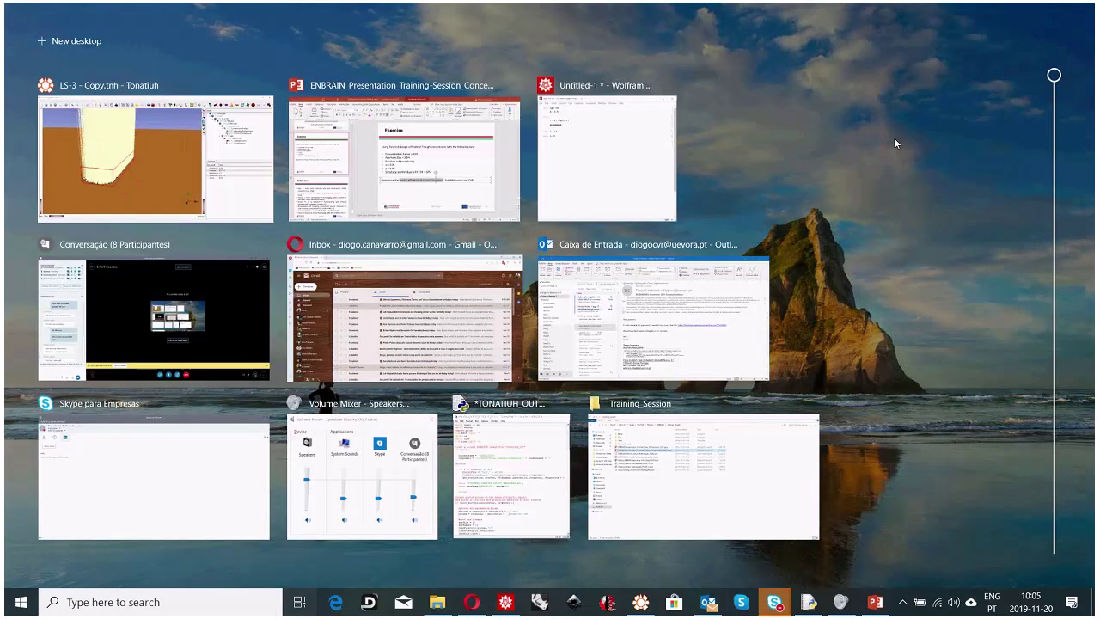
Step: Minimize Tonatiuh and the presentation, and open File Explorer
left_click(894, 137)
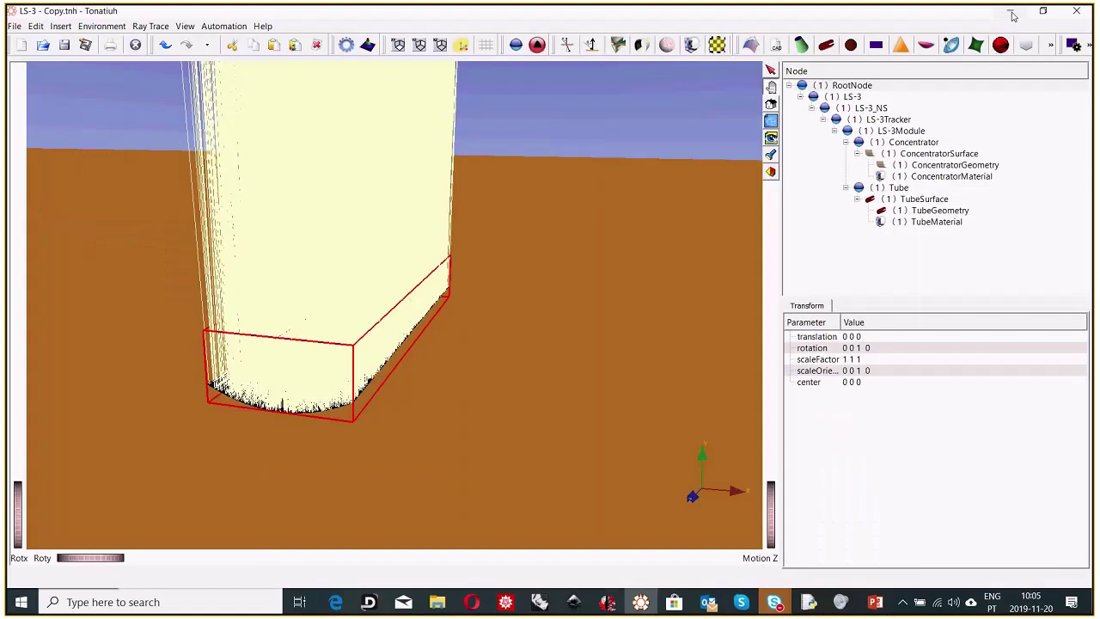
left_click(1012, 12)
left_click(1013, 14)
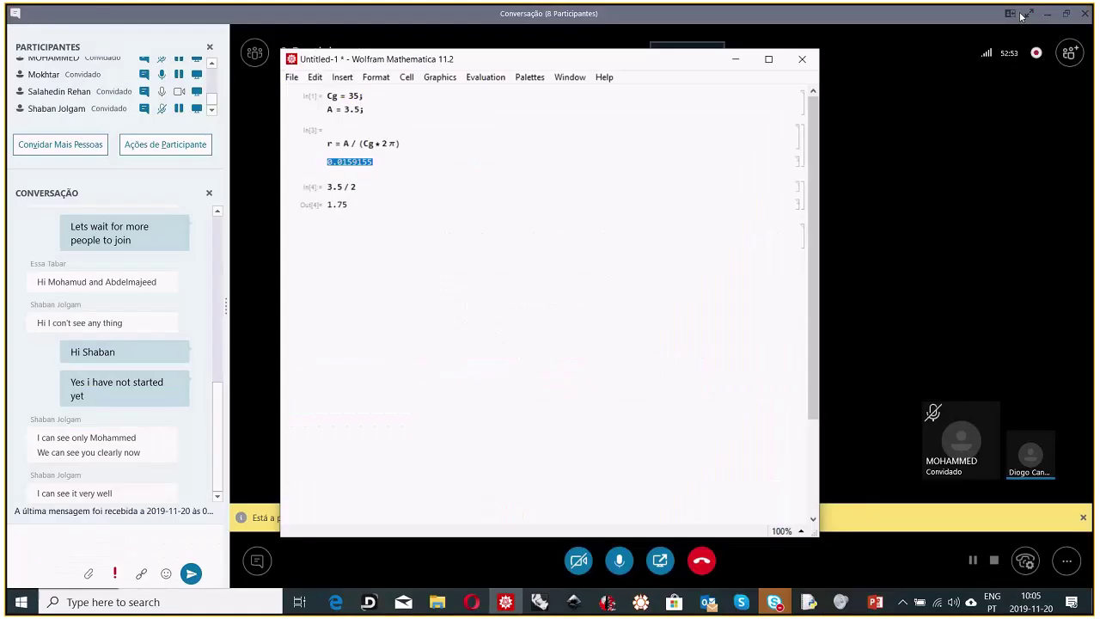
left_click(436, 601)
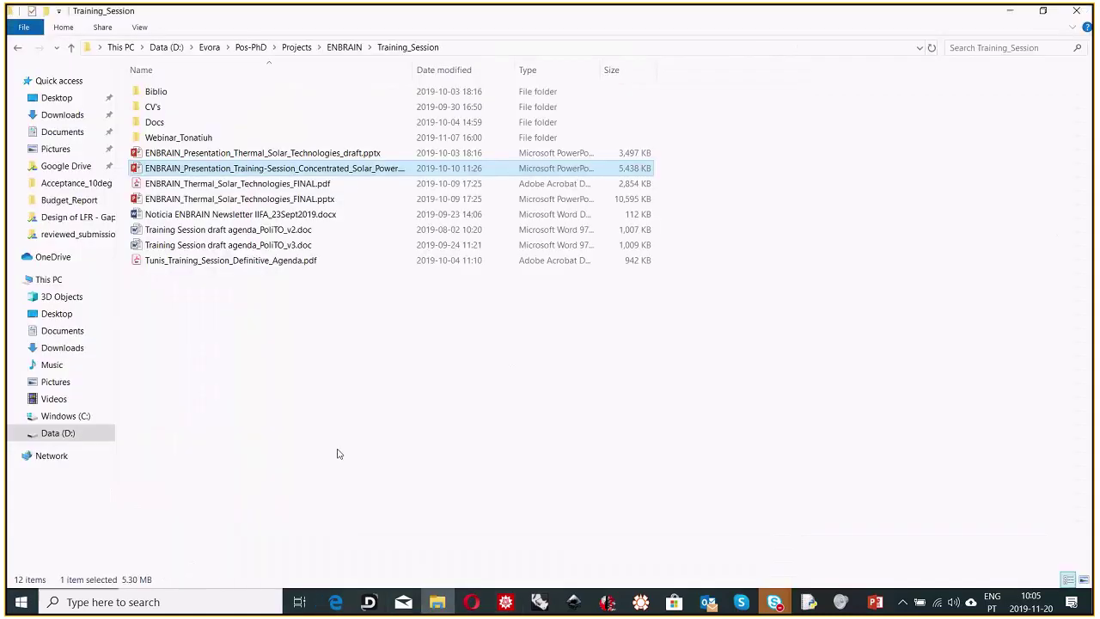
Step: Check the exported Test_0_1.dat and parameters files in SIMULATION, then select the Desktop Python script
left_click(56, 313)
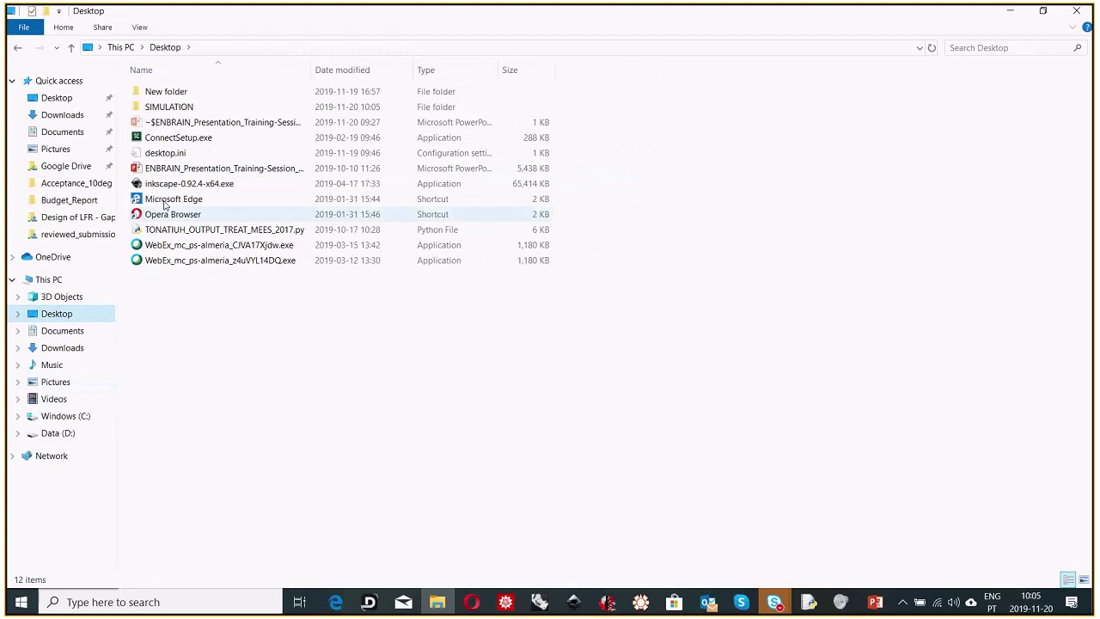
double_click(185, 107)
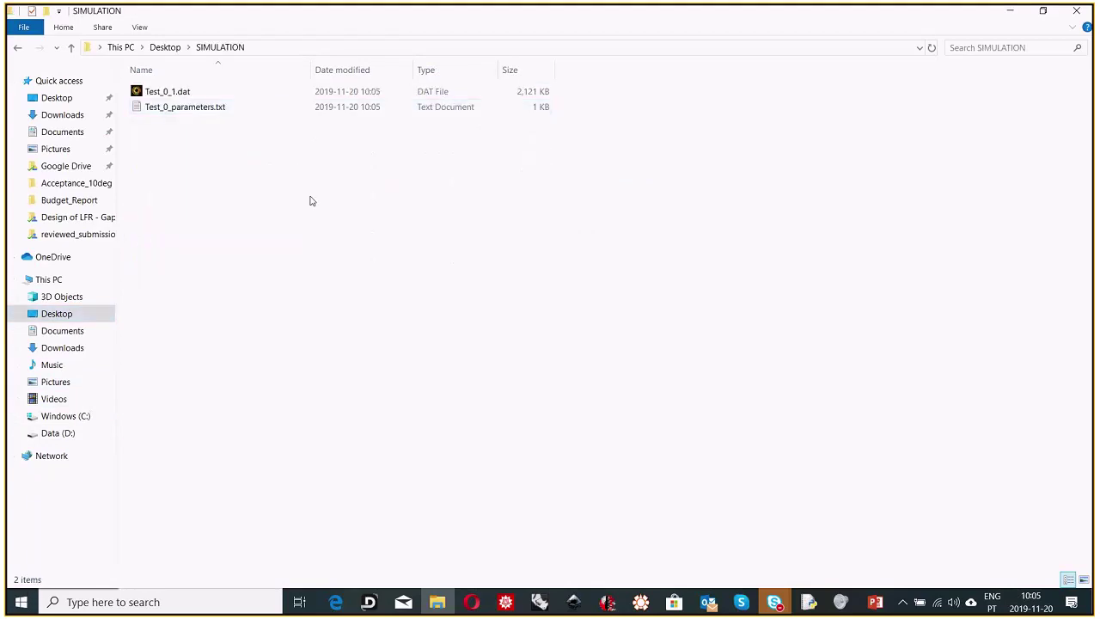
left_click(187, 113)
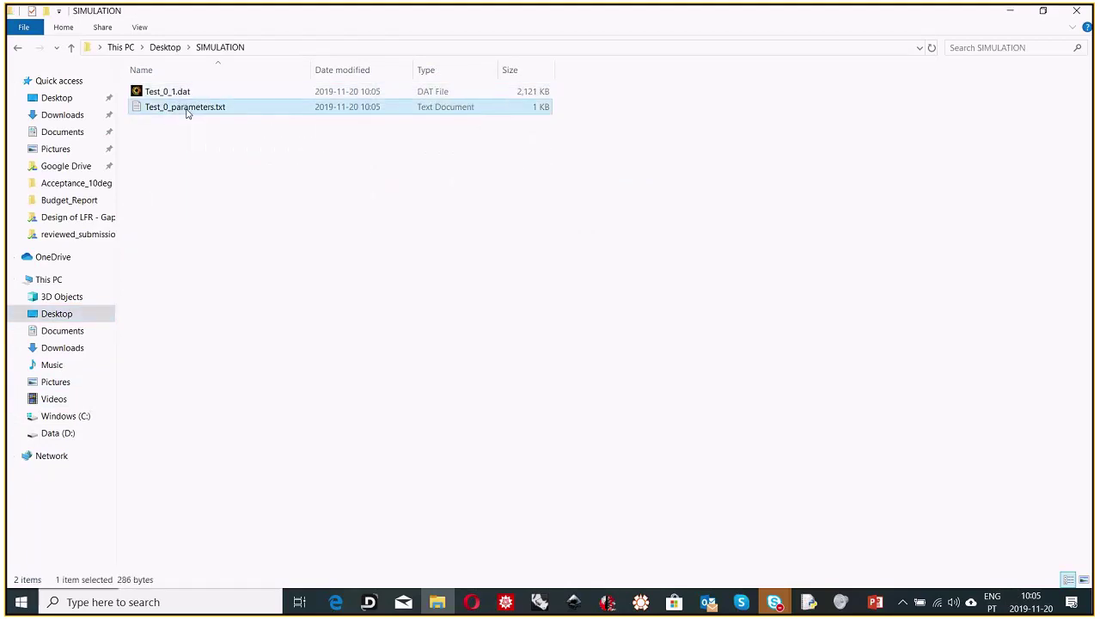
left_click(174, 93)
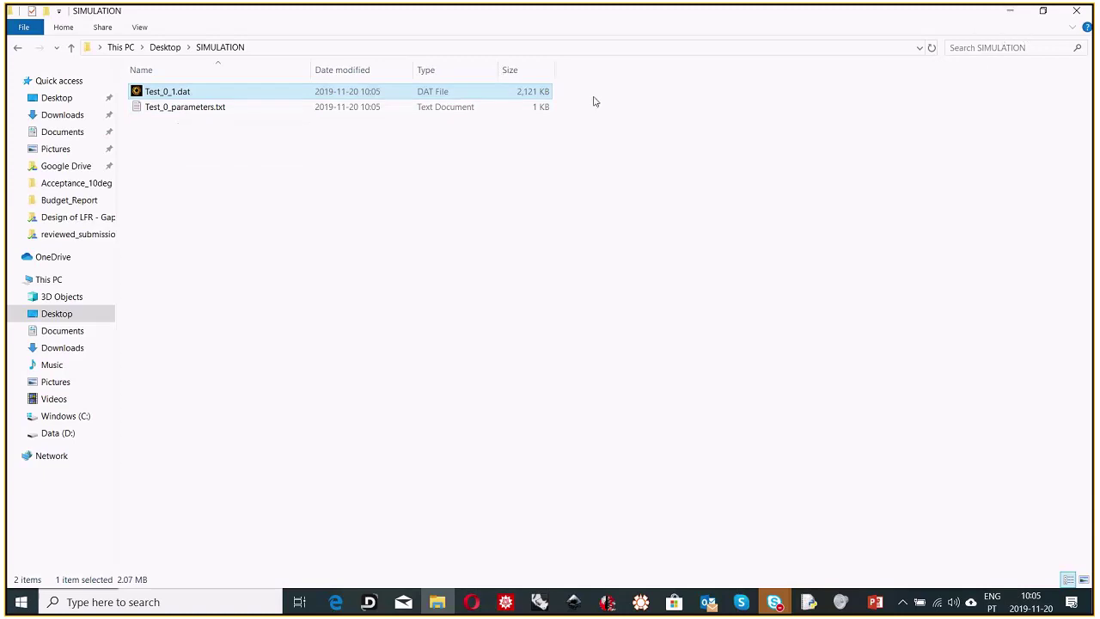
left_click(62, 317)
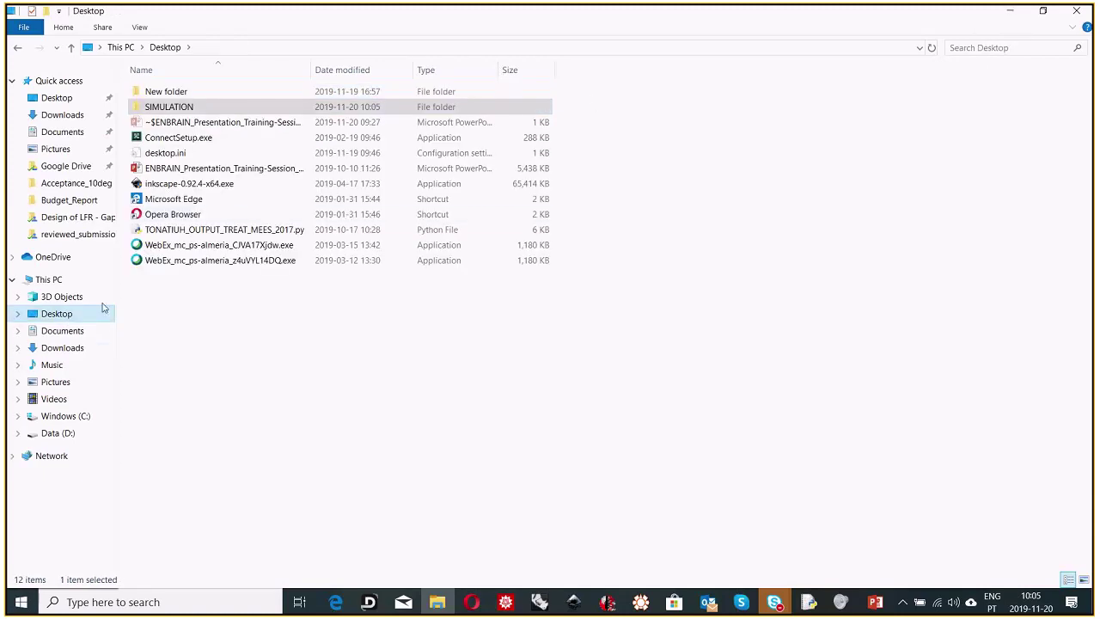
left_click(220, 232)
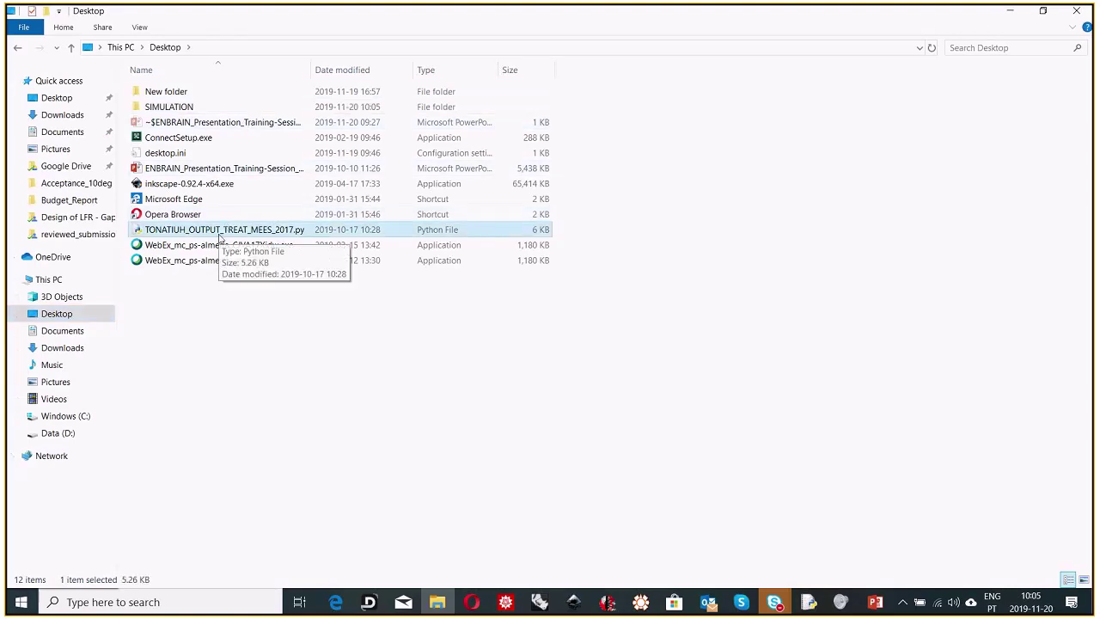
Step: Open TONATIUH_OUTPUT_TREAT_MEES_2017.py in IDLE and change studentname from 'Test' to 'SIMULATION'
right_click(220, 238)
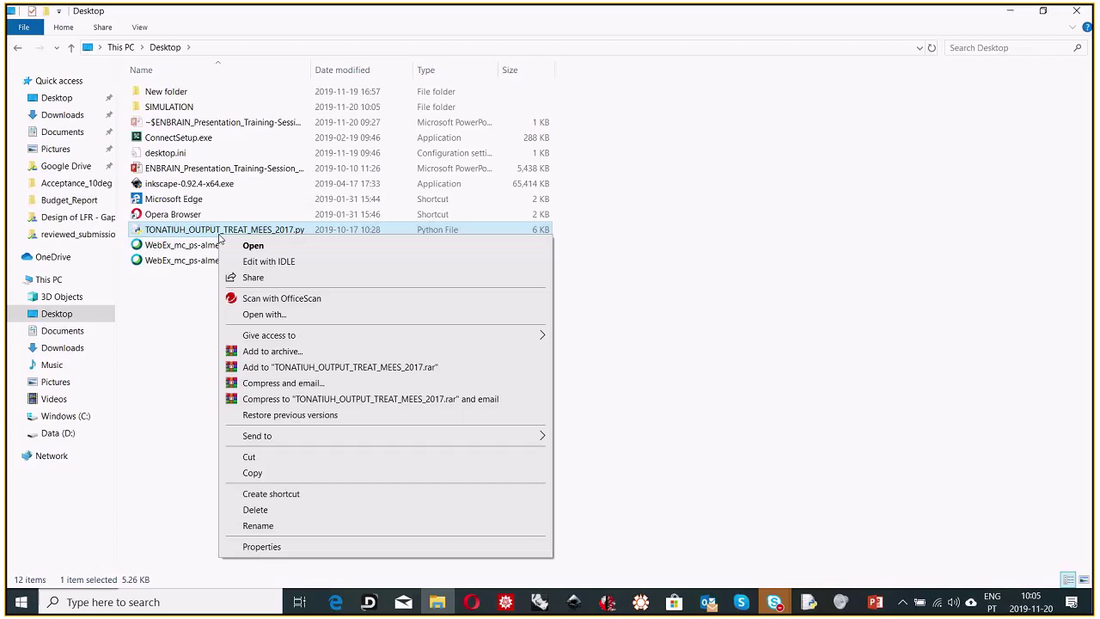
left_click(314, 262)
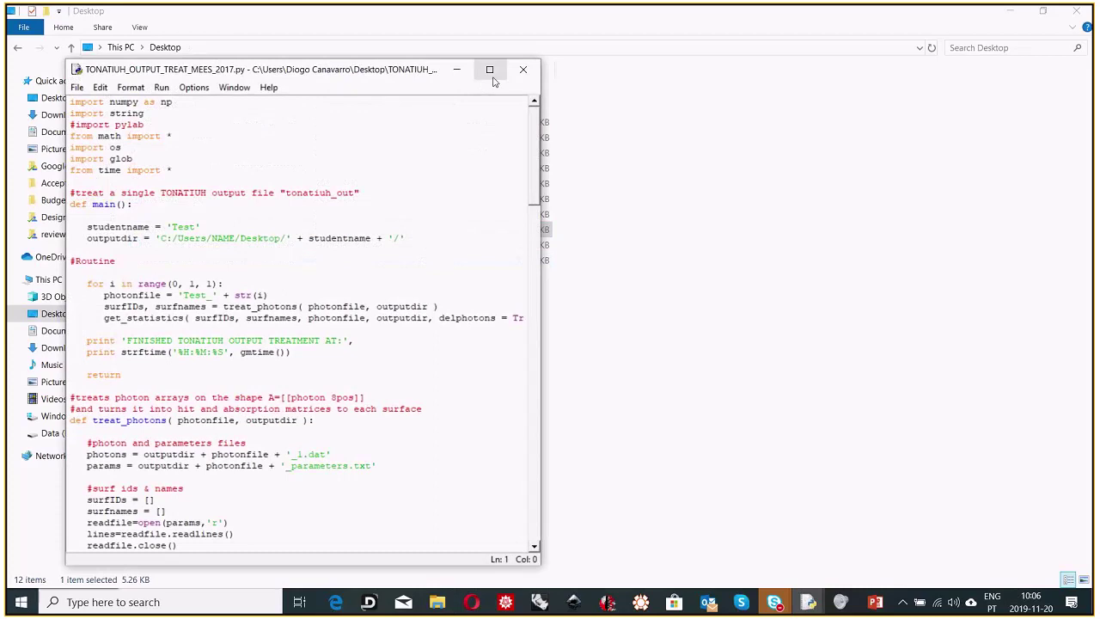
left_click_drag(297, 77, 611, 68)
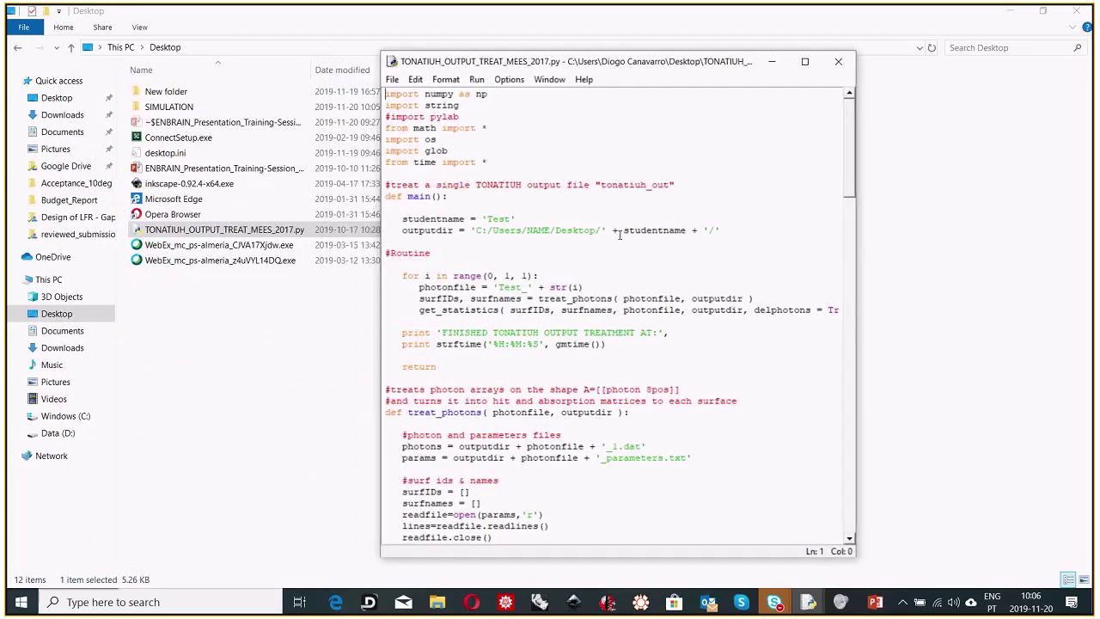
double_click(511, 218)
type("SIMULATIO")
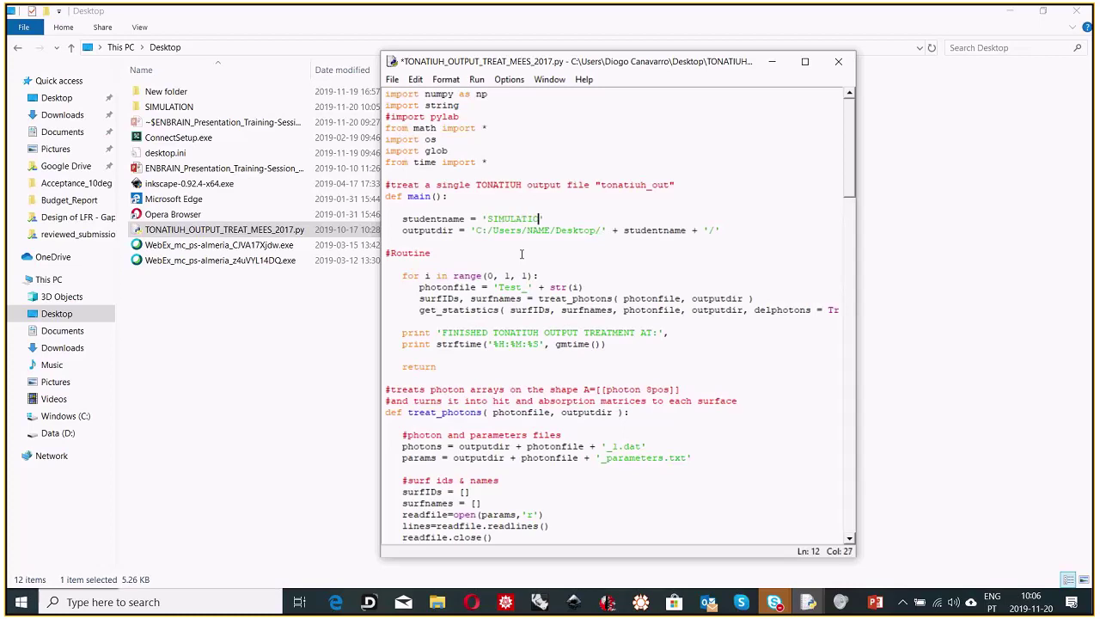
type("N")
Step: Replace NAME in the outputdir path with the user's own folder name
left_click_drag(481, 230, 546, 230)
left_click(545, 231)
key("BackSpace")
key("BackSpace")
key("BackSpace")
key("BackSpace")
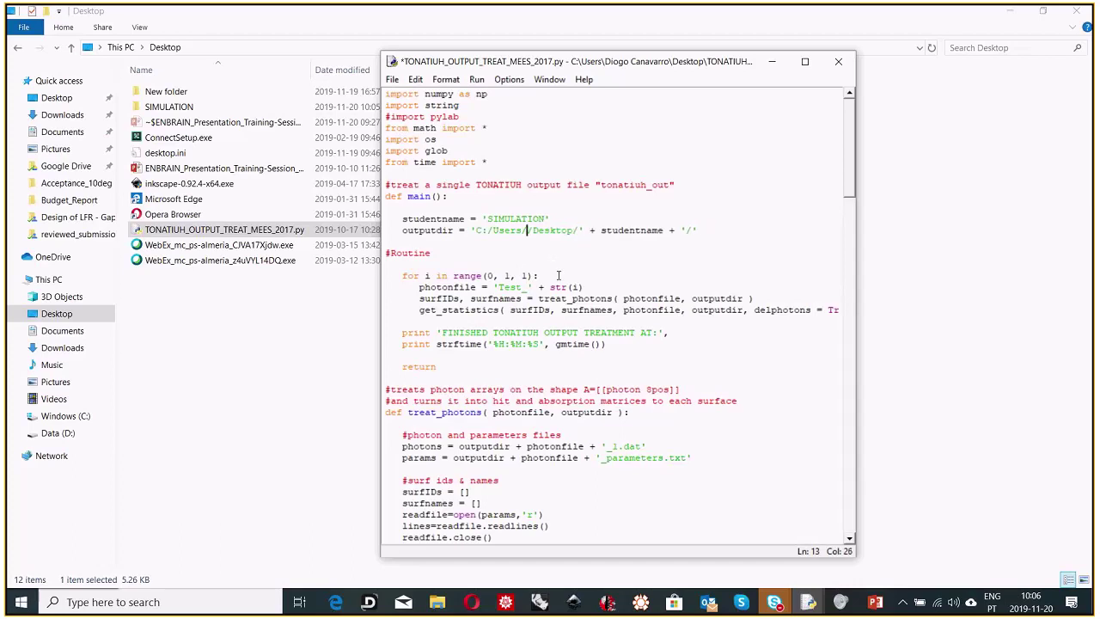
type("Diogo C")
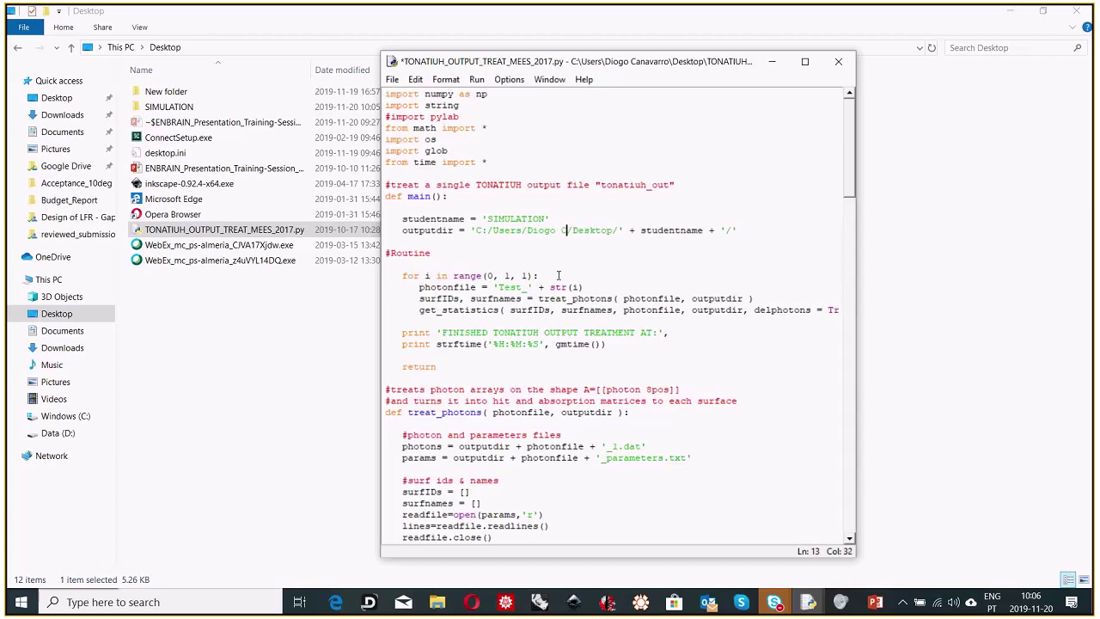
type("anavarro")
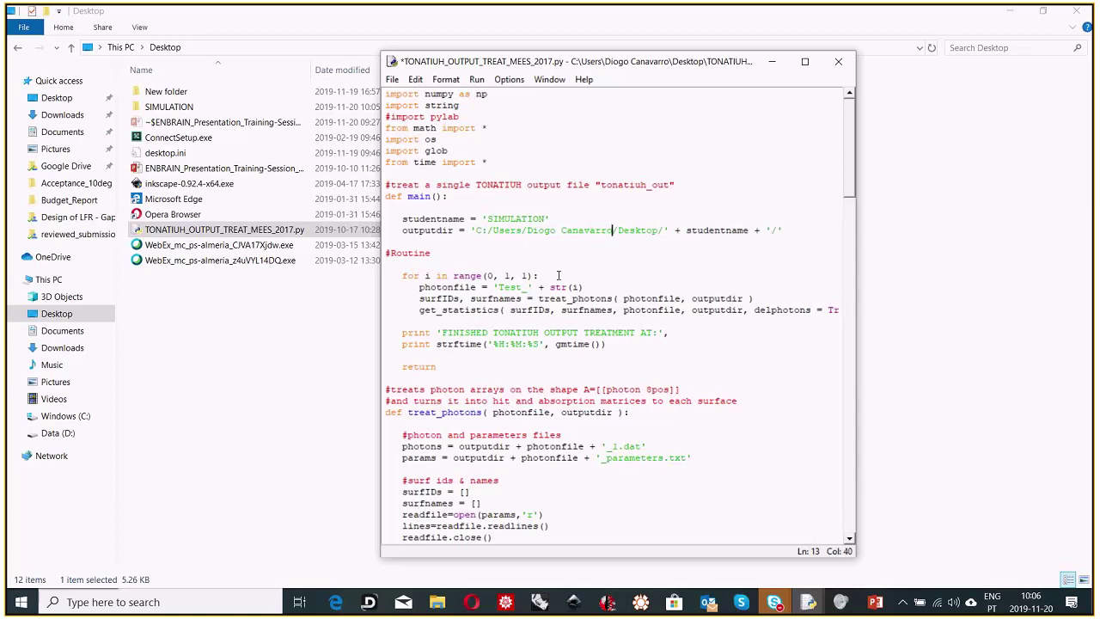
Step: Verify the user folder in outputdir against the SIMULATION folder's location in its Properties
left_click(167, 110)
right_click(167, 110)
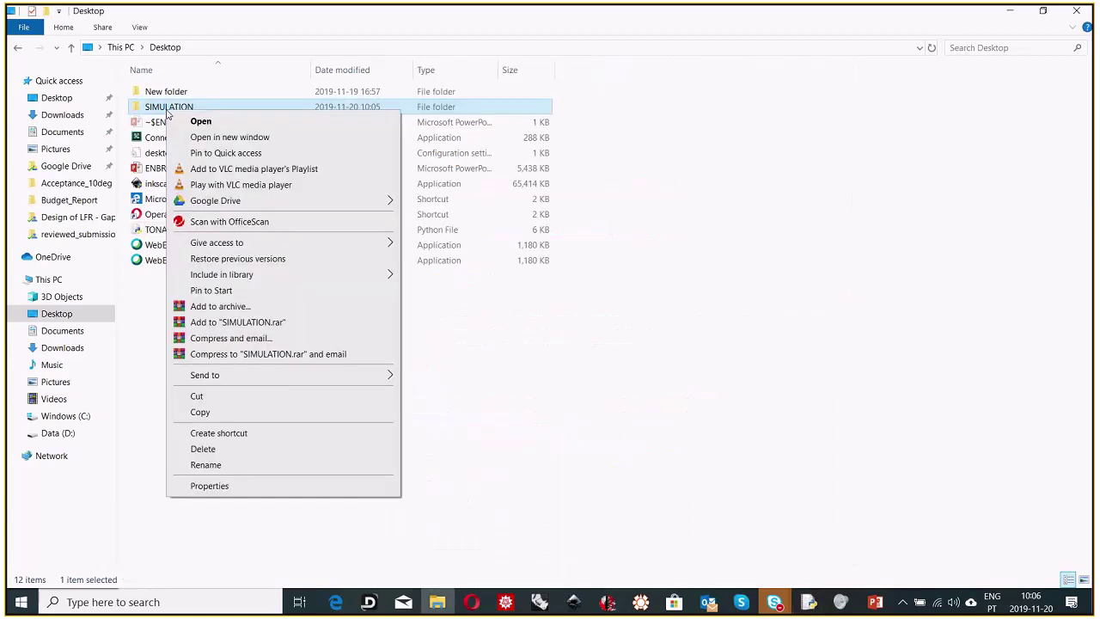
left_click(230, 488)
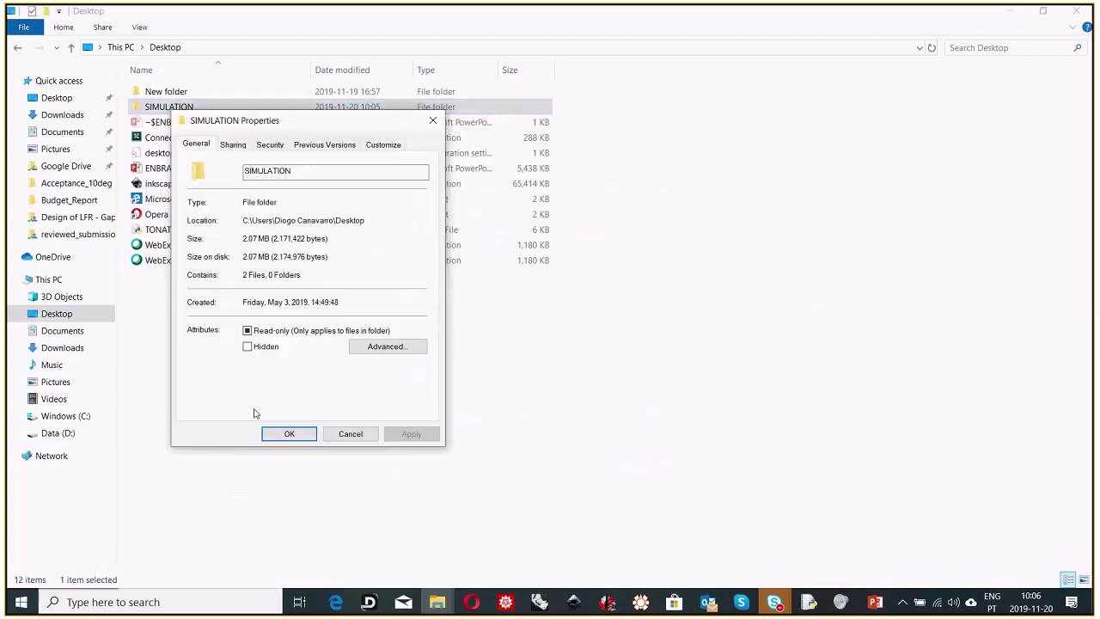
left_click_drag(368, 221, 241, 222)
left_click(242, 221)
left_click(432, 121)
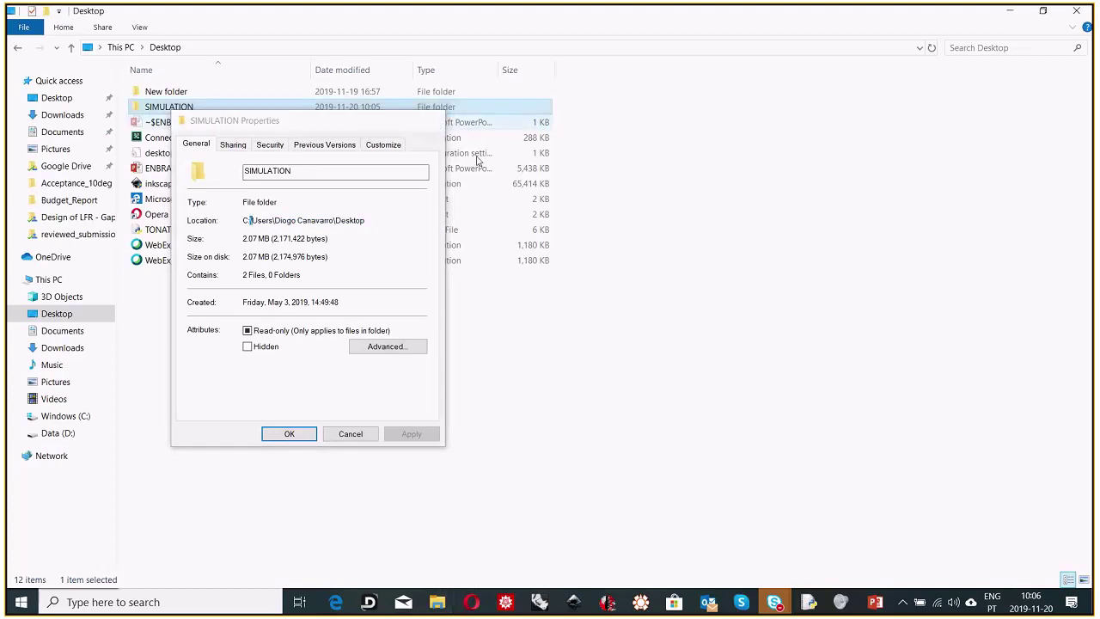
mouse_move(808, 601)
left_click(851, 533)
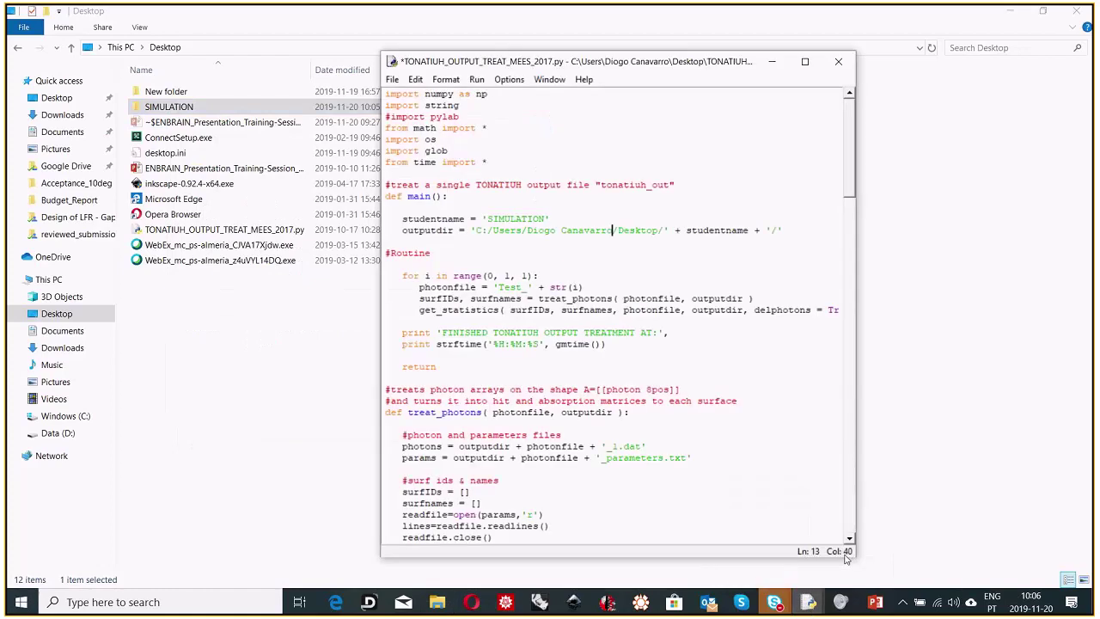
left_click(486, 232)
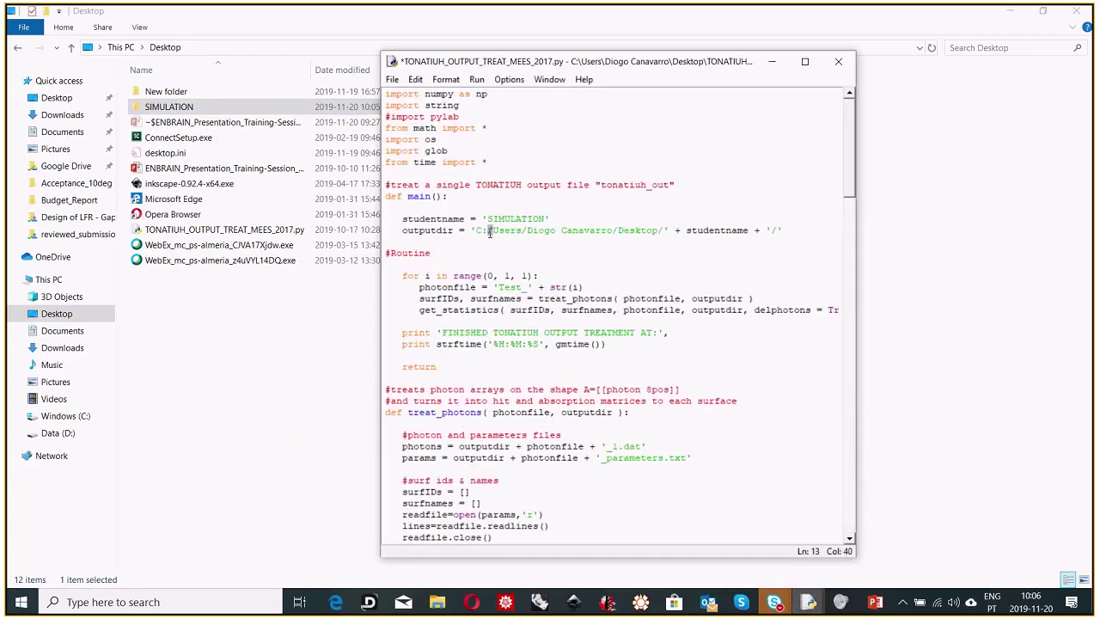
left_click(613, 231)
left_click(387, 275)
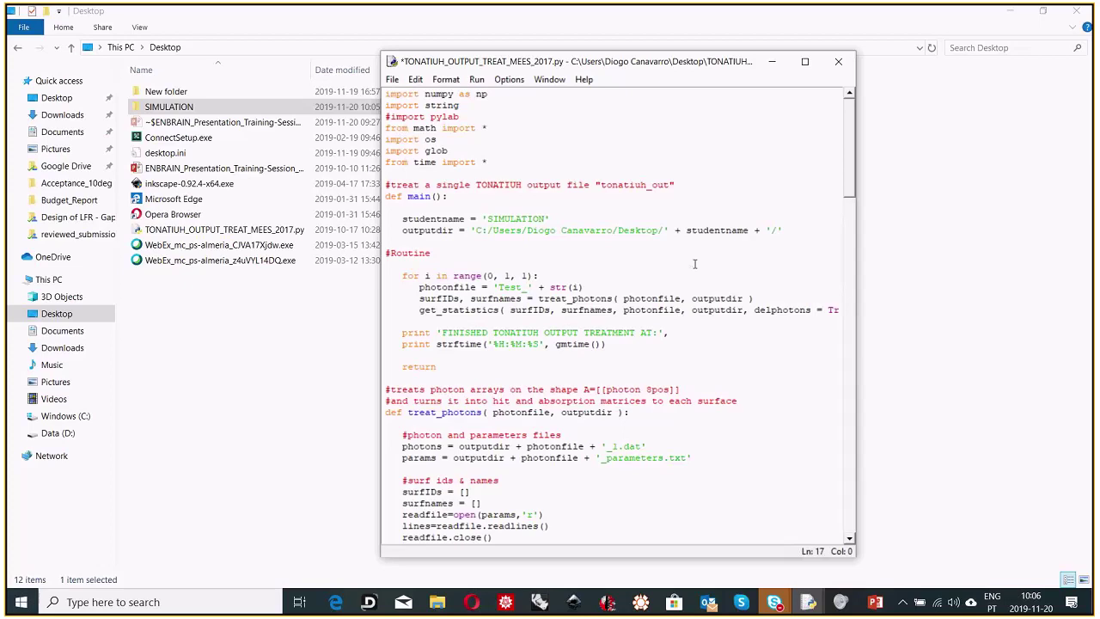
Step: Open the SIMULATION folder, then inspect the script's range(0, 1, 1) loop bounds
double_click(190, 108)
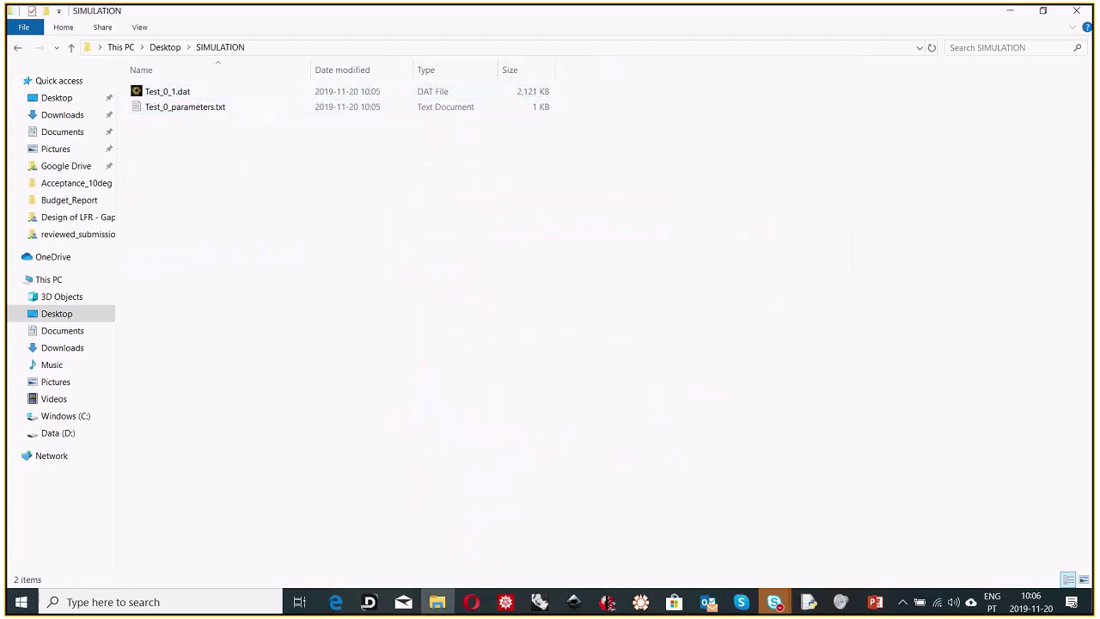
mouse_move(807, 602)
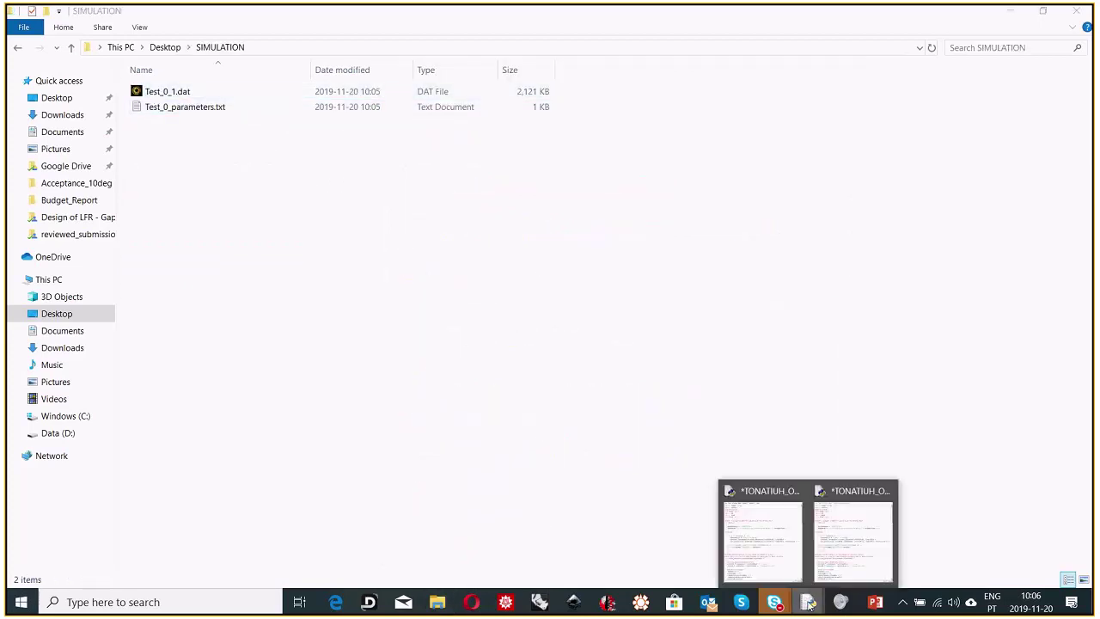
left_click(842, 568)
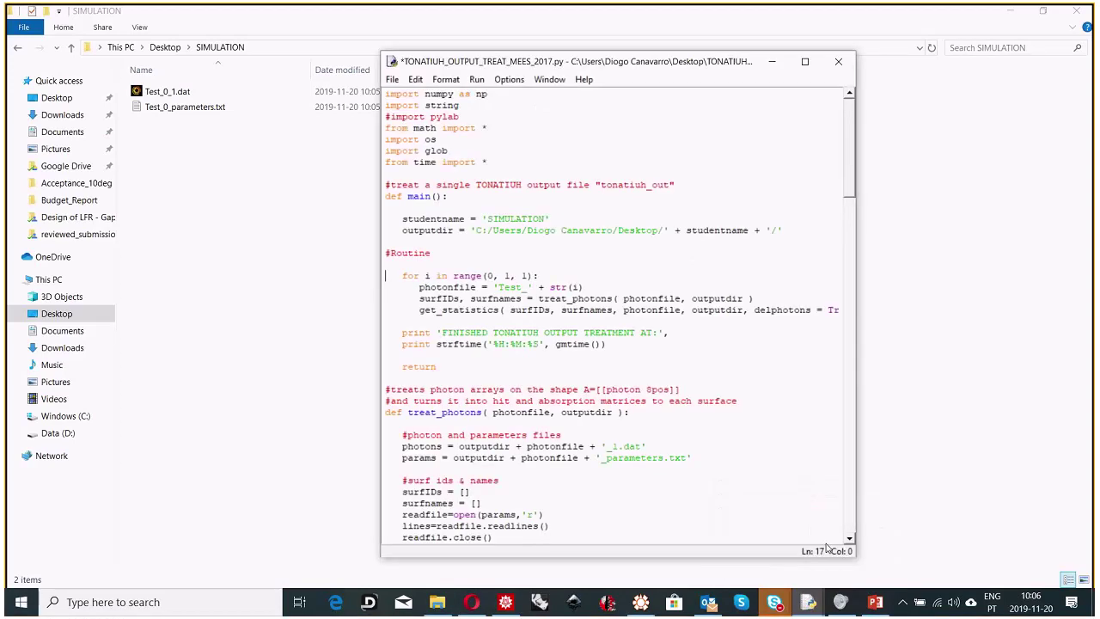
left_click(488, 275)
left_click(515, 276)
left_click_drag(495, 276, 514, 277)
left_click(514, 275)
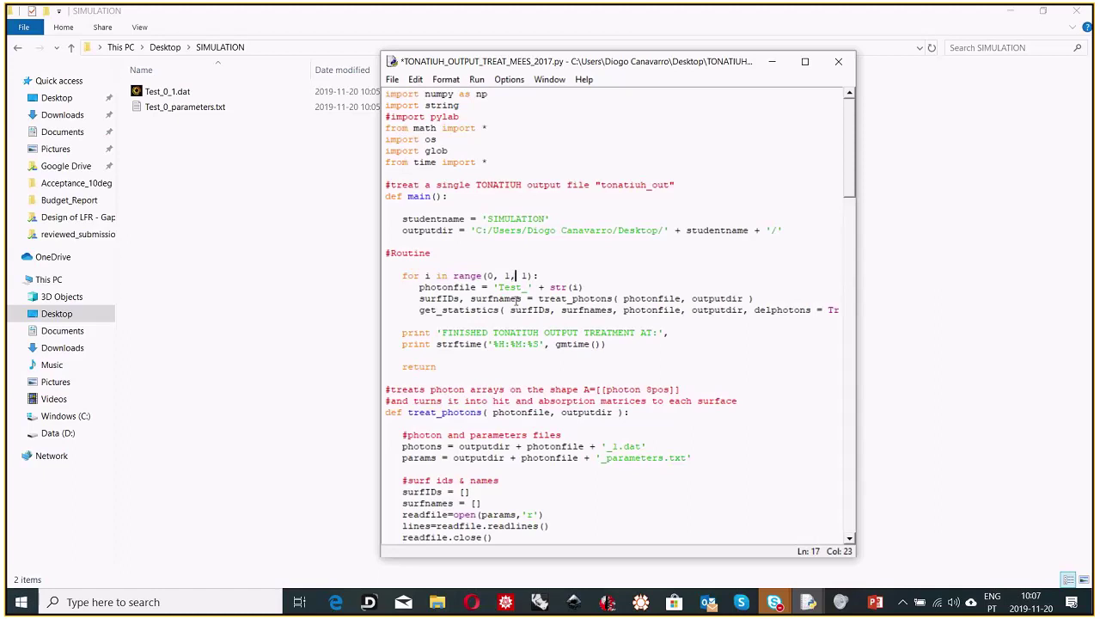
Step: Scroll down through the rest of the treatment script to review it
scroll(564, 327, "down", 2)
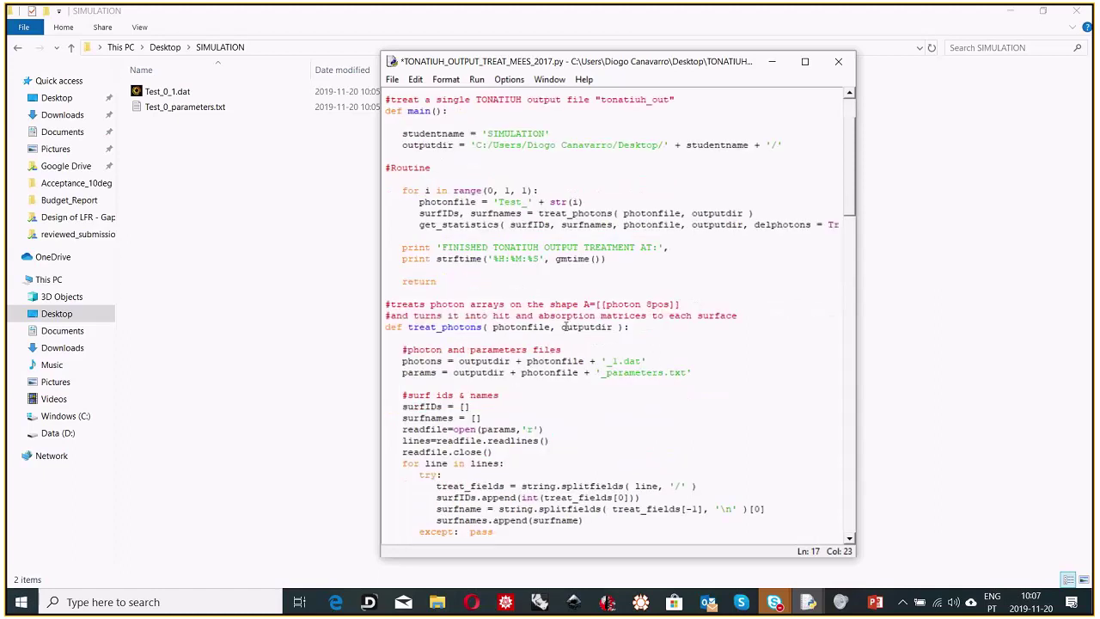
scroll(566, 326, "down", 7)
scroll(568, 326, "down", 17)
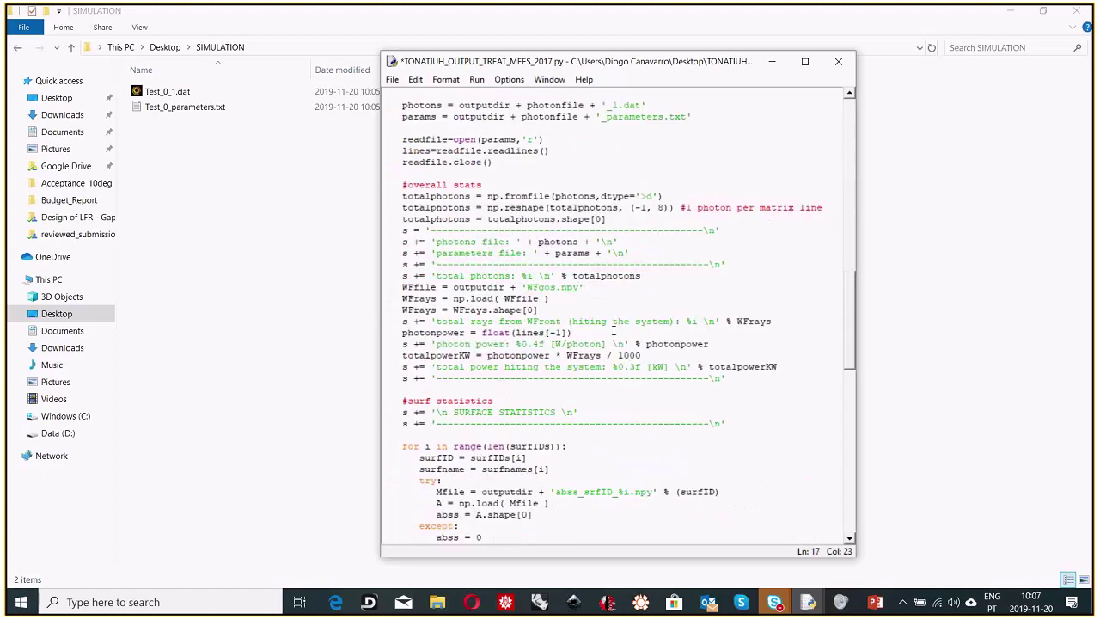
scroll(678, 382, "down", 15)
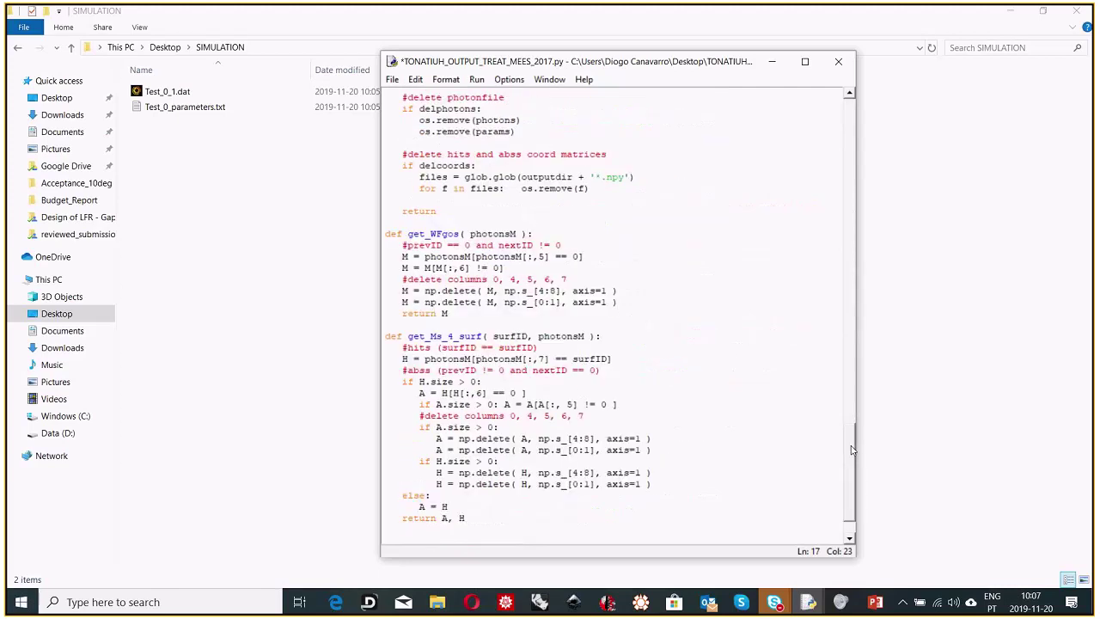
left_click_drag(849, 481, 850, 119)
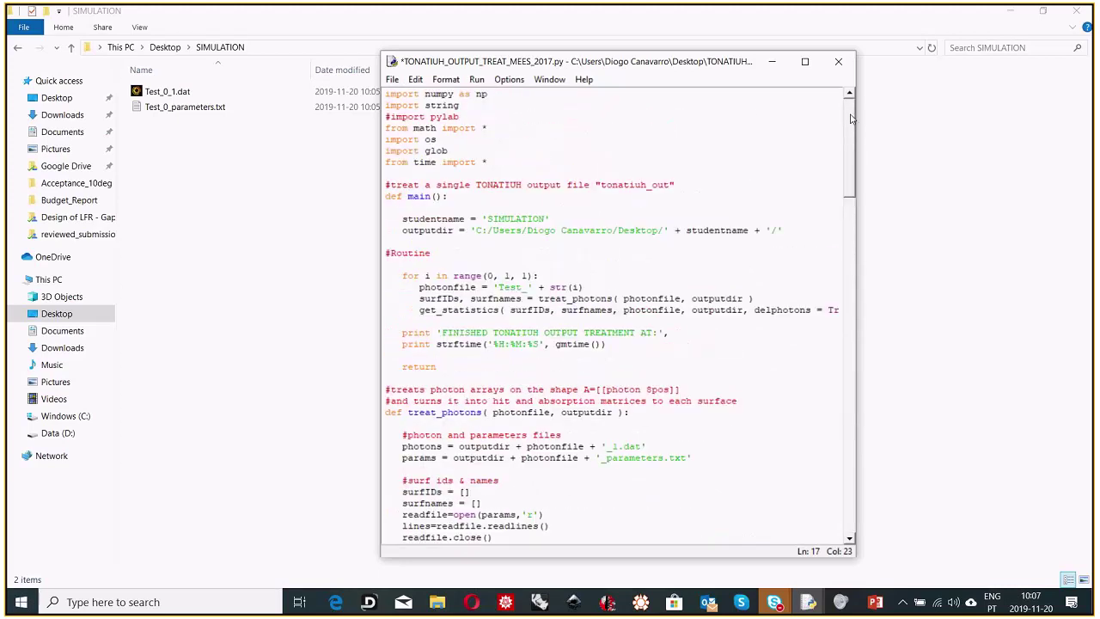
Step: Save the treatment script and run it as a module
left_click(478, 80)
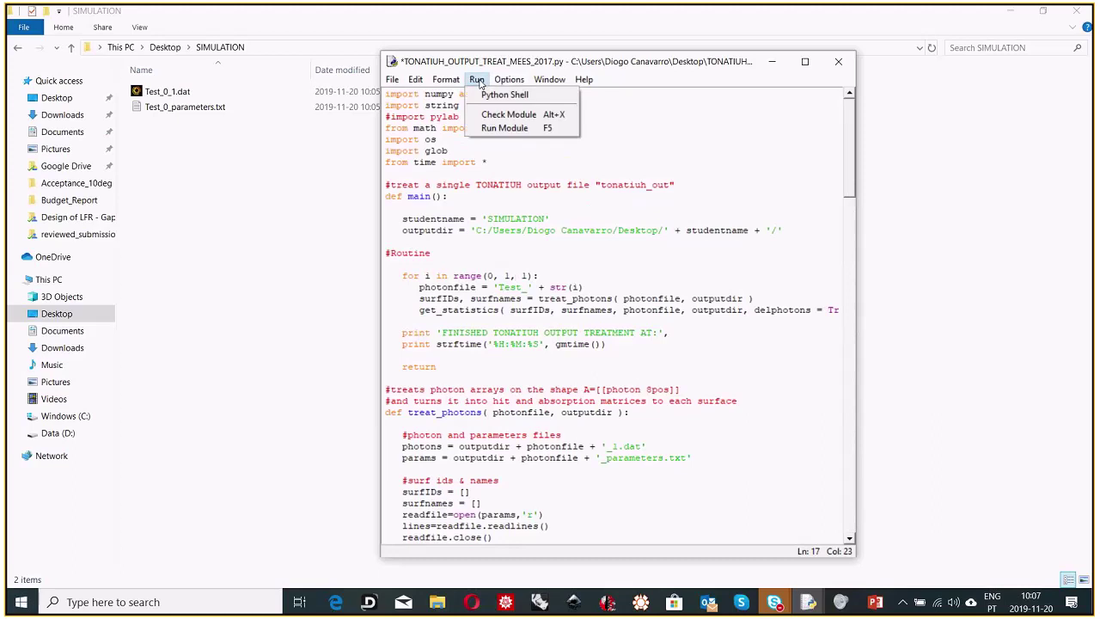
left_click(533, 129)
left_click(543, 352)
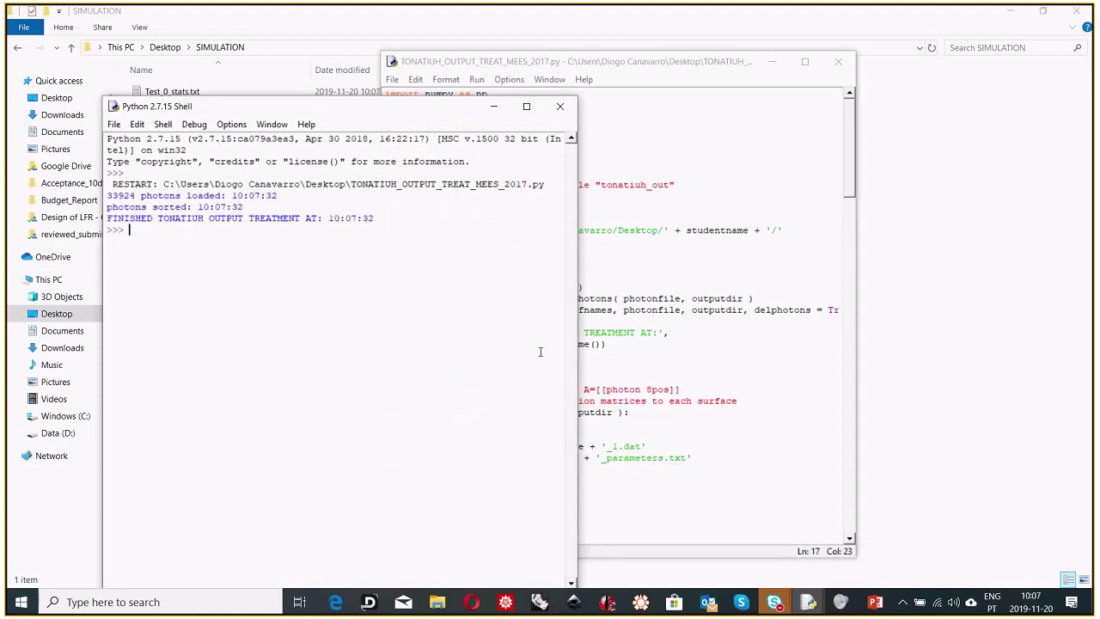
Step: Check the FINISHED TONATIUH OUTPUT TREATMENT line for 33924 photons, then close the shell
left_click_drag(109, 219, 375, 220)
left_click(376, 220)
left_click(560, 107)
left_click(320, 158)
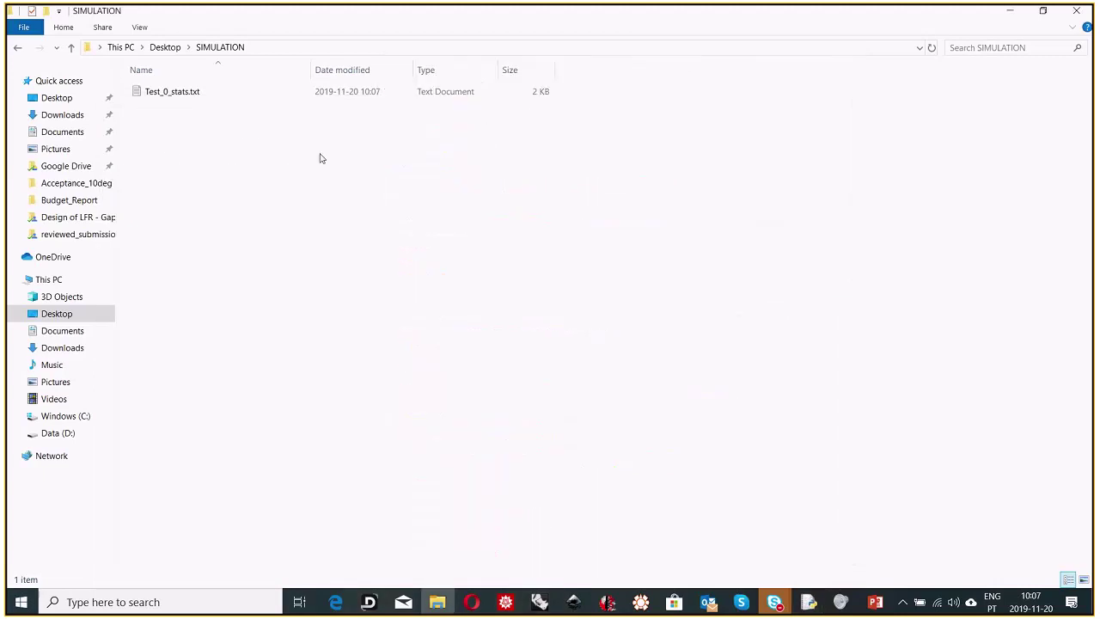
double_click(182, 94)
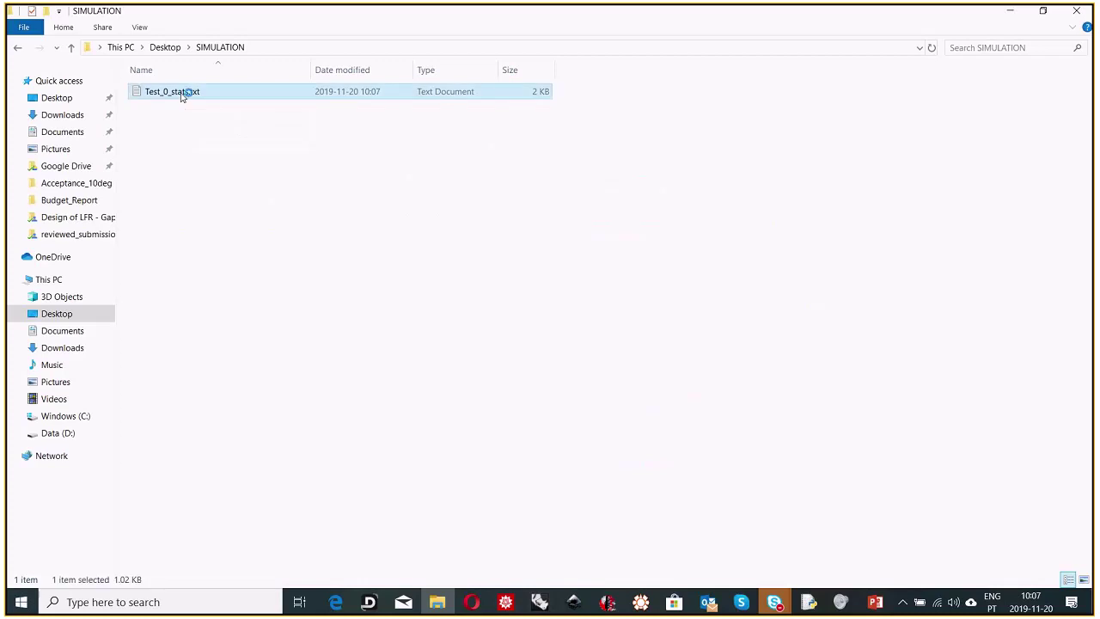
scroll(368, 261, "down", 2)
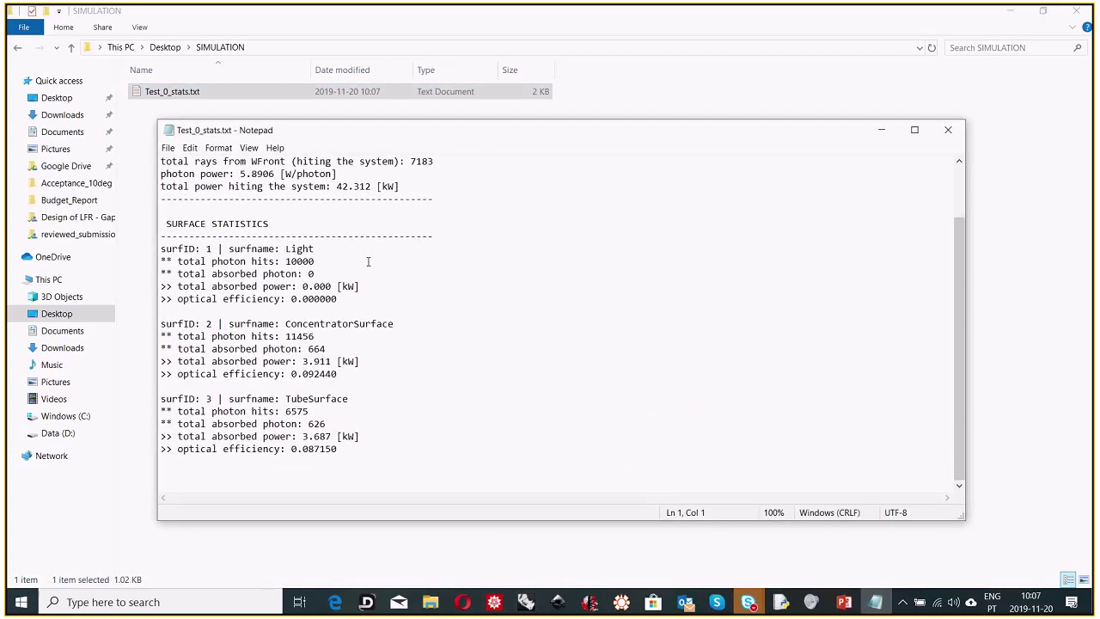
scroll(368, 261, "up", 1)
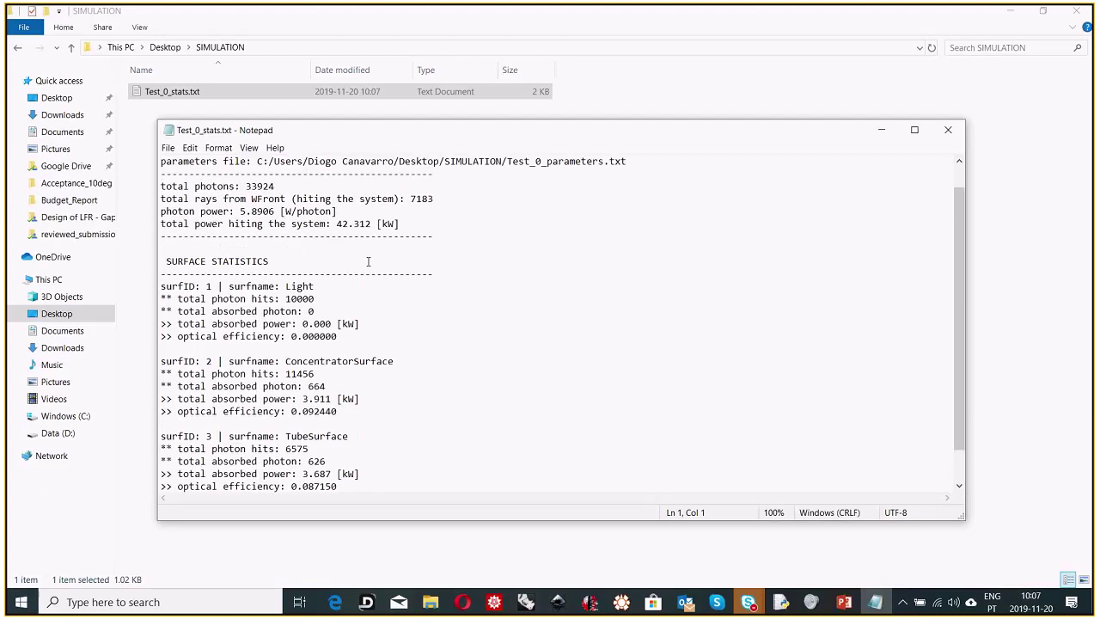
scroll(368, 261, "up", 1)
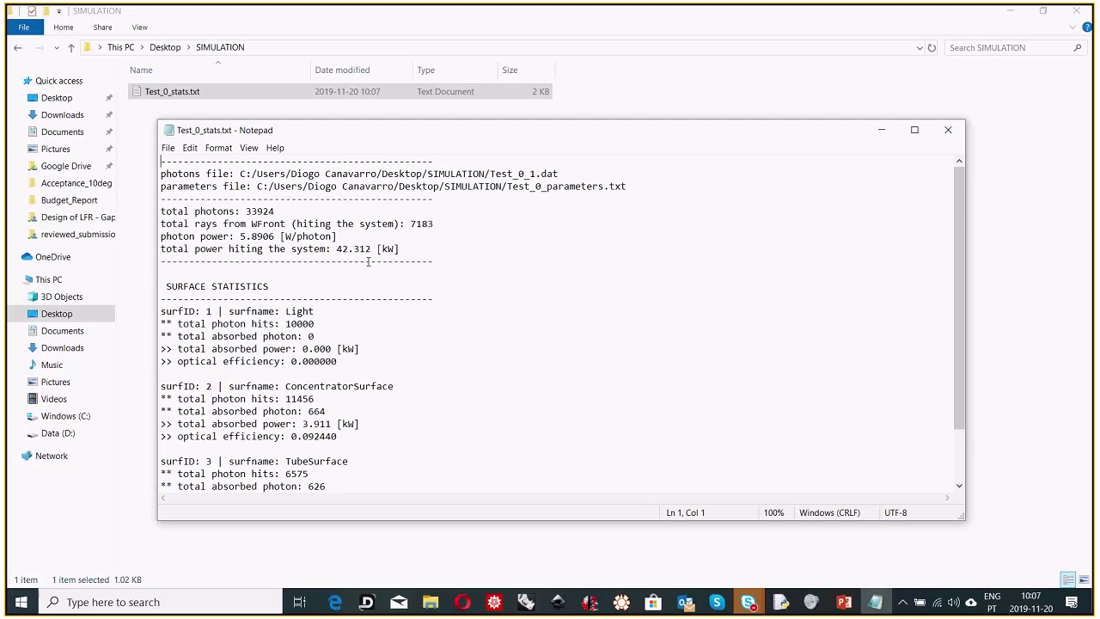
left_click_drag(279, 211, 250, 211)
left_click_drag(371, 249, 336, 249)
left_click_drag(338, 365, 154, 306)
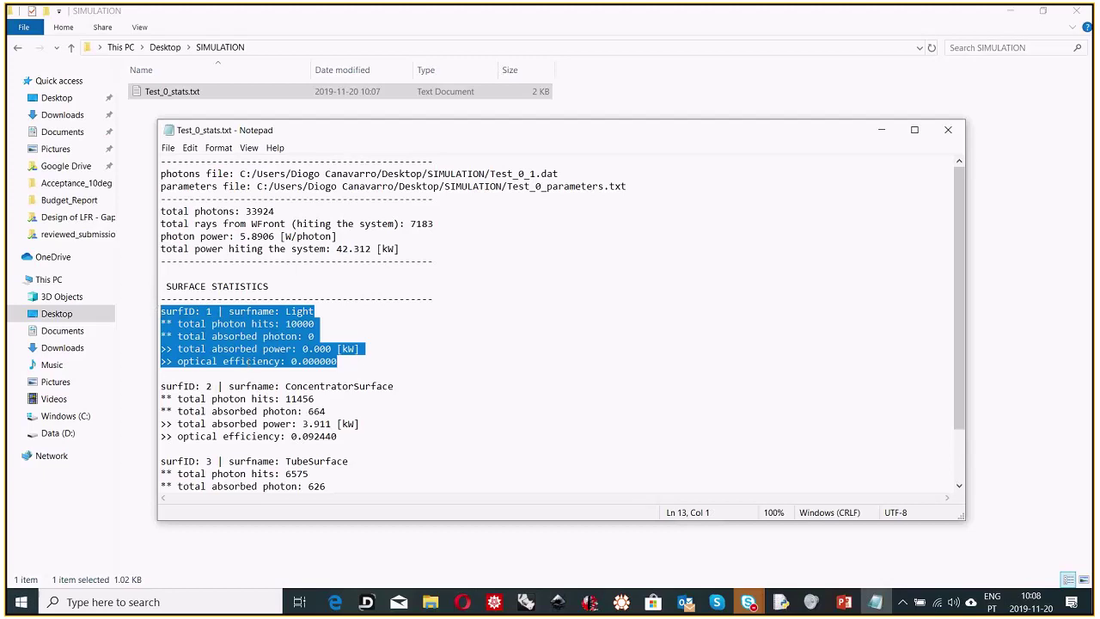
left_click_drag(338, 436, 142, 393)
scroll(341, 454, "down", 1)
left_click_drag(342, 474, 160, 424)
left_click(308, 448)
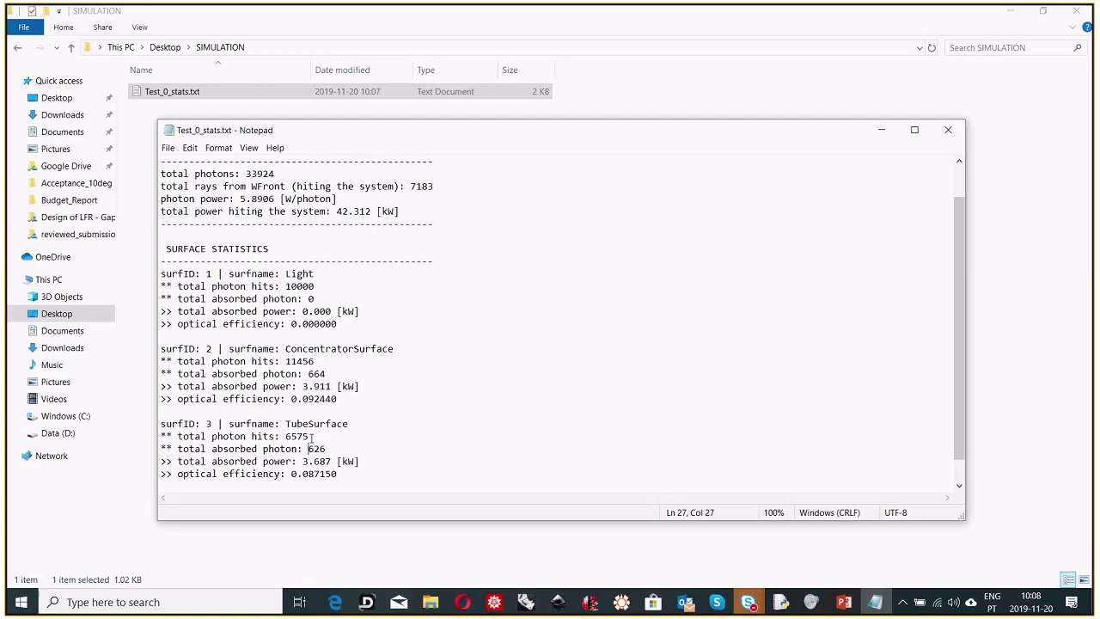
mouse_move(278, 474)
left_mouse_down()
mouse_move(178, 474)
mouse_move(282, 474)
left_mouse_up()
left_click(295, 427)
left_click_drag(296, 427, 358, 426)
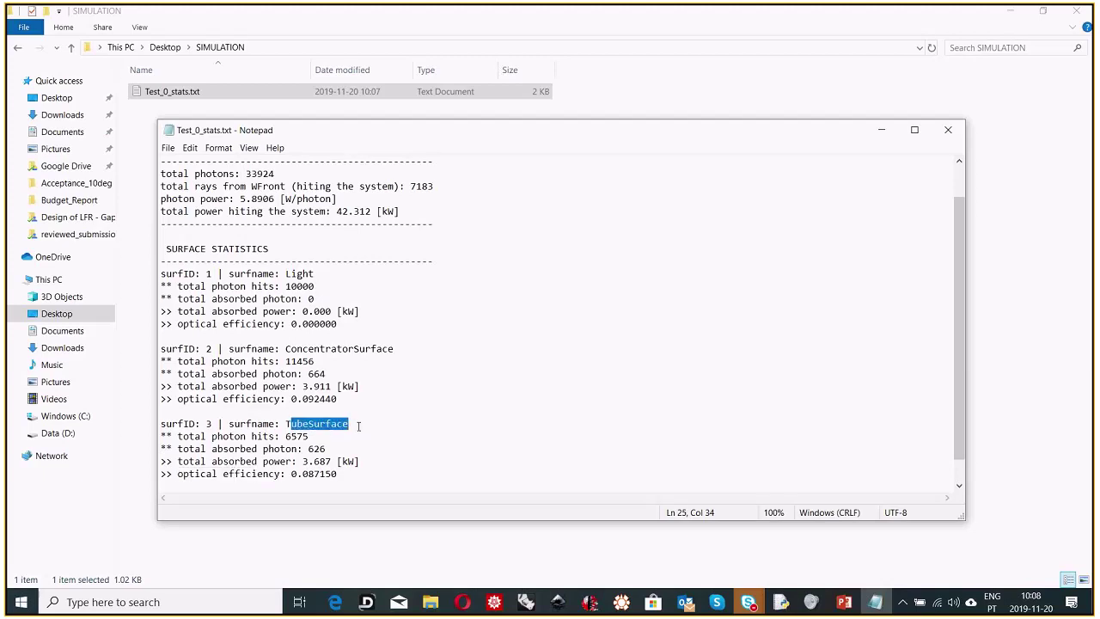
left_click_drag(337, 473, 291, 475)
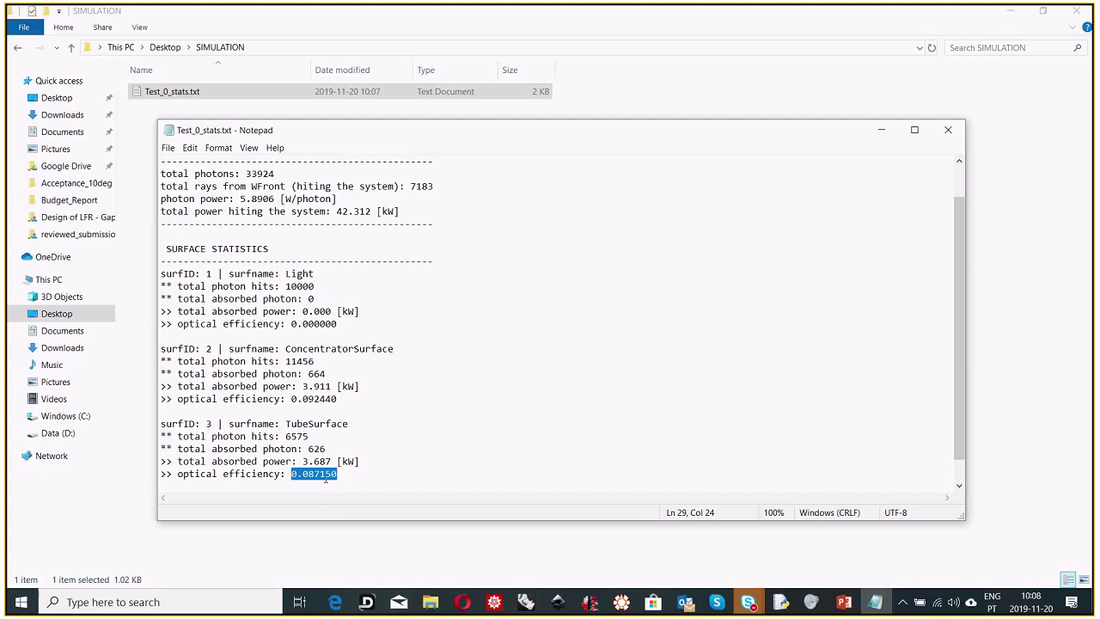
left_click(325, 478)
left_click_drag(294, 472, 340, 472)
left_click(310, 478)
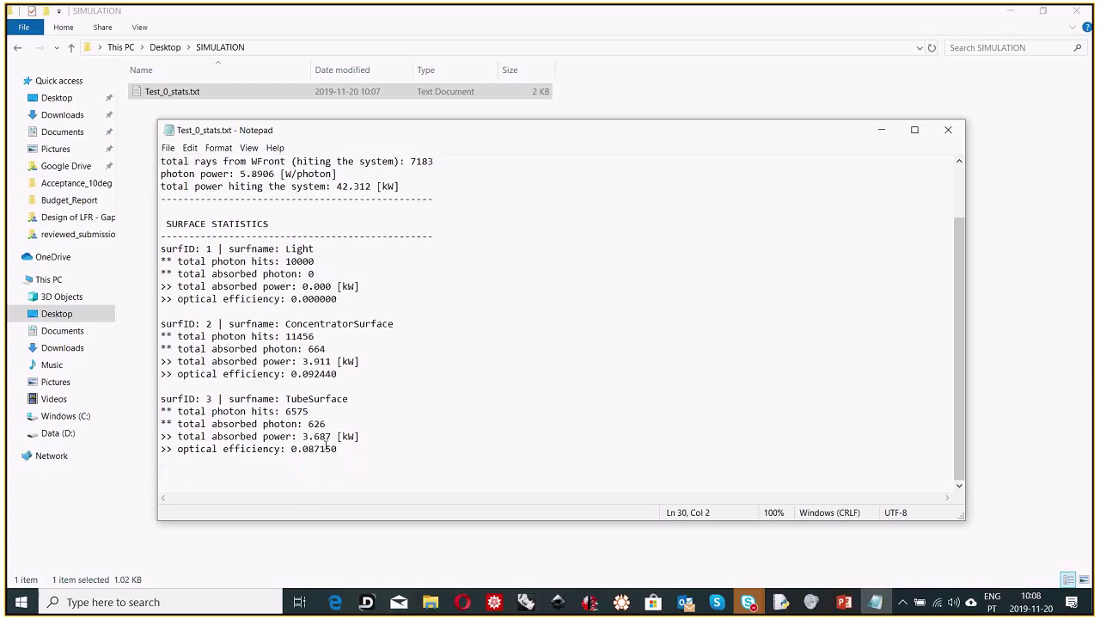
left_click_drag(371, 188, 337, 193)
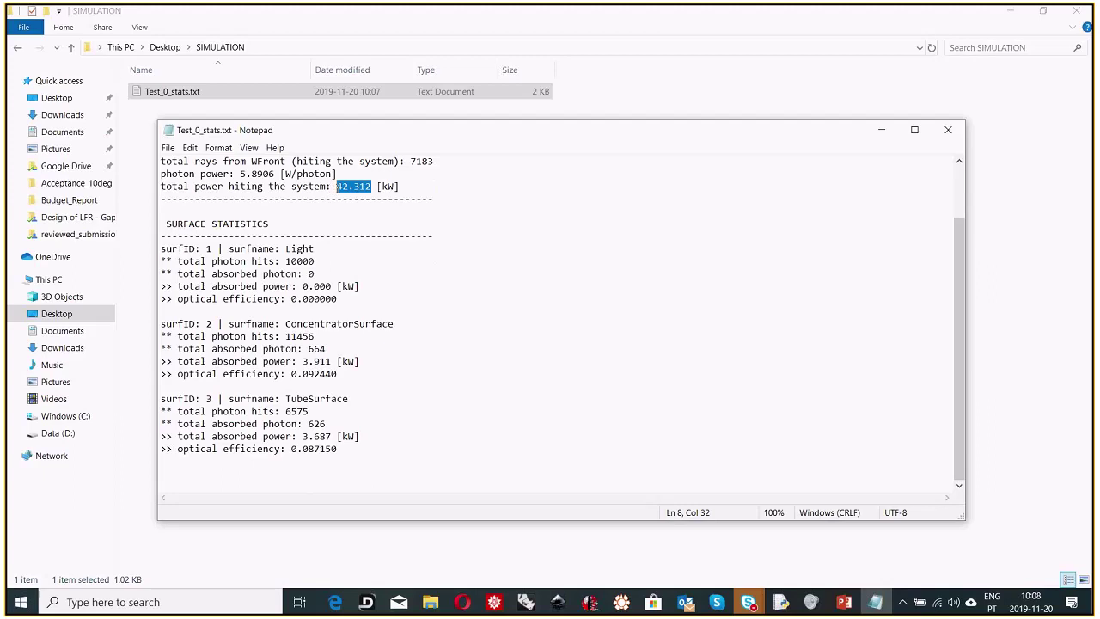
left_click_drag(331, 437, 304, 442)
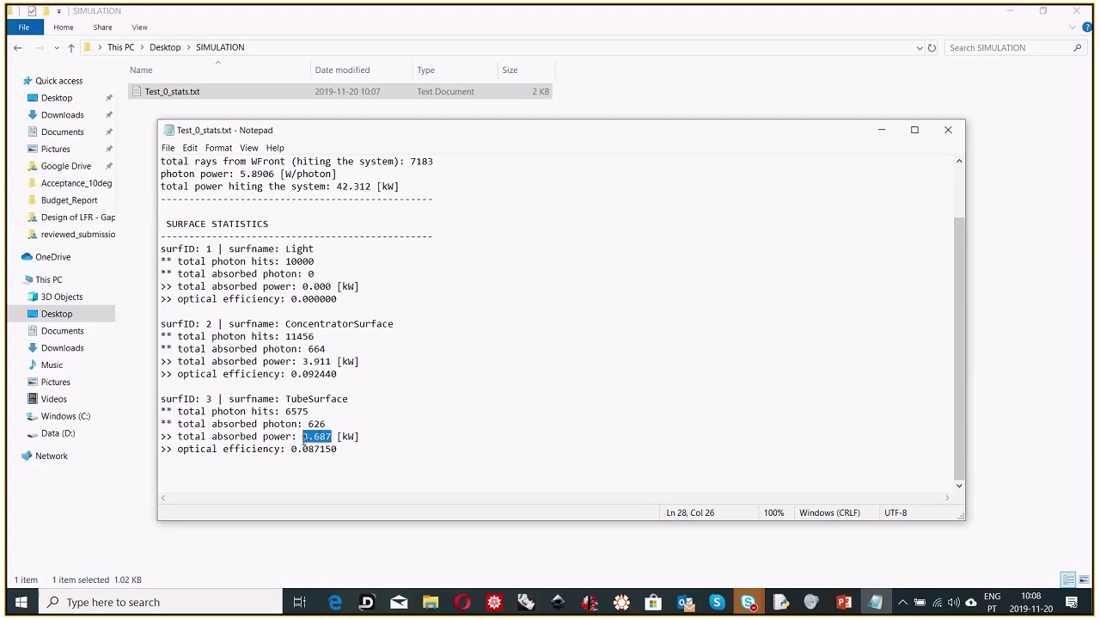
key("ctrl+c")
left_click_drag(338, 448, 292, 448)
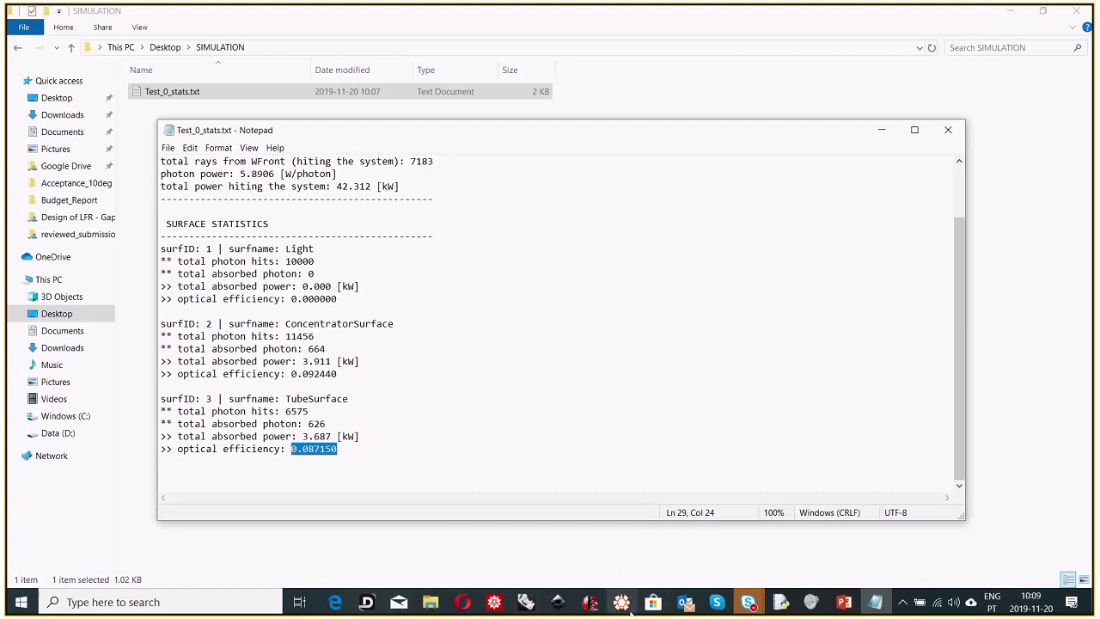
Step: Show TubeMaterial's parameters with full names, selecting m_reflectivity at 0.89999998
left_click(630, 606)
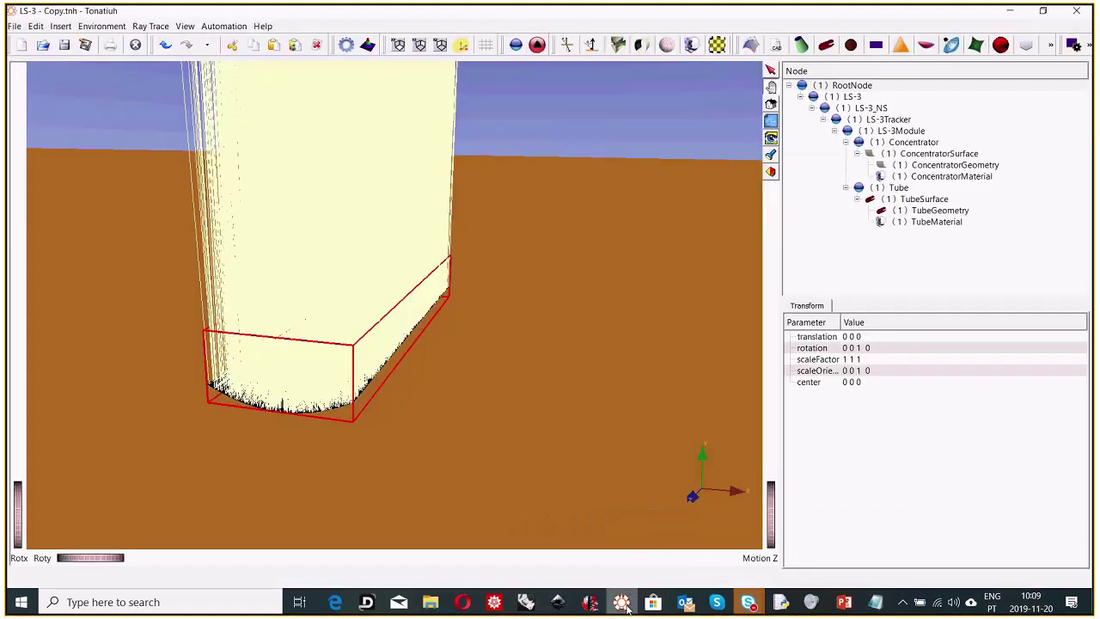
left_click(938, 223)
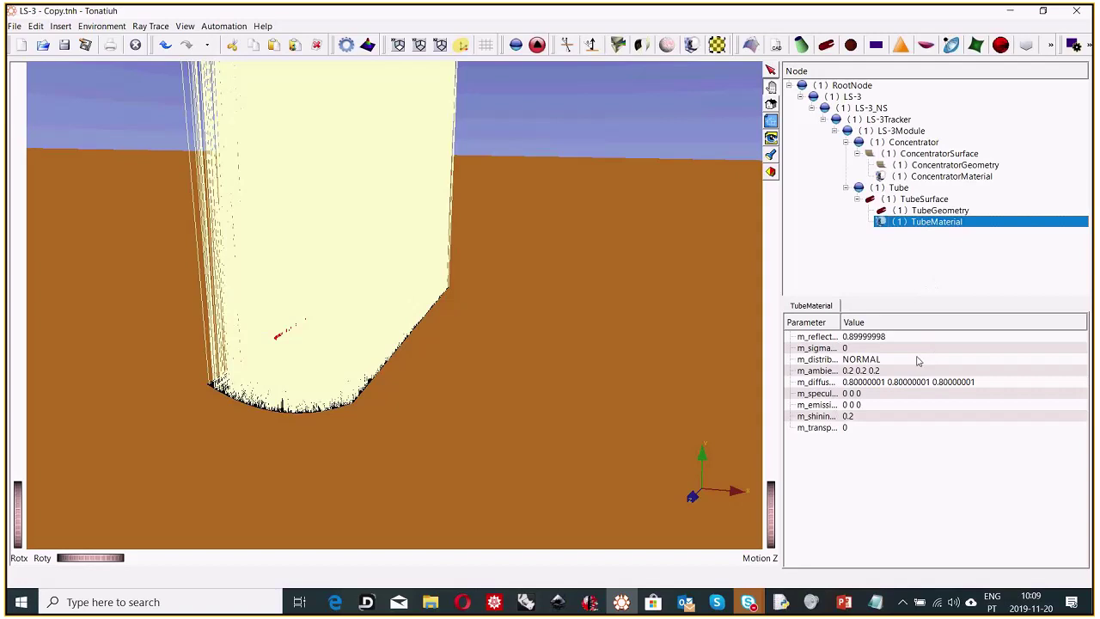
left_click(851, 340)
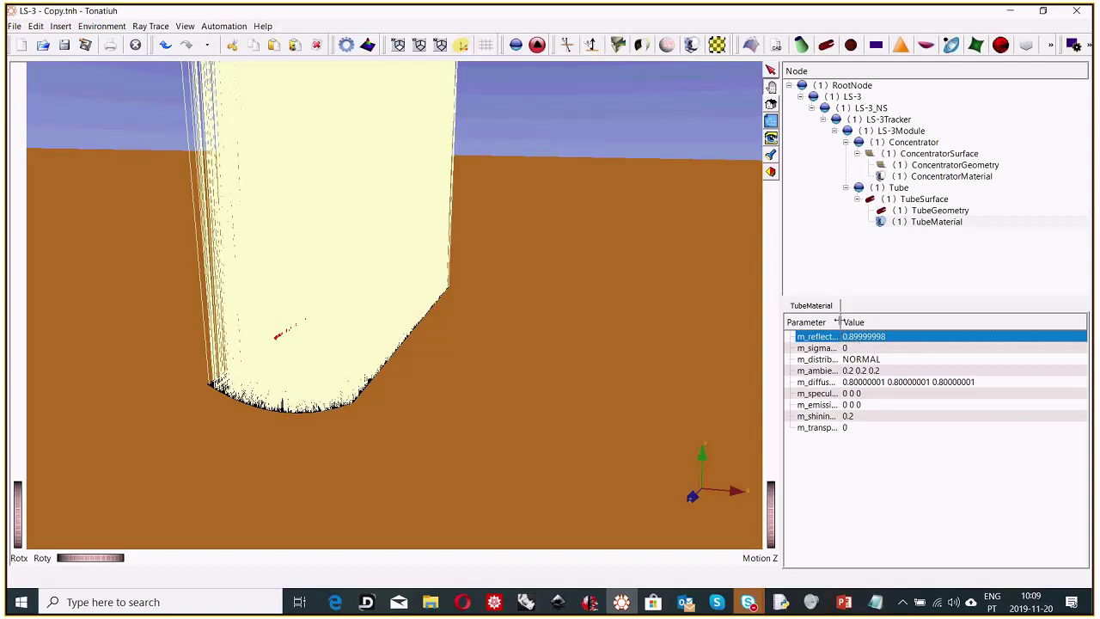
double_click(840, 321)
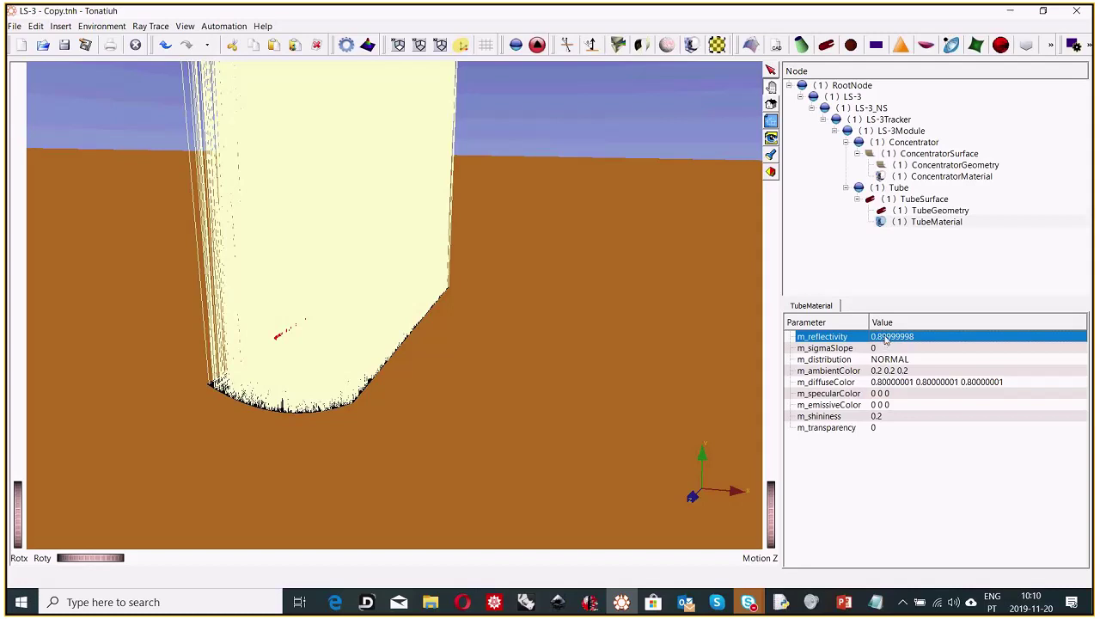
left_click(844, 603)
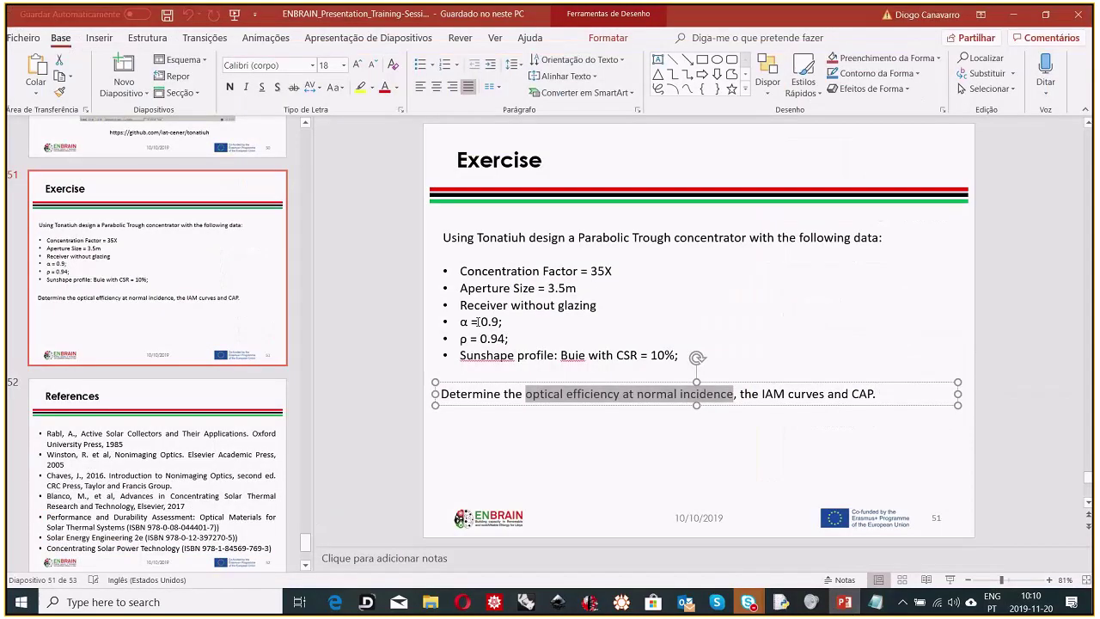
Step: Note the exercise's absorptance α = 0.9, then select Tonatiuh's m_reflectivity value for editing
double_click(480, 321)
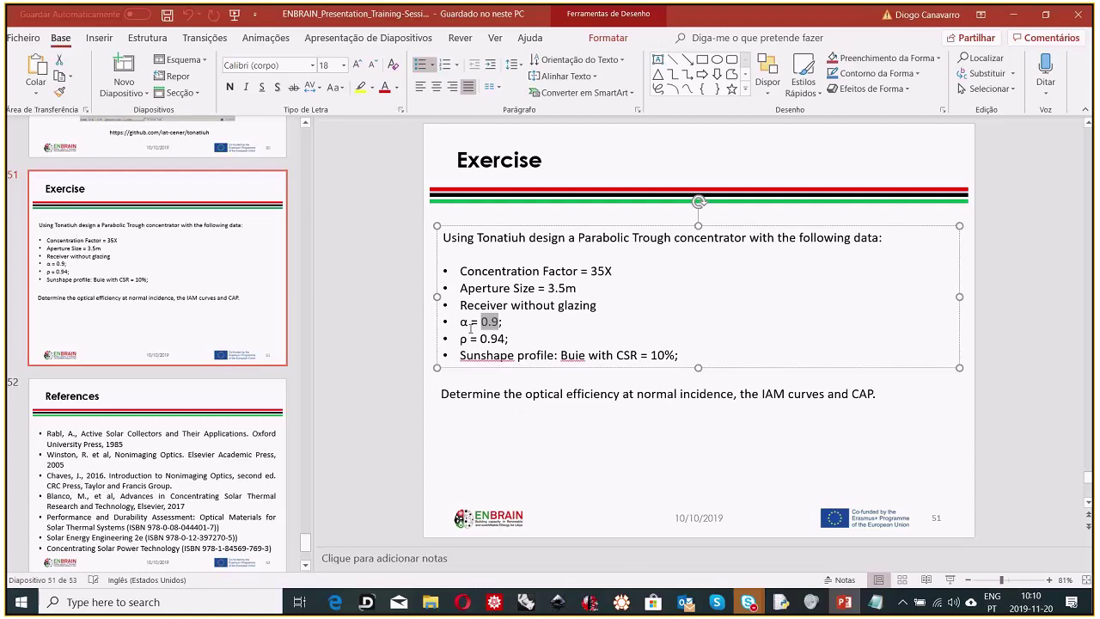
left_click(621, 601)
double_click(901, 342)
left_click_drag(894, 337, 934, 340)
Step: Set the tube's m_reflectivity to 0.1 and close the old stats file
type("1")
key("Return")
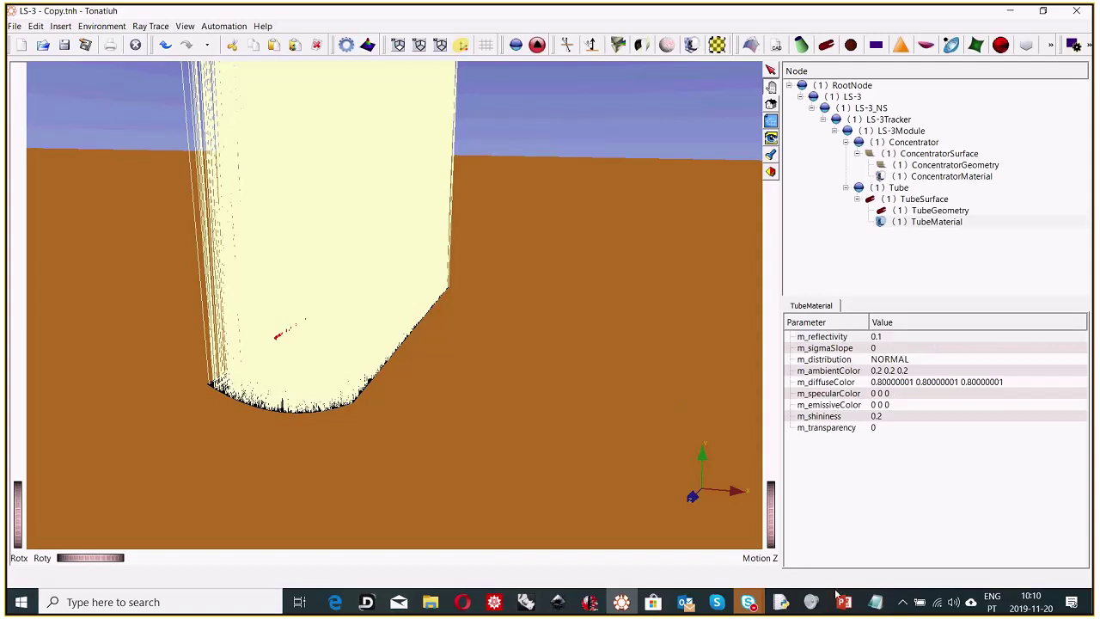
left_click(875, 602)
left_click(948, 131)
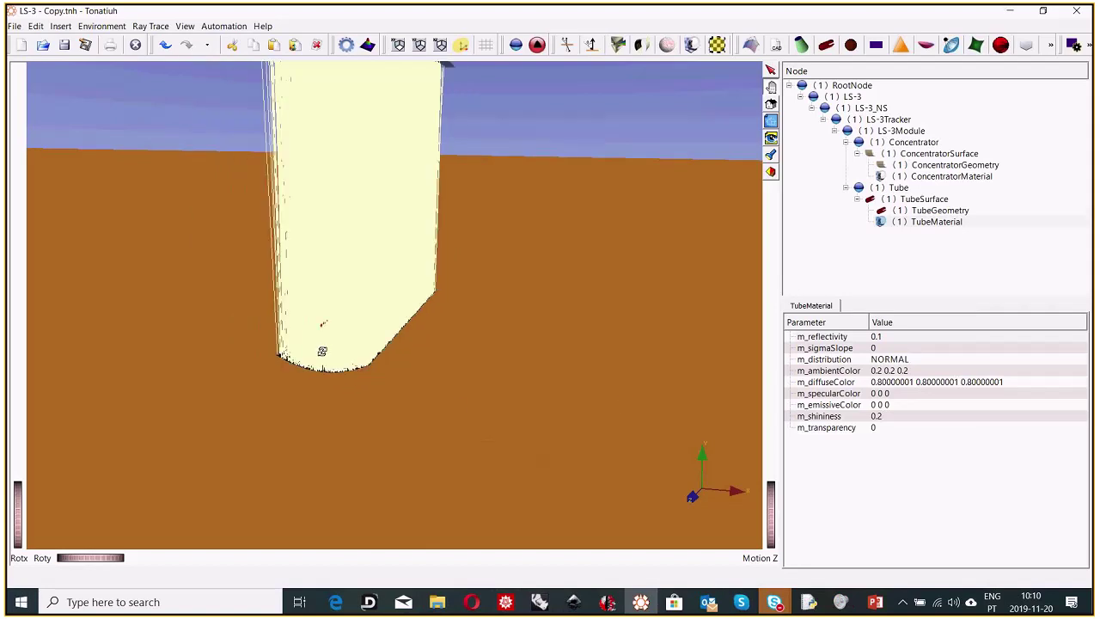
Step: Run the ray trace, exporting photons as binary file Test_0 in the SIMULATION folder
left_click(151, 25)
left_click(157, 43)
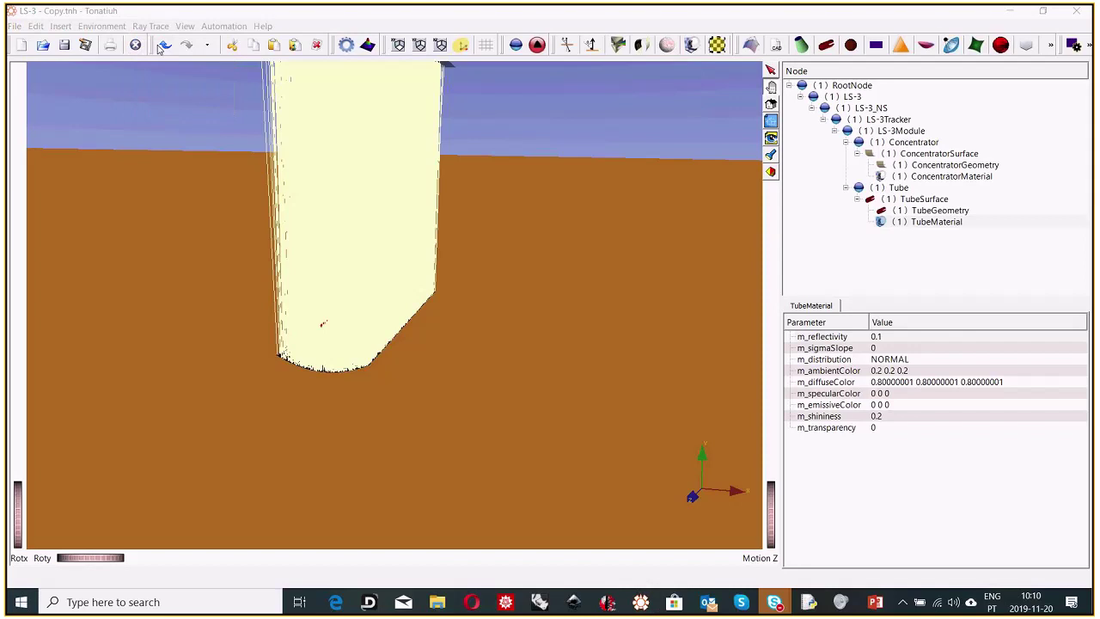
left_click(459, 133)
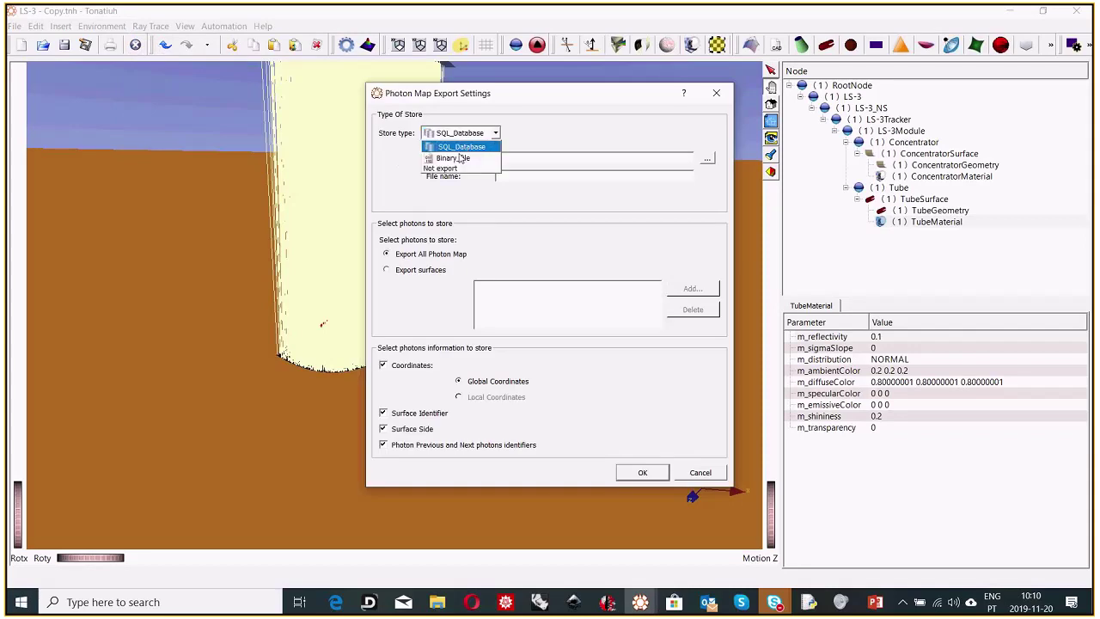
left_click(462, 158)
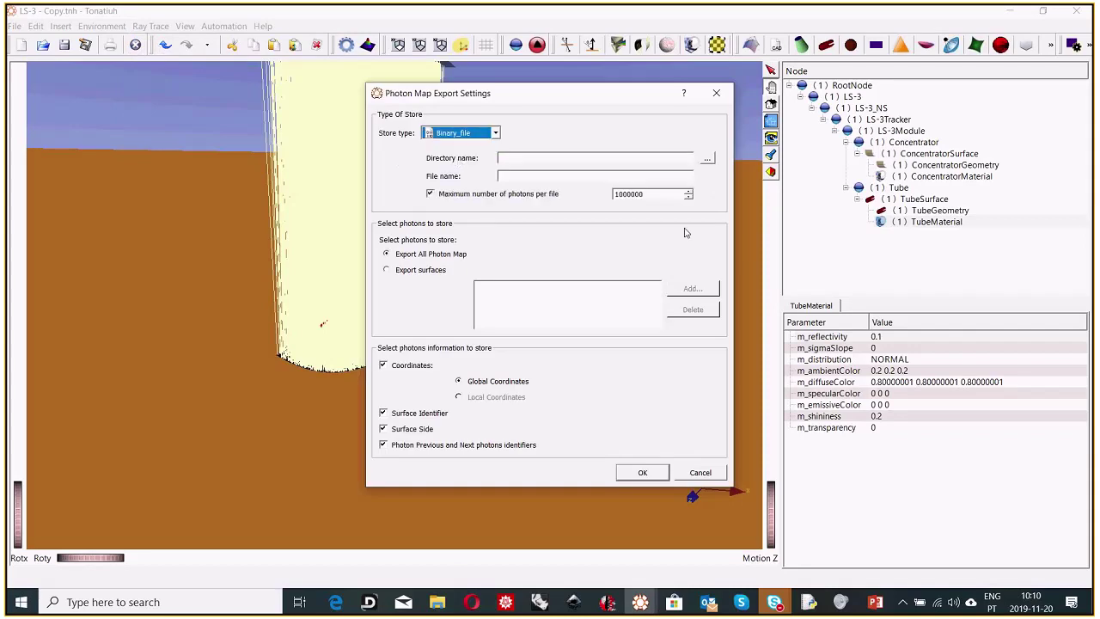
left_click(706, 158)
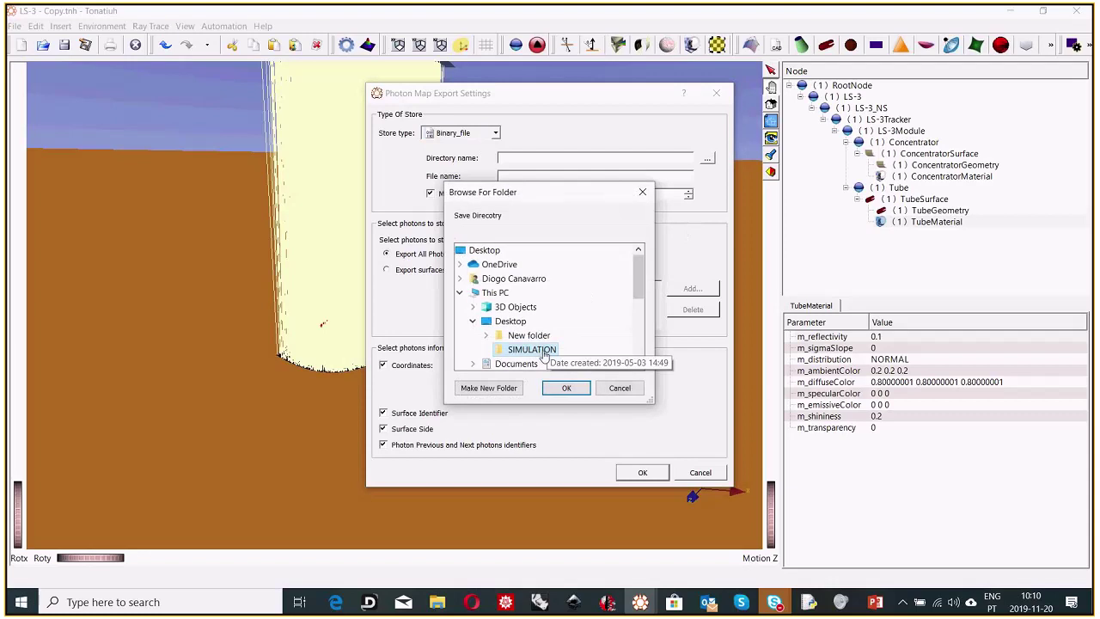
left_click(566, 388)
left_click(530, 177)
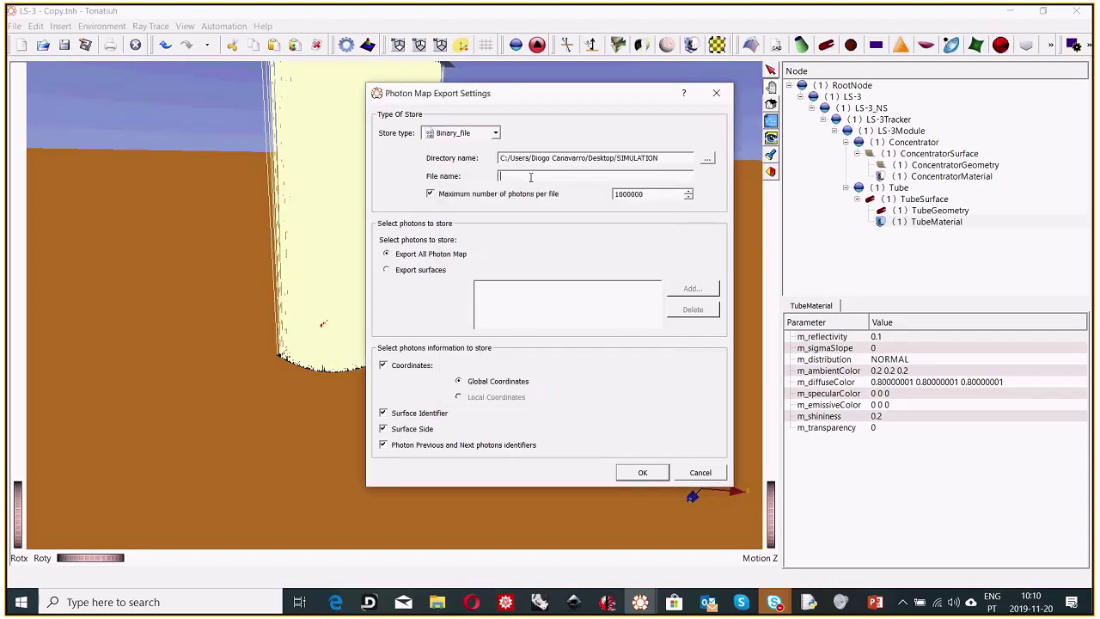
type("Test_0")
left_click(646, 474)
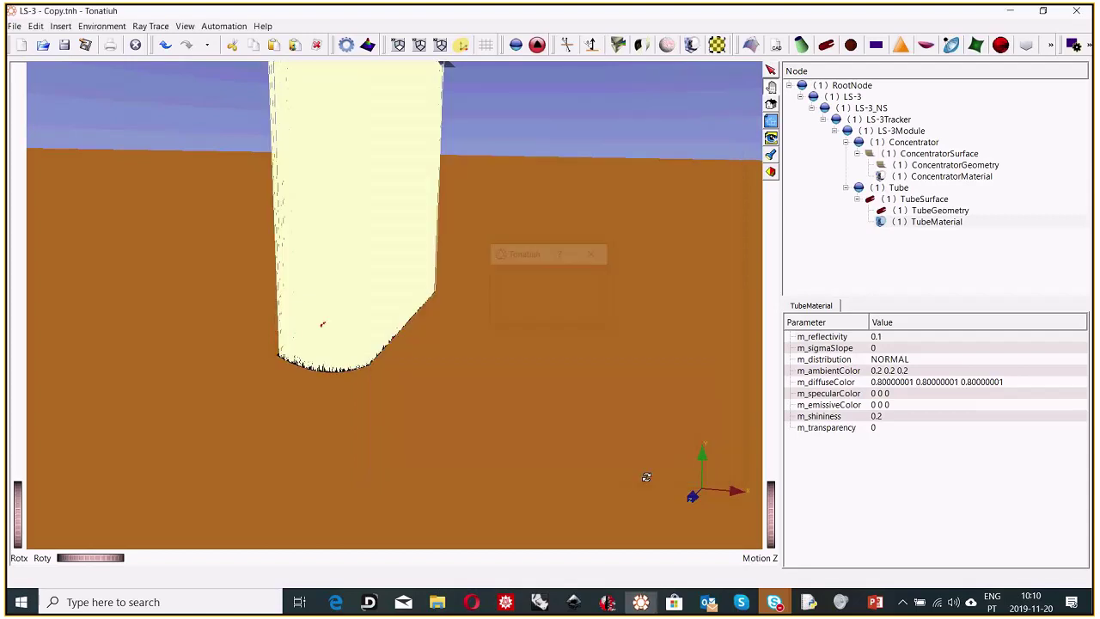
Step: Delete the old Test_0_stats.txt from SIMULATION, leaving Test_0_1.dat selected
left_click(448, 607)
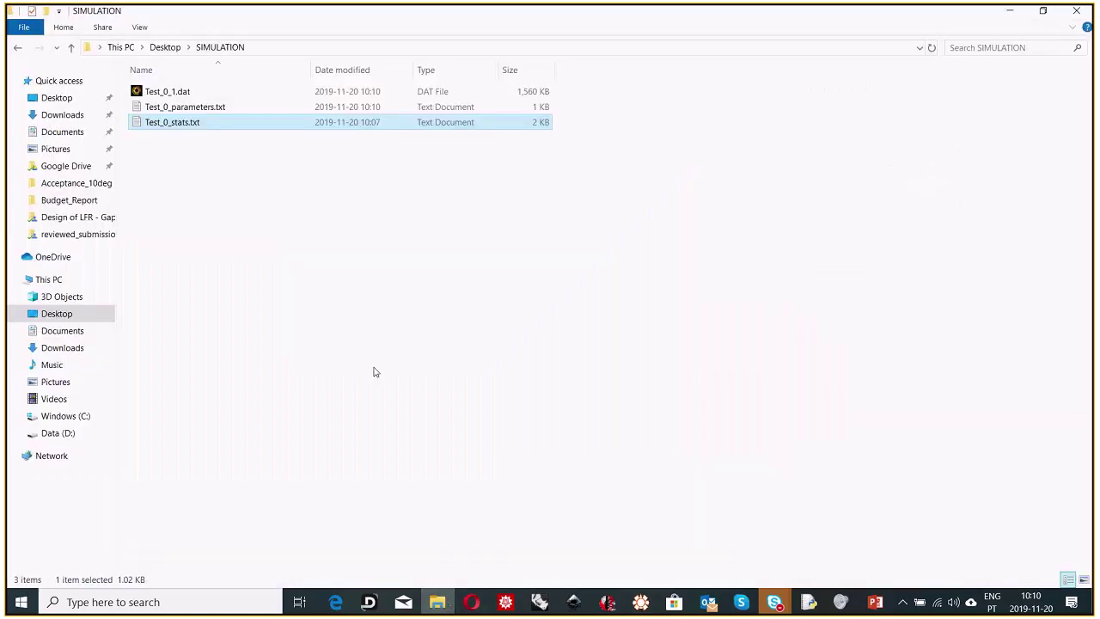
left_click(174, 164)
left_click(188, 126)
key("Delete")
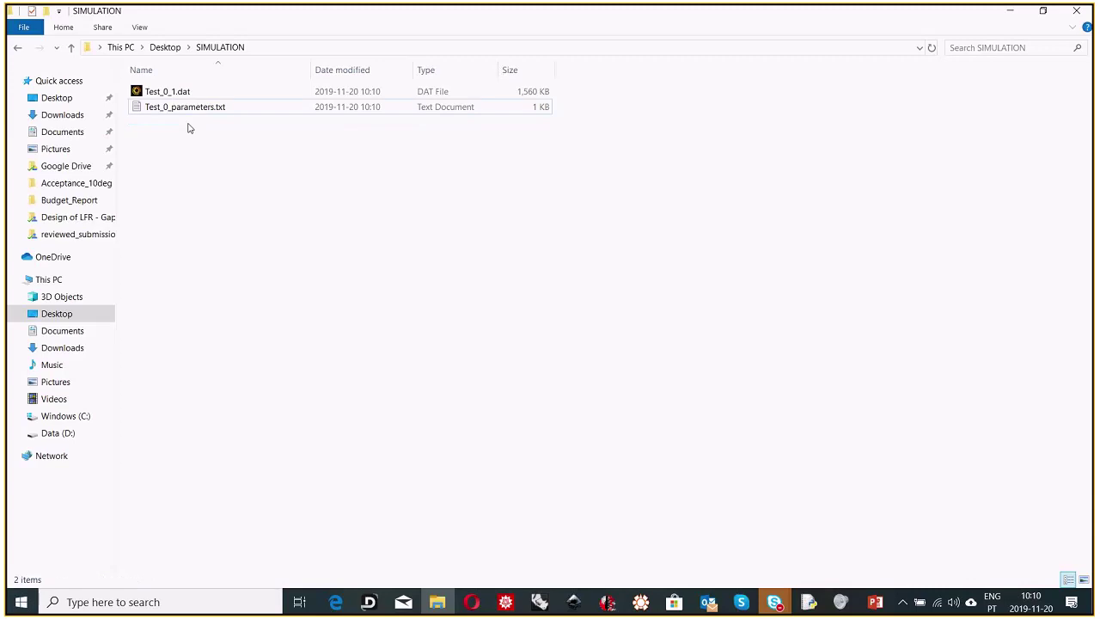
left_click(198, 95)
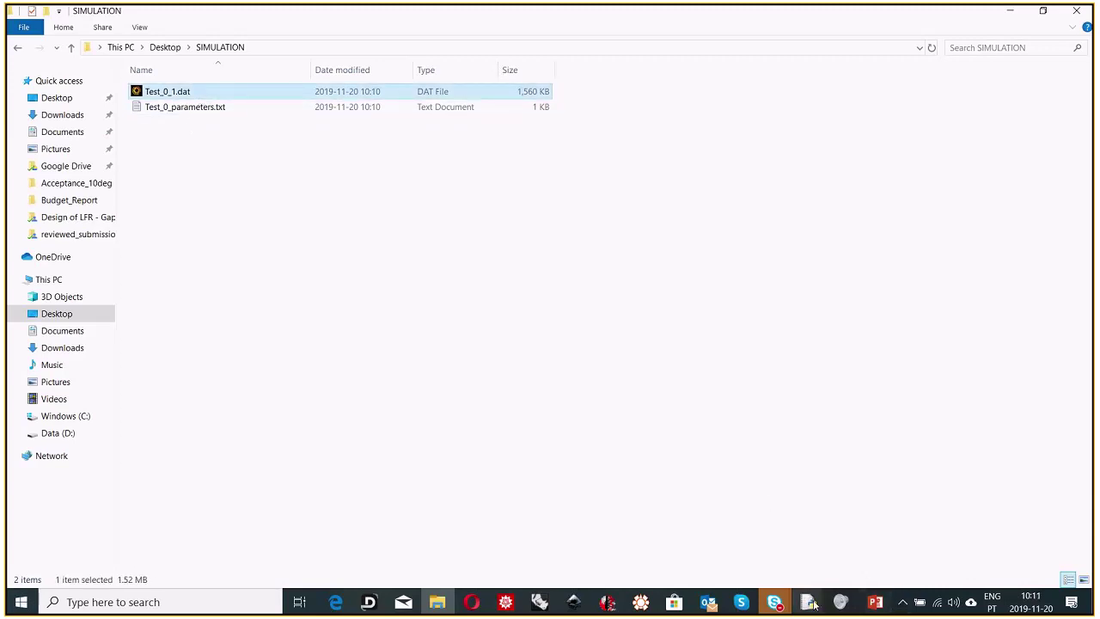
Step: Run the treatment script in IDLE on the new photon file, processing 24960 photons
mouse_move(812, 604)
left_click(855, 554)
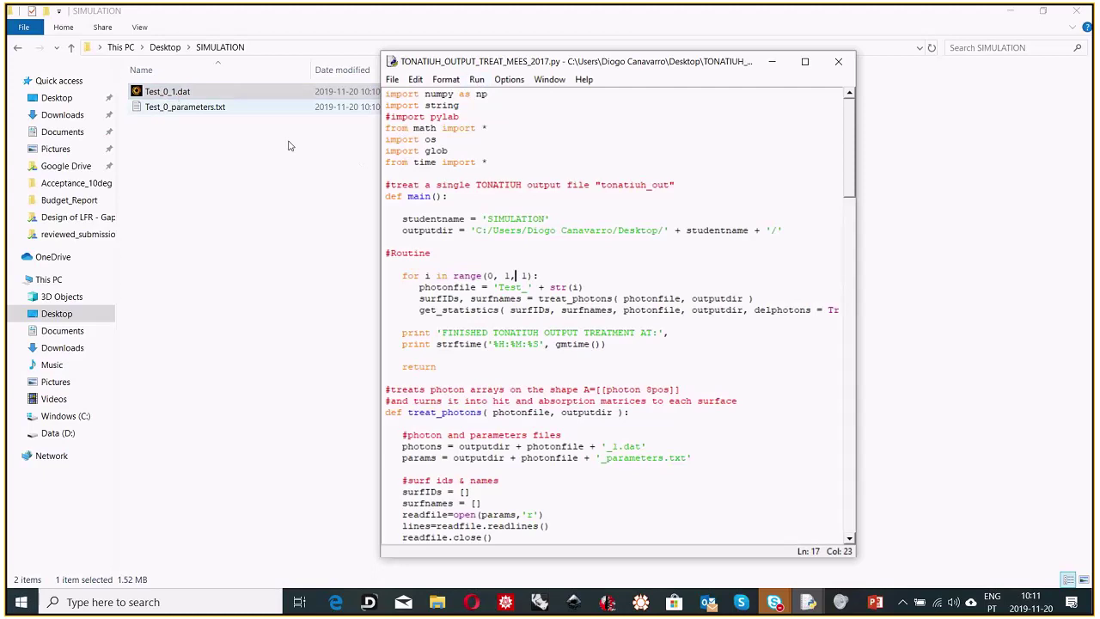
left_click(476, 79)
left_click(503, 127)
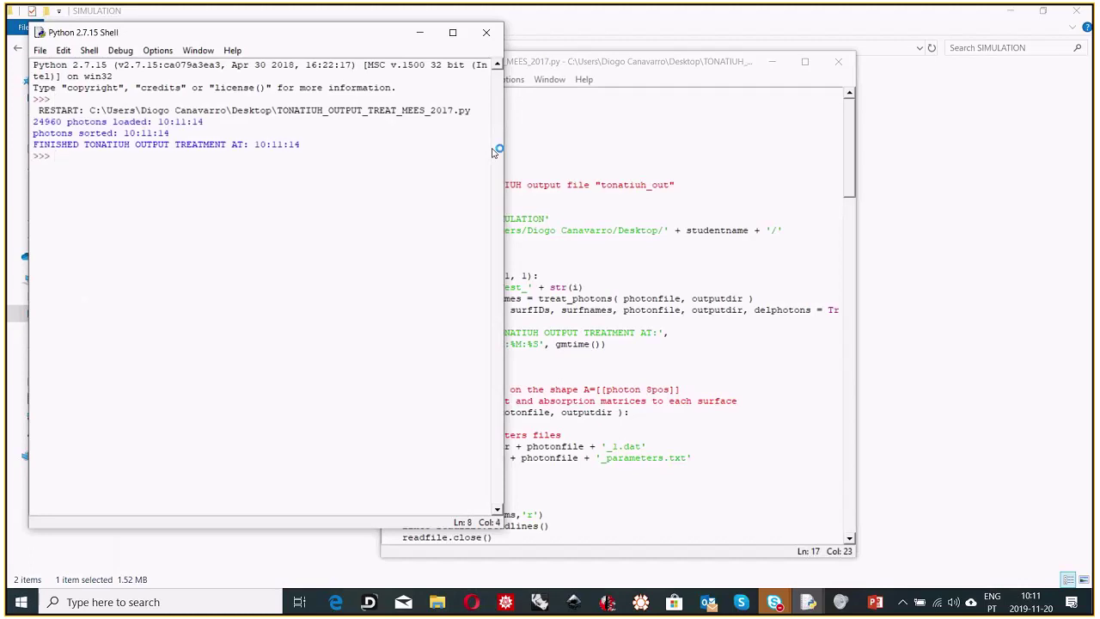
left_click(953, 202)
Step: Open Test_0_stats.txt and highlight the TubeSurface optical efficiency 0.813555
double_click(194, 93)
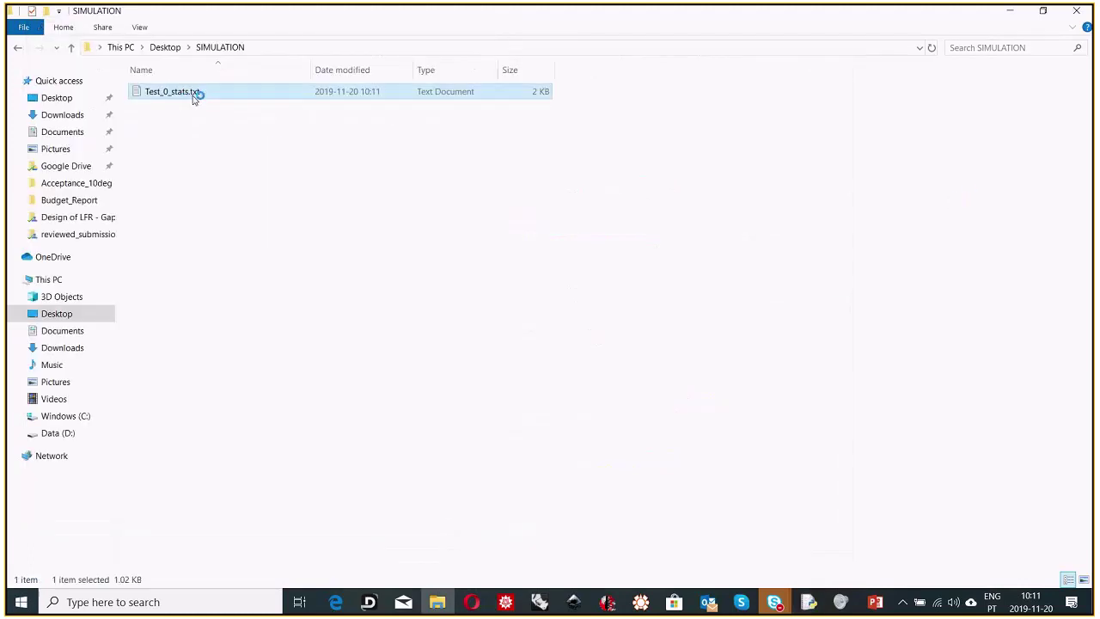
scroll(326, 323, "down", 2)
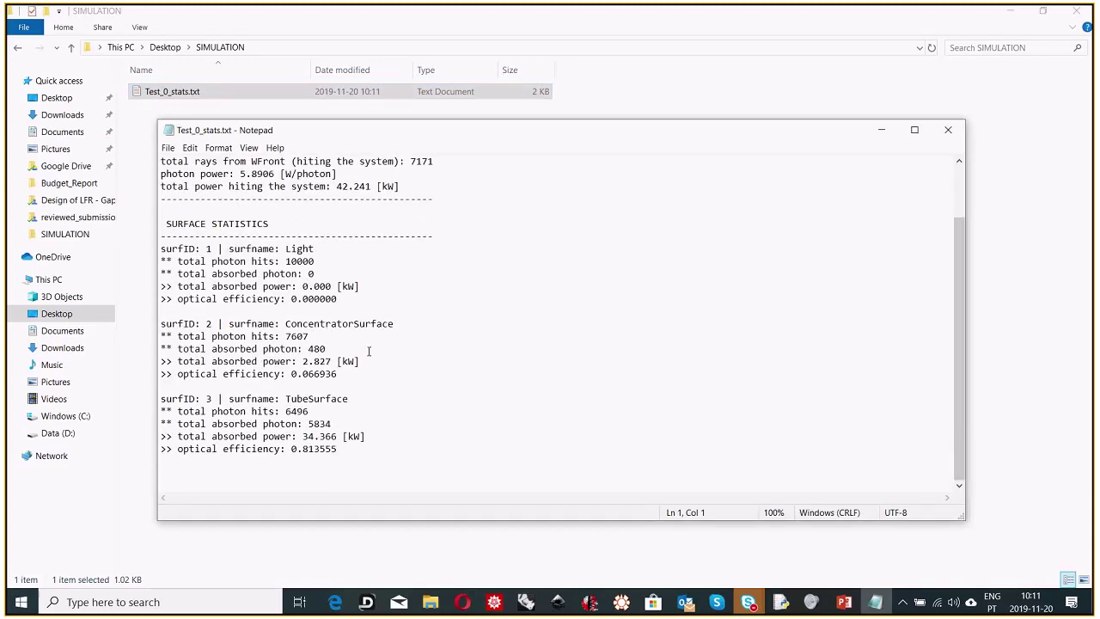
left_click_drag(352, 412, 160, 411)
left_click_drag(338, 449, 295, 450)
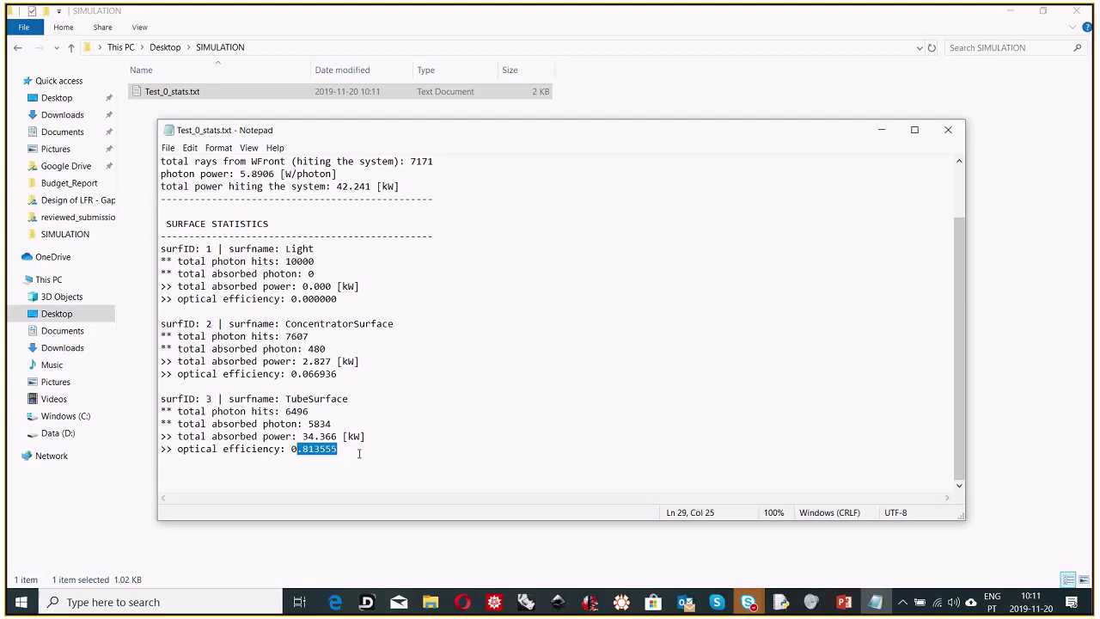
left_click(496, 602)
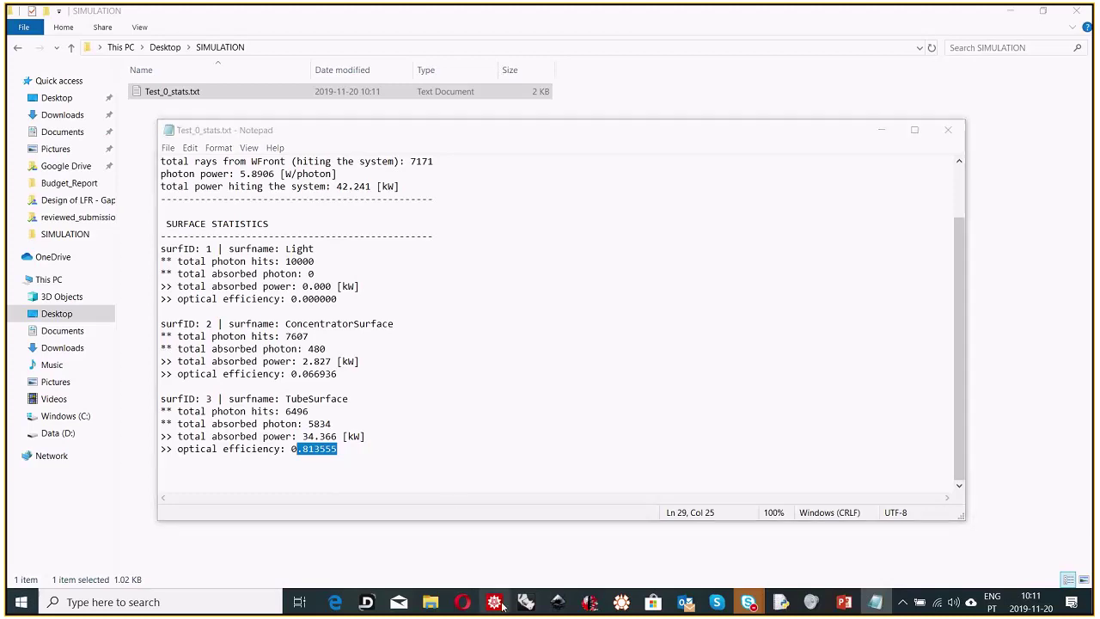
left_click(366, 206)
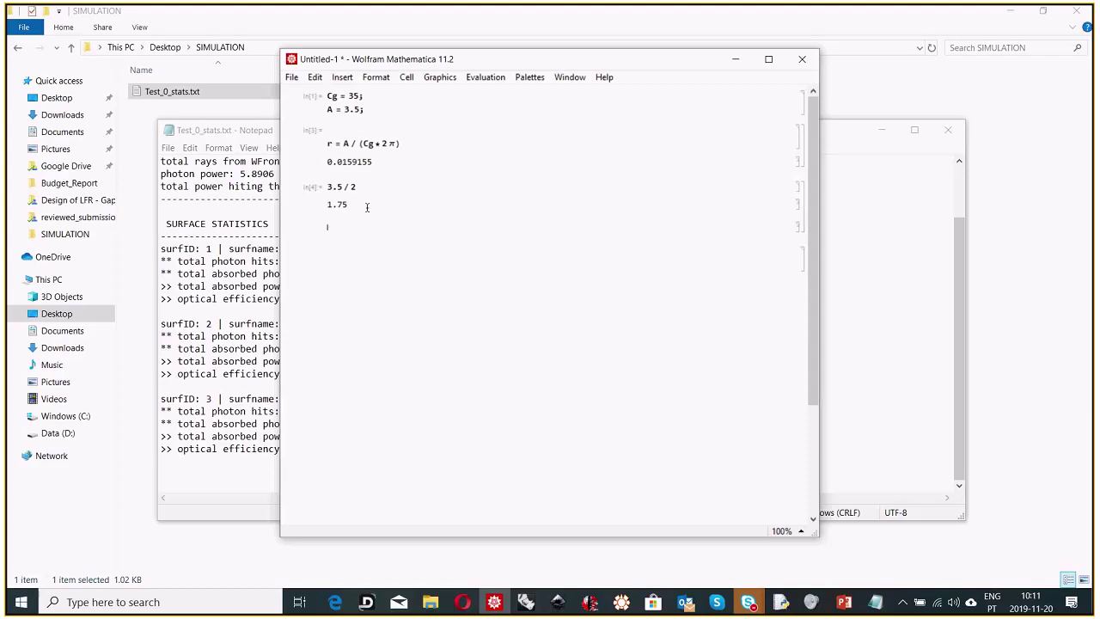
Step: Evaluate 0.94*0.9 in Mathematica, giving 0.846
type("0.94*0.9")
key("shift+Return")
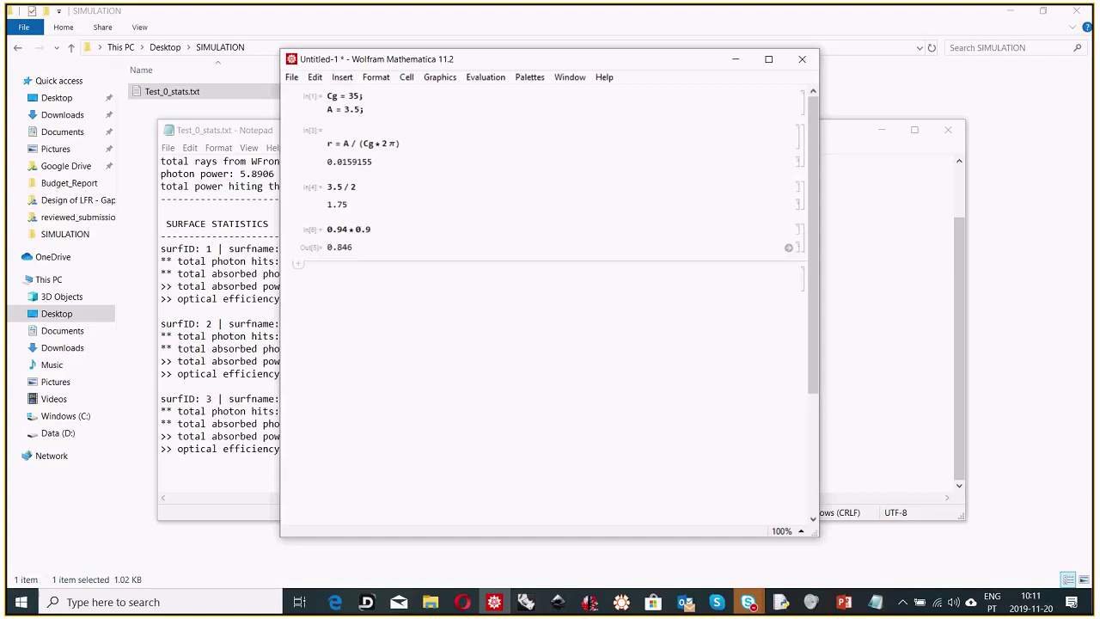
left_click_drag(359, 247, 339, 249)
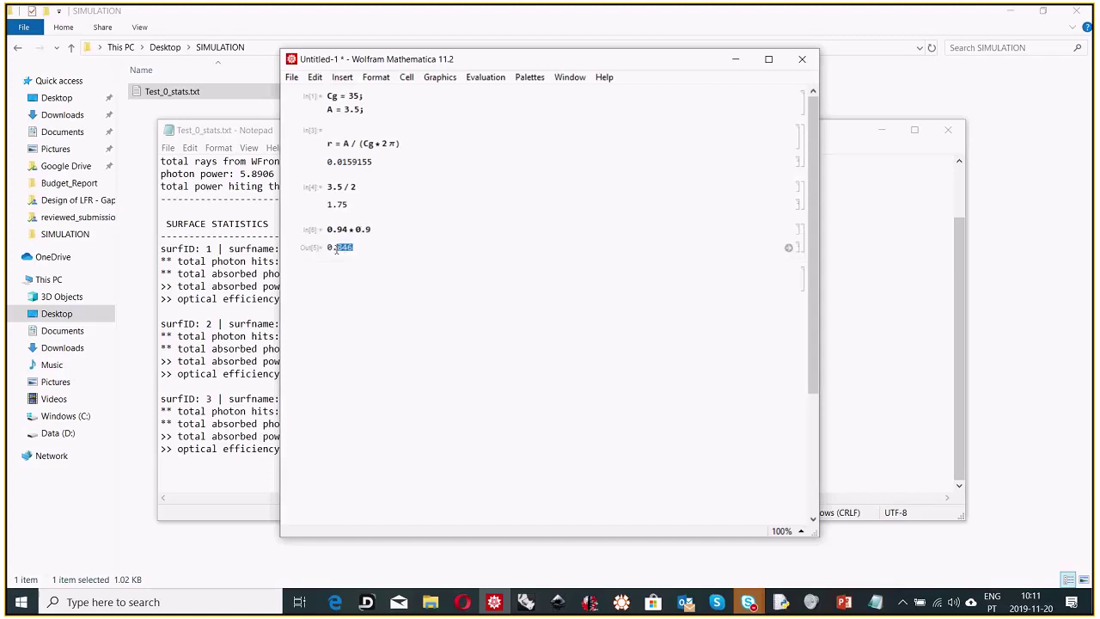
Step: Select the stats file's TubeSurface optical efficiency 0.813555 for comparison
left_click(238, 418)
left_click_drag(308, 448, 330, 453)
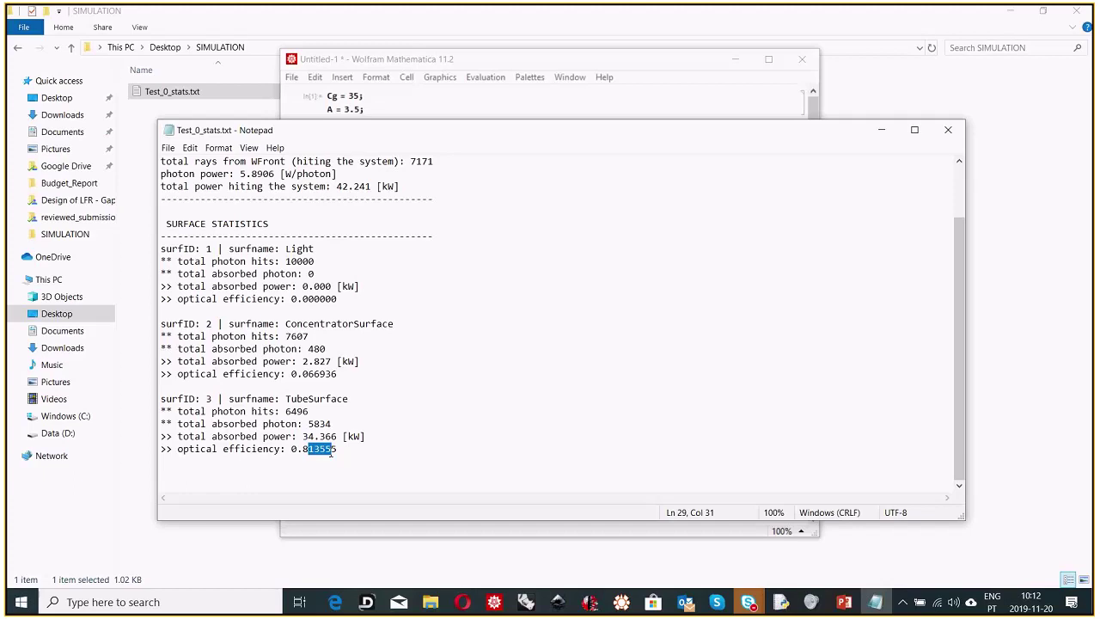
left_click(331, 453)
left_click_drag(348, 449, 291, 453)
left_click(845, 602)
left_click_drag(566, 394, 732, 395)
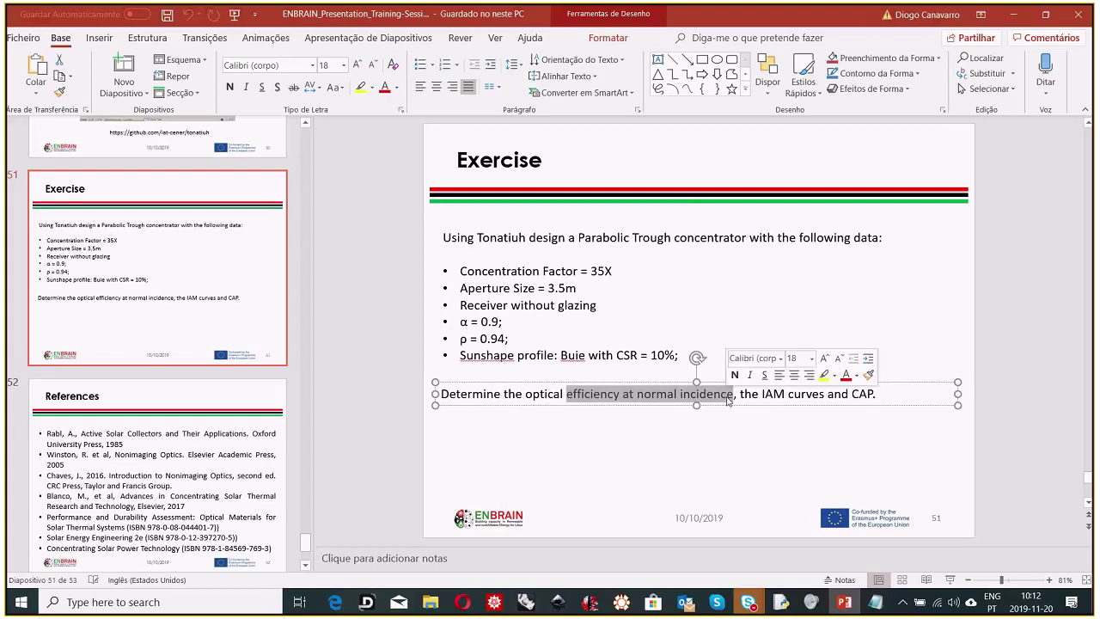
left_click(731, 393)
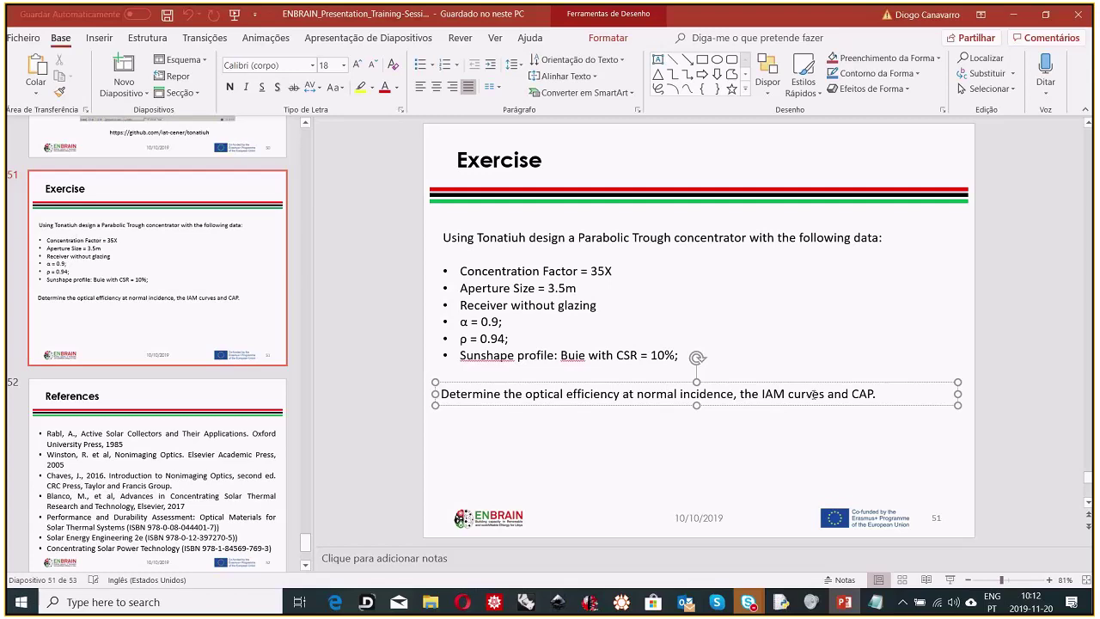
left_click(1014, 17)
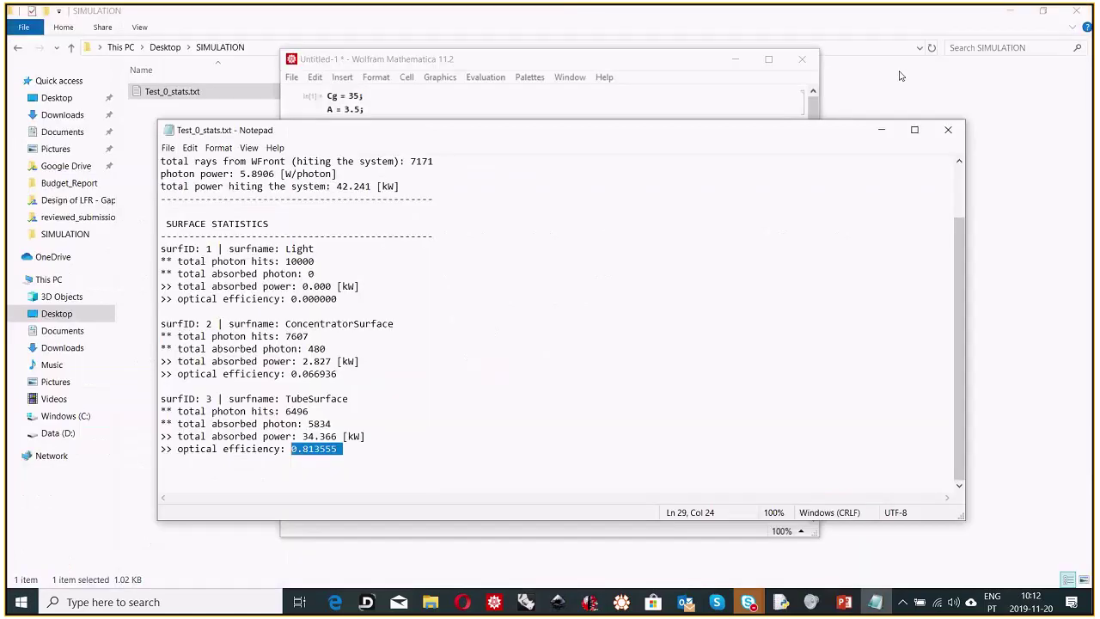
Step: Close Notepad, delete Test_0_stats.txt to empty SIMULATION, and return to LS-3 - Copy.tnh
left_click(947, 130)
left_click(194, 135)
left_click(196, 94)
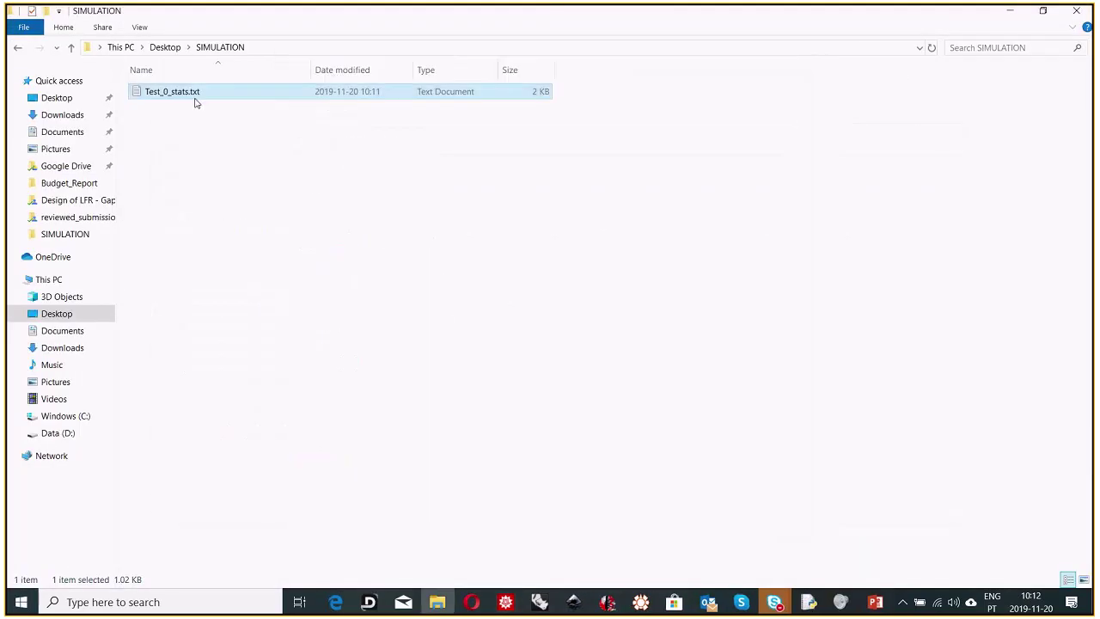
key("Delete")
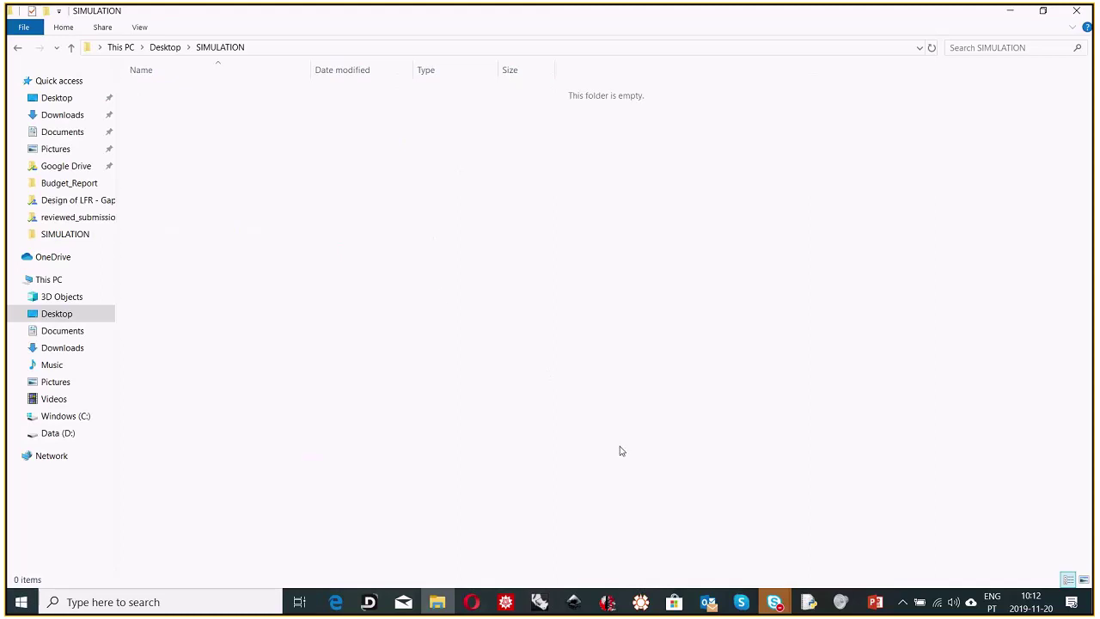
mouse_move(641, 606)
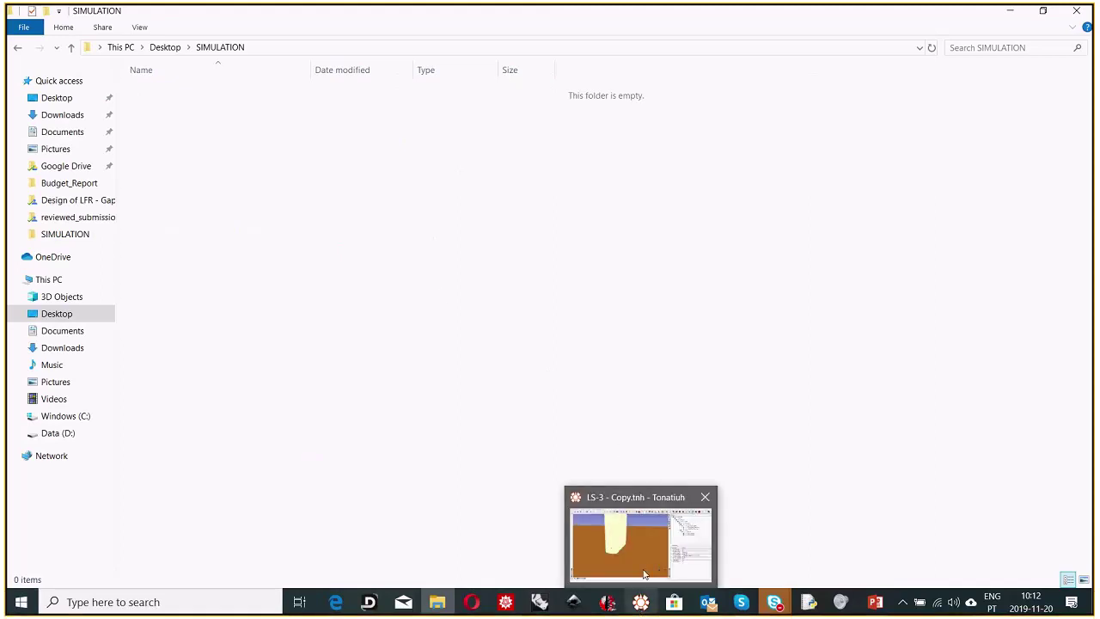
left_click(606, 541)
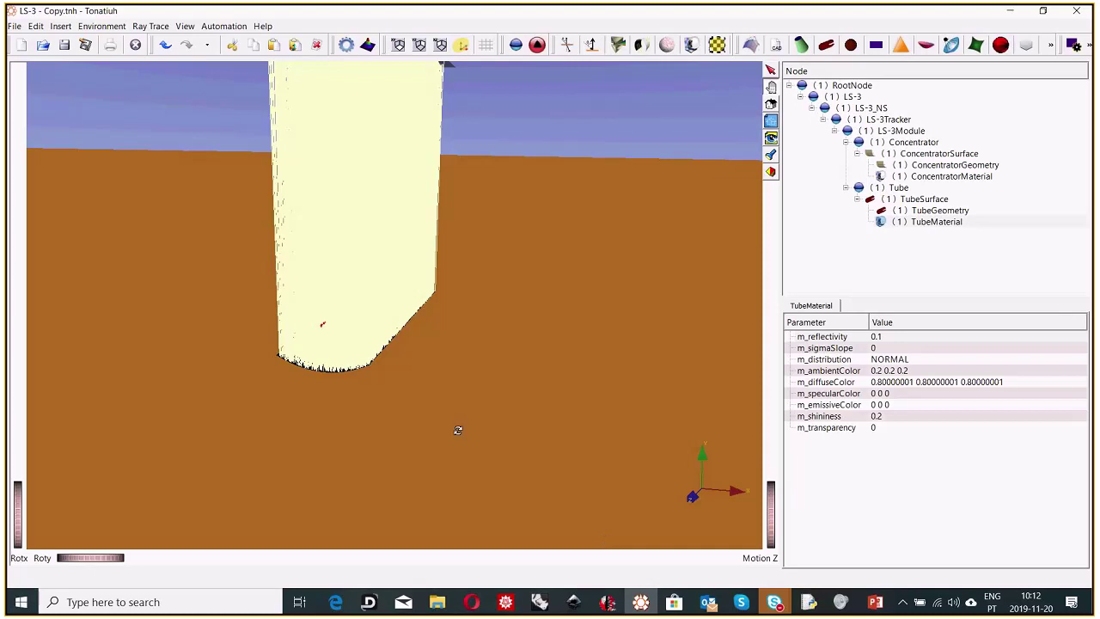
Step: Start a new input cell and enter C = 1/Sin θ, converting the th alias to θ
left_click(507, 601)
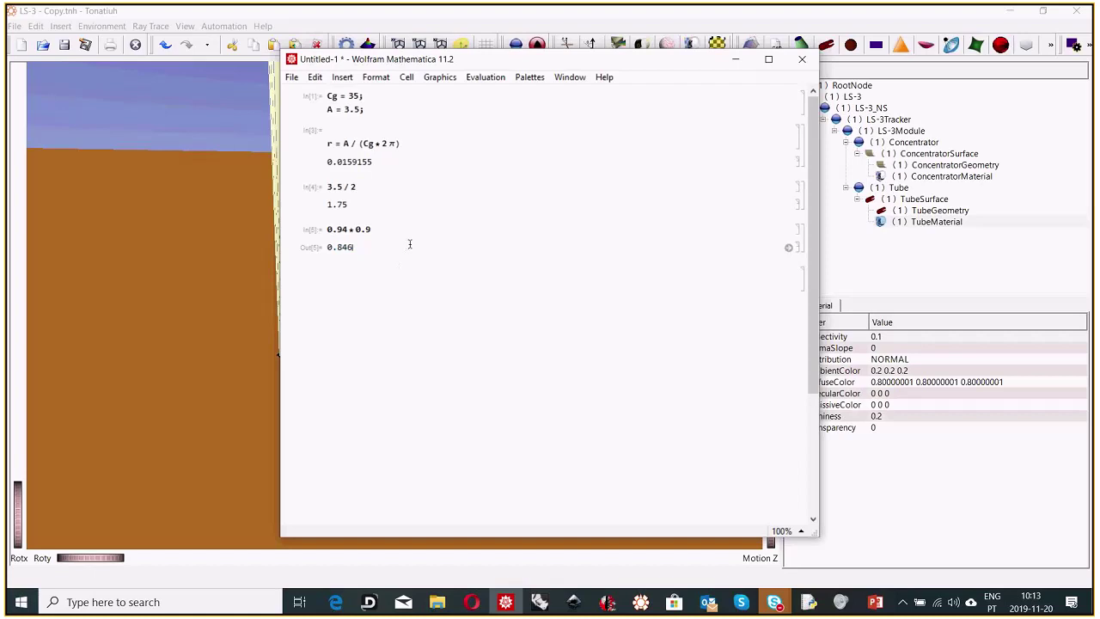
key("shift+Return")
type("C = 1 / Si")
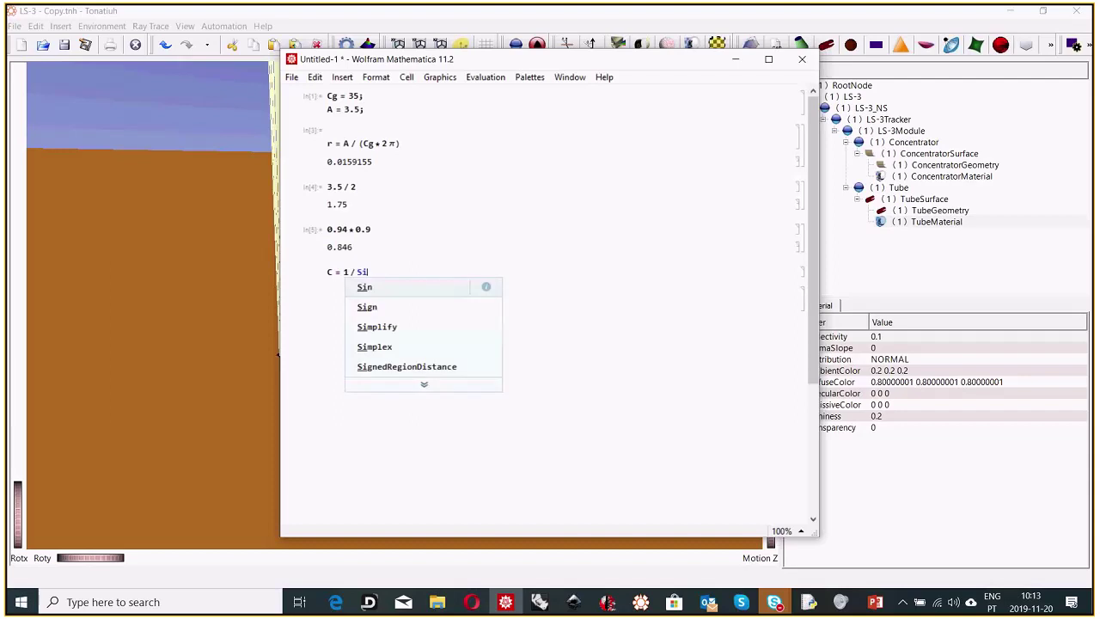
type("nth")
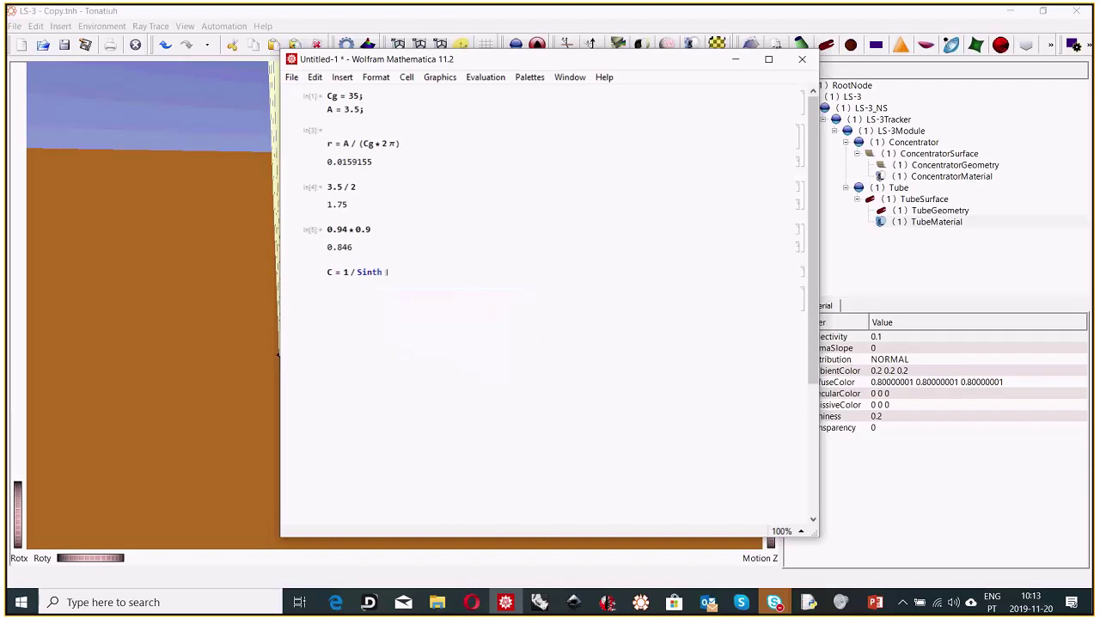
key("Escape")
double_click(359, 95)
left_click(395, 285)
double_click(377, 275)
key("shift+Home")
Step: Add a second line beginning θ = ArcSin[ using the Esc th Esc alias
key("End")
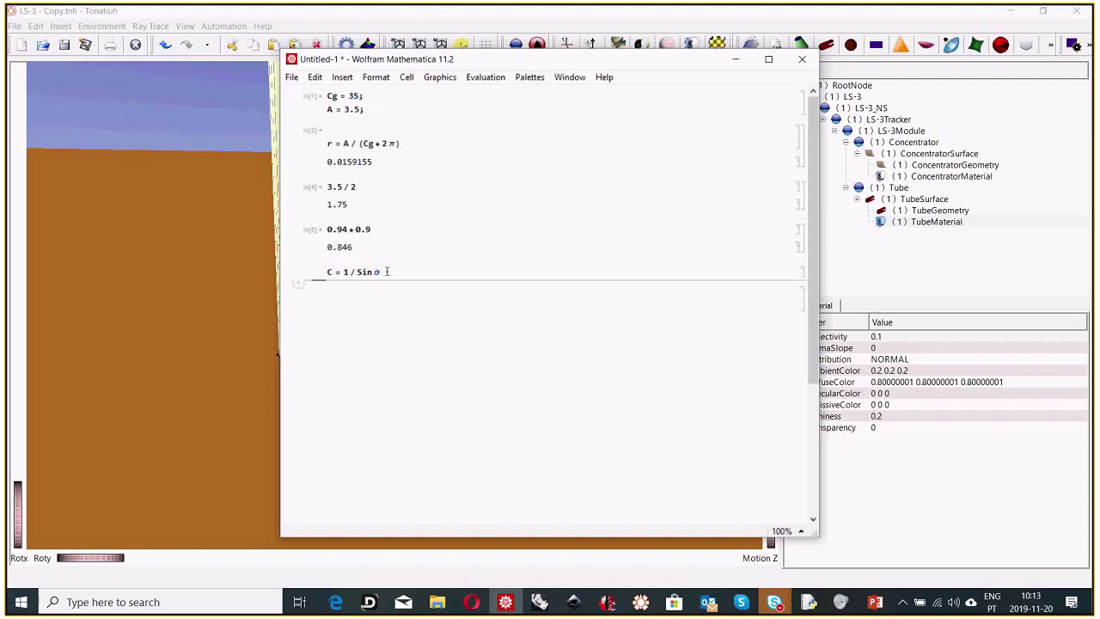
key("Return")
key("Escape")
type("th")
key("Escape")
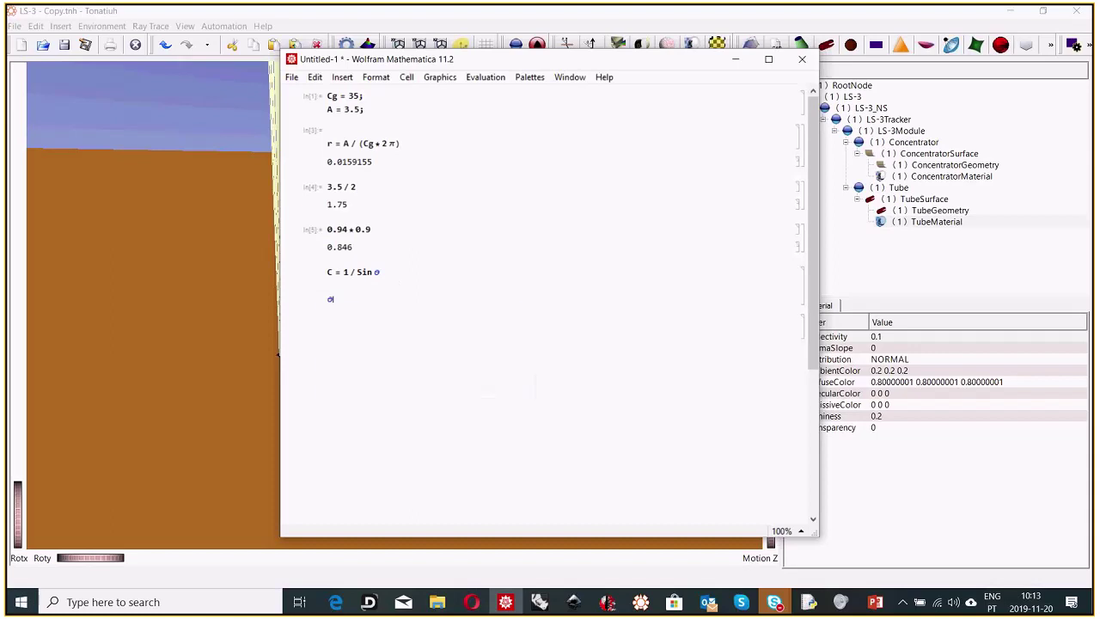
key("alt+shift")
type(")")
key("BackSpace")
key("alt+shift")
type("= ArcSin")
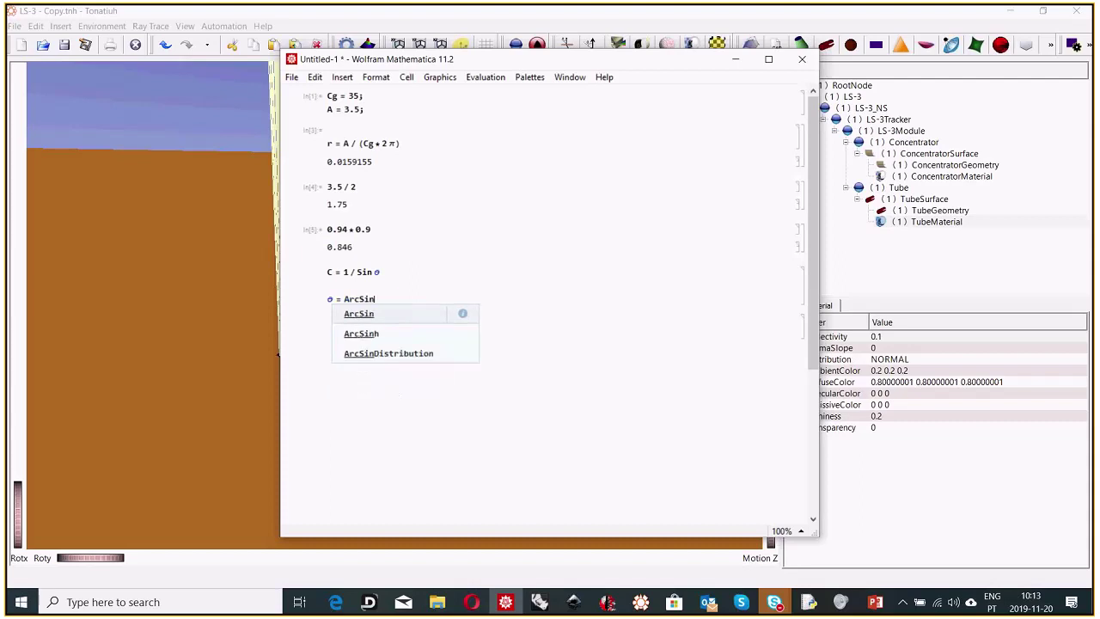
type("[")
Step: Fill the ArcSin argument with 1/Cg, append * 180/π, and evaluate the cell
key("Left")
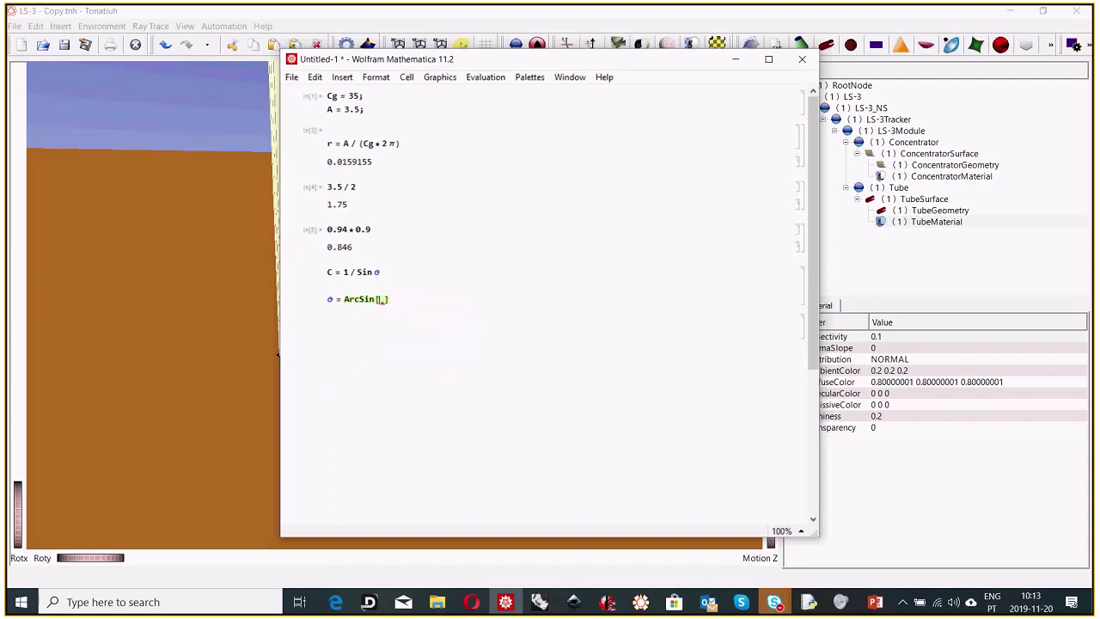
type("1")
key("BackSpace")
type("1 / Cg")
key("Right")
type("* 180 / π")
key("shift+Return")
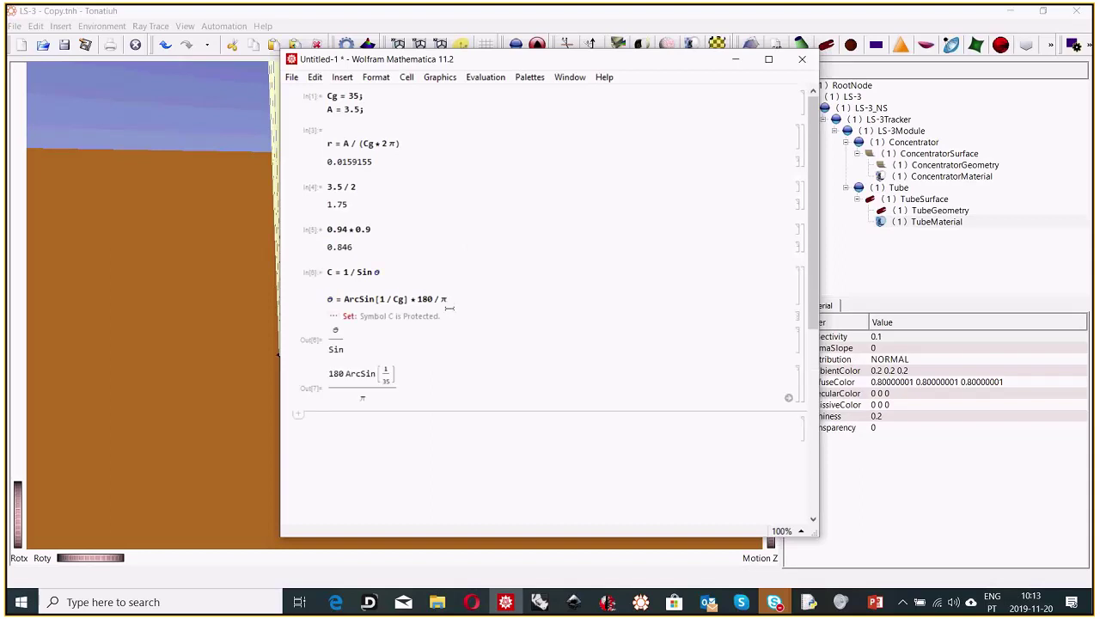
Step: Rename θ to θc with // N, delete the C = 1/Sin θ line, and re-evaluate
left_click(334, 300)
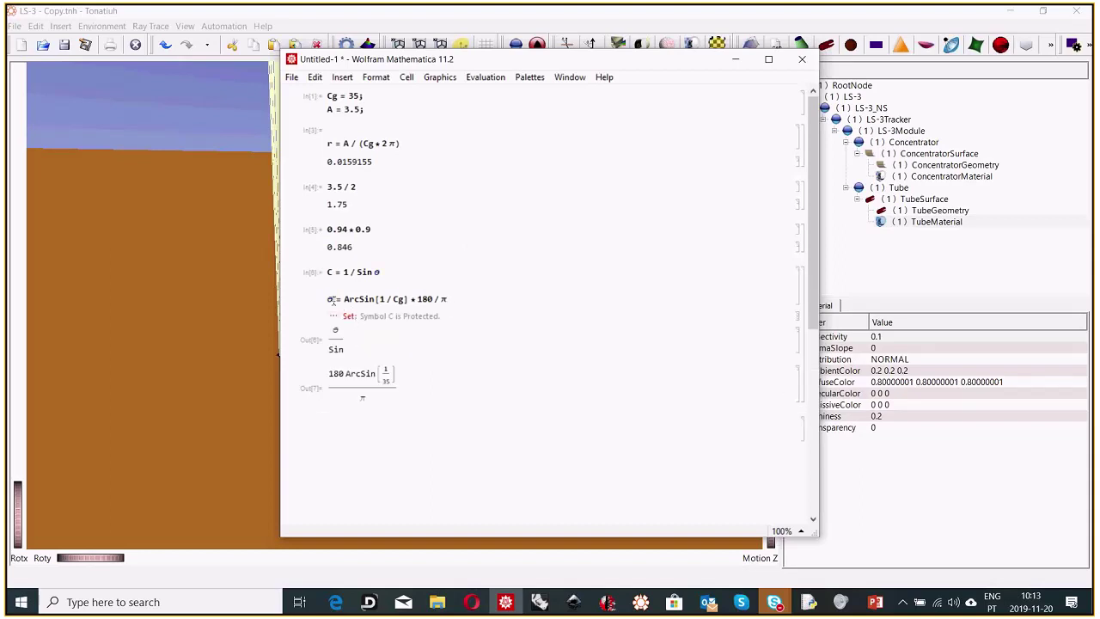
type("c")
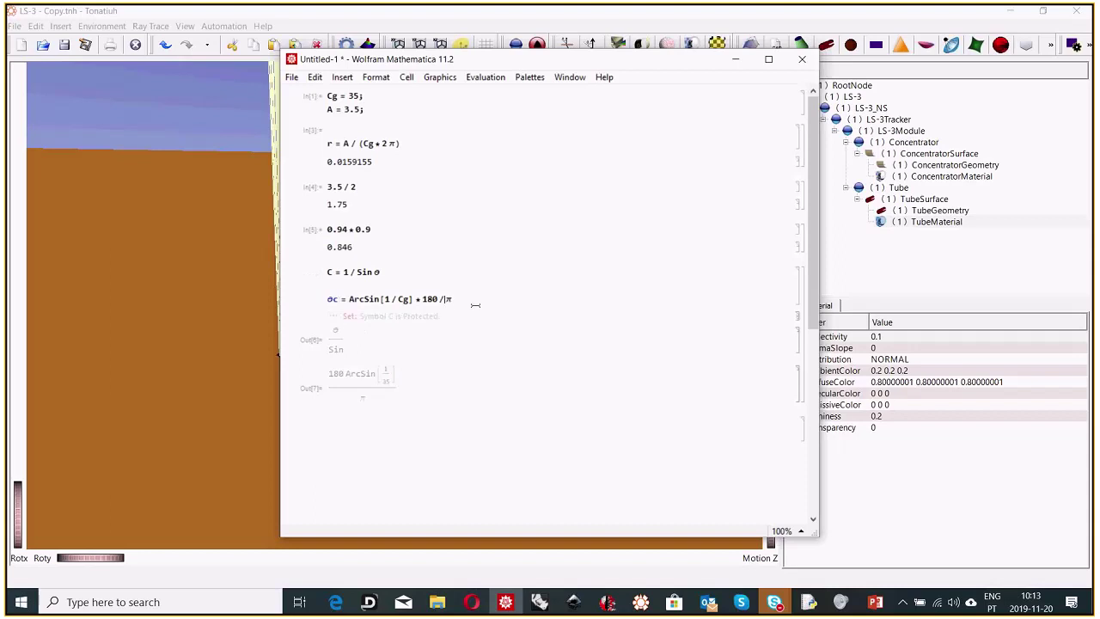
left_click(475, 303)
type("// N")
key("shift+Return")
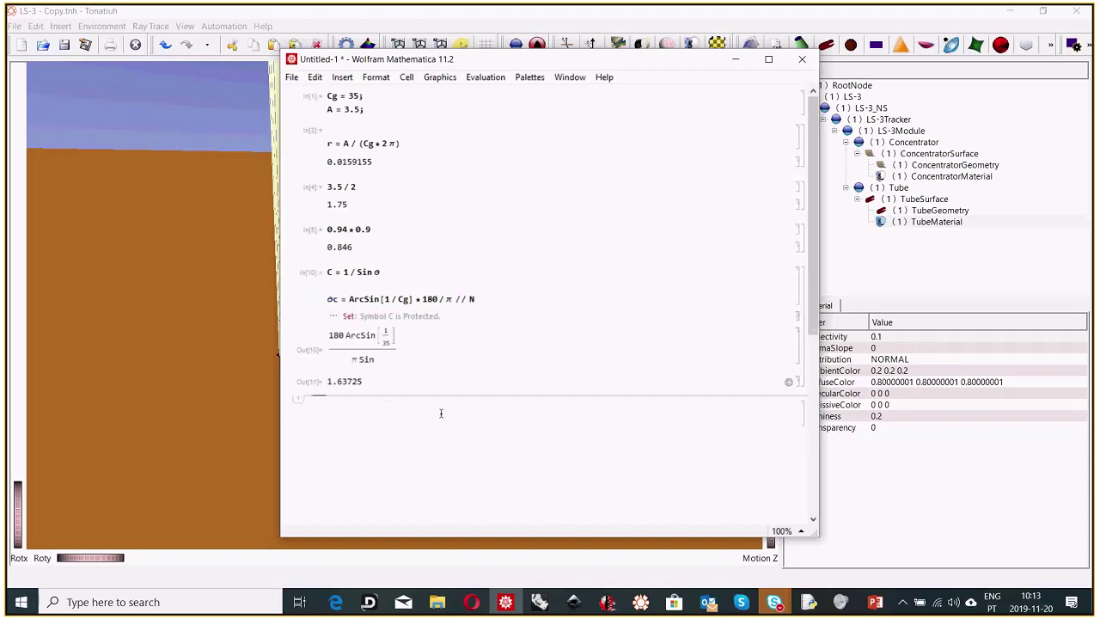
left_click_drag(396, 273, 300, 269)
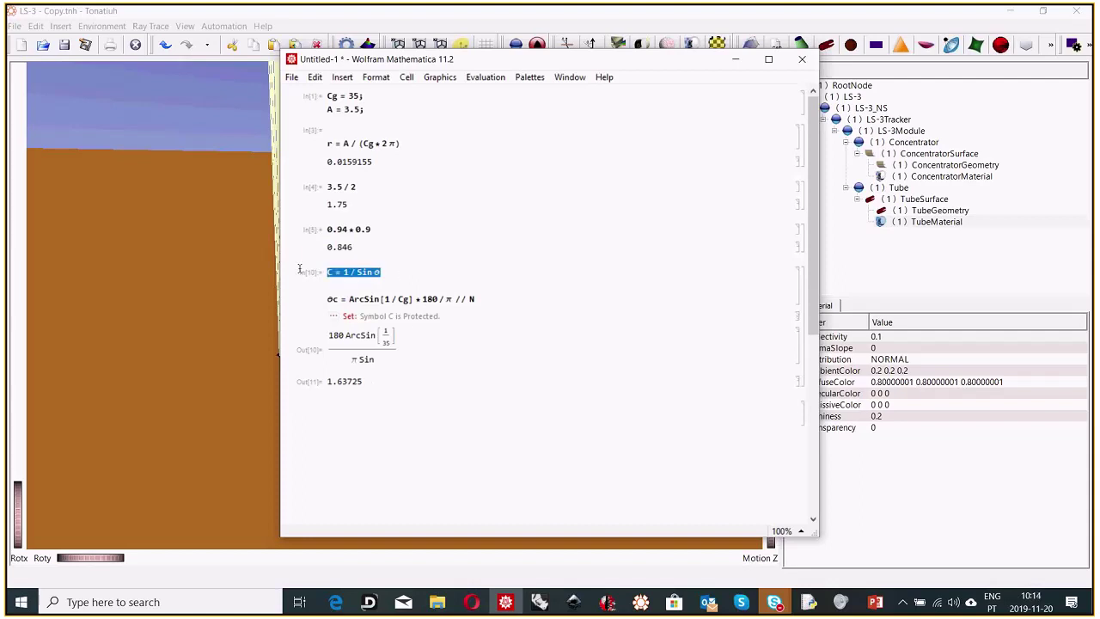
key("BackSpace")
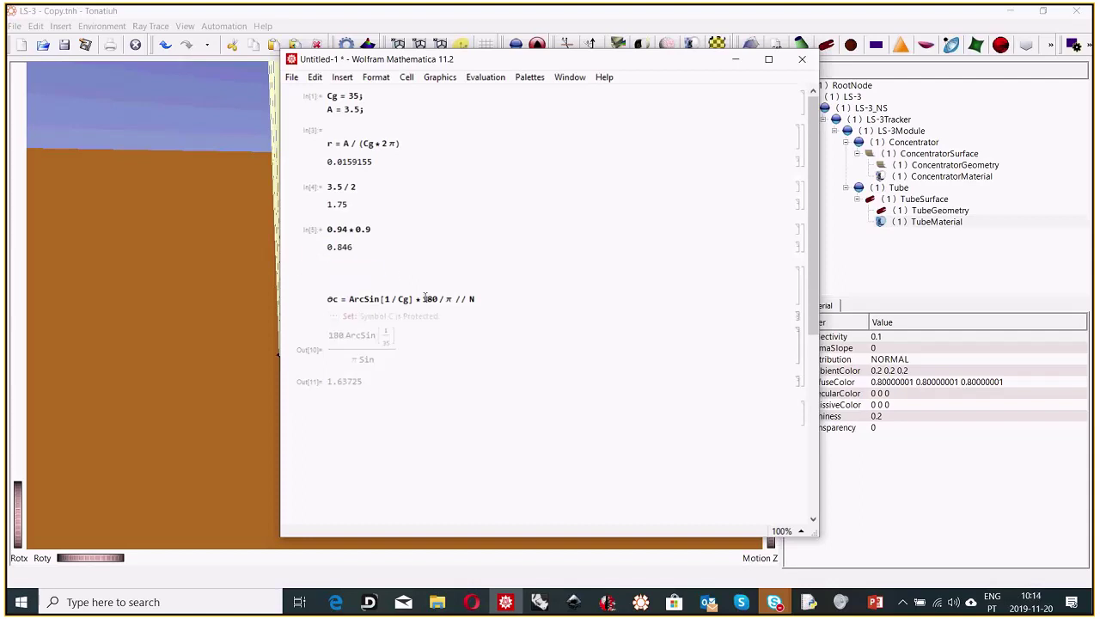
key("shift+Return")
Step: Highlight the 1.63725 result, the Cg = 35 value, and the θc definition line
double_click(355, 320)
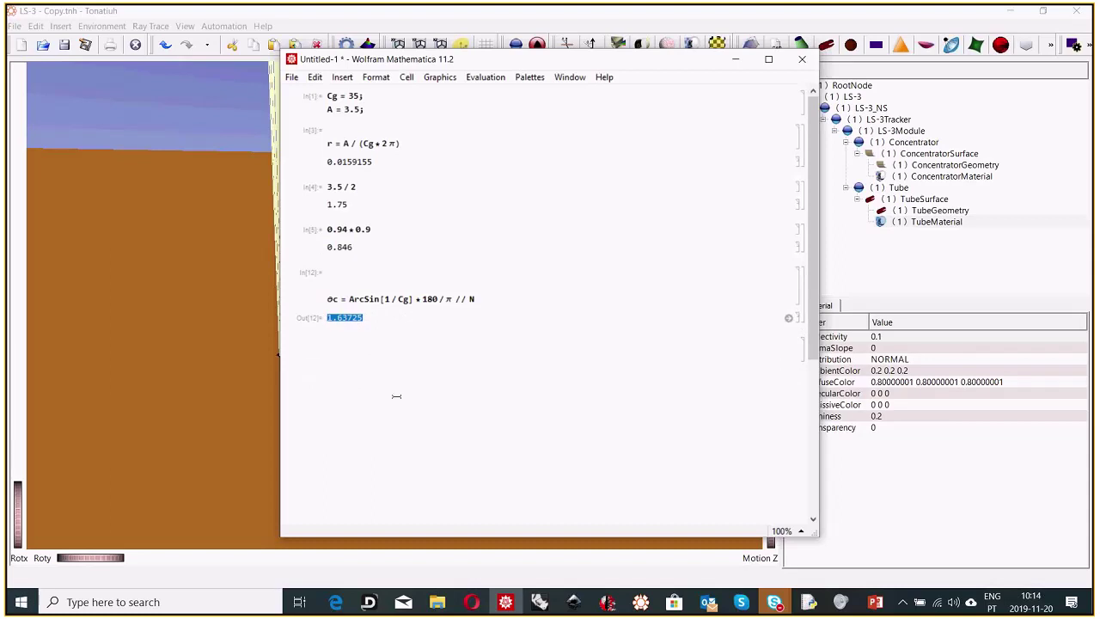
left_click_drag(361, 98, 348, 98)
left_click_drag(340, 300, 328, 271)
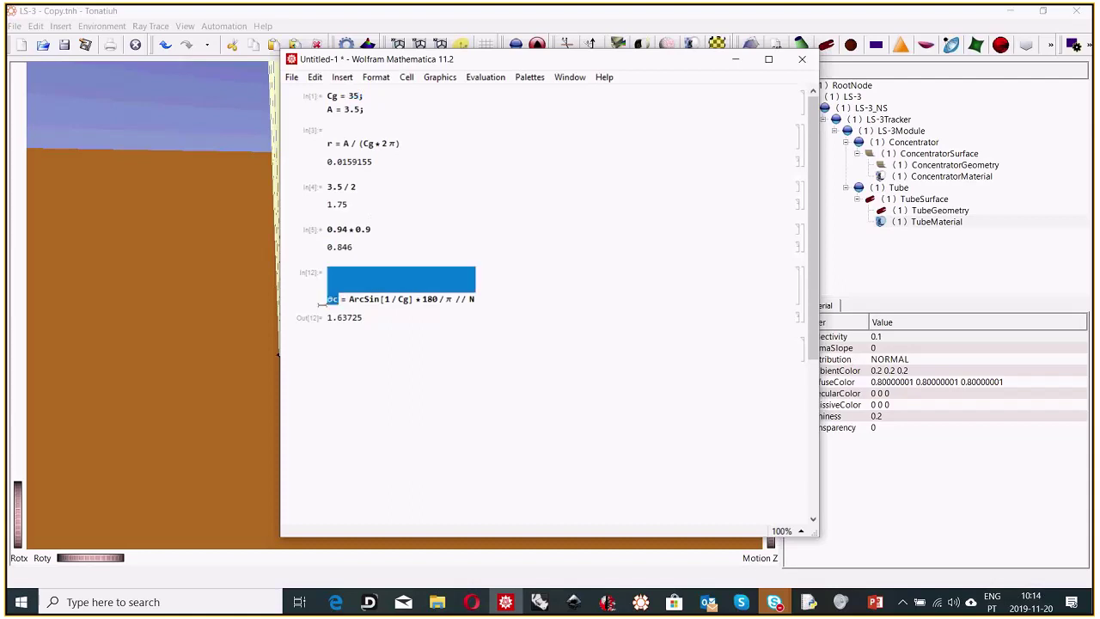
left_click(359, 309)
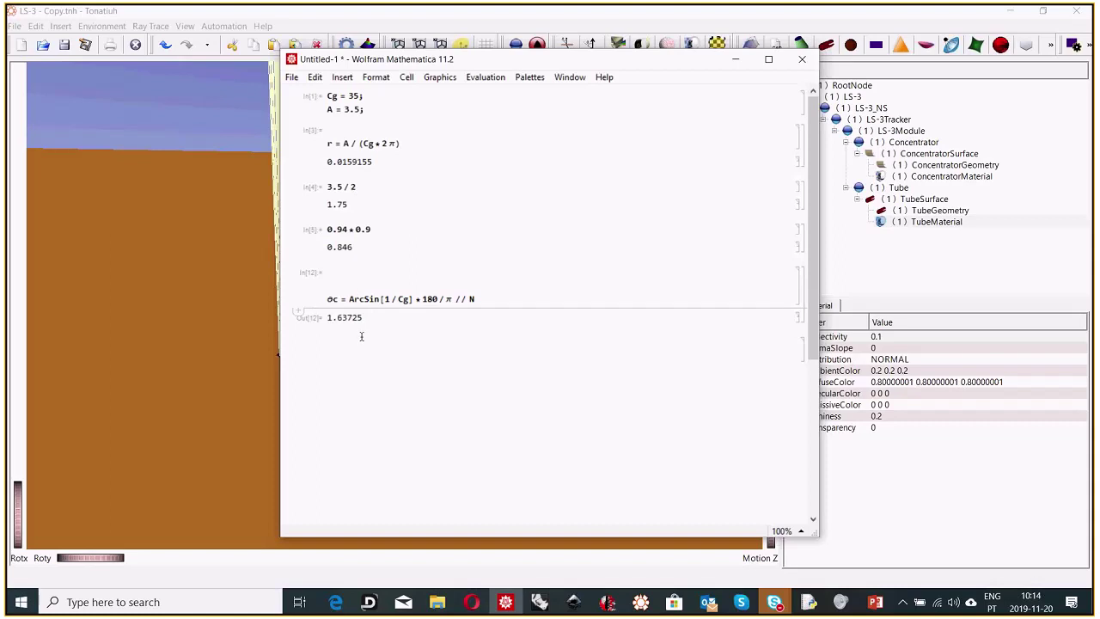
left_click_drag(364, 317, 325, 317)
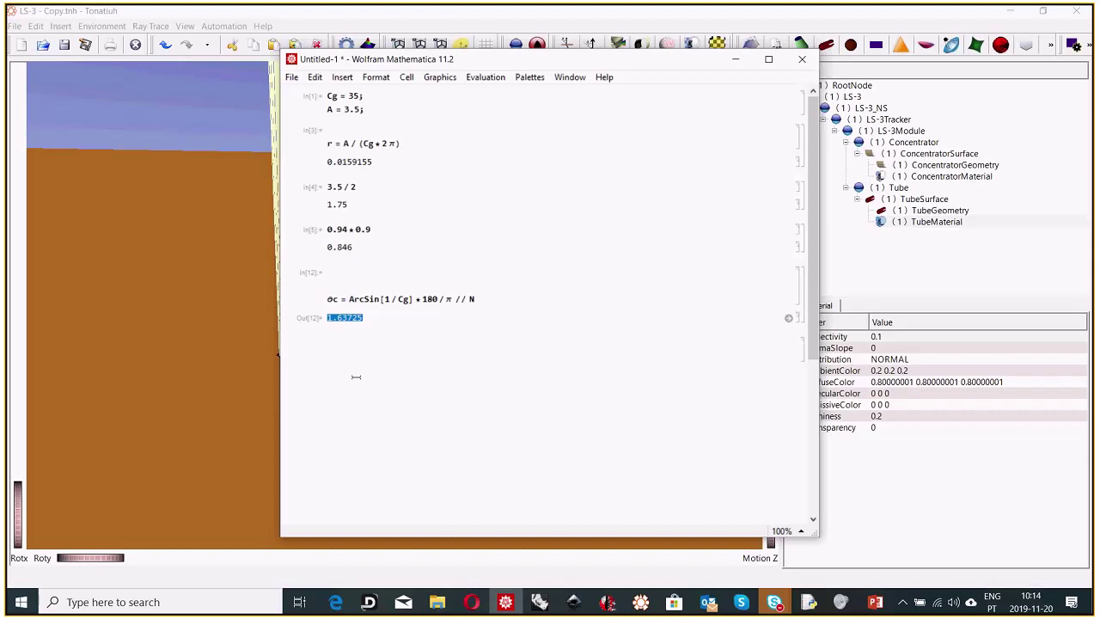
left_click_drag(351, 317, 322, 320)
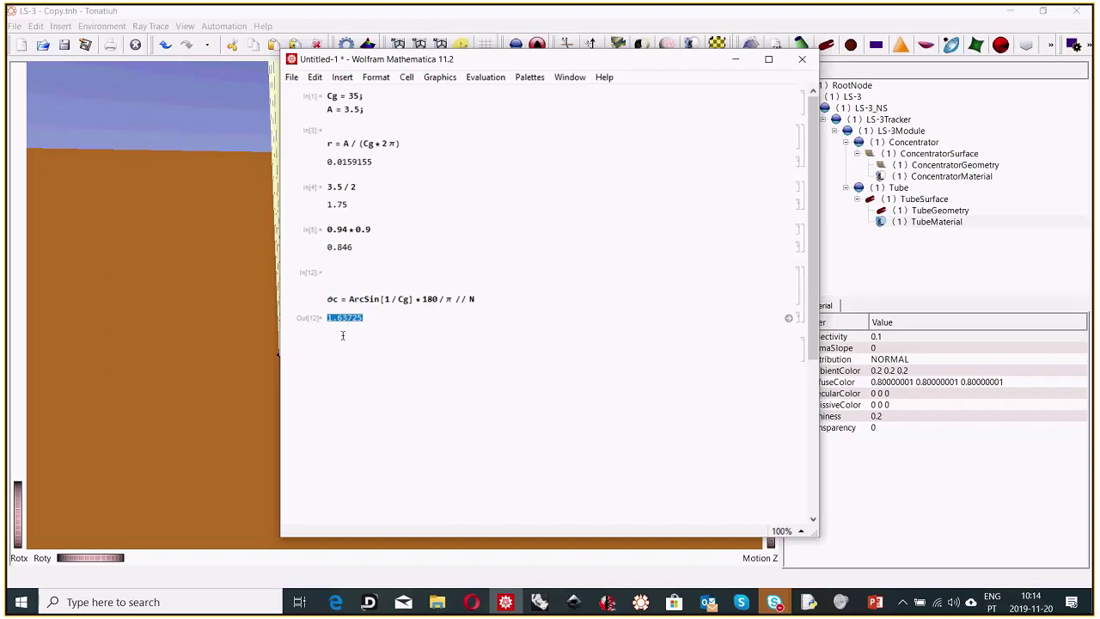
Step: Run an LS-3 ray trace that stores the photon map as binary Test_ files in the SIMULATION folder
left_click(132, 301)
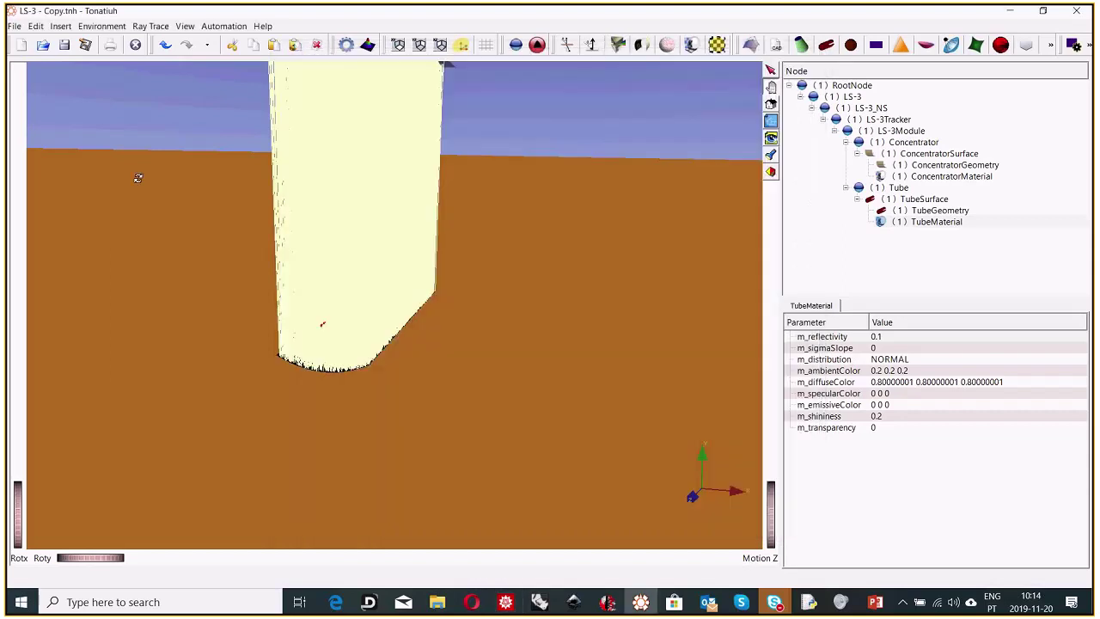
left_click(150, 26)
left_click(153, 41)
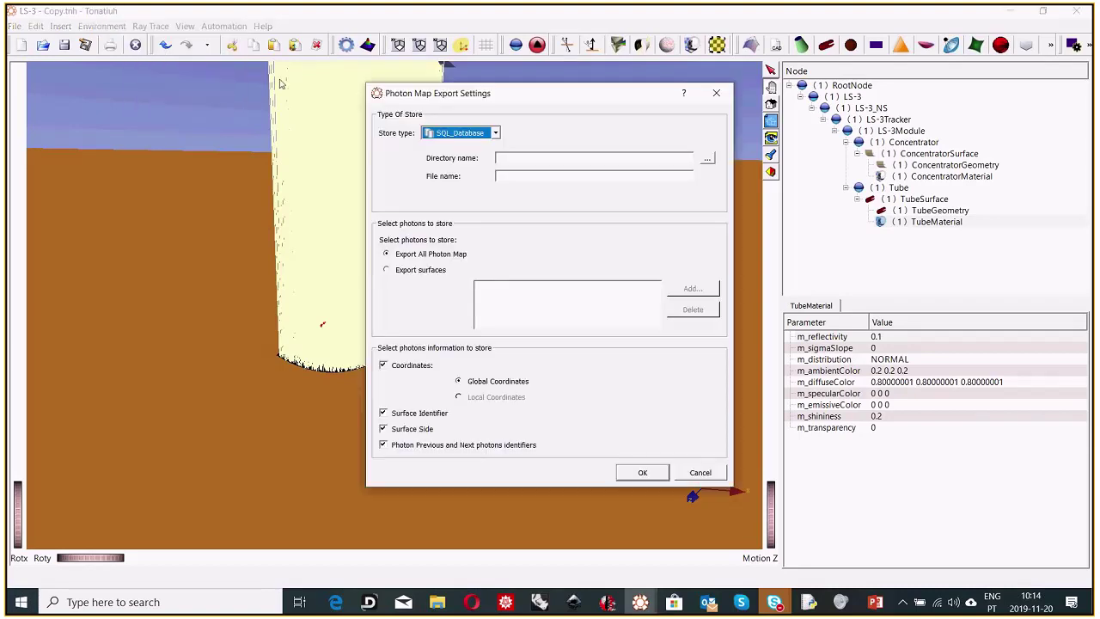
left_click(464, 134)
left_click(456, 158)
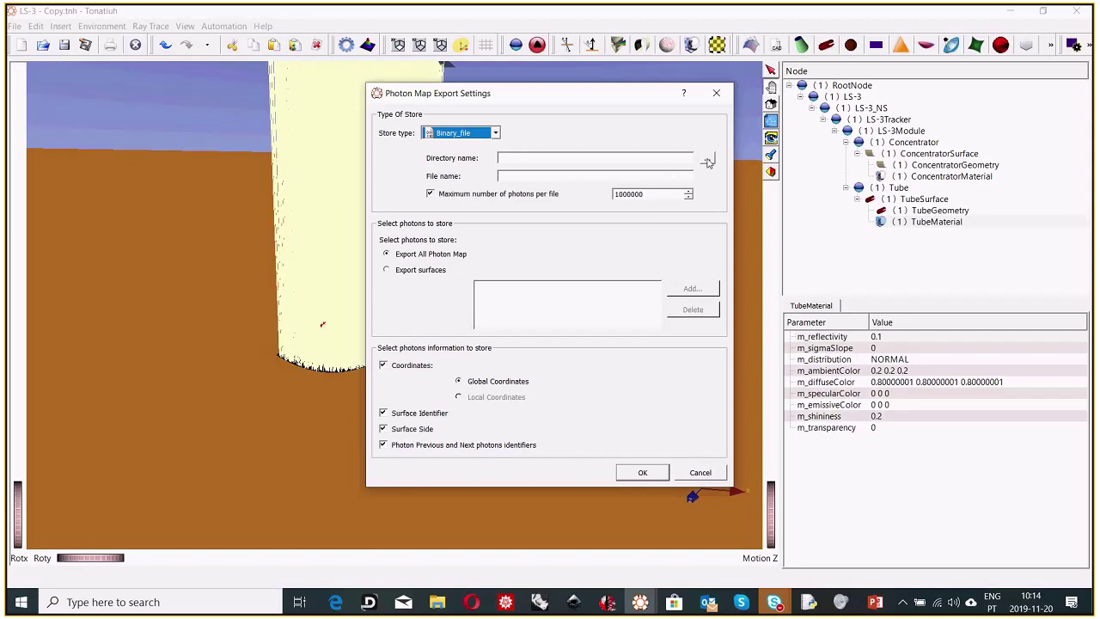
left_click(706, 158)
left_click(530, 349)
left_click(566, 386)
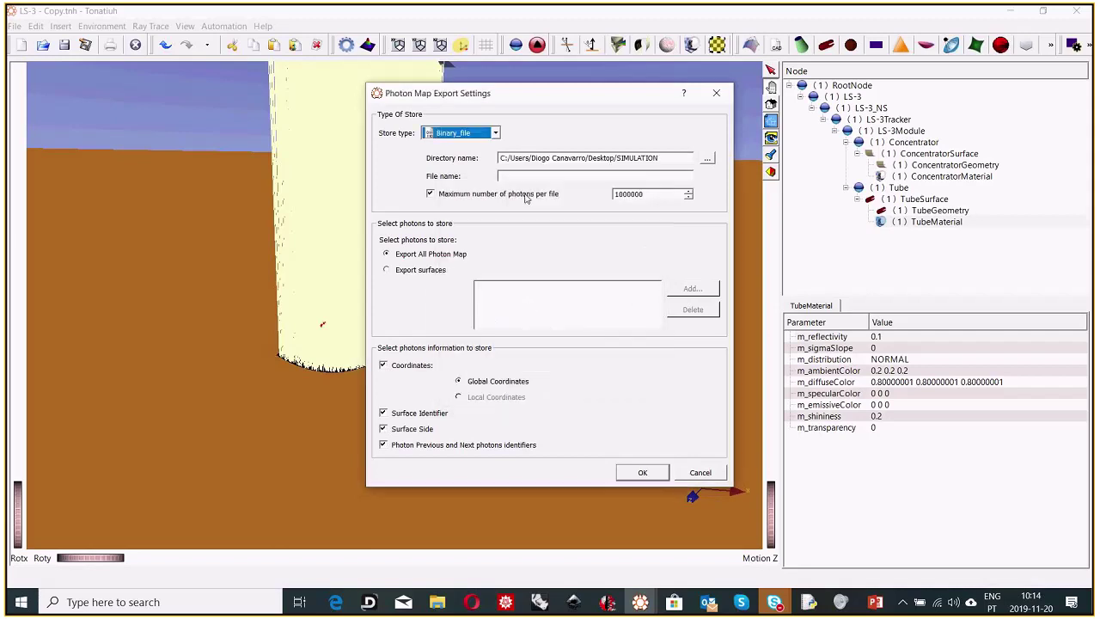
left_click(520, 175)
type("Test")
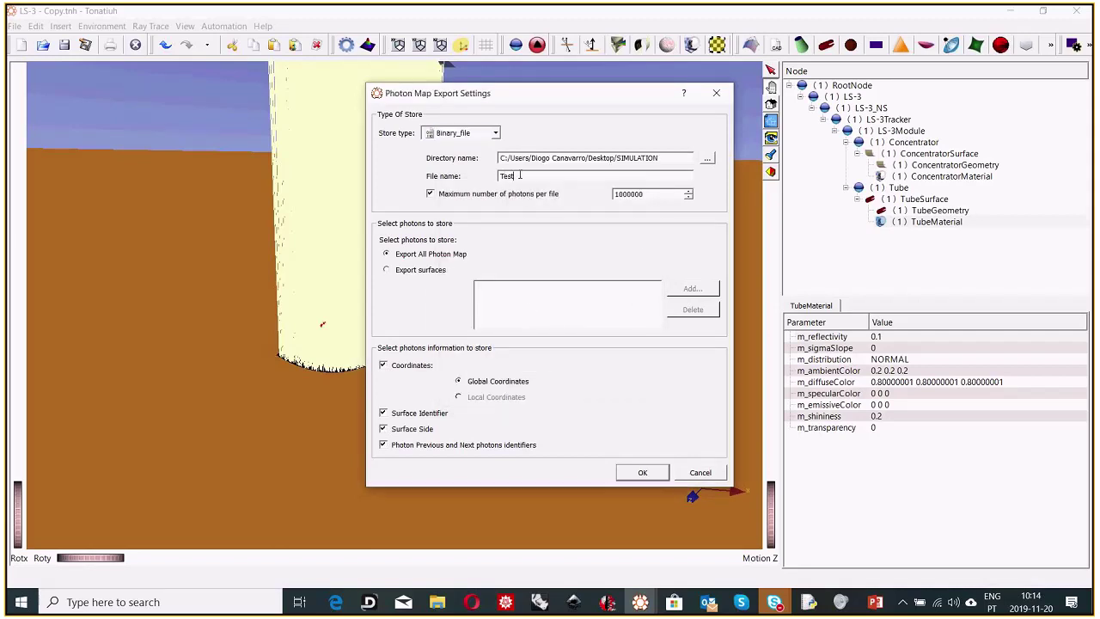
type("_C")
left_click(640, 474)
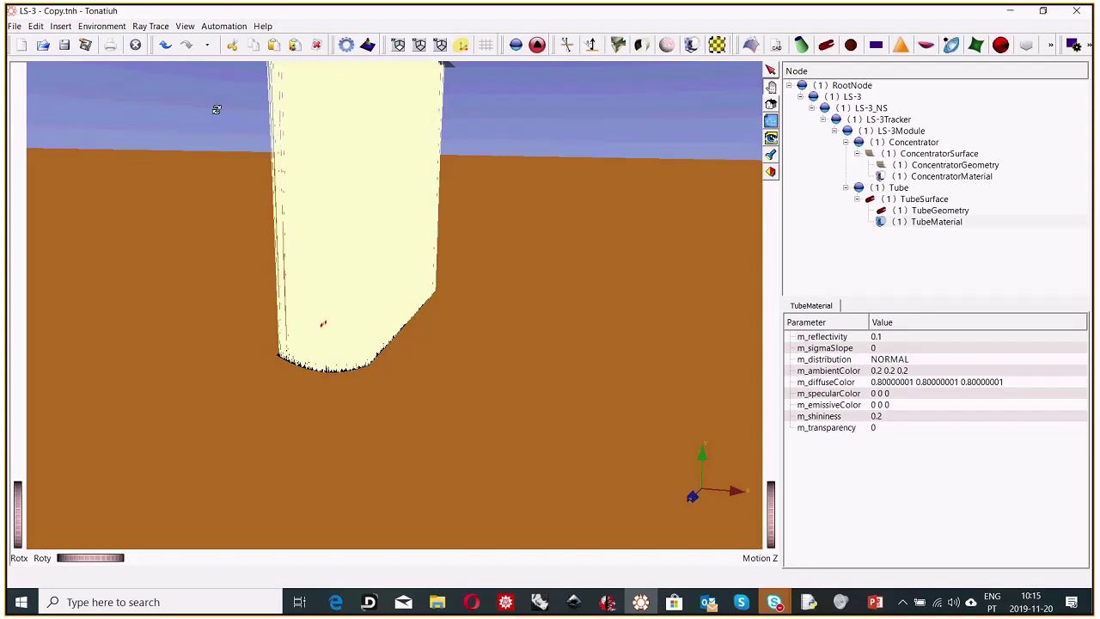
Step: Set the sun position elevation to 89.9 degrees
left_click(122, 26)
mouse_move(107, 40)
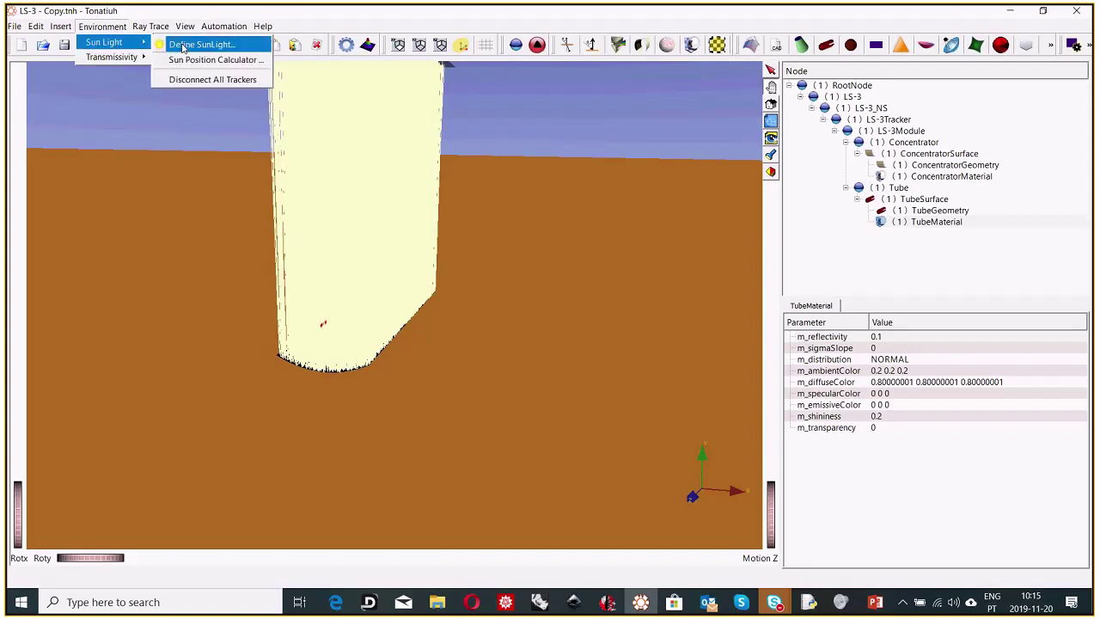
left_click(185, 45)
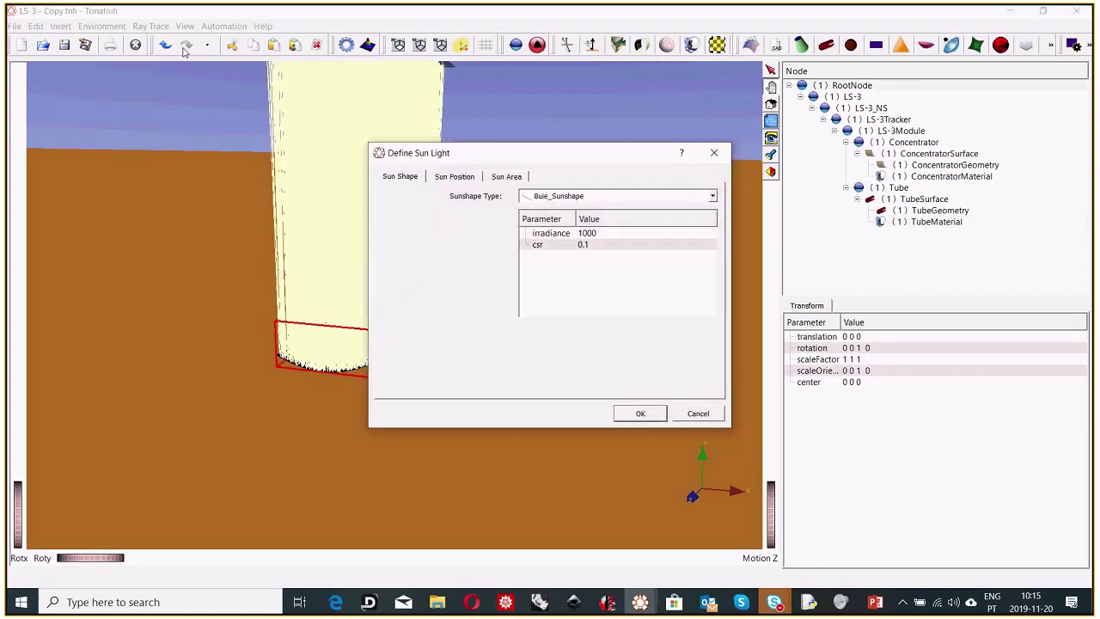
left_click(458, 179)
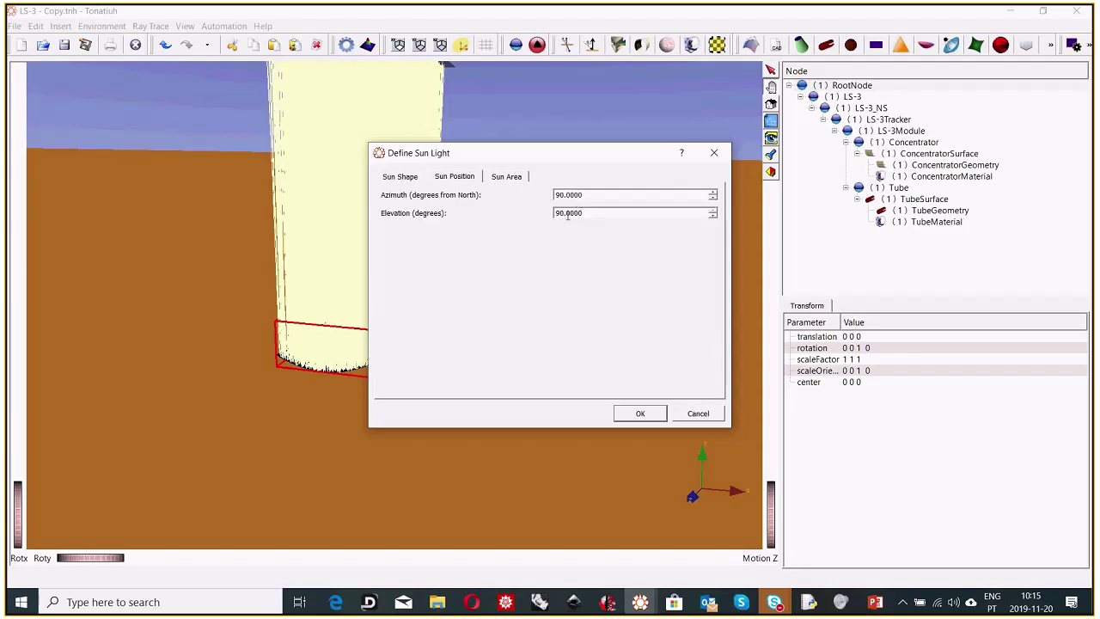
left_click_drag(565, 214, 554, 220)
type("89.9")
left_click(640, 414)
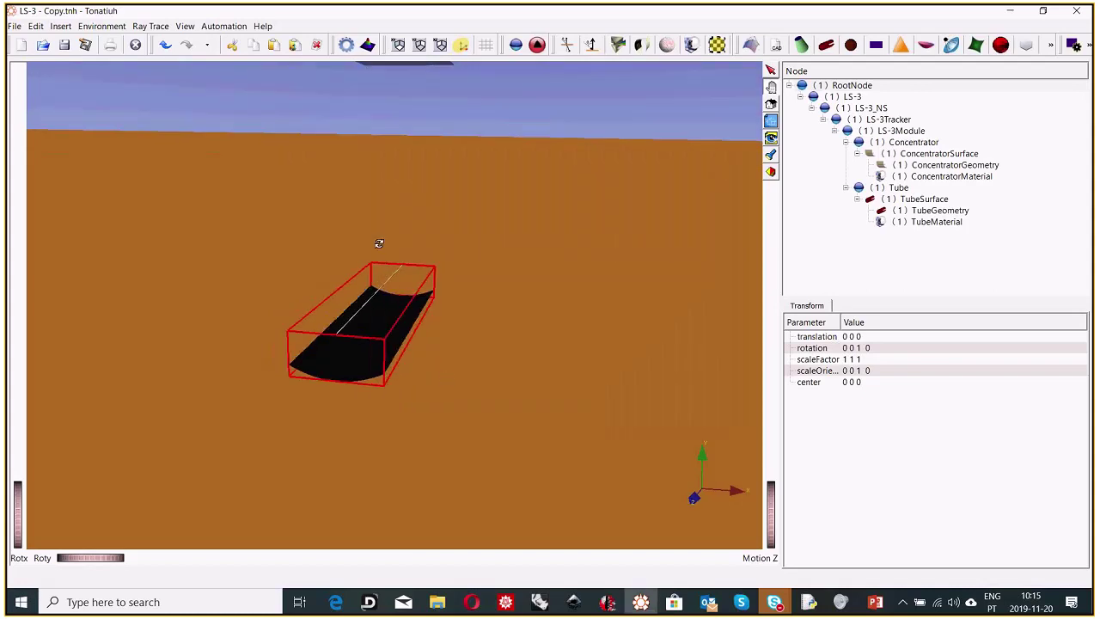
Step: Rerun the ray trace, exporting the photon map as binary file Test_1 into SIMULATION
left_click(151, 26)
left_click(154, 42)
left_click(464, 133)
left_click(469, 159)
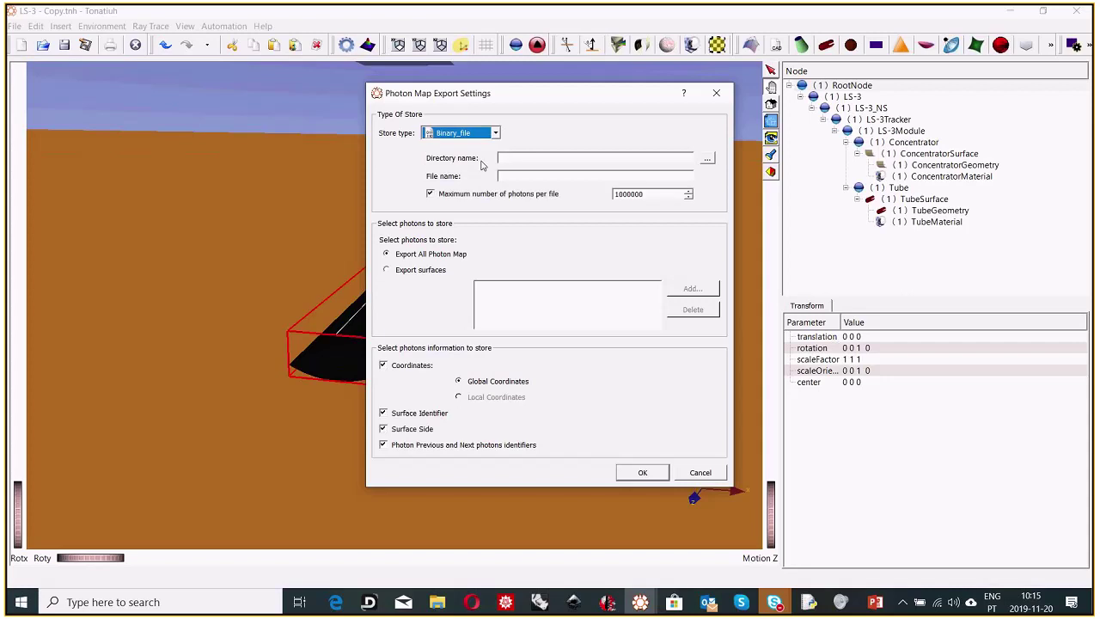
left_click(707, 159)
left_click(564, 386)
left_click(537, 176)
type("Test_")
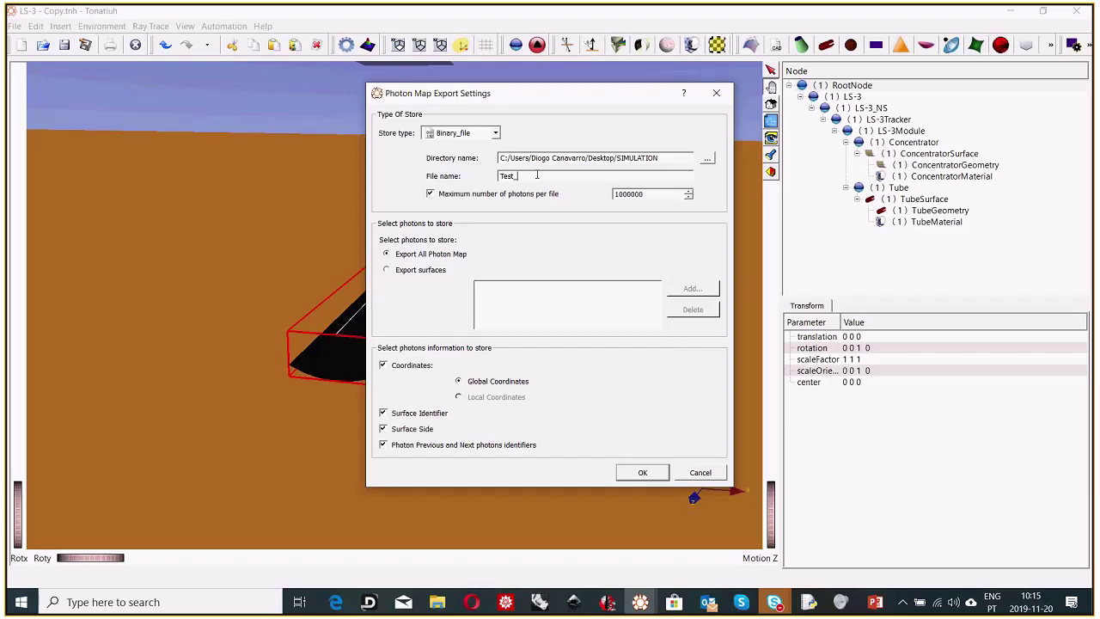
type("1")
left_click(642, 473)
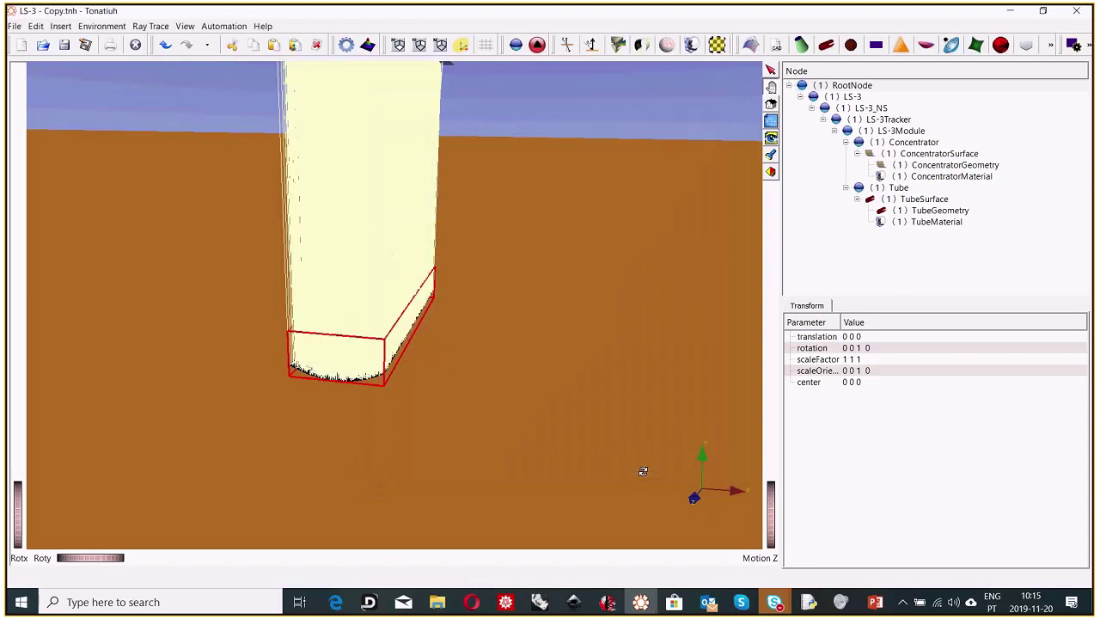
left_click(111, 29)
Step: Change the sun elevation to 89.8 degrees
mouse_move(108, 42)
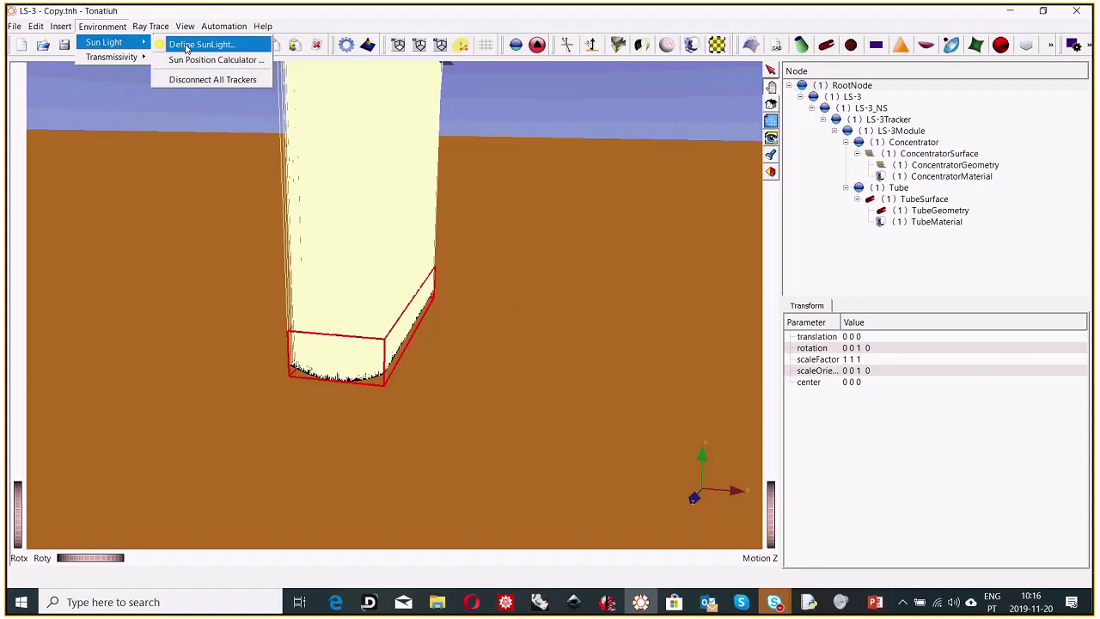
left_click(186, 44)
left_click(448, 180)
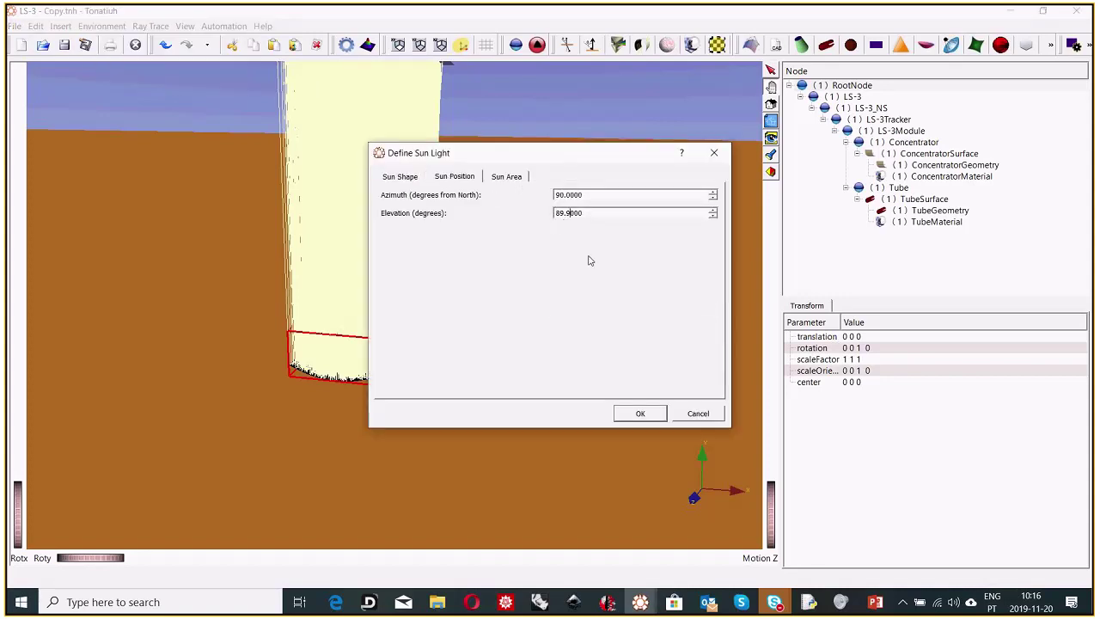
key("BackSpace")
type("8")
left_click(640, 413)
Step: Rerun the ray trace with binary photon output named Test_ in the SIMULATION folder
left_click(150, 26)
left_click(153, 42)
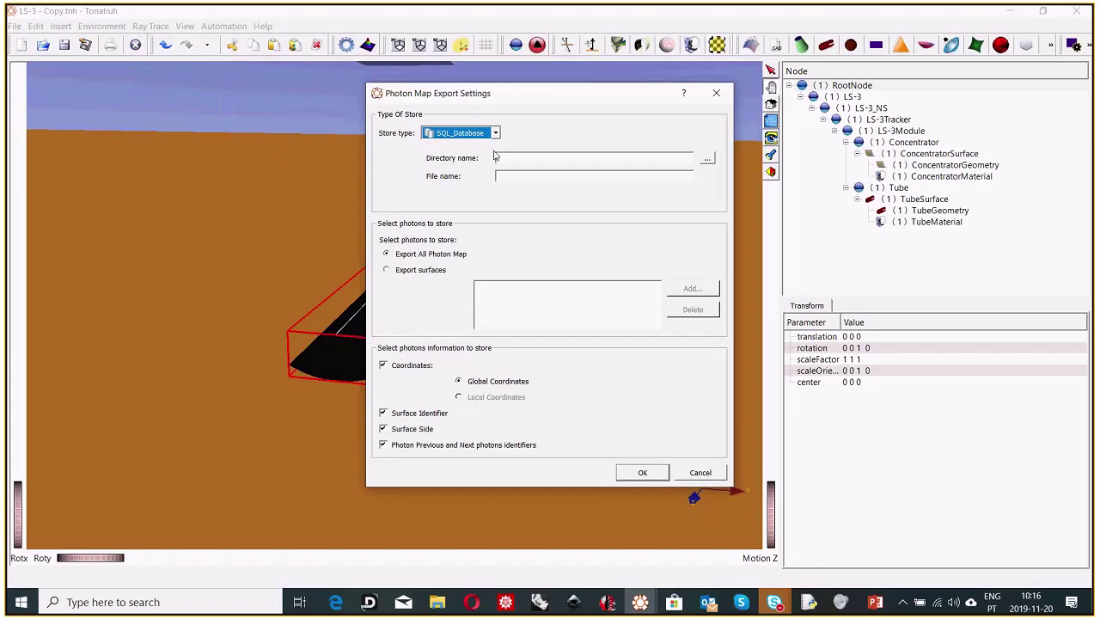
key("Up")
left_click(706, 158)
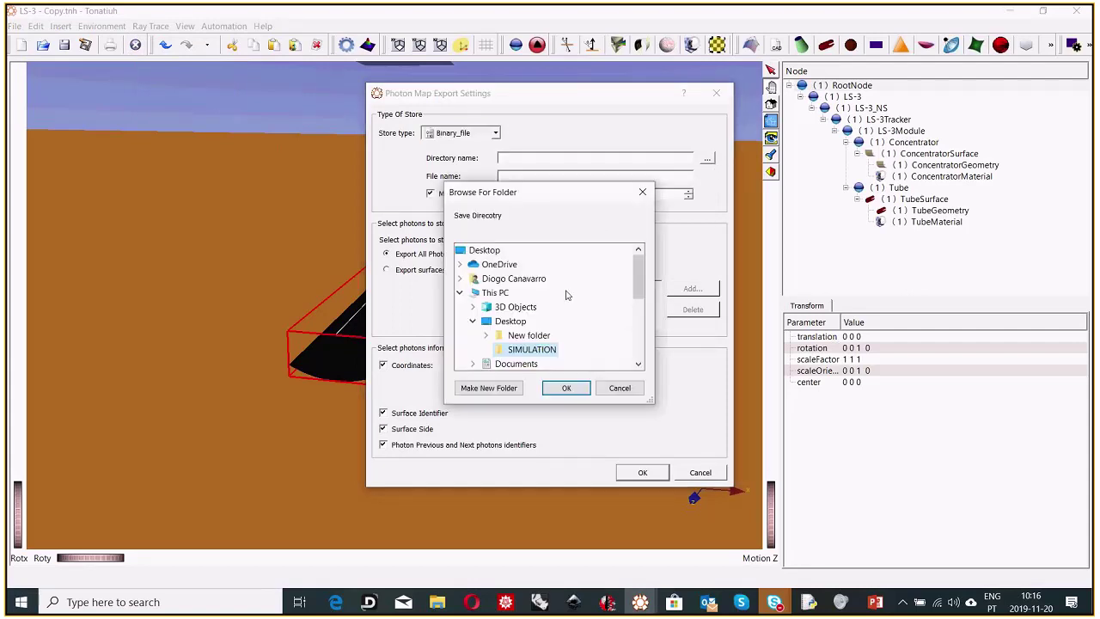
left_click(566, 388)
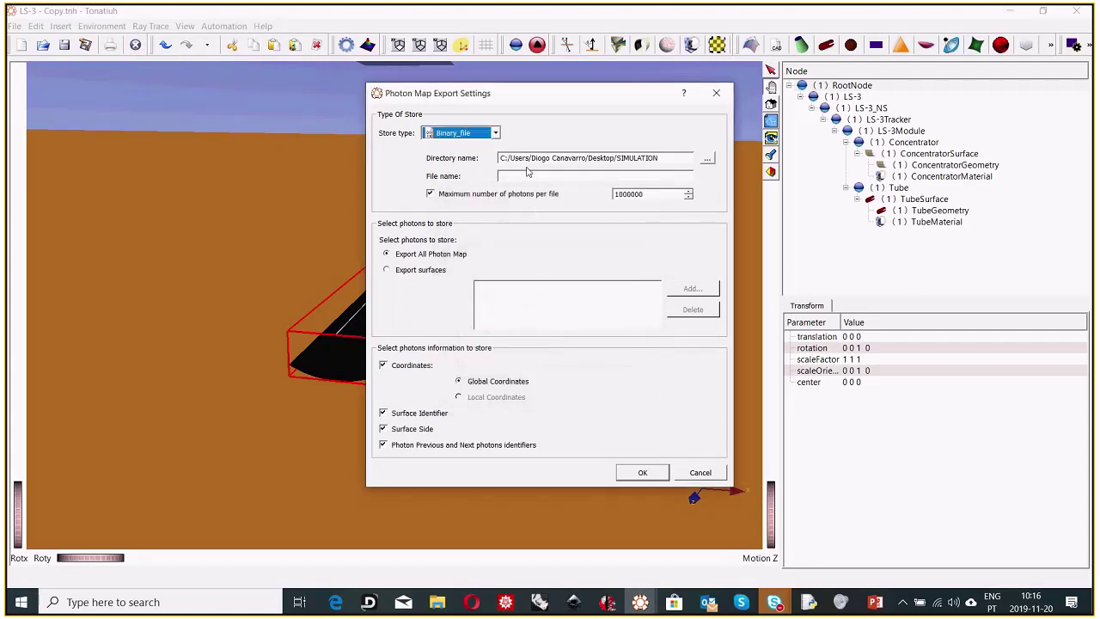
left_click(526, 175)
type("Test_")
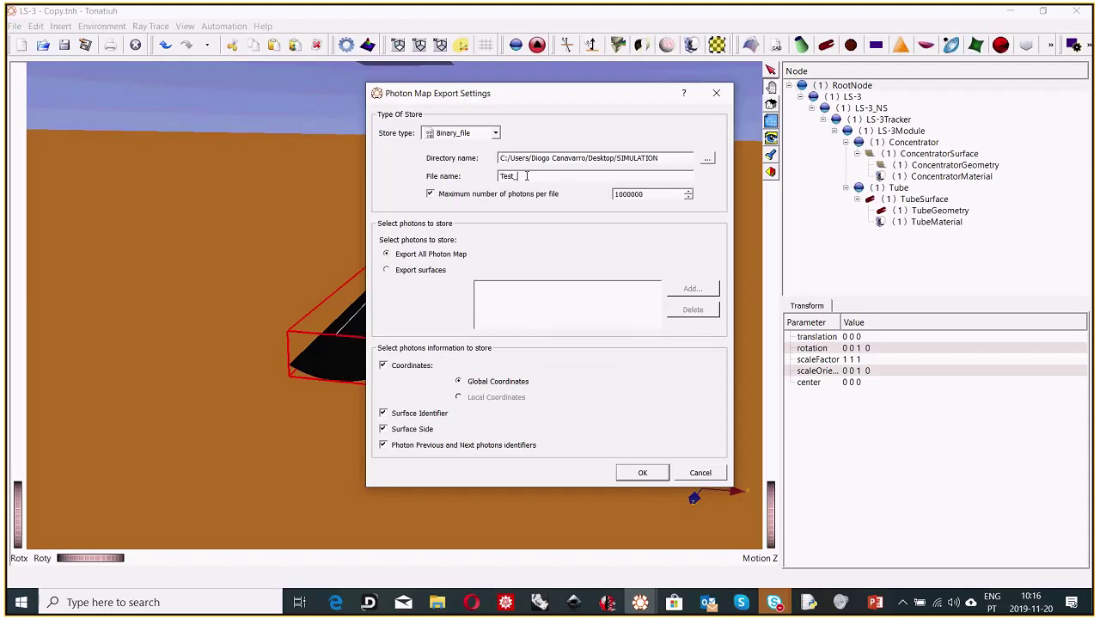
key("Return")
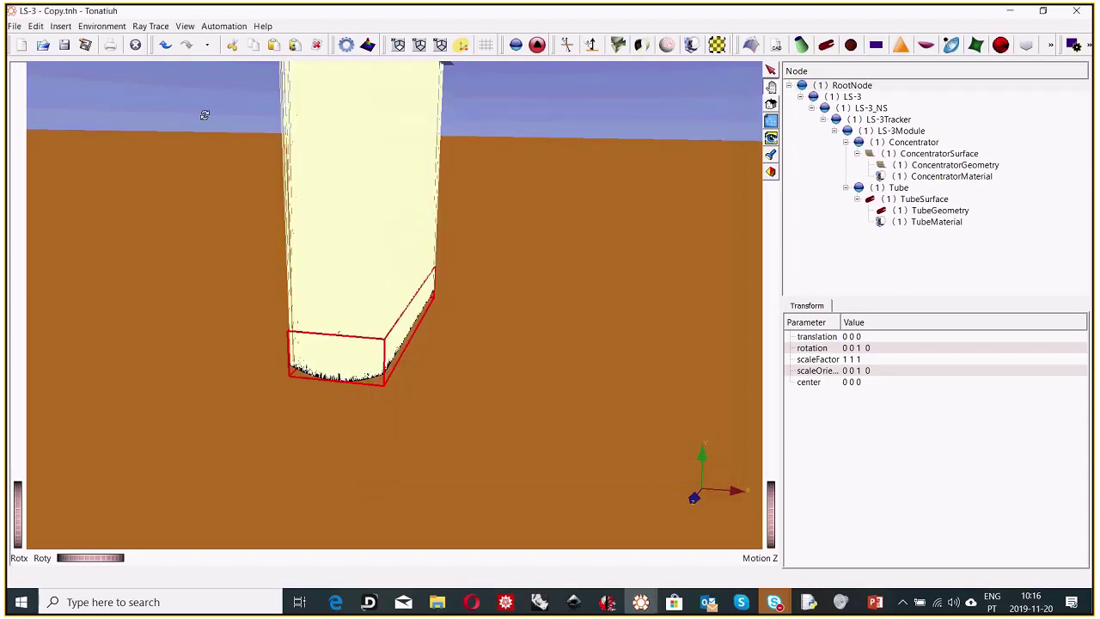
Step: Reopen the Sun Position settings and close them with the elevation unchanged
left_click(102, 25)
left_click(121, 46)
left_click(454, 176)
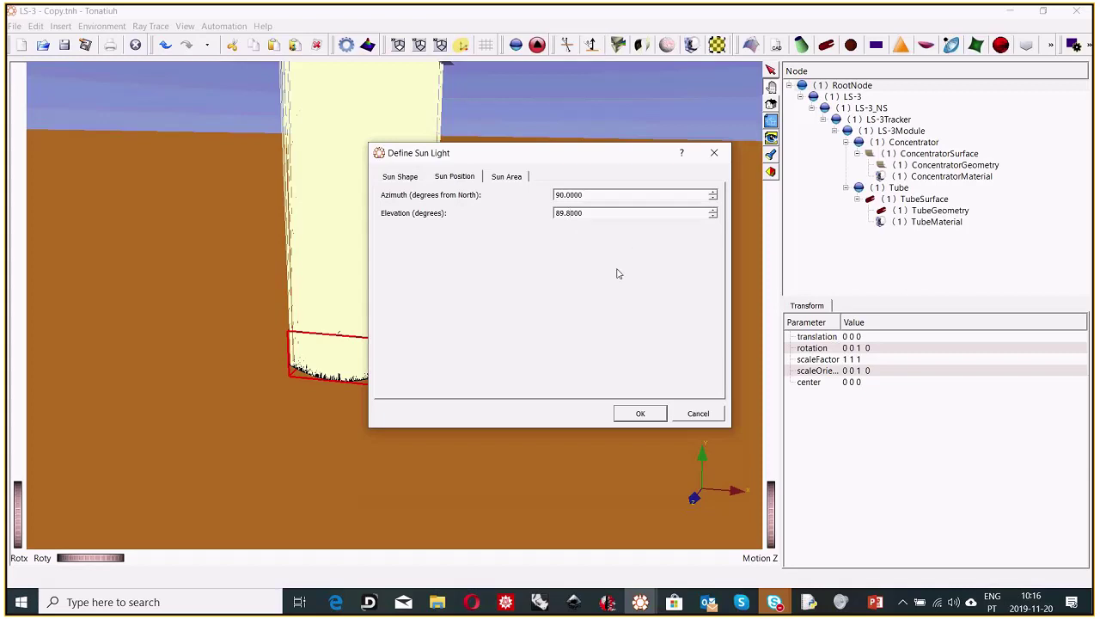
left_click(640, 413)
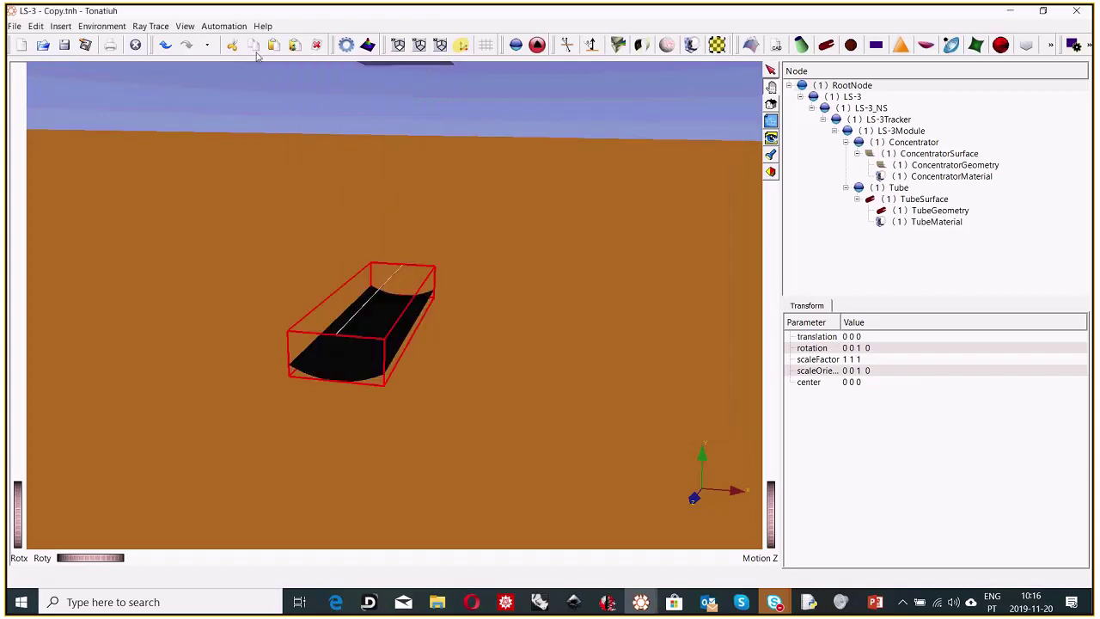
Step: Run another ray trace saving the binary photon map as Test_1 in SIMULATION
left_click(159, 26)
left_click(172, 47)
left_click(464, 132)
left_click(498, 160)
left_click(706, 158)
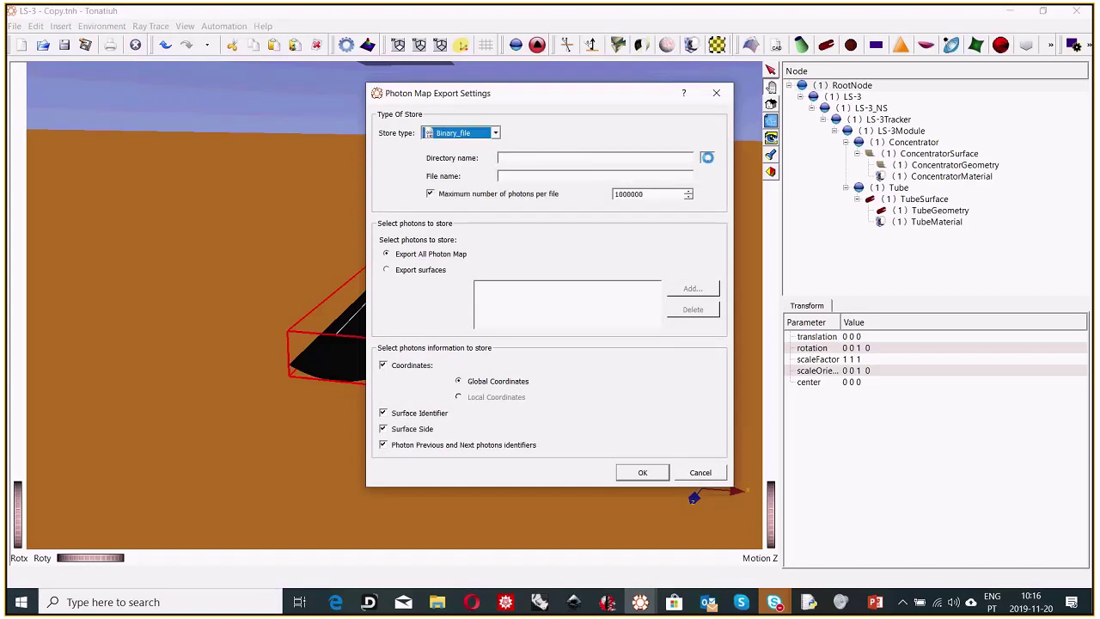
left_click(545, 349)
left_click(567, 387)
left_click(537, 175)
type("Test_1")
left_click(642, 472)
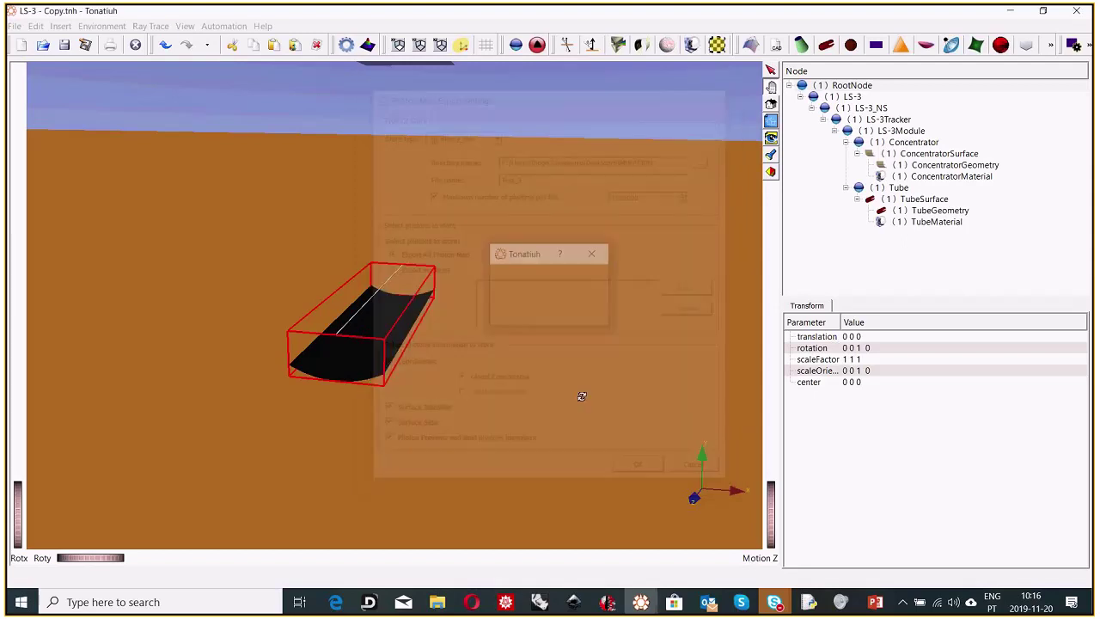
Step: Change the sun elevation's decimal digit to 9 and apply it
left_click(101, 26)
mouse_move(99, 42)
left_click(198, 41)
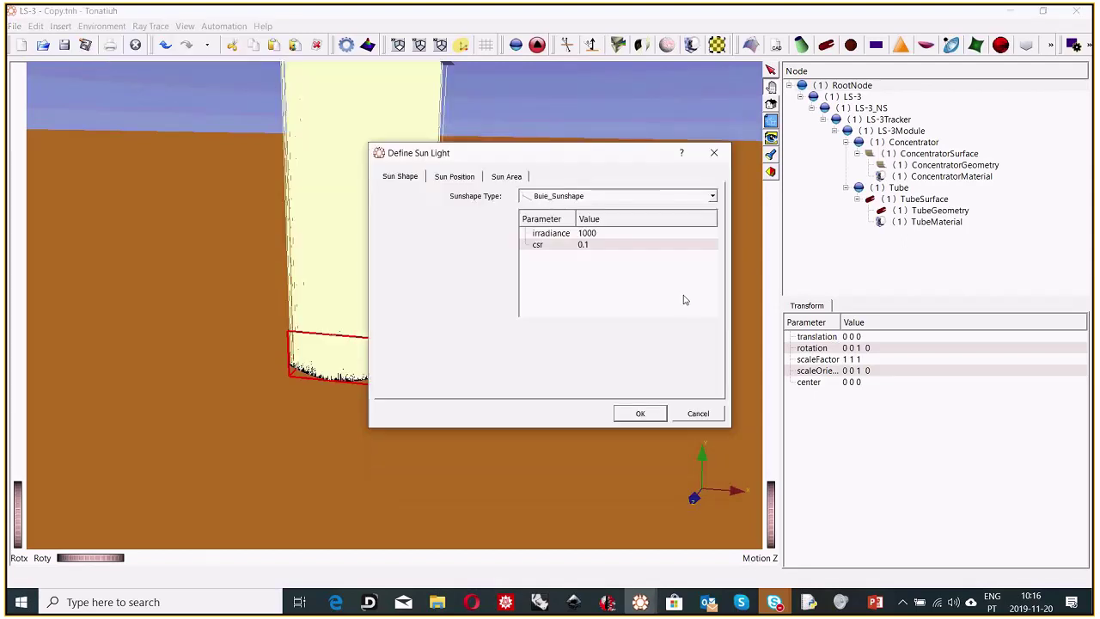
left_click(459, 177)
left_click(569, 213)
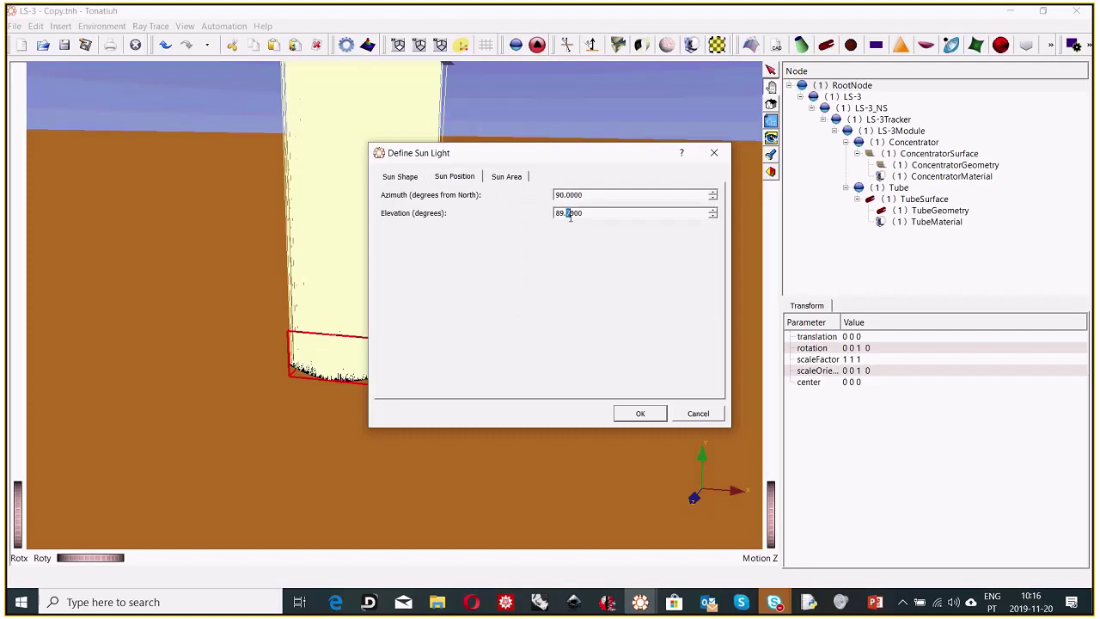
key("shift+Left")
type("9")
left_click(637, 413)
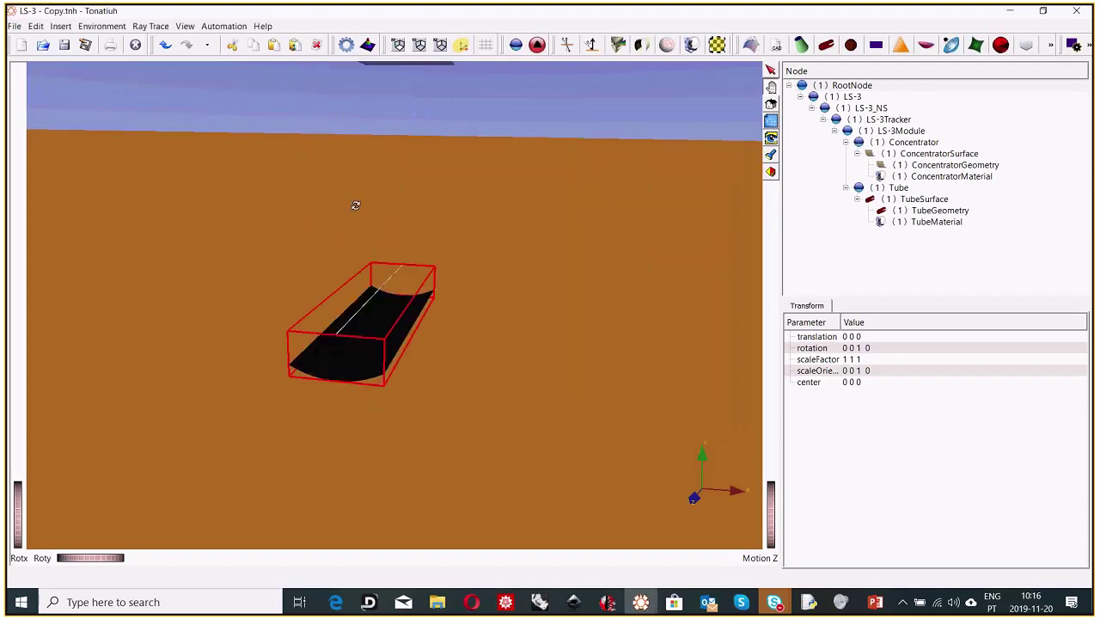
Step: Run a ray trace exporting the binary photon map as Test_1 into SIMULATION
left_click(150, 25)
left_click(189, 104)
left_click(462, 134)
left_click(455, 152)
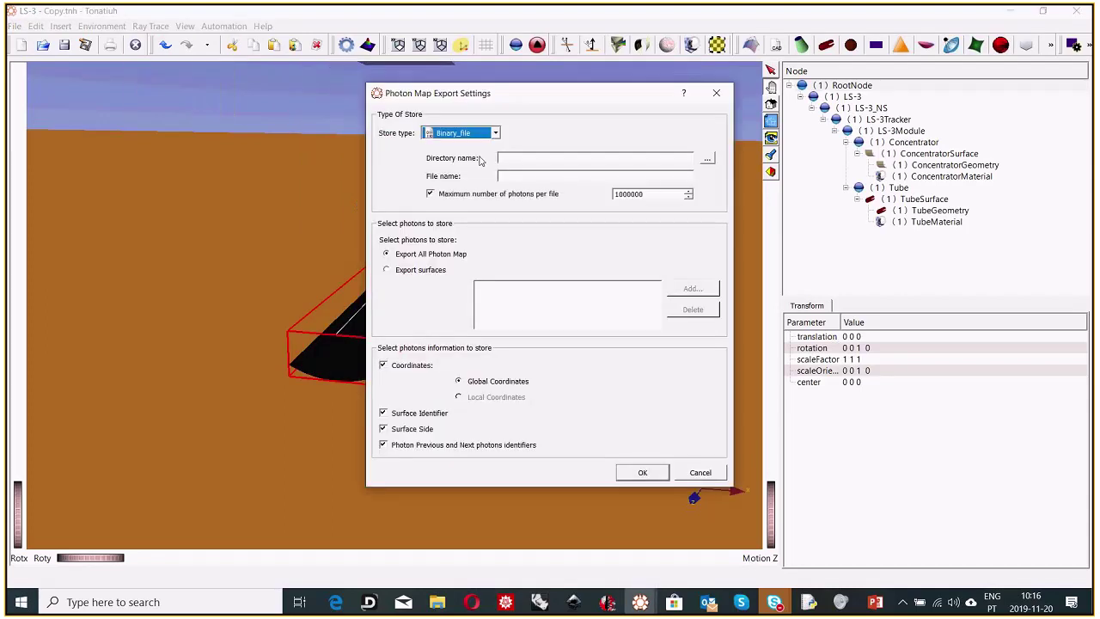
left_click(706, 158)
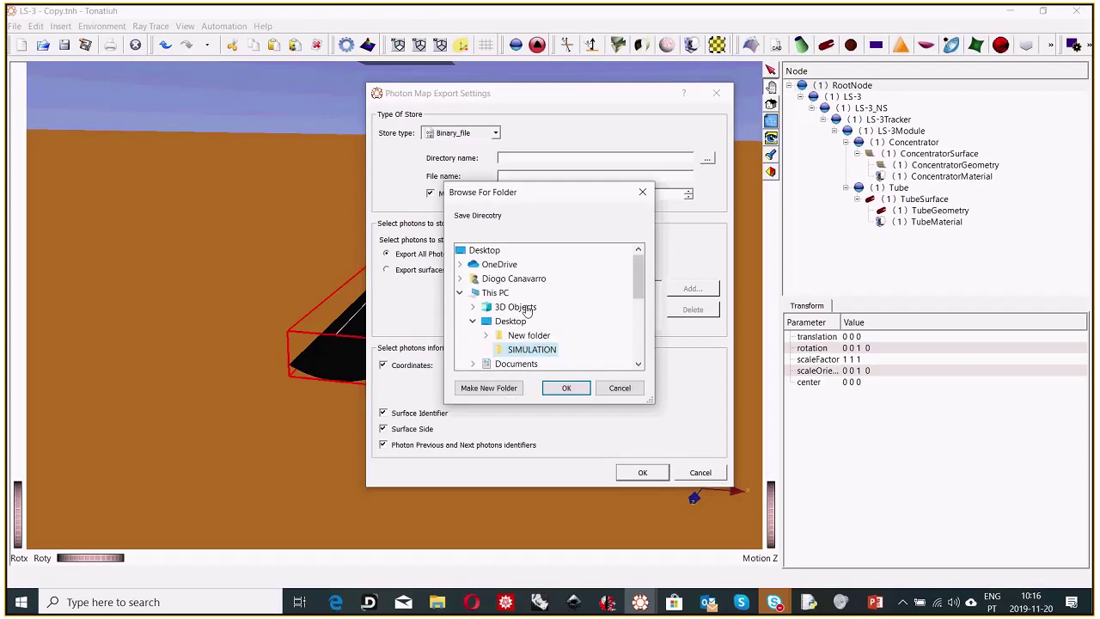
left_click(573, 388)
left_click(534, 177)
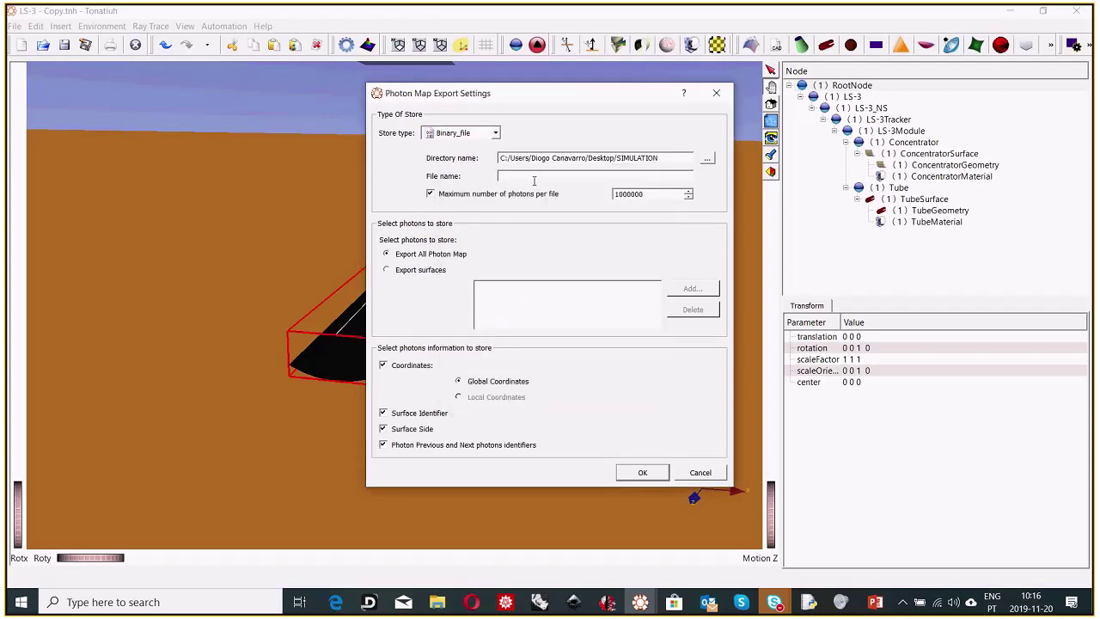
type("Test_1")
left_click(643, 472)
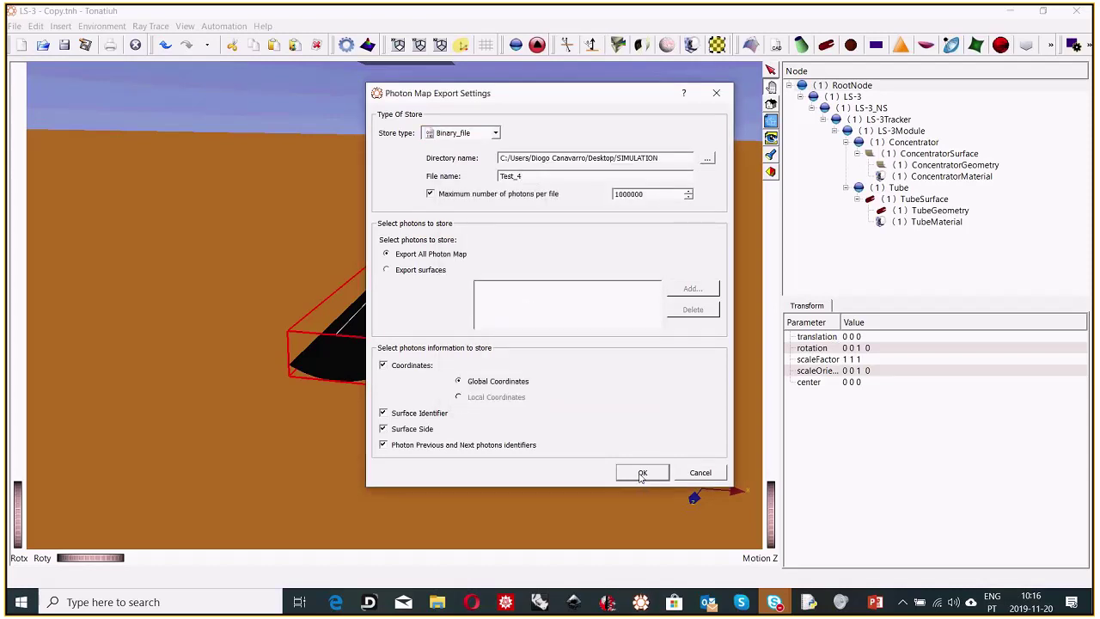
Step: Start another ray trace with binary storage, then cancel the export settings
left_click(147, 25)
mouse_move(102, 26)
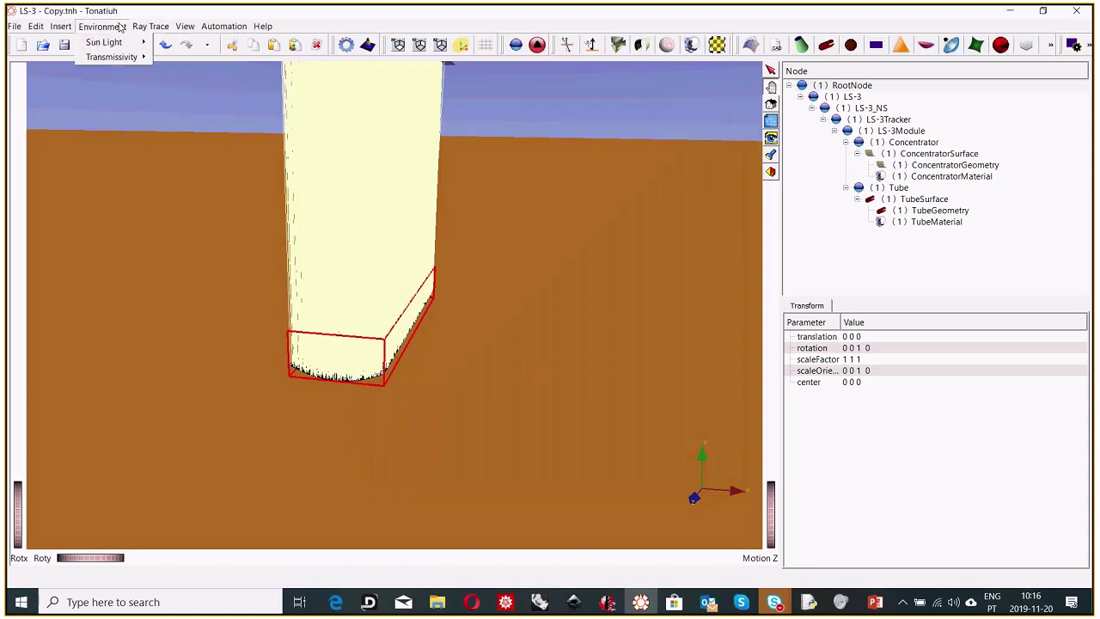
left_click(159, 43)
left_click(481, 134)
left_click(455, 162)
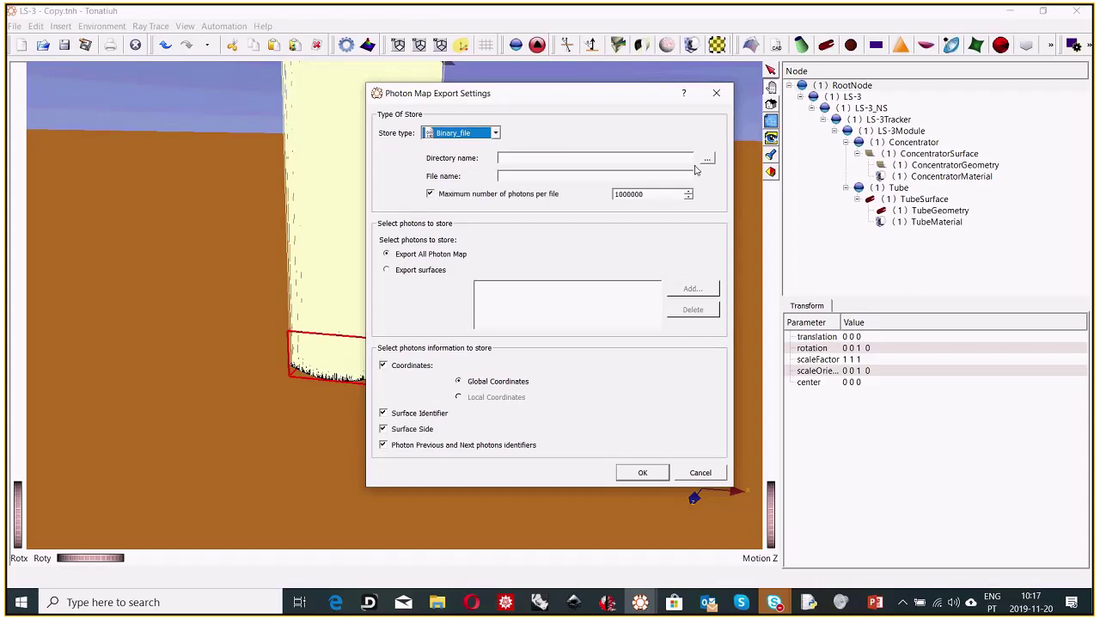
left_click(691, 472)
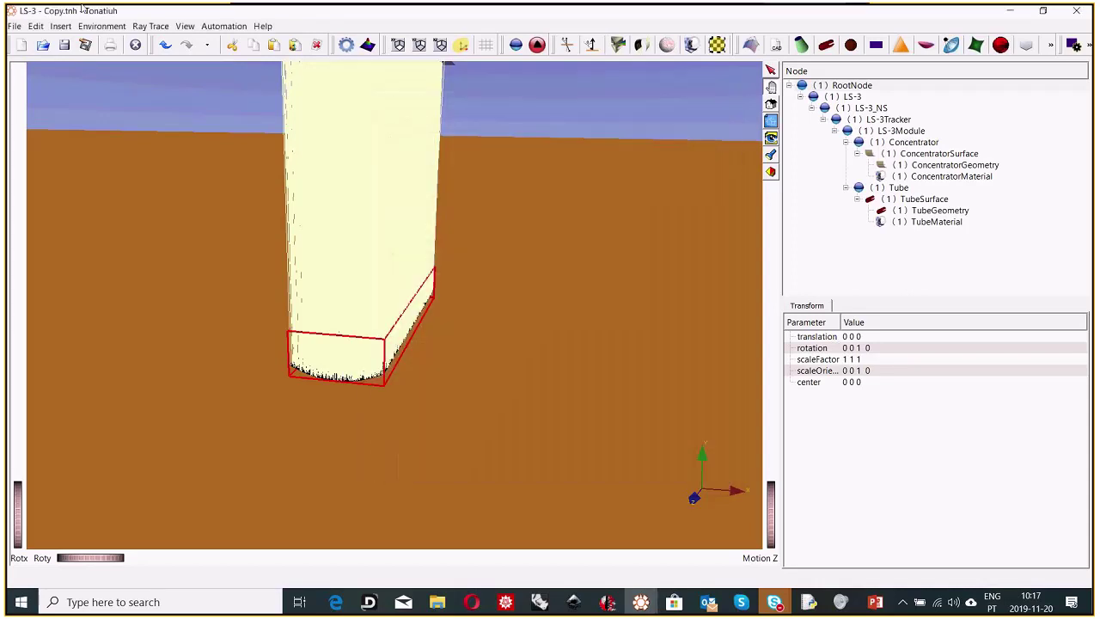
Step: Set the sun position elevation to 89.5 degrees
left_click(102, 26)
mouse_move(117, 43)
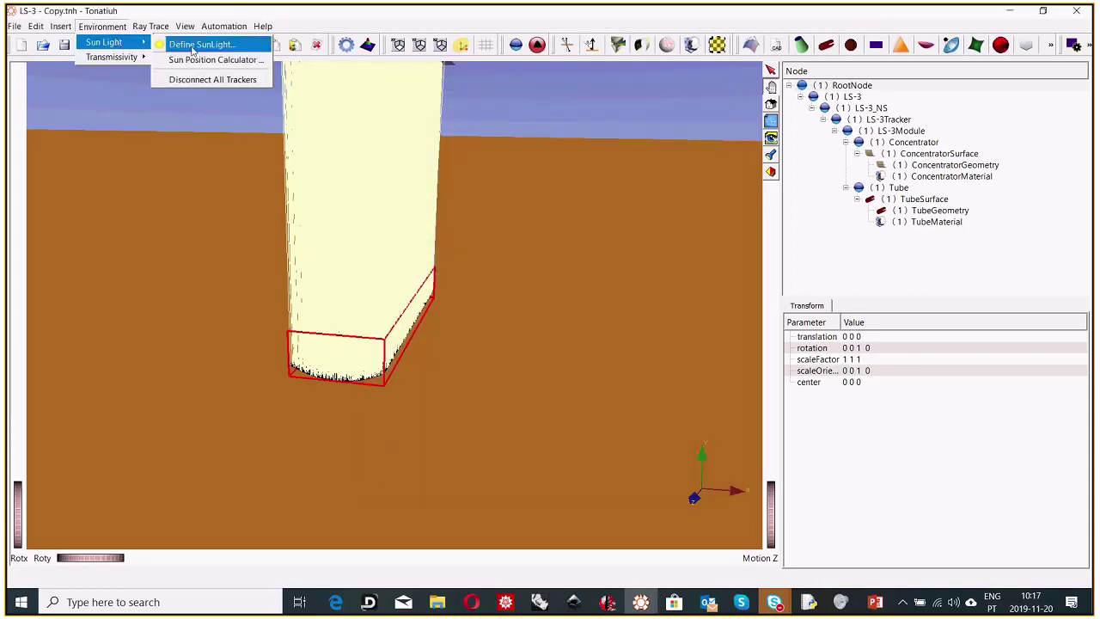
left_click(194, 43)
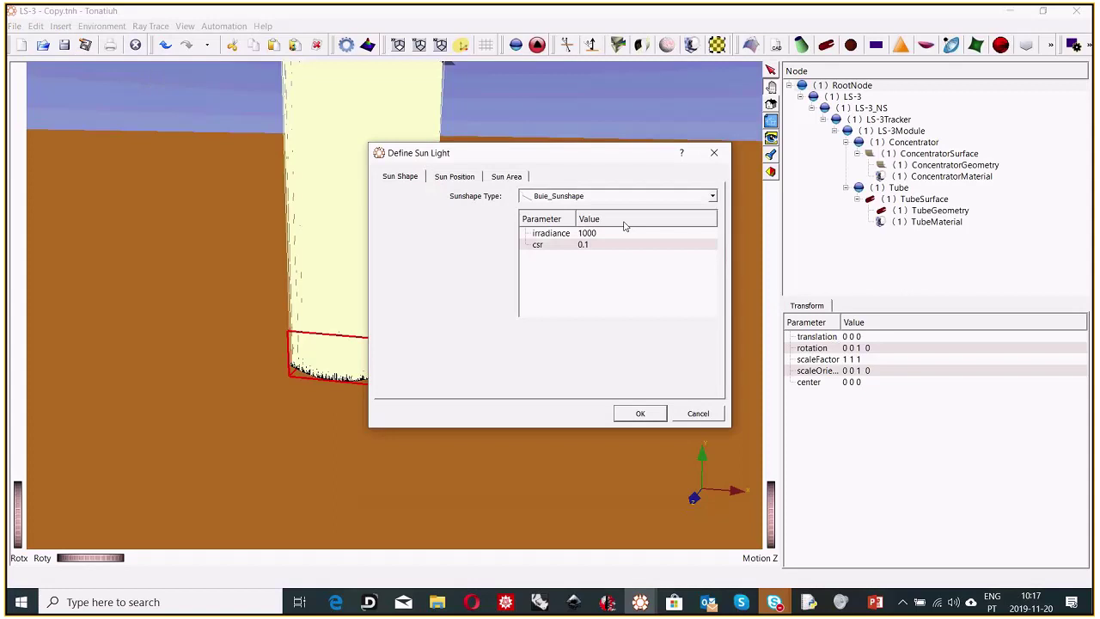
key("ctrl+Tab")
type("5")
left_click(651, 416)
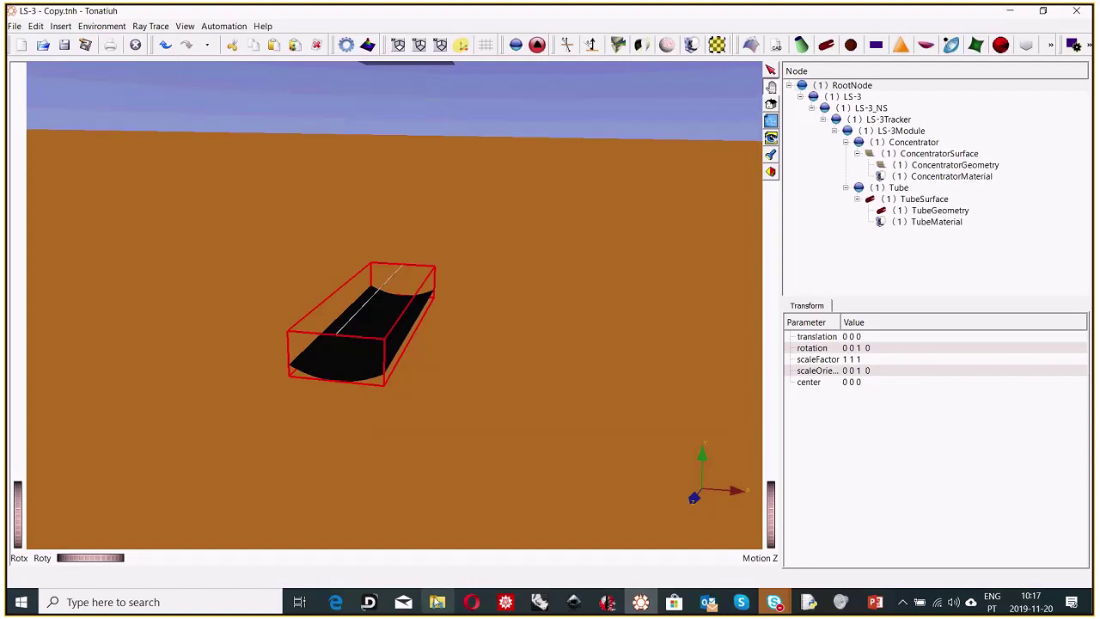
Step: Check the SIMULATION folder contents, then return to Tonatiuh's Ray Trace menu
mouse_move(437, 601)
left_click(443, 569)
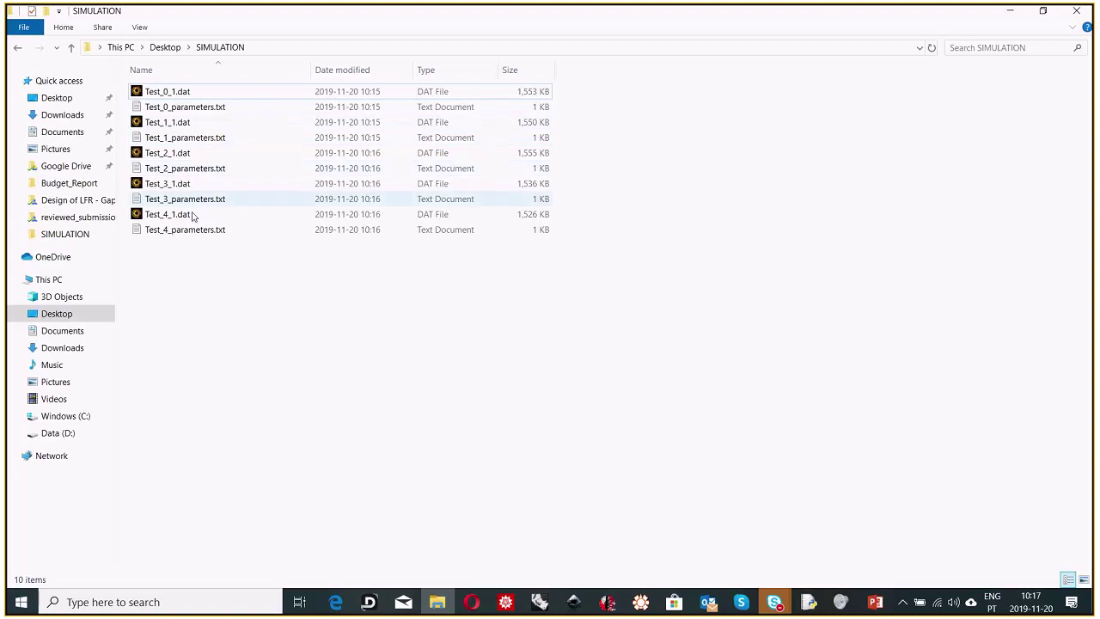
left_click(1010, 11)
left_click(150, 26)
Step: Run a ray trace exporting a binary photon map named Test_5 to the SIMULATION folder
left_click(172, 93)
left_click(478, 133)
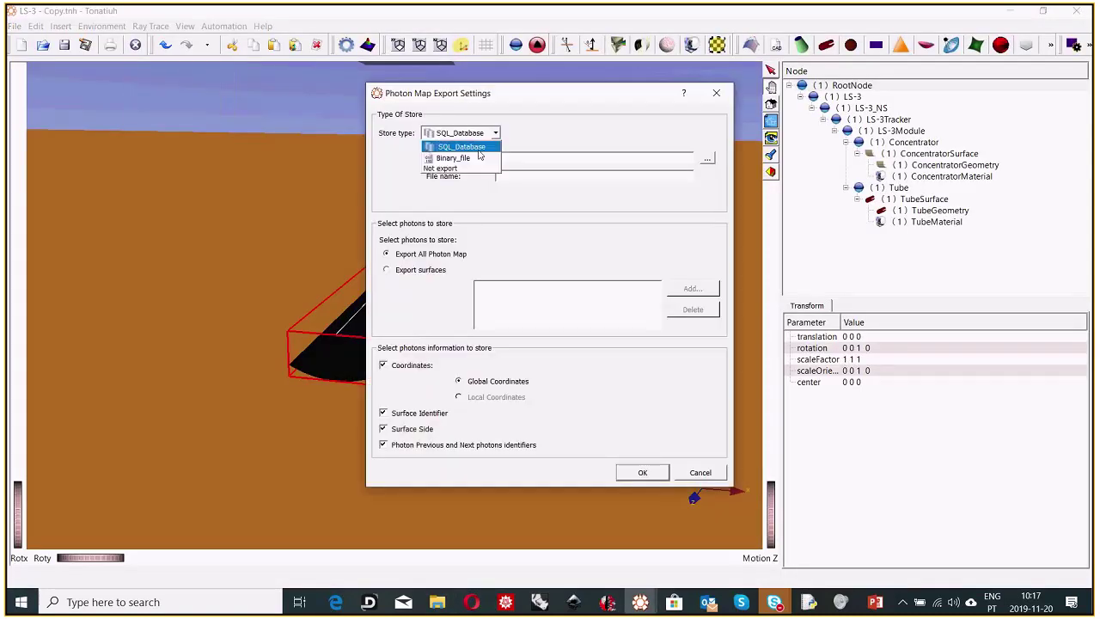
left_click(464, 158)
left_click(707, 158)
left_click(567, 389)
left_click(518, 177)
type("Test_5")
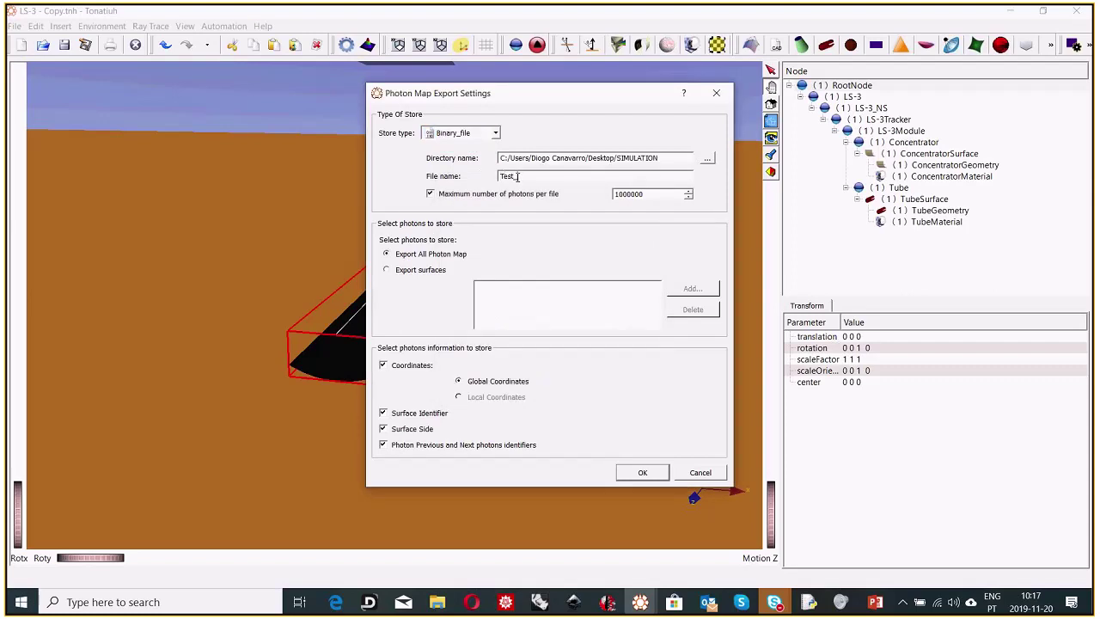
left_click(642, 472)
Step: Apply a new sun position in the Sun Light definition
left_click(101, 26)
mouse_move(110, 42)
left_click(194, 41)
left_click(463, 178)
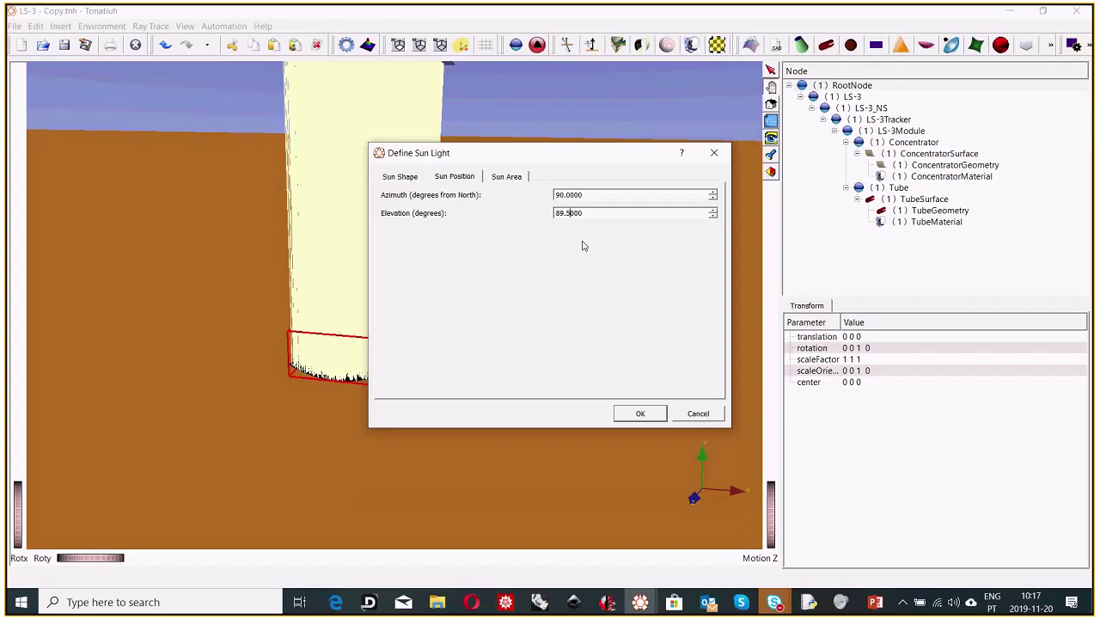
left_click(640, 414)
Step: Rerun the ray trace, saving the binary photon map as Test_6 in SIMULATION
left_click(162, 24)
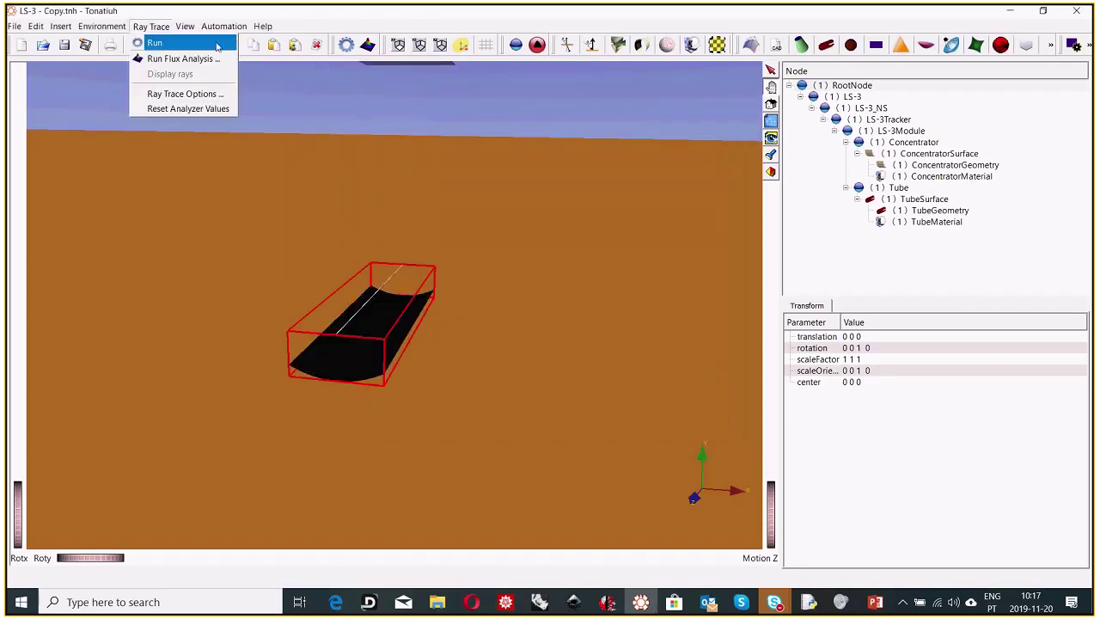
left_click(219, 40)
left_click(486, 146)
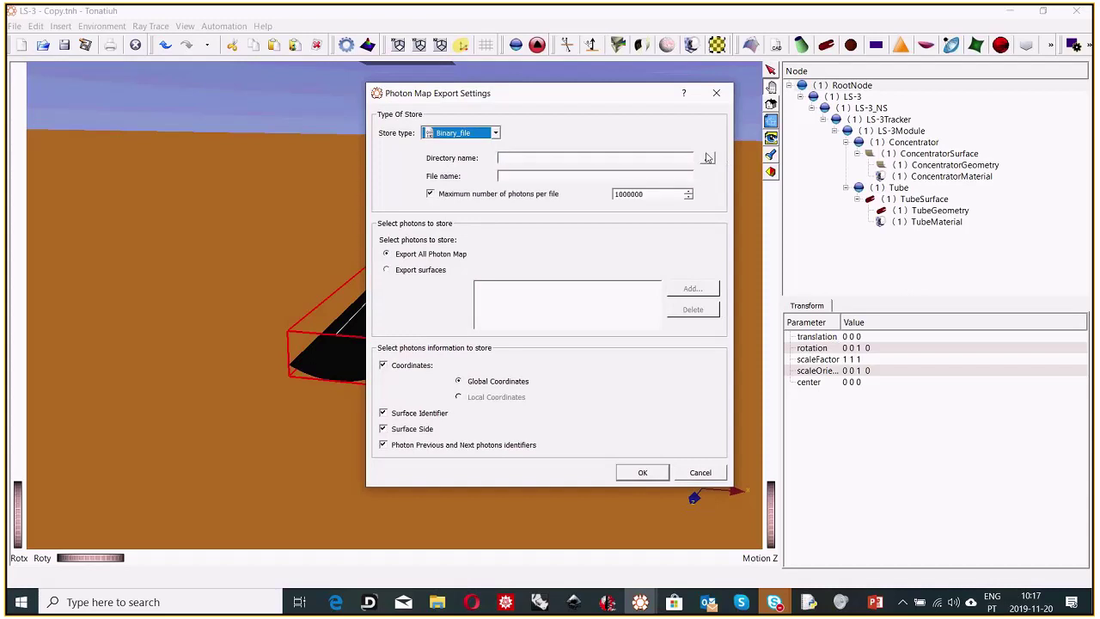
left_click(707, 158)
left_click(566, 387)
left_click(524, 176)
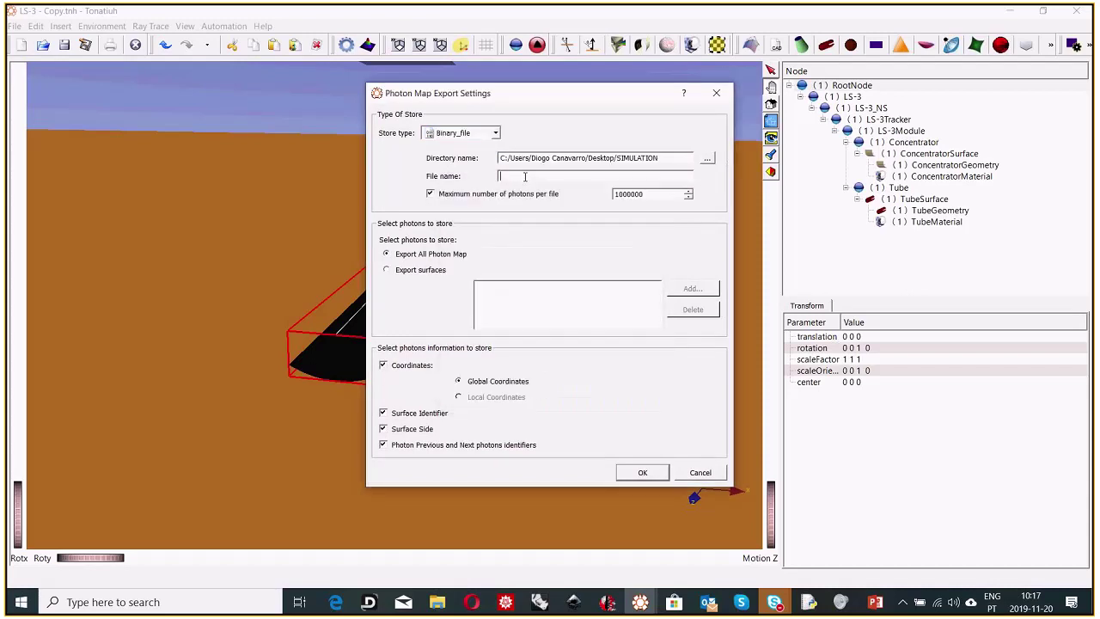
type("Test_S")
key("BackSpace")
type("6")
left_click(641, 474)
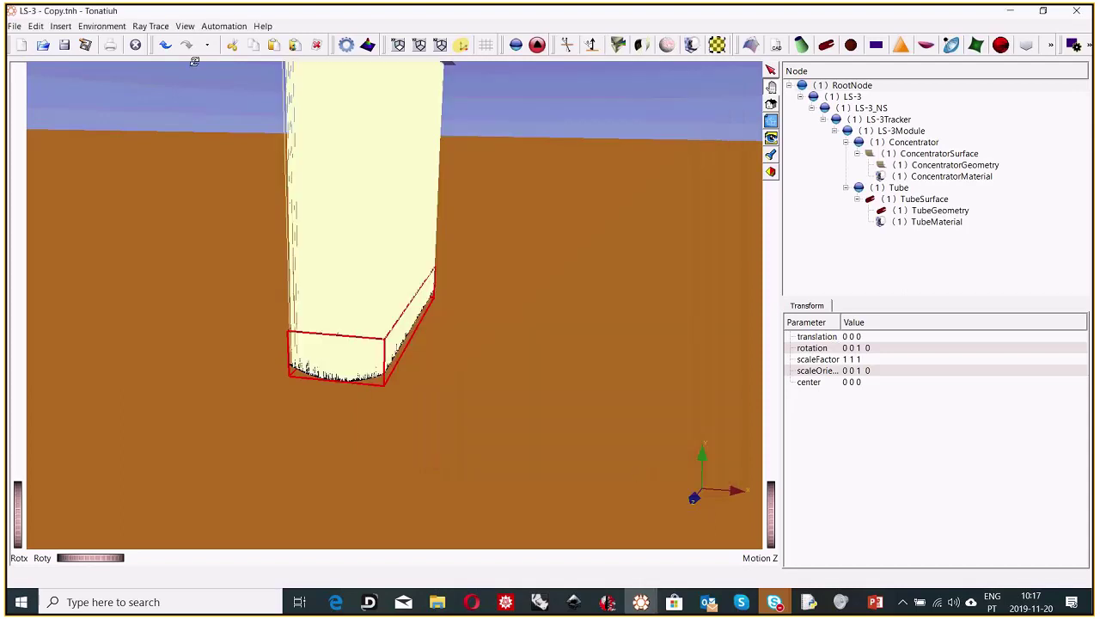
Step: Change the sun elevation on the Sun Position settings by entering 3, and apply it
left_click(126, 26)
mouse_move(136, 28)
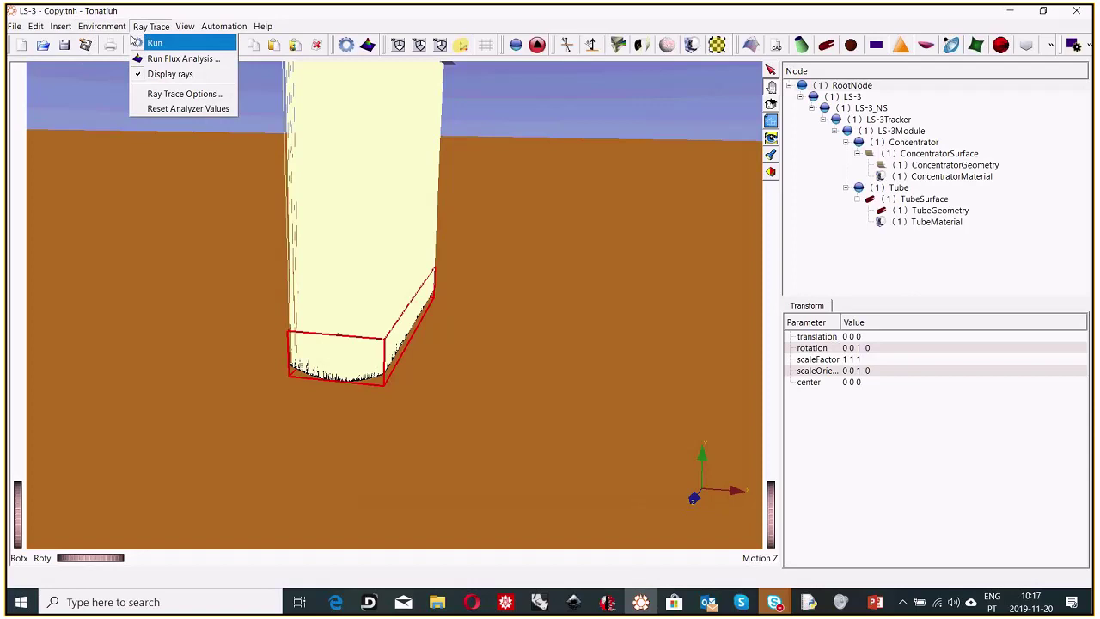
mouse_move(102, 26)
left_click(191, 40)
key("ctrl+Tab")
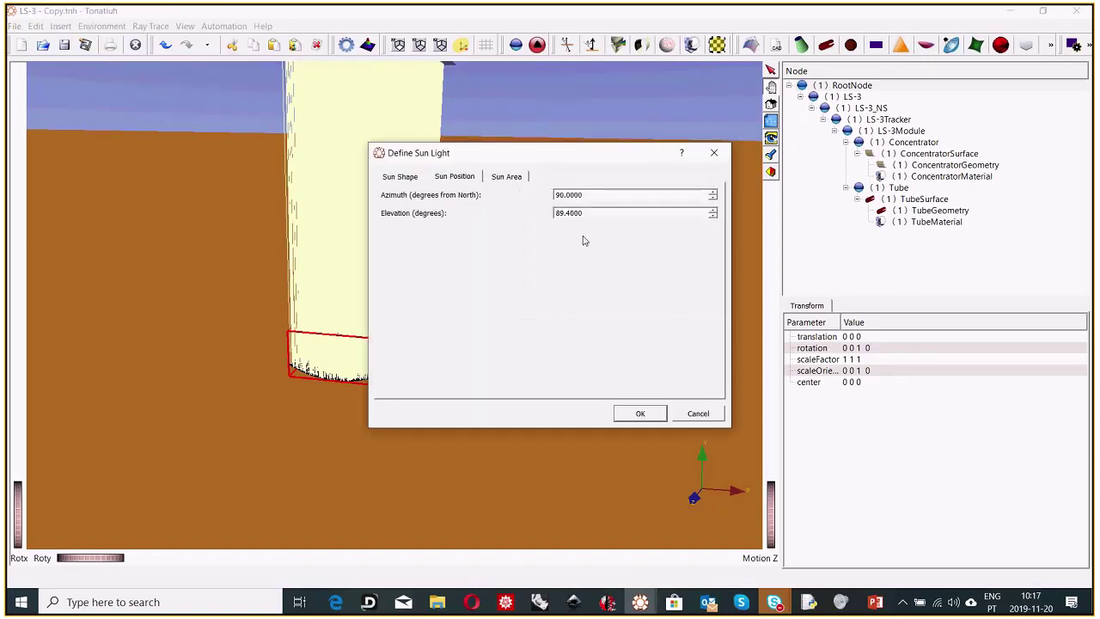
type("3")
left_click(640, 413)
Step: Check the SIMULATION folder, then rerun the trace exporting binary photon map Test_7 there
left_click(437, 602)
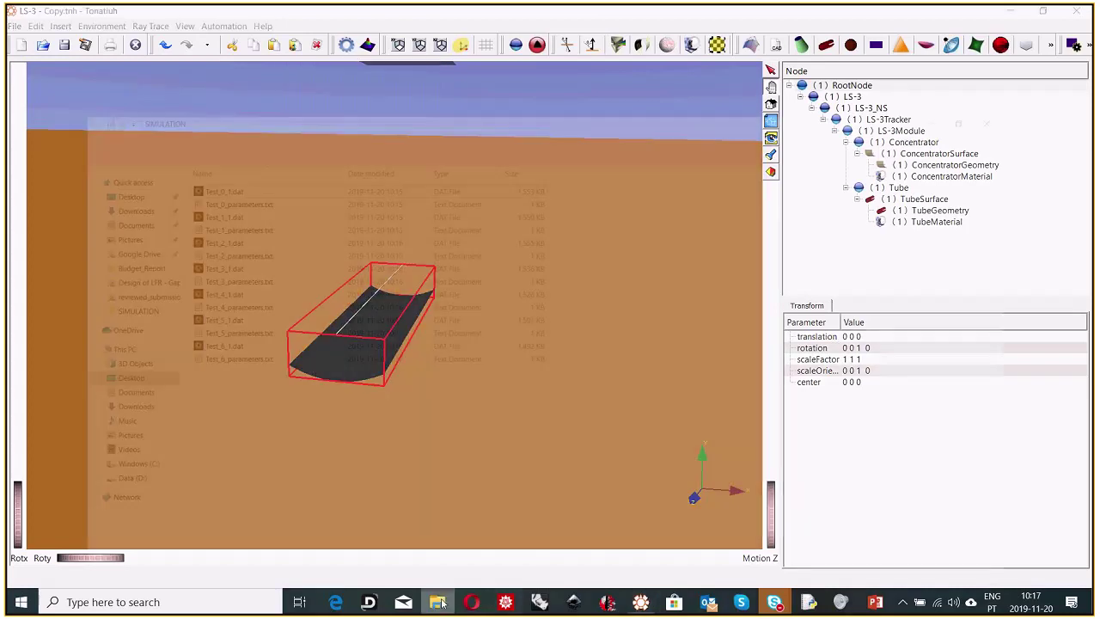
left_click(437, 602)
left_click(152, 26)
left_click(172, 94)
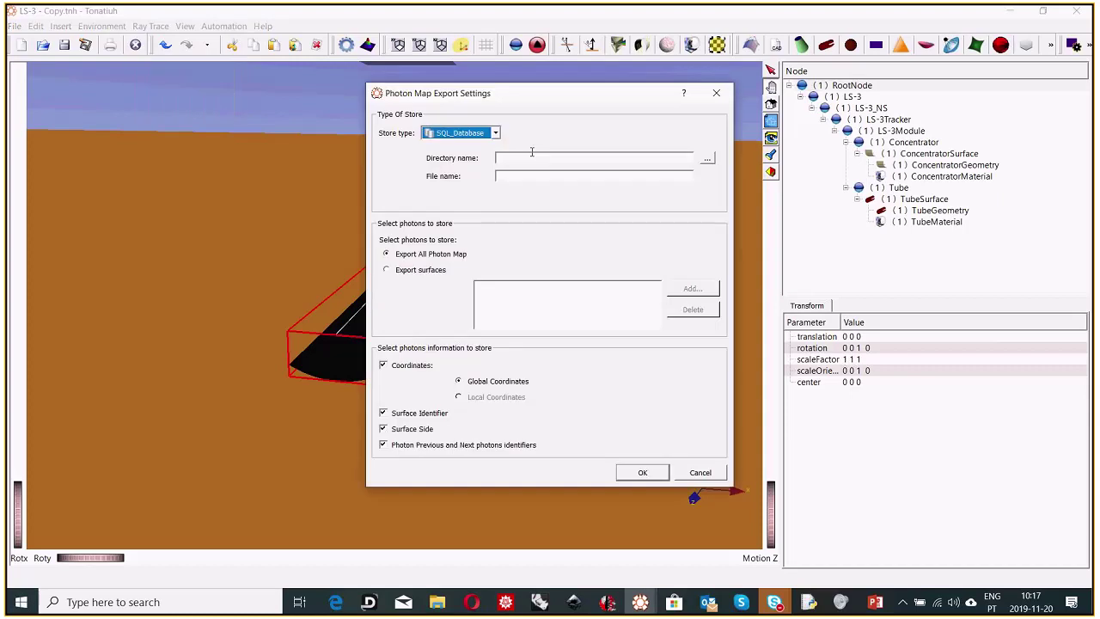
left_click(707, 158)
left_click(569, 389)
key("Up")
left_click(707, 158)
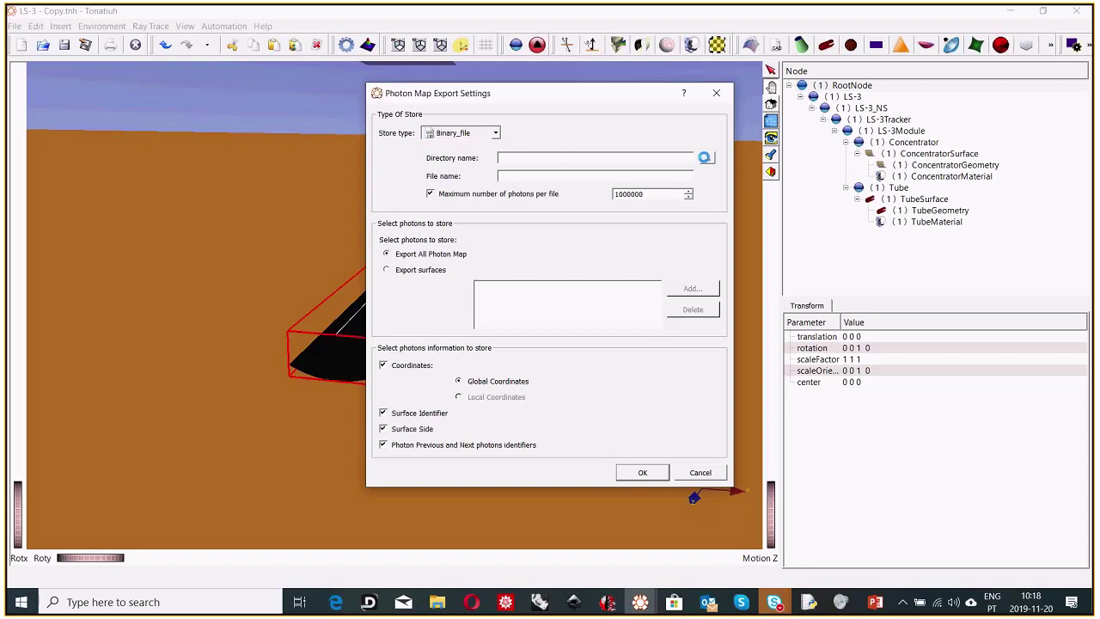
left_click(566, 388)
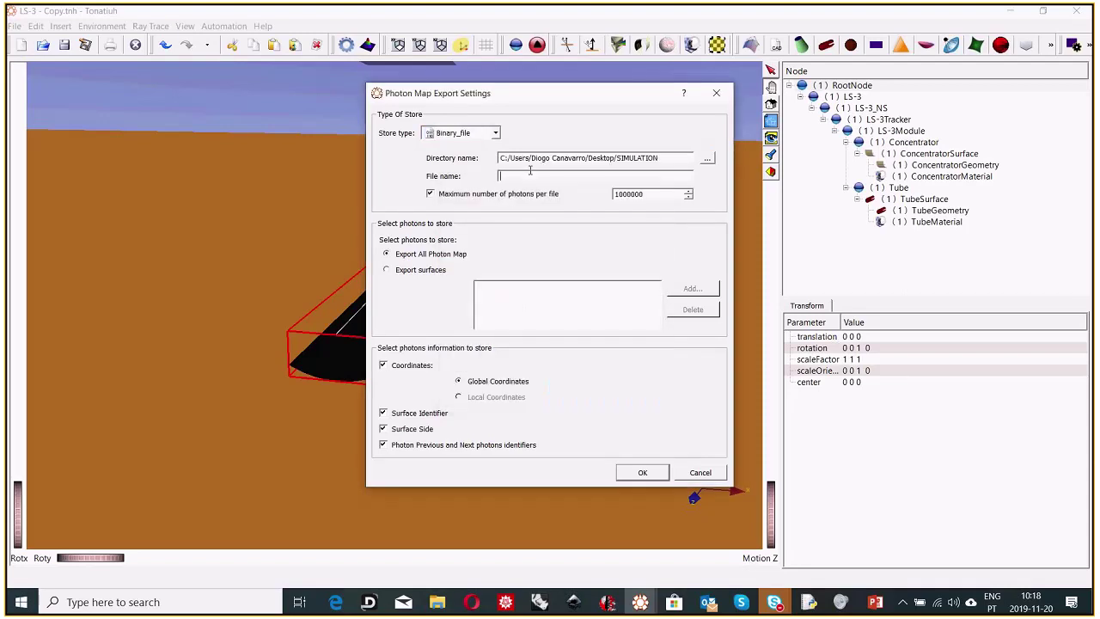
left_click(529, 170)
type("Test_7")
left_click(660, 472)
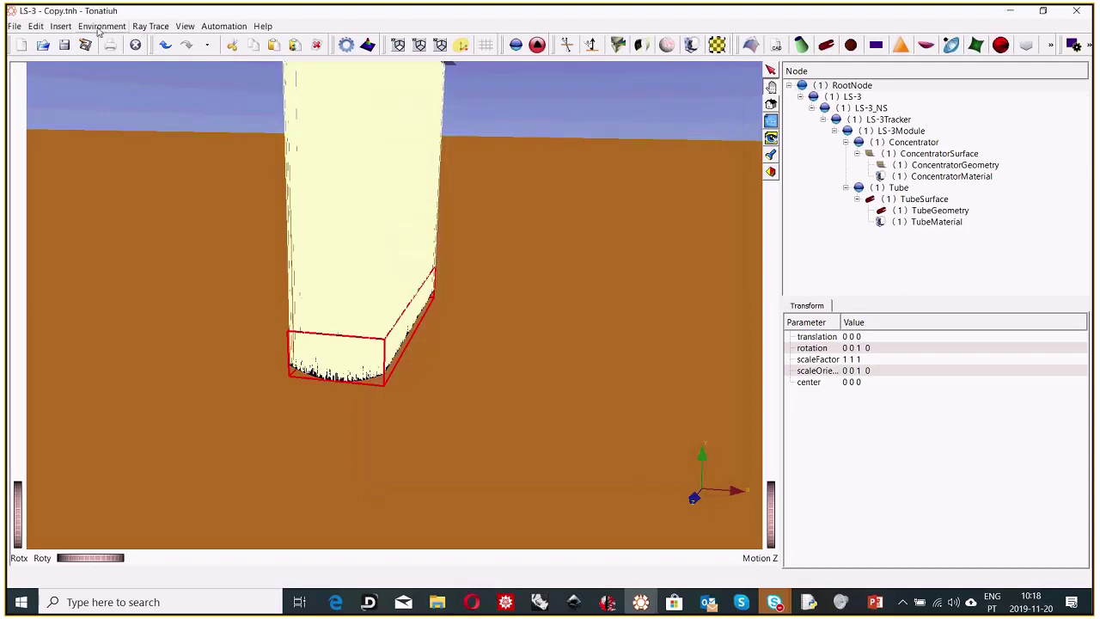
Step: Change the sun elevation's last digit to 2 and apply it
left_click(102, 26)
mouse_move(145, 41)
left_click(201, 44)
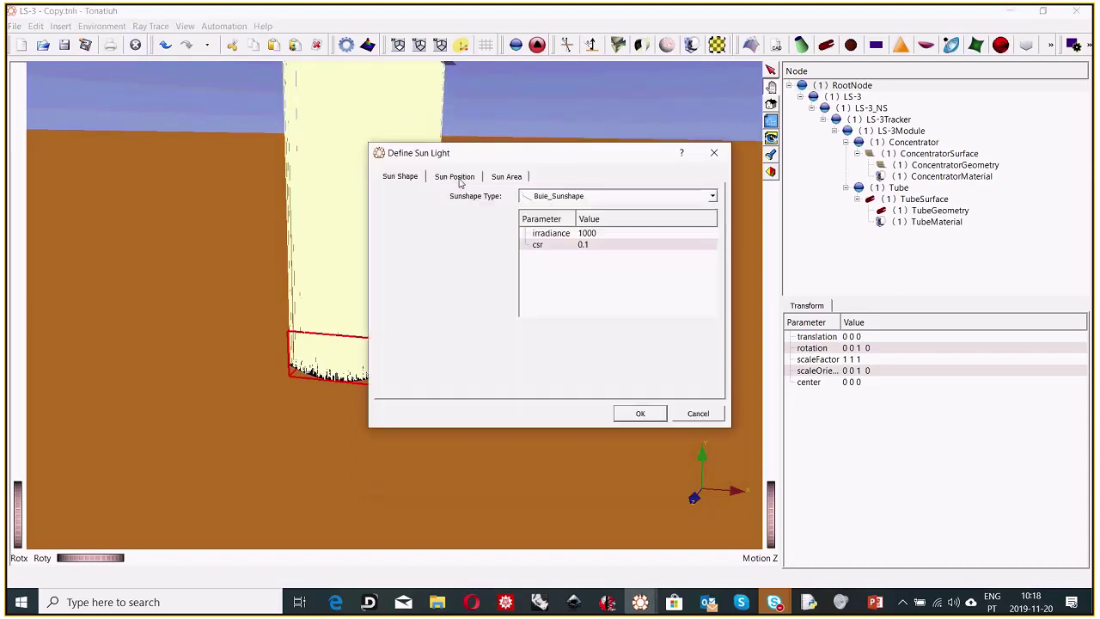
left_click(454, 176)
left_click(570, 212)
key("BackSpace")
type("2")
key("Return")
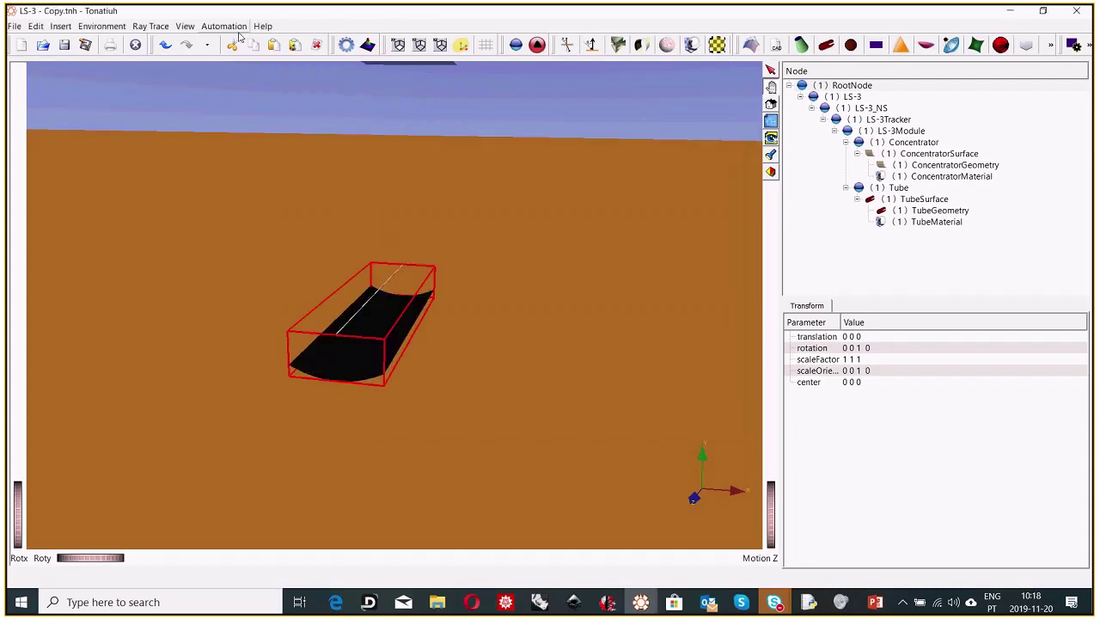
Step: Rerun the ray trace, exporting the binary photon map as Test_8 to SIMULATION
left_click(150, 26)
left_click(152, 40)
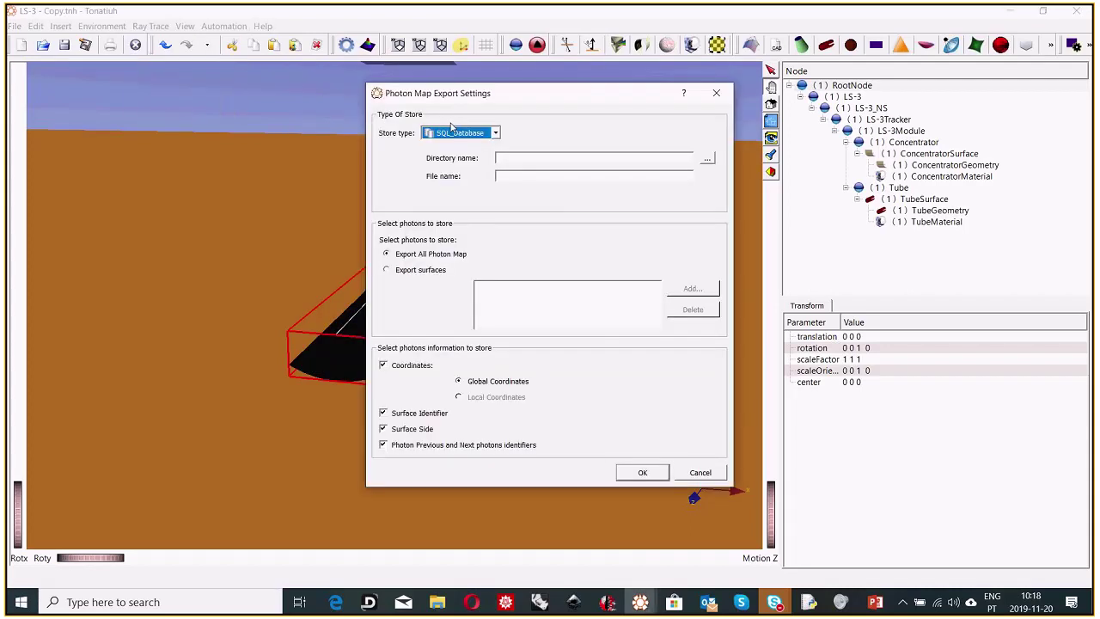
left_click(451, 131)
left_click(455, 147)
left_click(706, 158)
left_click(567, 386)
left_click(542, 177)
type("Test_8")
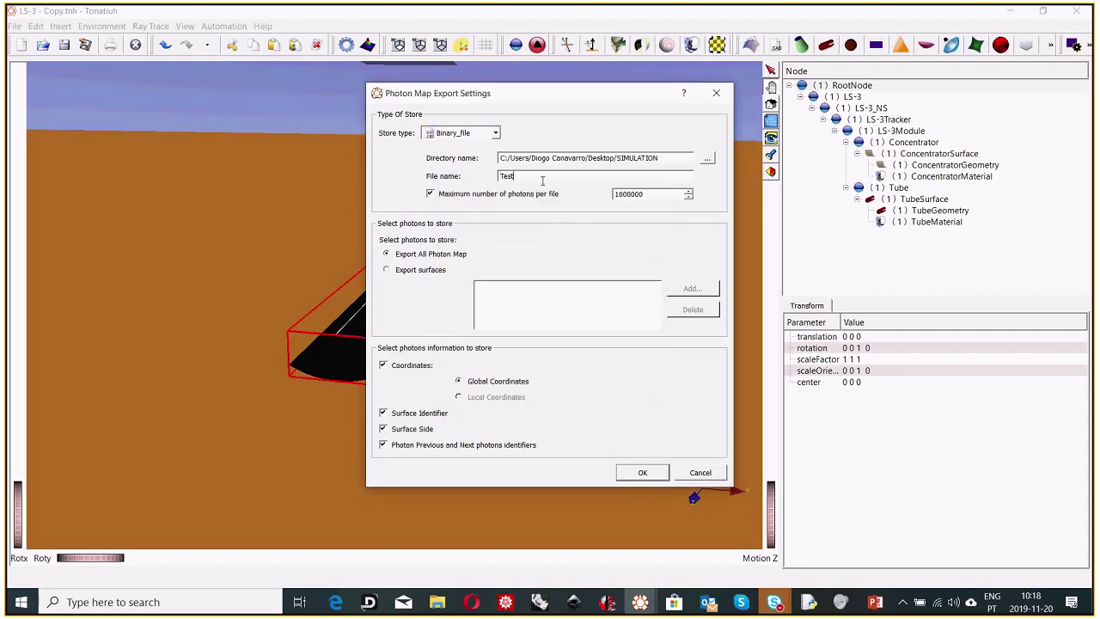
left_click(643, 471)
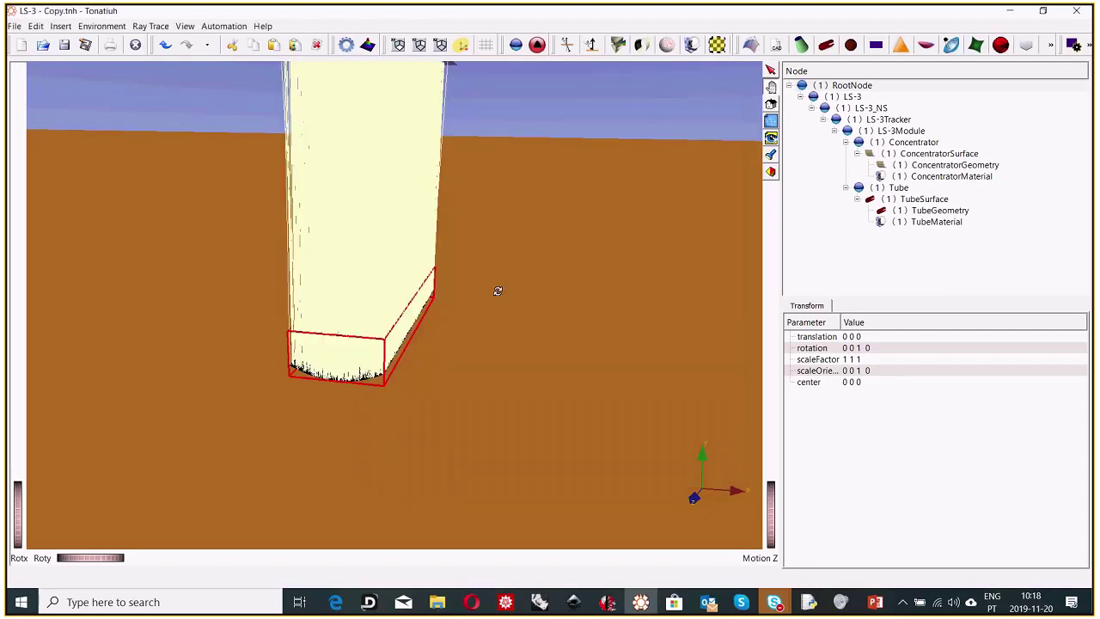
Step: Run another trace, exporting the binary photon map as Test_9 to SIMULATION
left_click(102, 25)
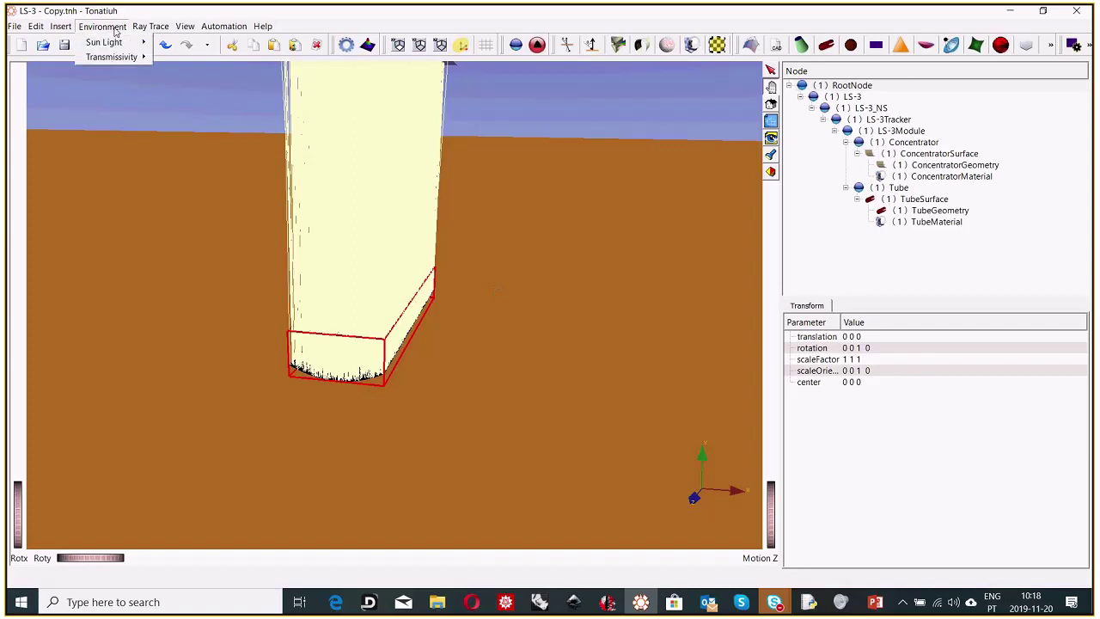
mouse_move(153, 27)
left_click(193, 41)
left_click(464, 132)
left_click(477, 160)
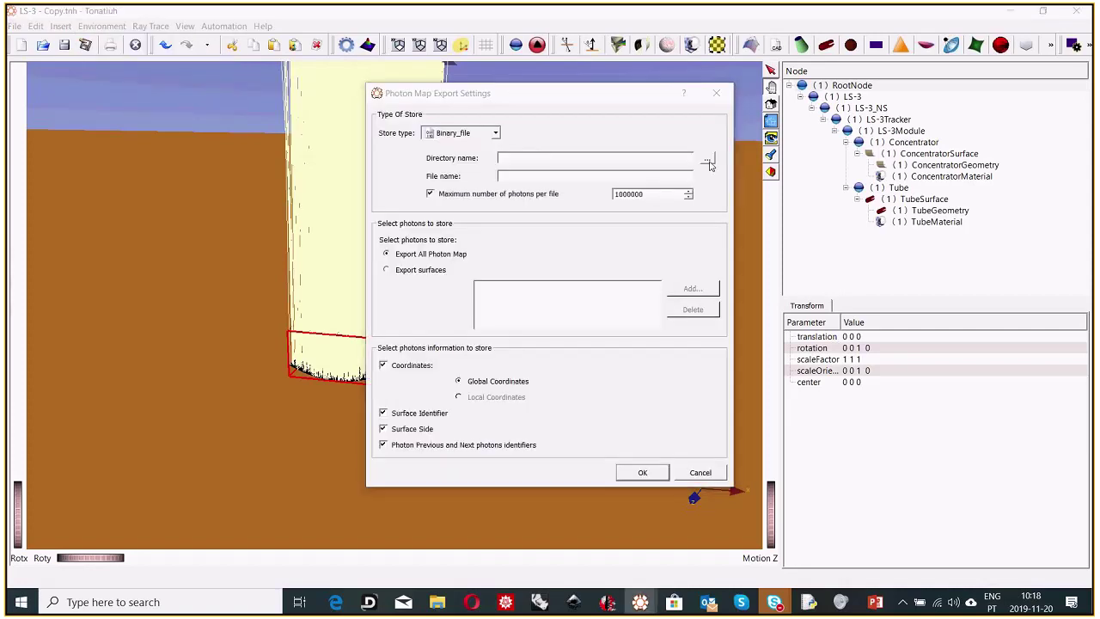
left_click(707, 158)
left_click(566, 387)
left_click(514, 175)
type("Test_9")
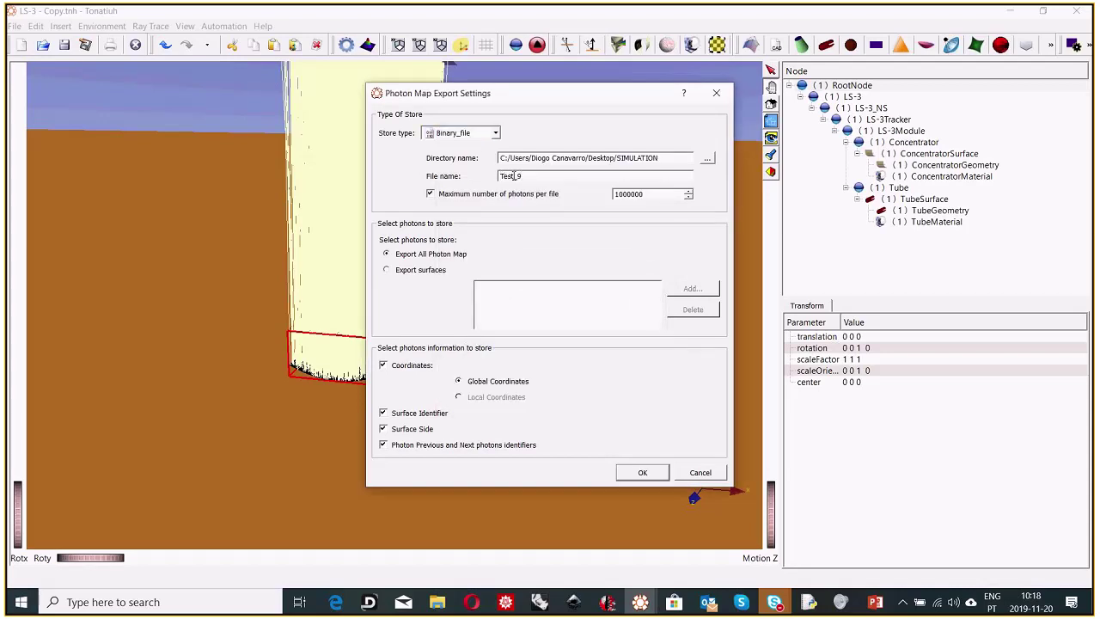
left_click(646, 469)
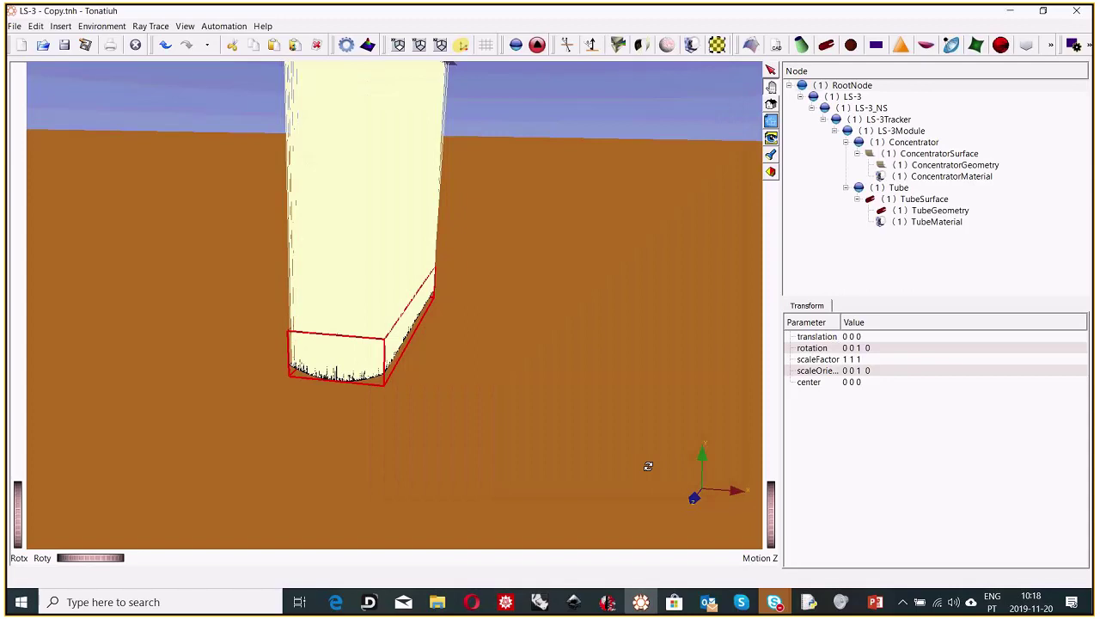
Step: Open the Sun Light definition from the Environment menu
left_click(102, 26)
mouse_move(114, 42)
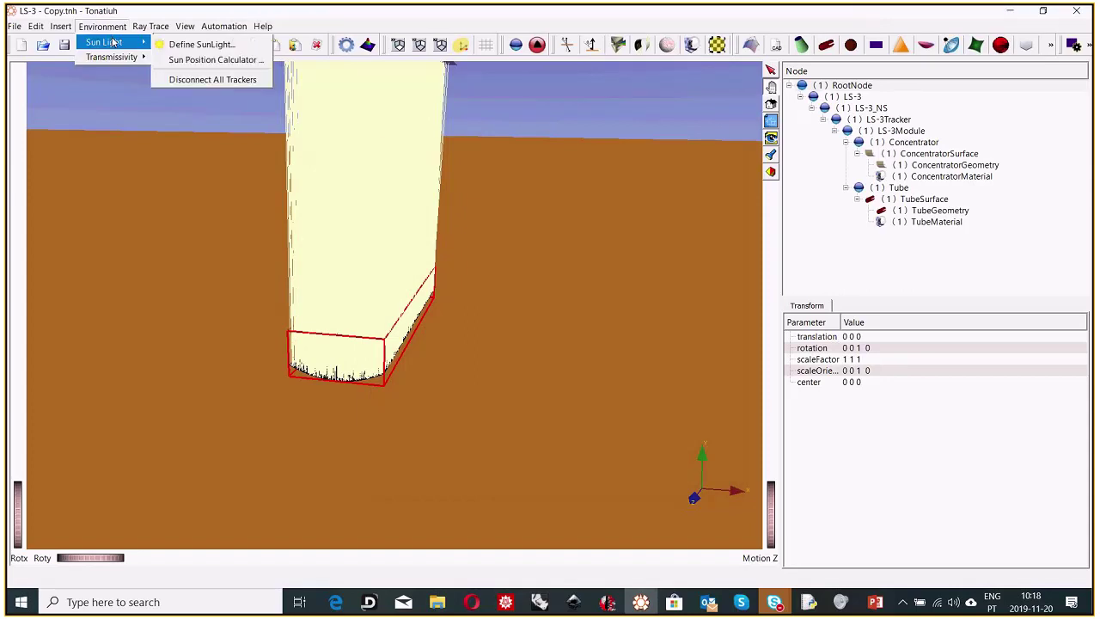
left_click(201, 43)
Step: Edit the sun elevation on the Sun Position settings by entering 1, and apply it
left_click(454, 176)
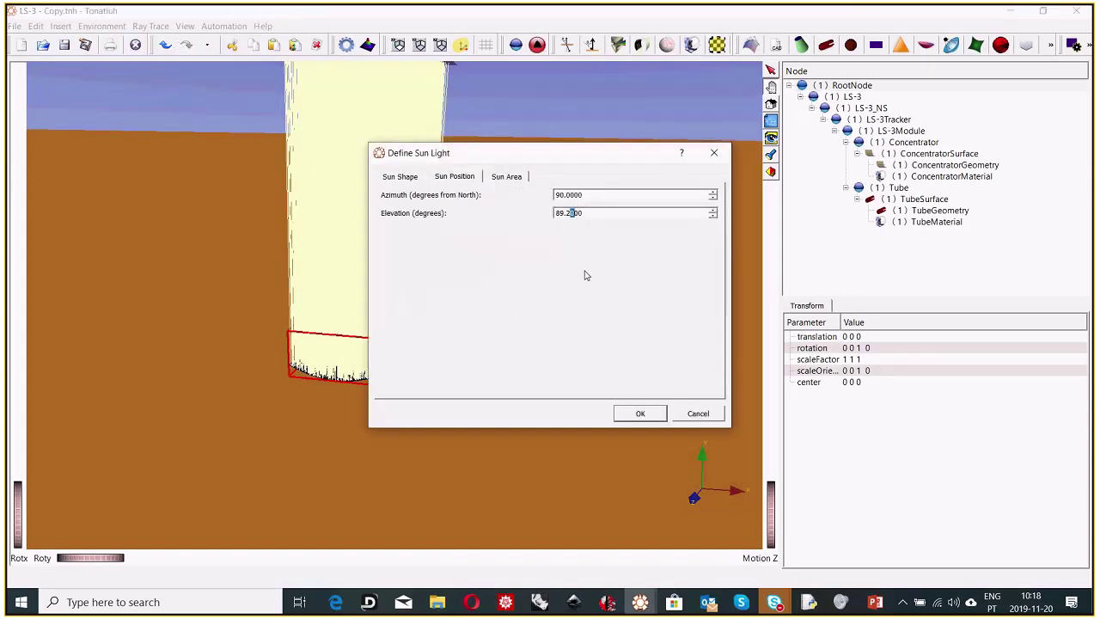
left_click(569, 214)
type("1")
left_click(640, 416)
Step: Rerun the ray trace with the photon map exported to the SIMULATION folder
left_click(151, 26)
left_click(172, 91)
scroll(478, 140, "up", 1)
left_click(706, 158)
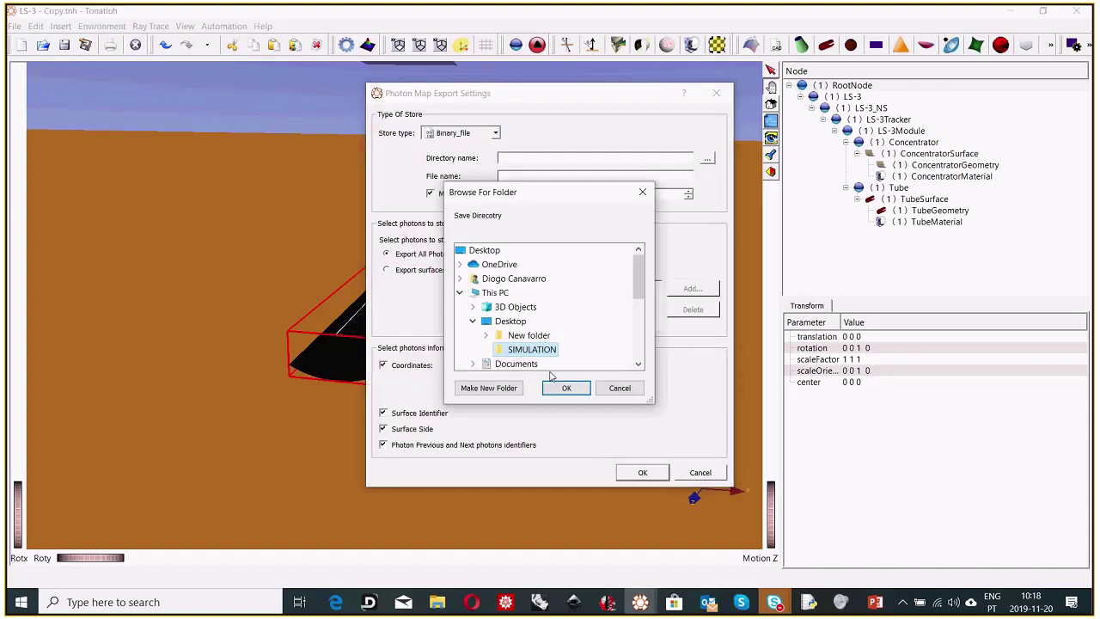
left_click(560, 388)
left_click(516, 179)
type("Tesyt")
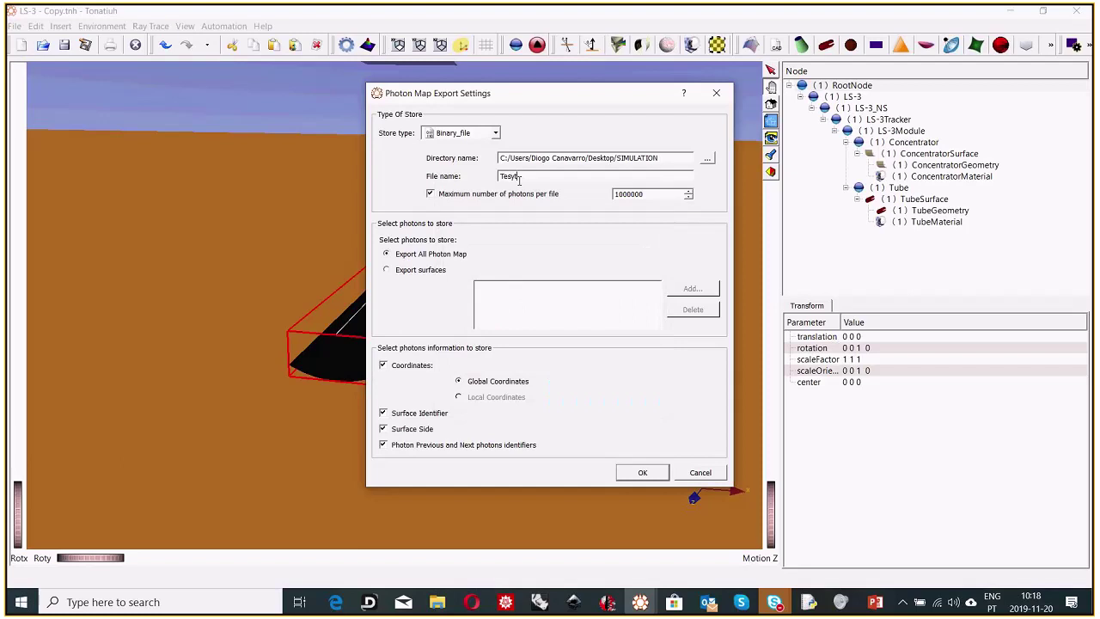
key("BackSpace")
key("BackSpace")
type("t")
left_click(655, 468)
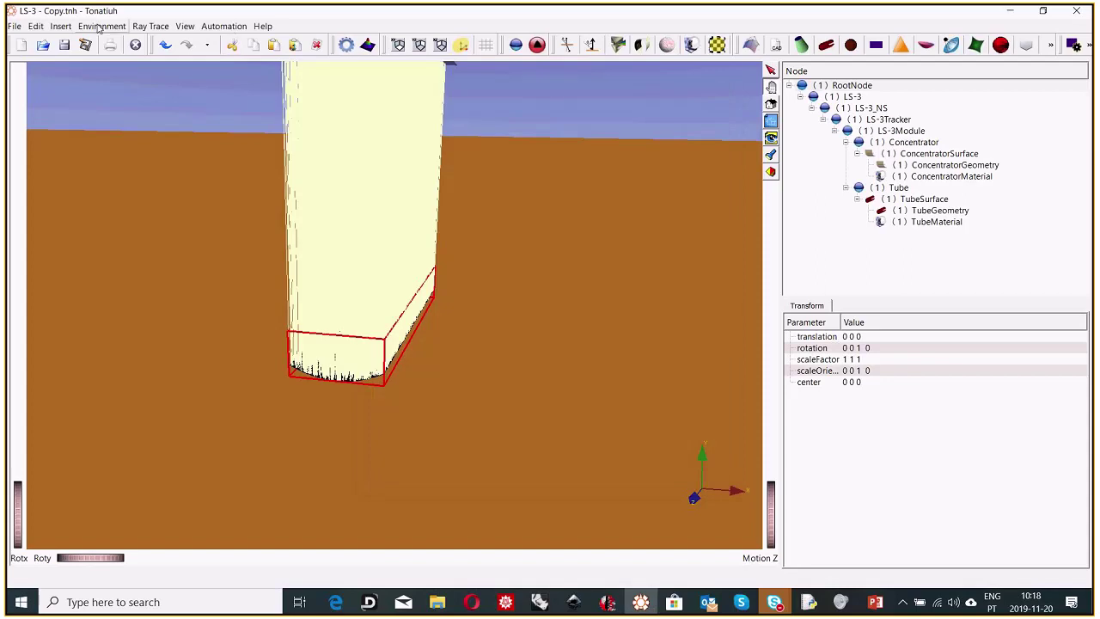
Step: Apply the 89 degree sun elevation in the Sun Light definition
left_click(102, 27)
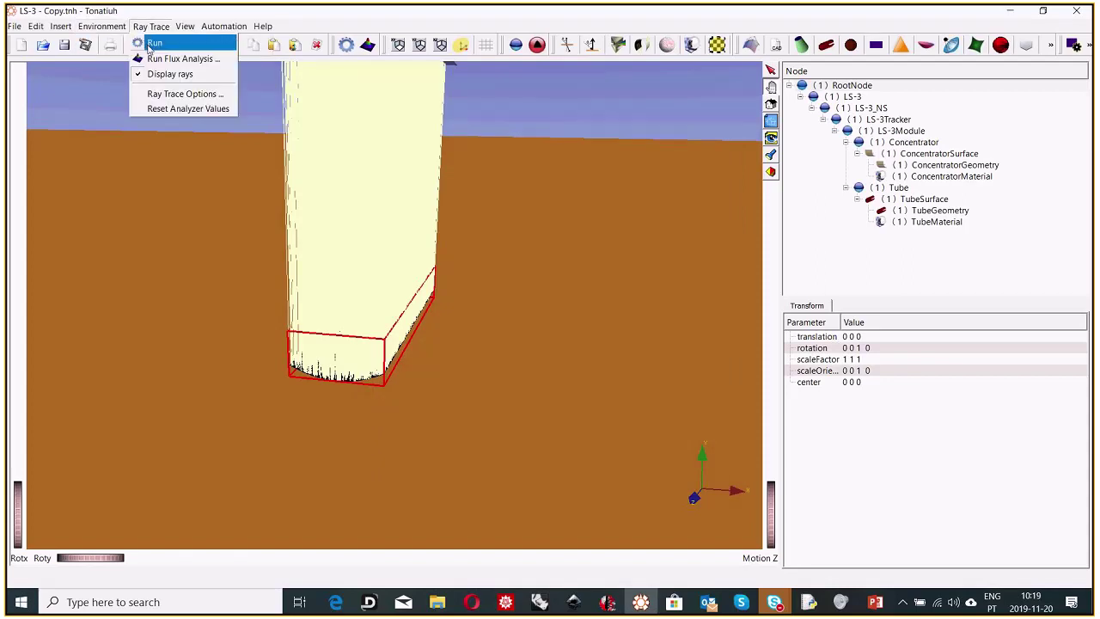
left_click(185, 42)
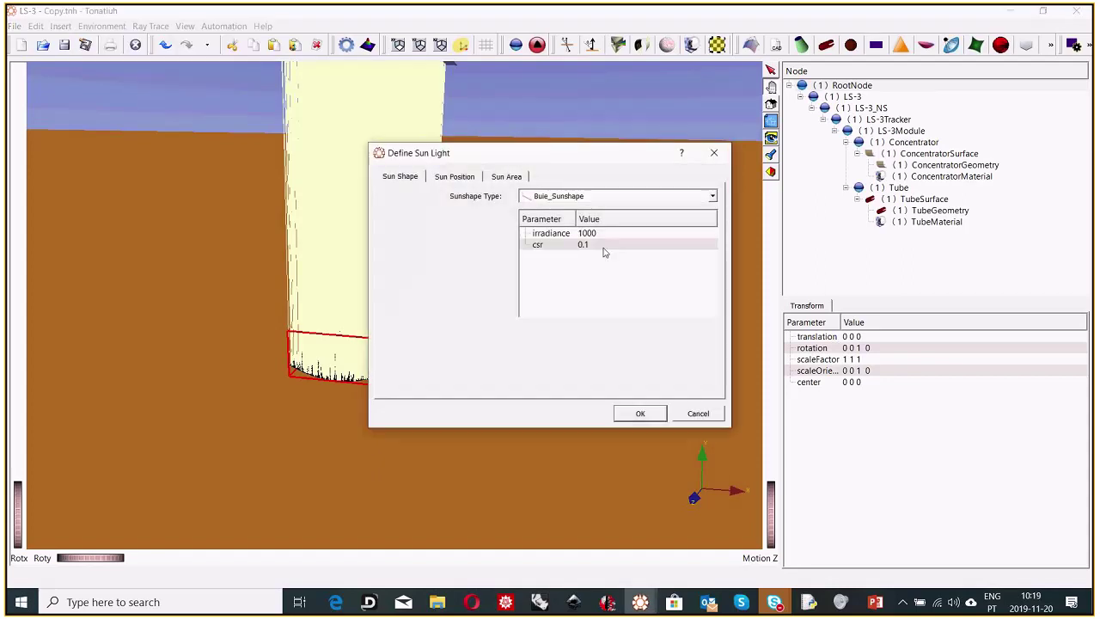
left_click(455, 176)
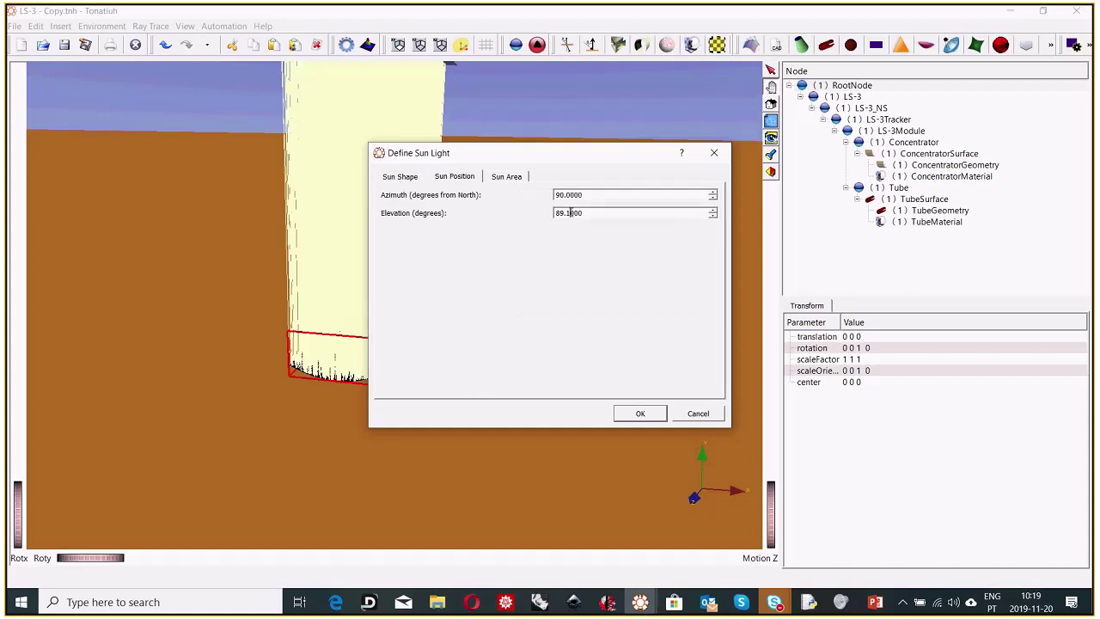
left_click(643, 413)
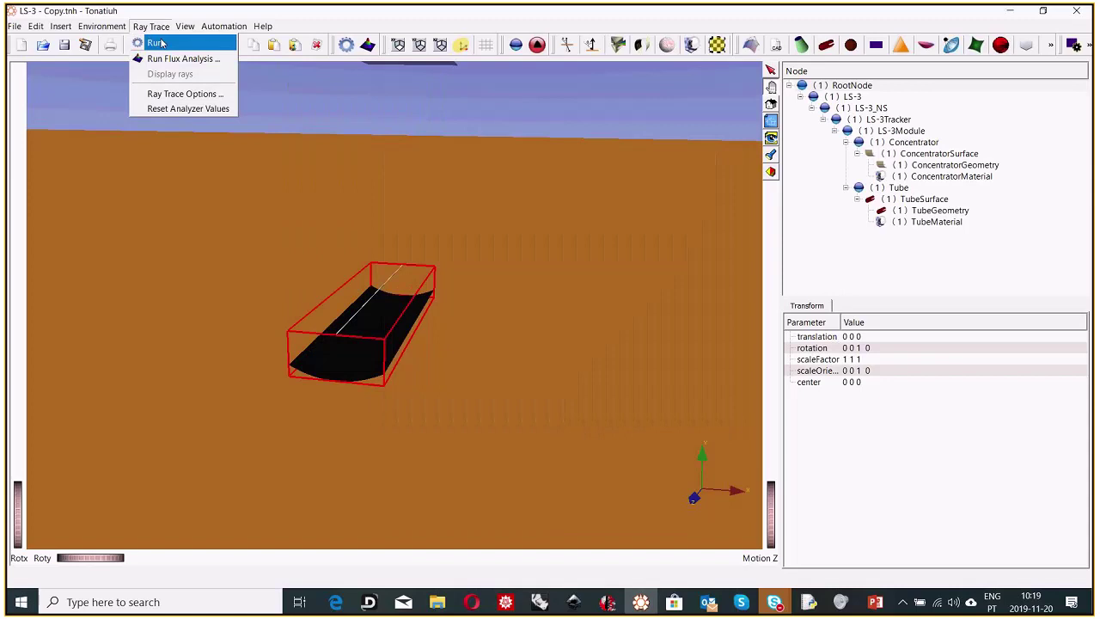
Step: Trace again, exporting binary photon map Test_10 to SIMULATION, then show that folder
left_click(155, 43)
left_click(461, 132)
left_click(453, 152)
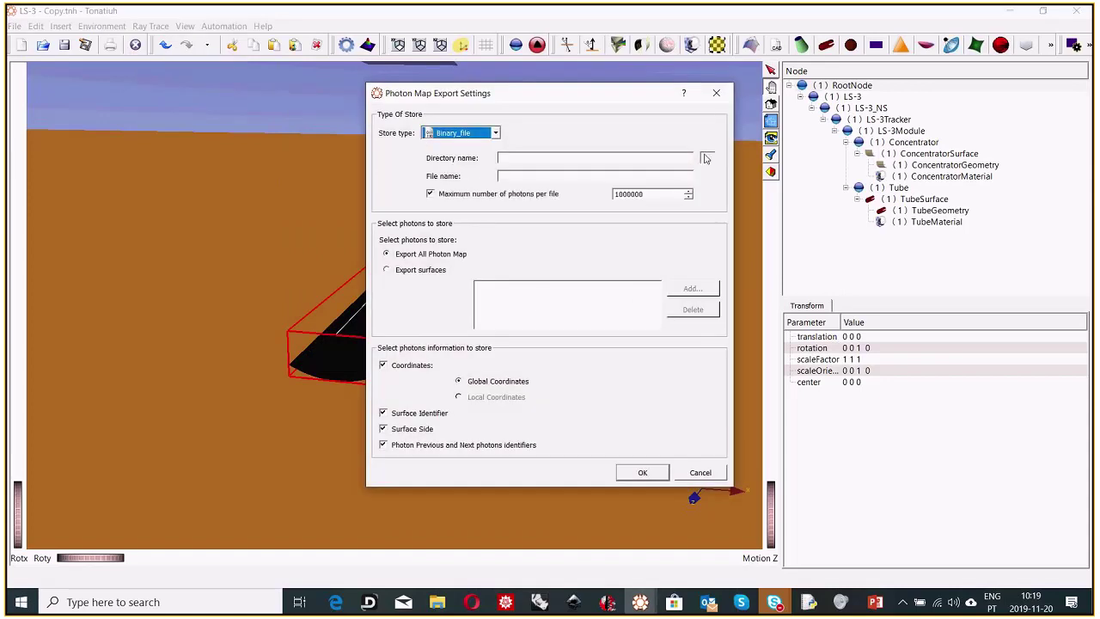
left_click(706, 158)
left_click(567, 387)
left_click(546, 176)
type("Test_10")
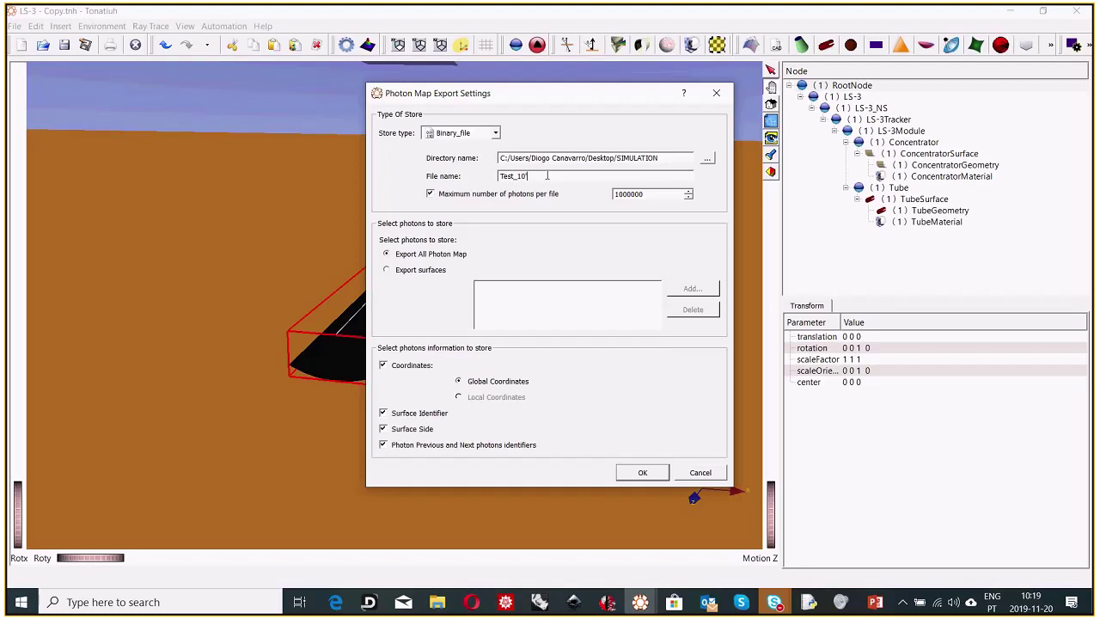
left_click(648, 474)
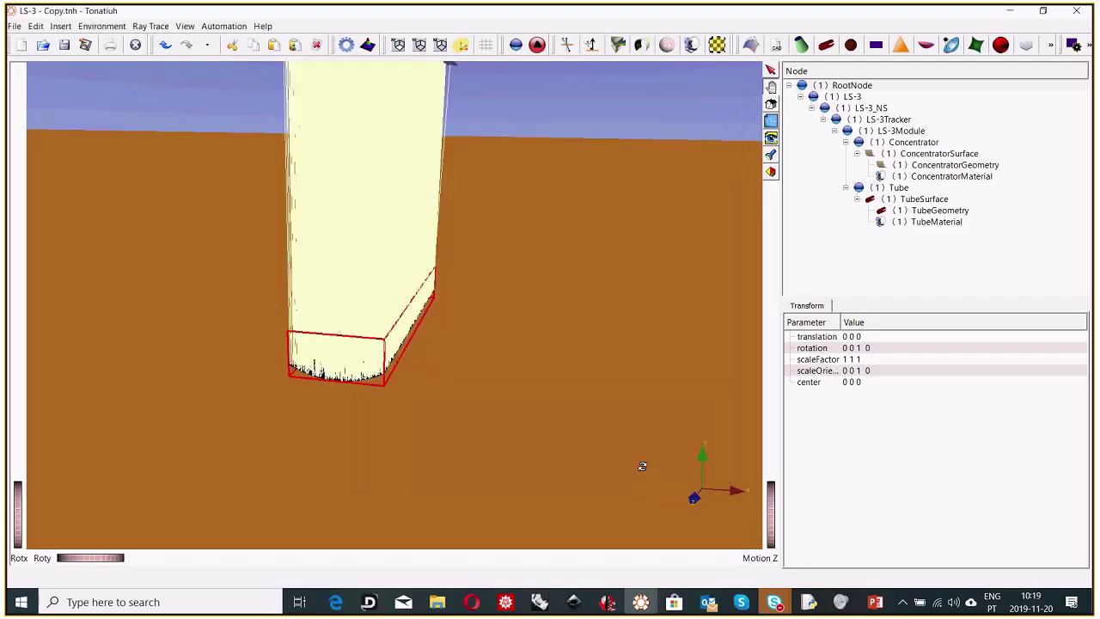
left_click(440, 603)
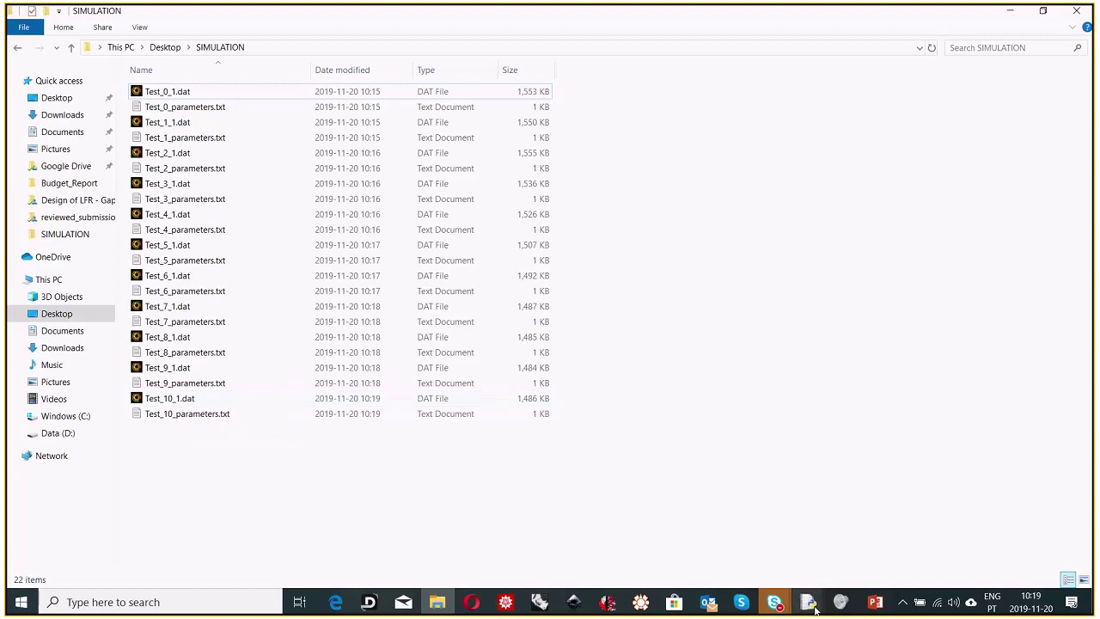
Step: Switch to the TONATIUH_OUTPUT_TREAT_MEES_2017.py script in IDLE
mouse_move(813, 607)
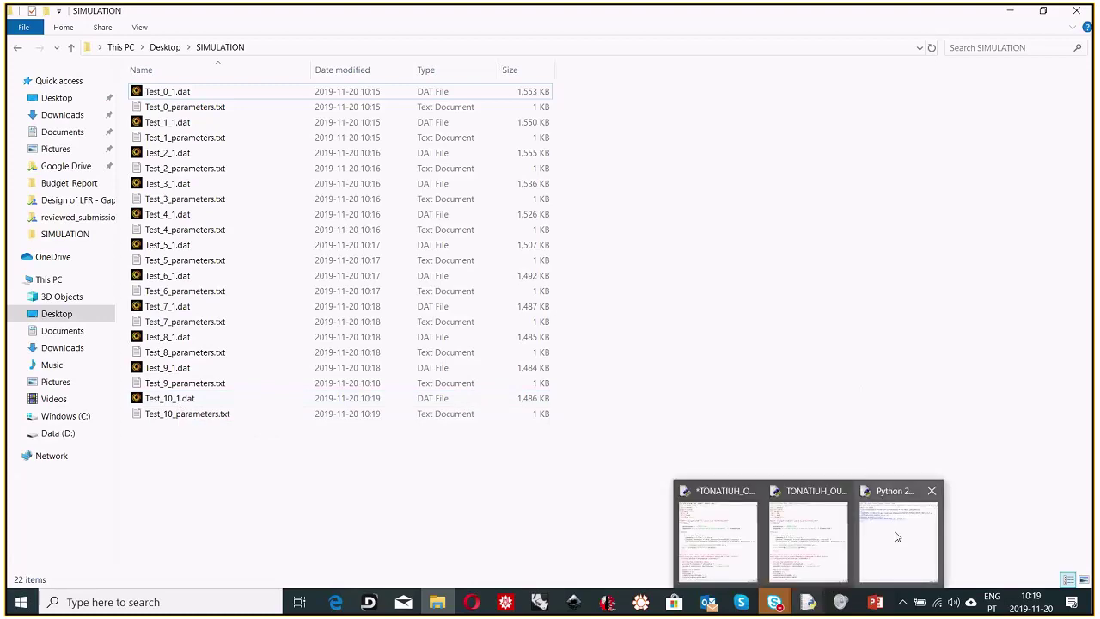
left_click(932, 490)
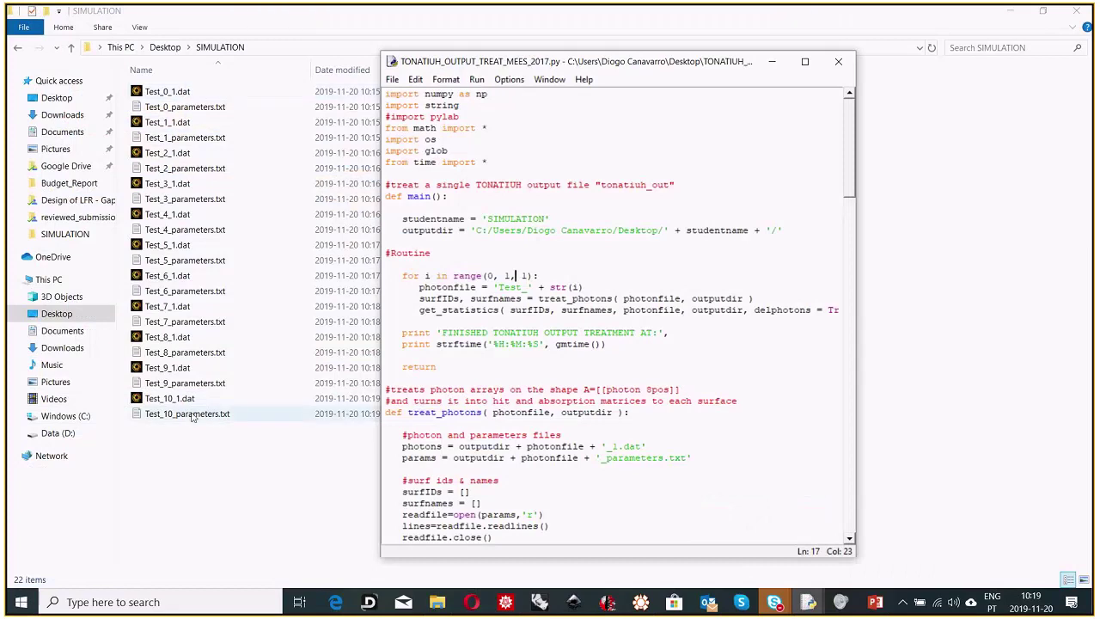
Step: Change the loop to range(0, 11, 1) so all eleven tests are treated
key("Left")
type("1")
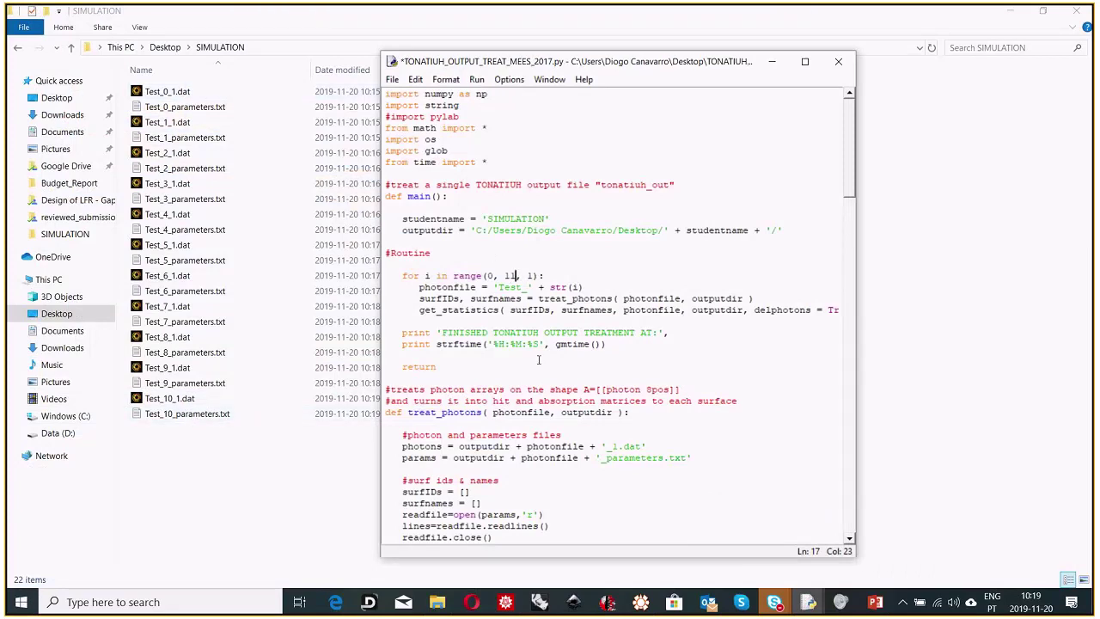
key("Right")
key("Right")
left_click(703, 299)
Step: Save and run the script, confirm the finished message, then close the Python Shell
key("F5")
left_click(531, 348)
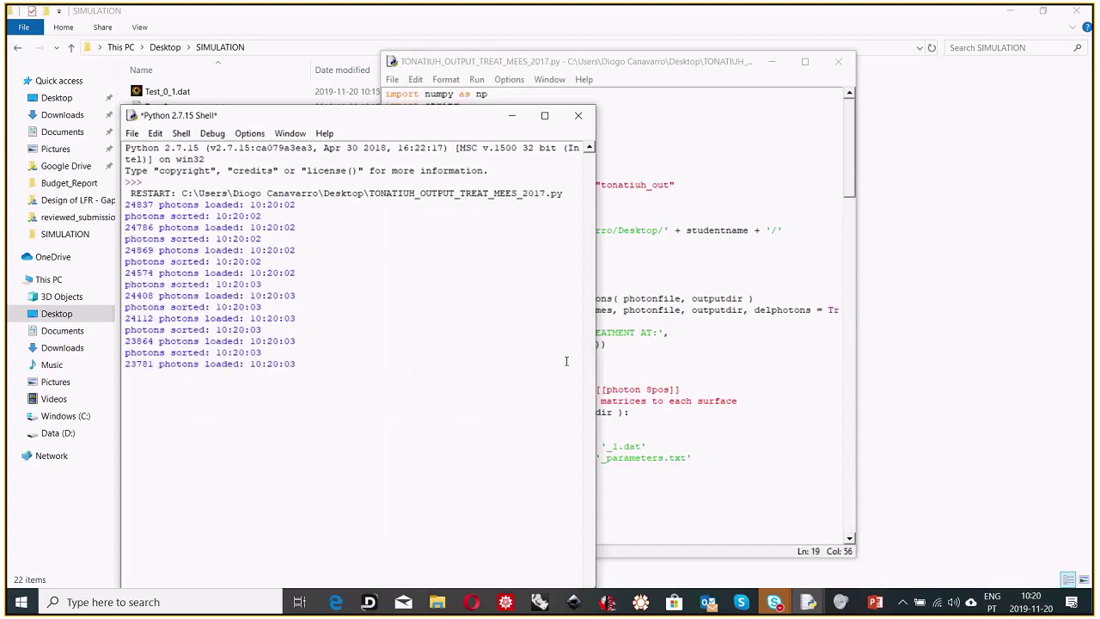
left_click_drag(391, 453, 123, 455)
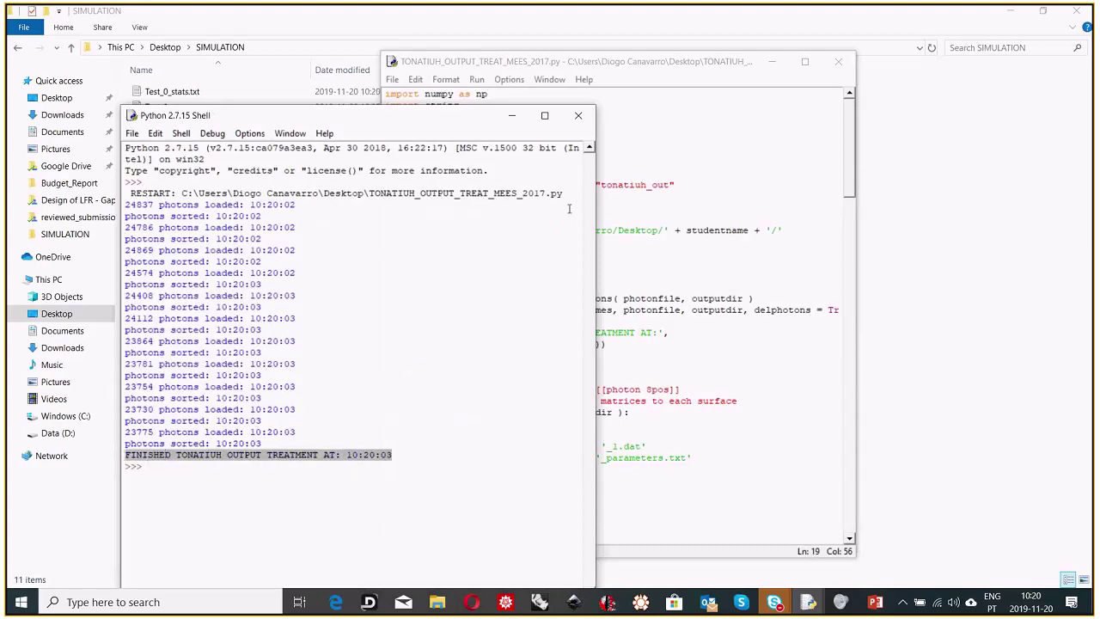
left_click(583, 119)
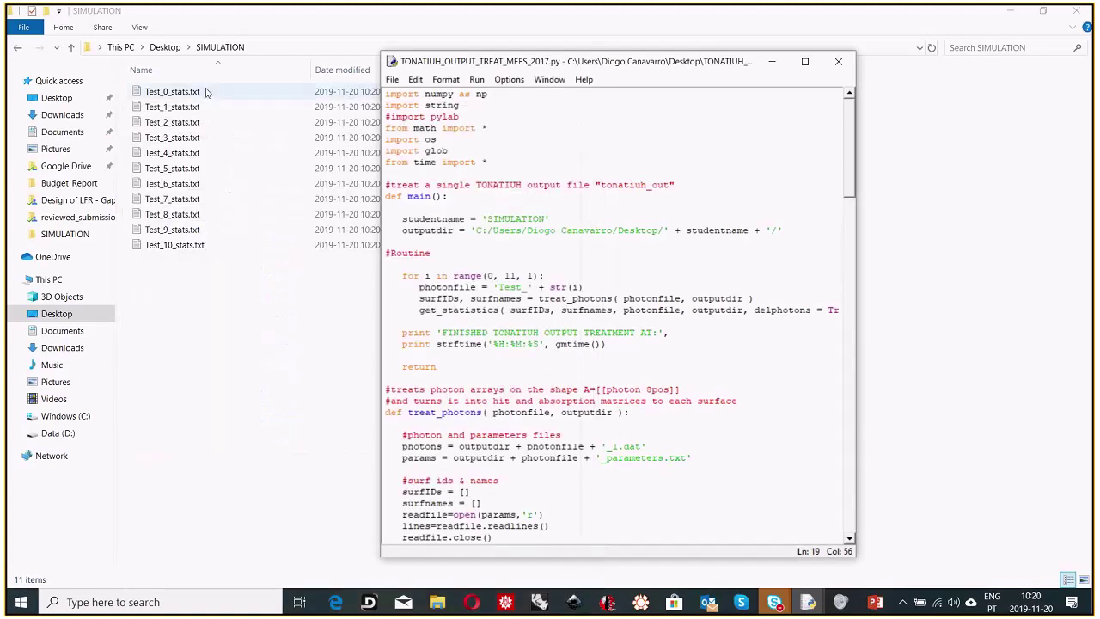
Step: Read Test_0_stats.txt (tube optical efficiency 0.813009) and Test_1_stats.txt, closing each
double_click(172, 91)
scroll(339, 427, "down", 2)
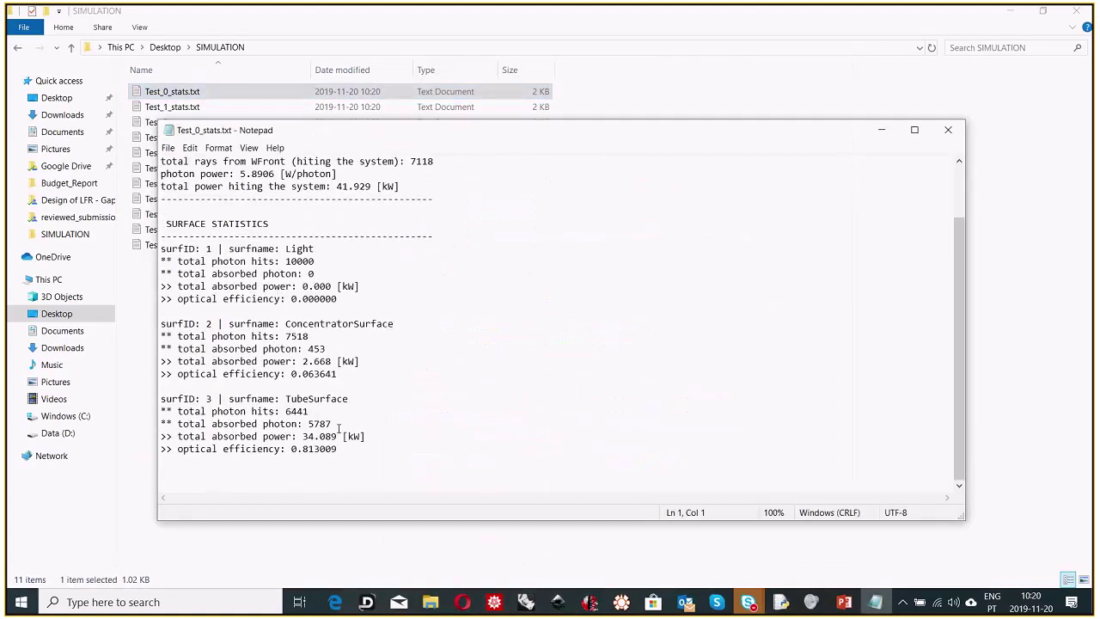
left_click_drag(350, 455, 291, 449)
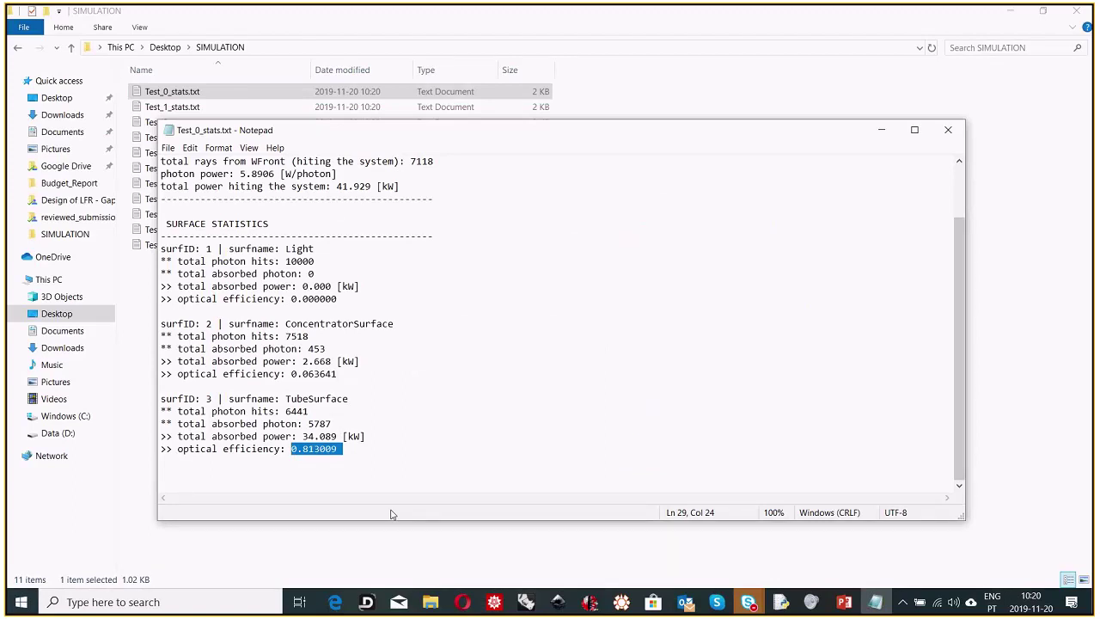
left_click(948, 129)
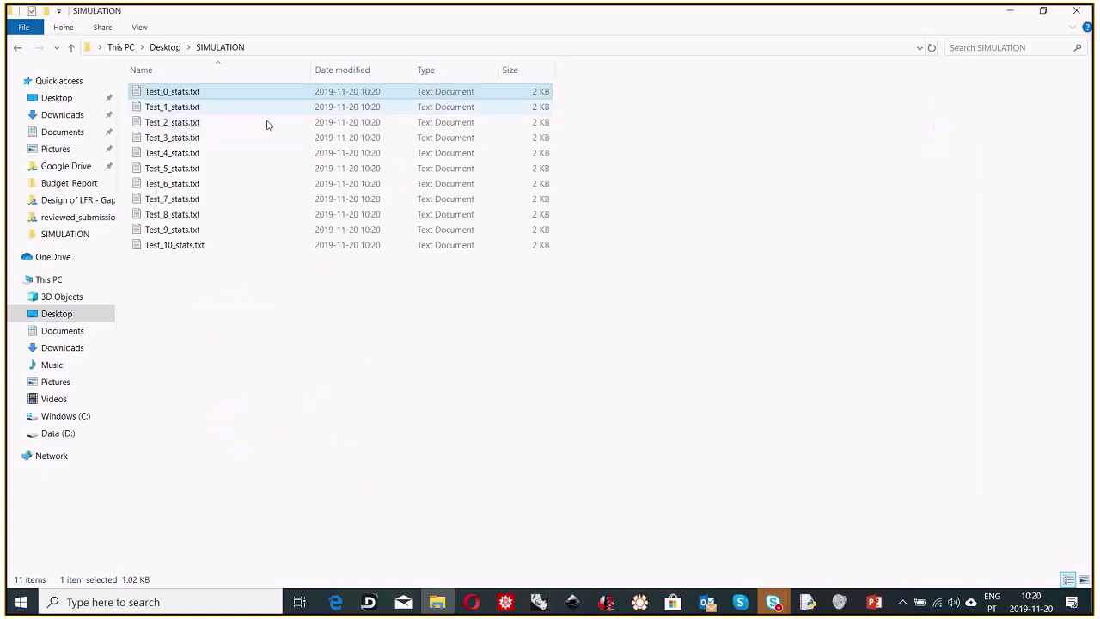
double_click(198, 108)
scroll(364, 376, "down", 2)
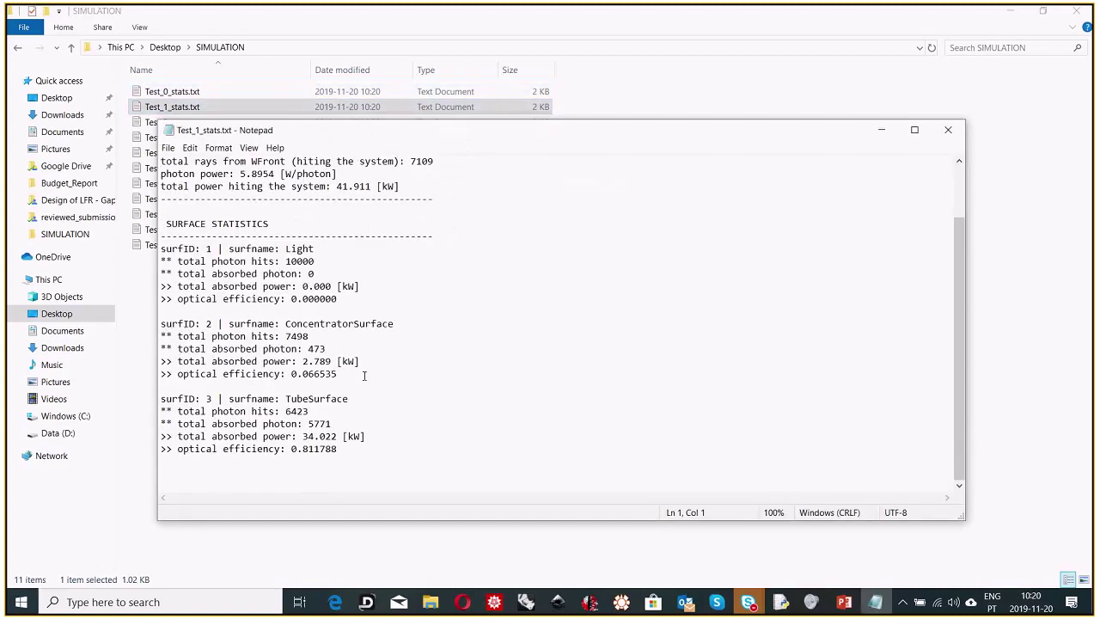
left_click(954, 129)
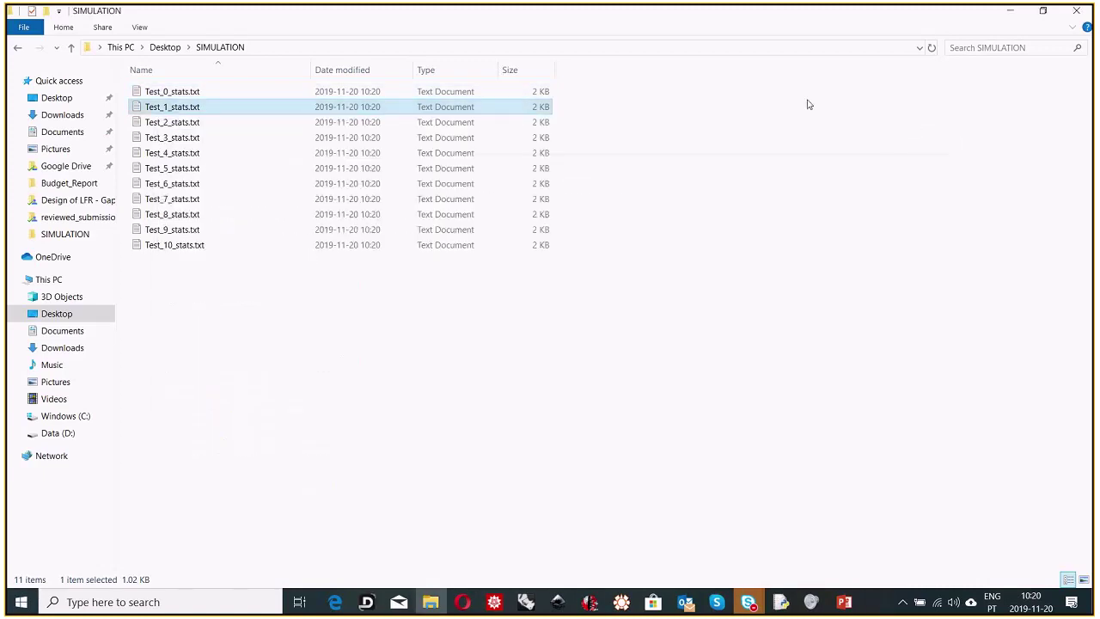
Step: View Test_6_stats.txt maximized, close it, and select Test_5_stats.txt
double_click(179, 185)
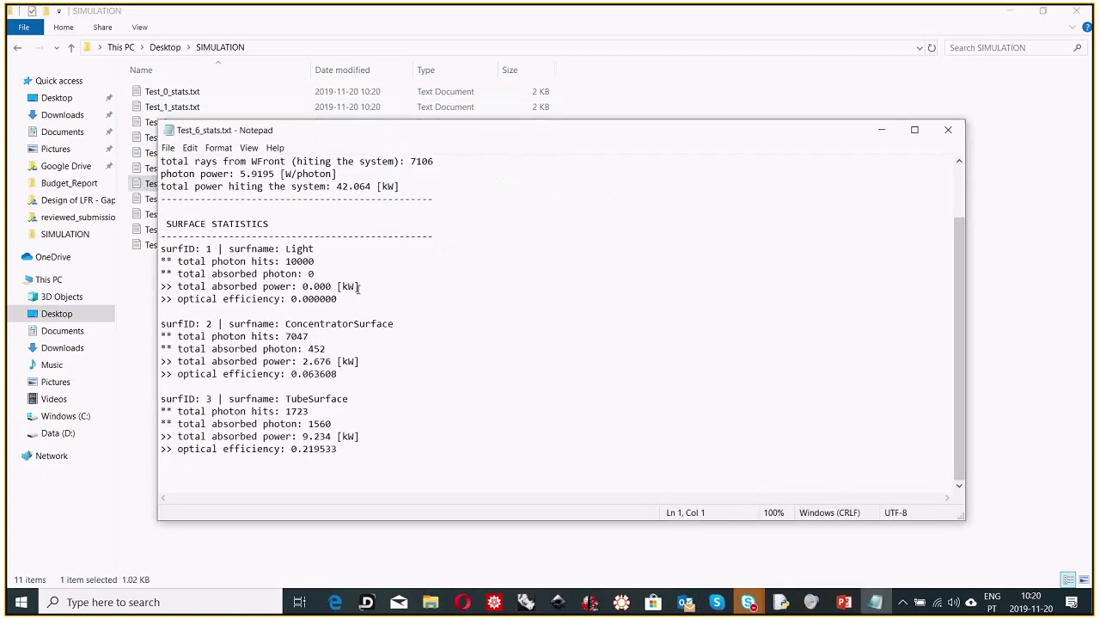
left_click_drag(367, 133, 522, 58)
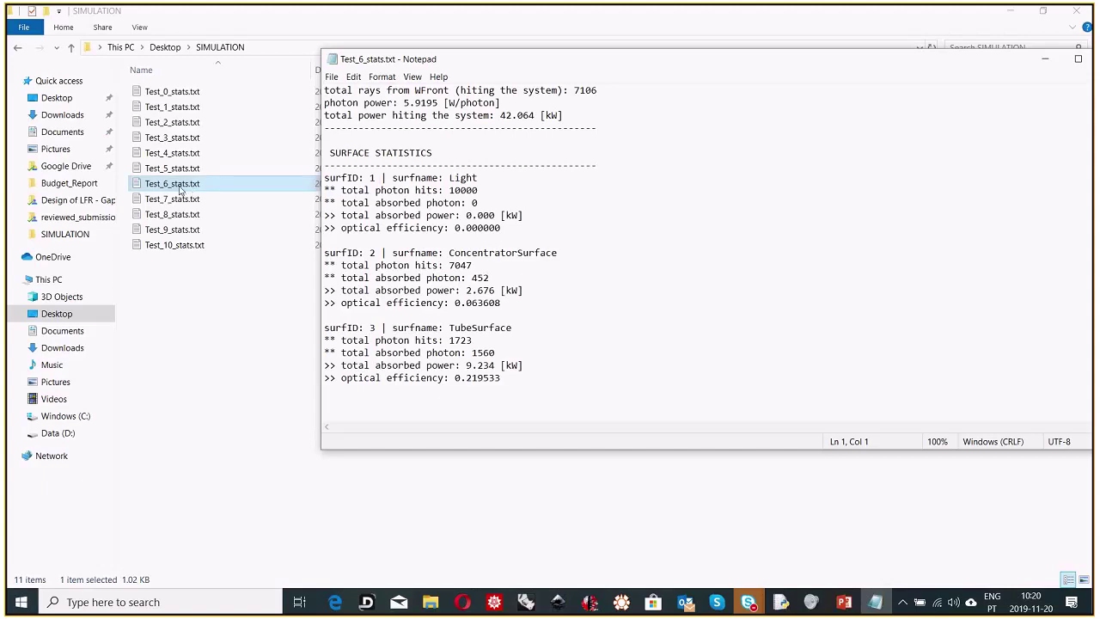
left_click(1077, 58)
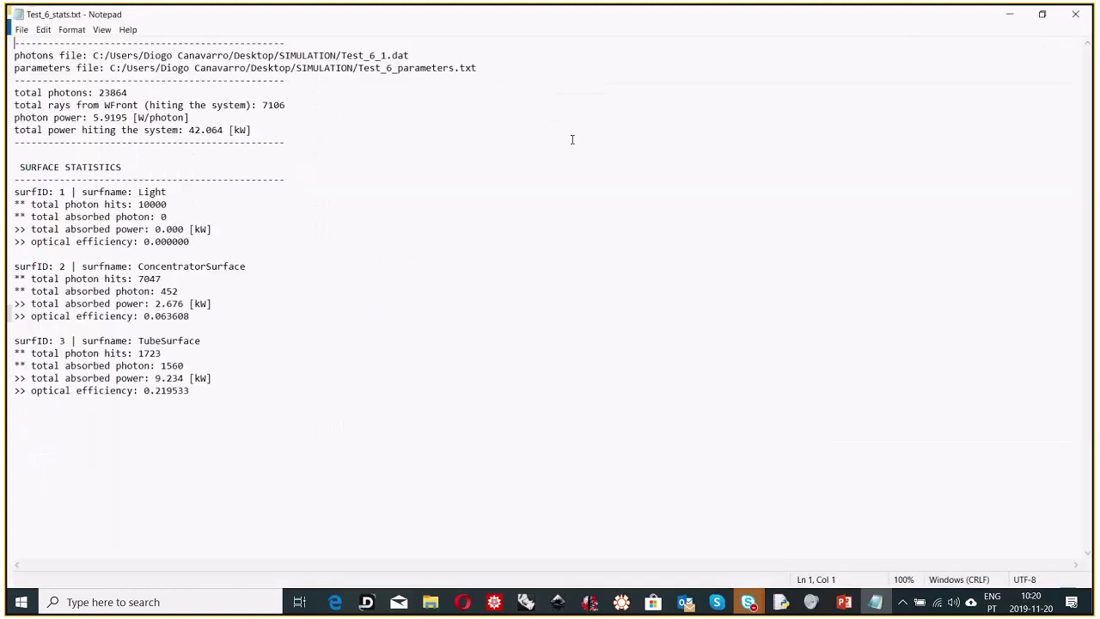
left_click(1077, 14)
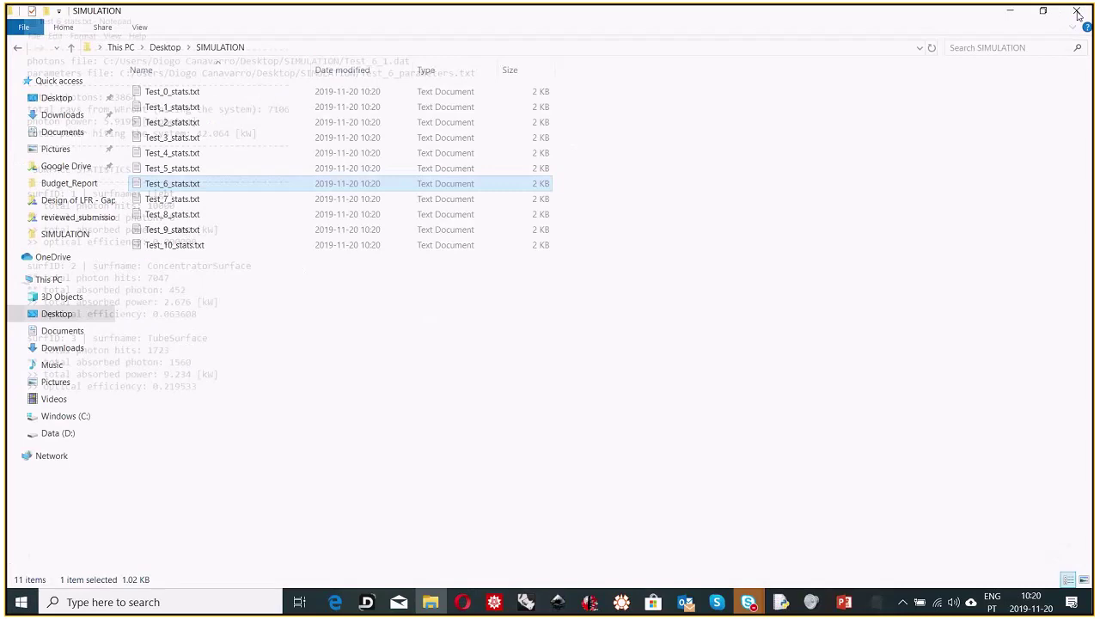
left_click(184, 171)
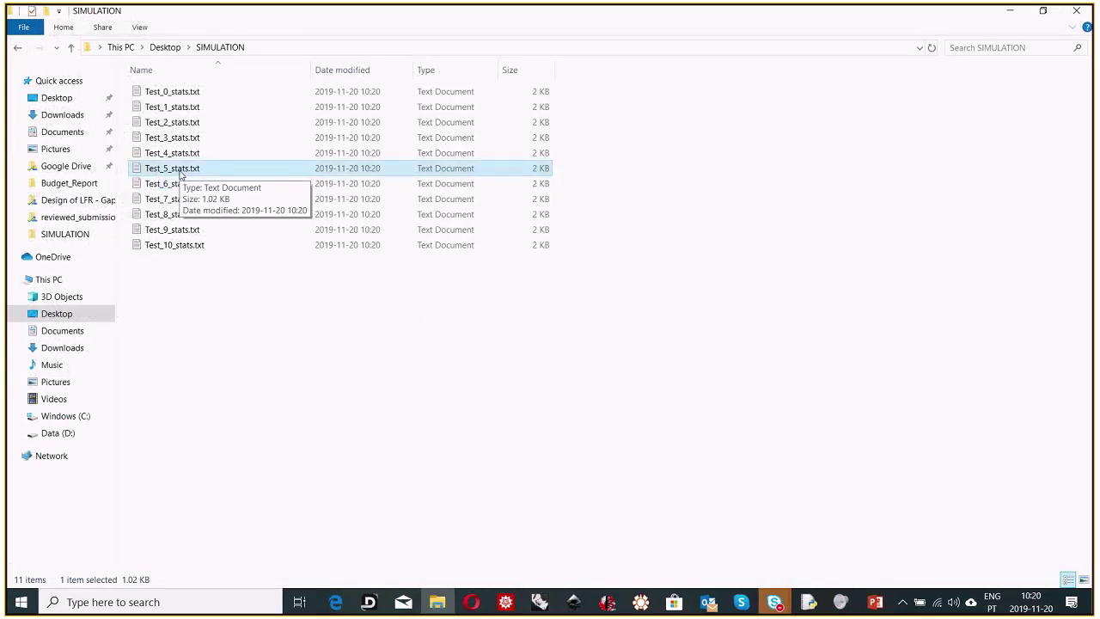
Step: Open Test_5_stats.txt and select its last TubeSurface optical efficiency line, 0.397558
double_click(180, 169)
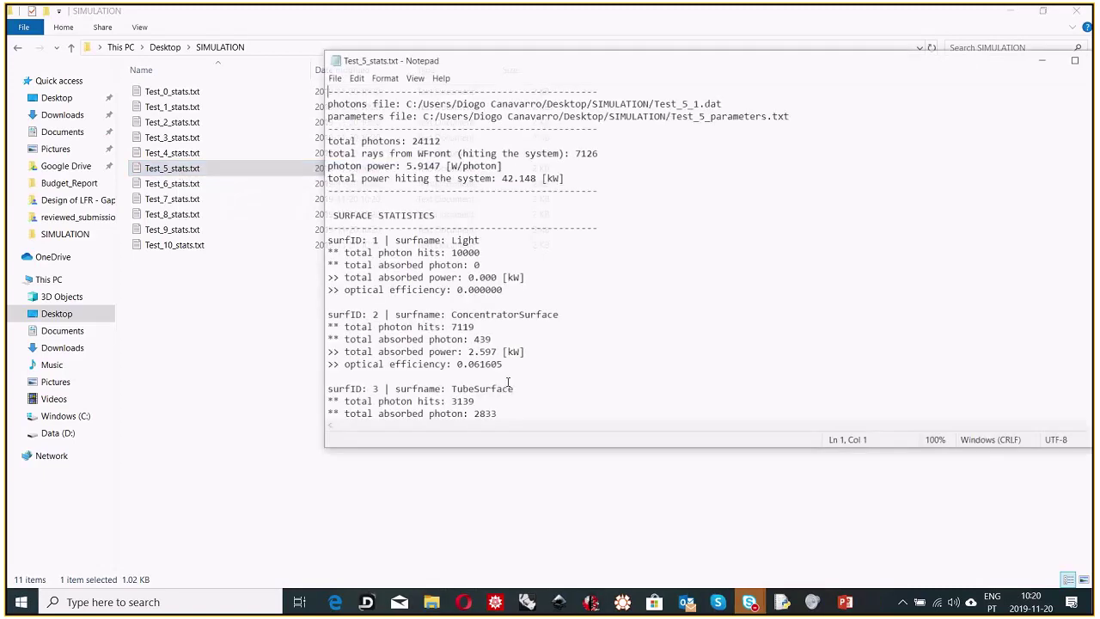
scroll(504, 386, "down", 2)
left_click_drag(507, 378, 462, 379)
key("ctrl+shift+Left")
key("ctrl+shift+Left")
key("ctrl+shift+Left")
left_click(499, 428)
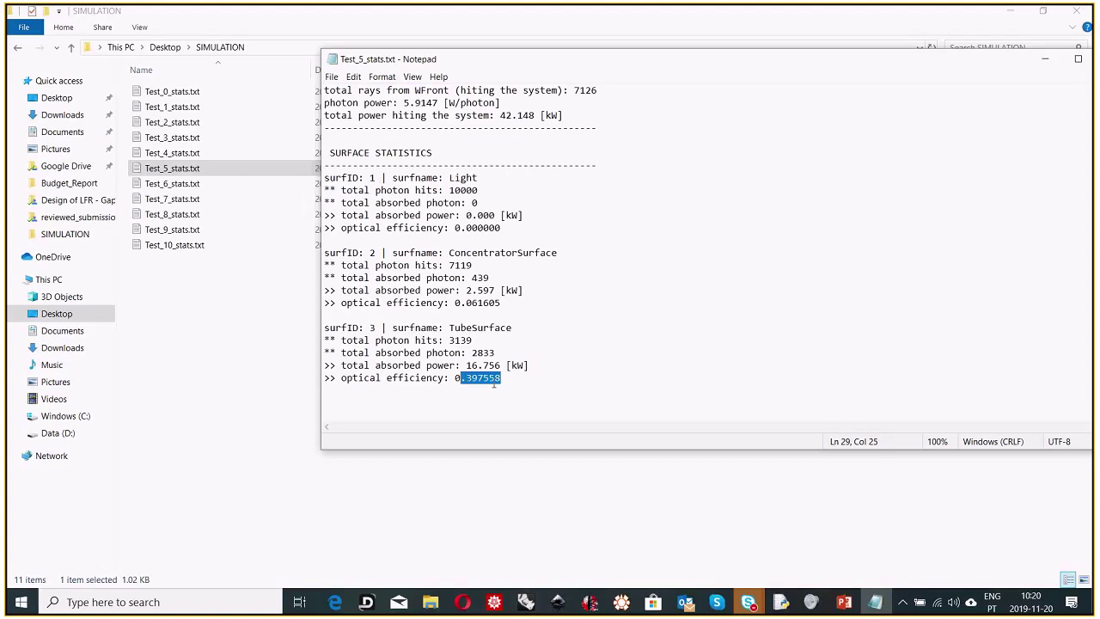
left_click(347, 378)
left_click_drag(350, 381, 509, 376)
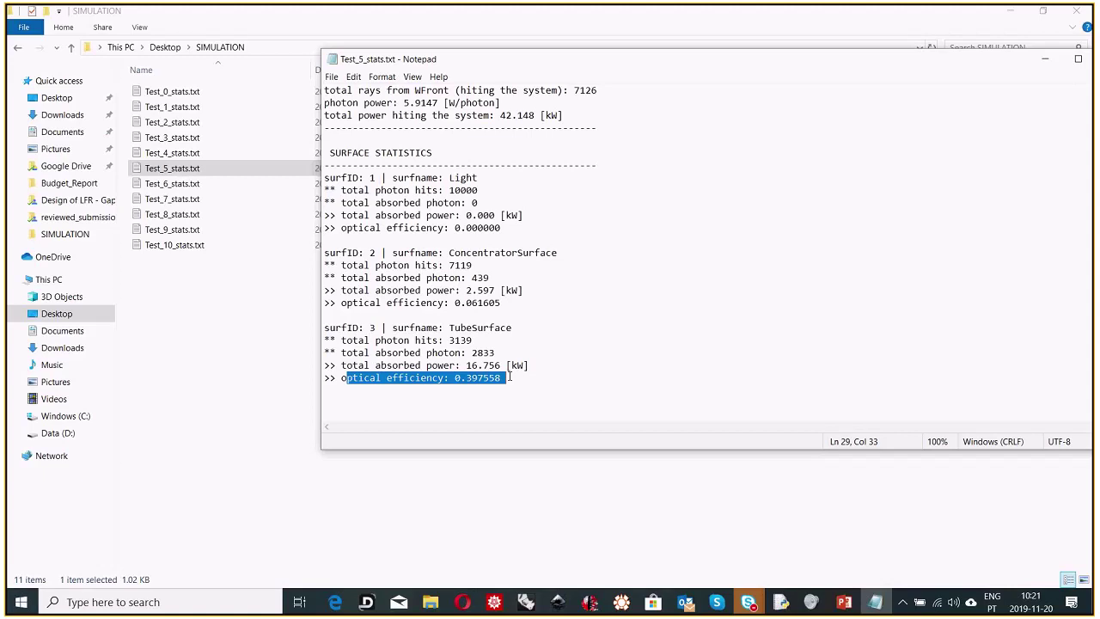
Step: Search for Excel, launch it, and start a blank workbook (Livro1)
left_click(172, 602)
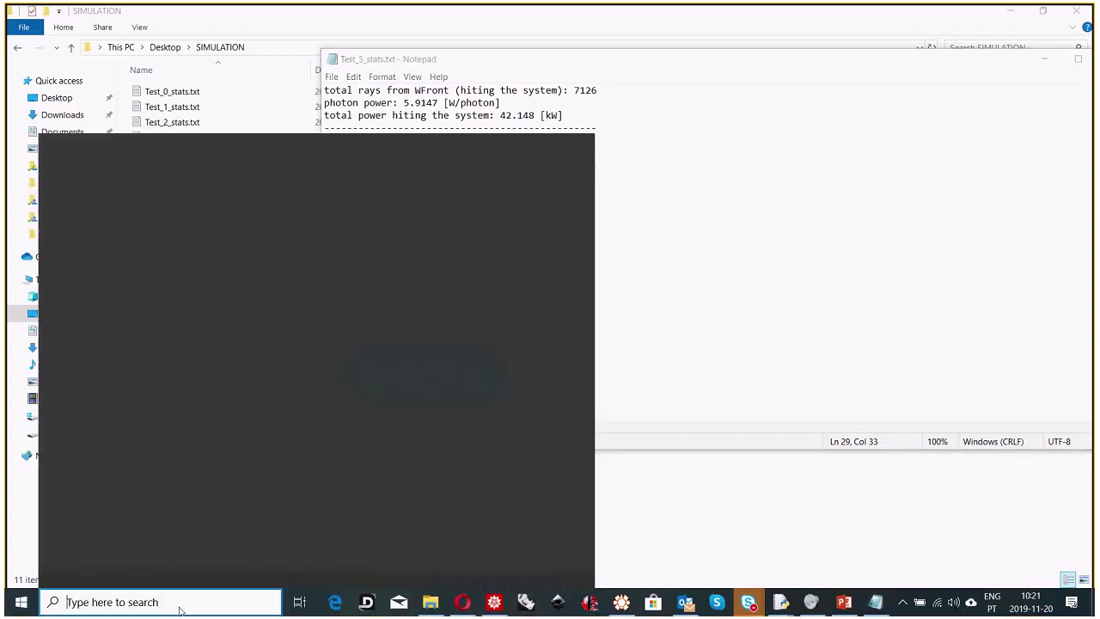
type("Excel")
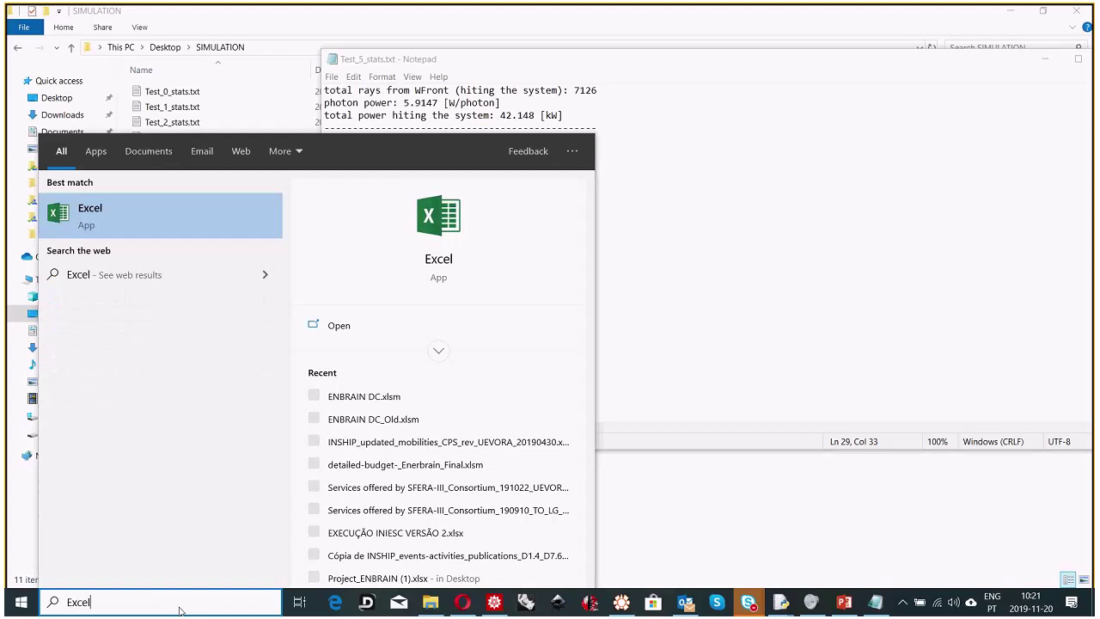
key("Return")
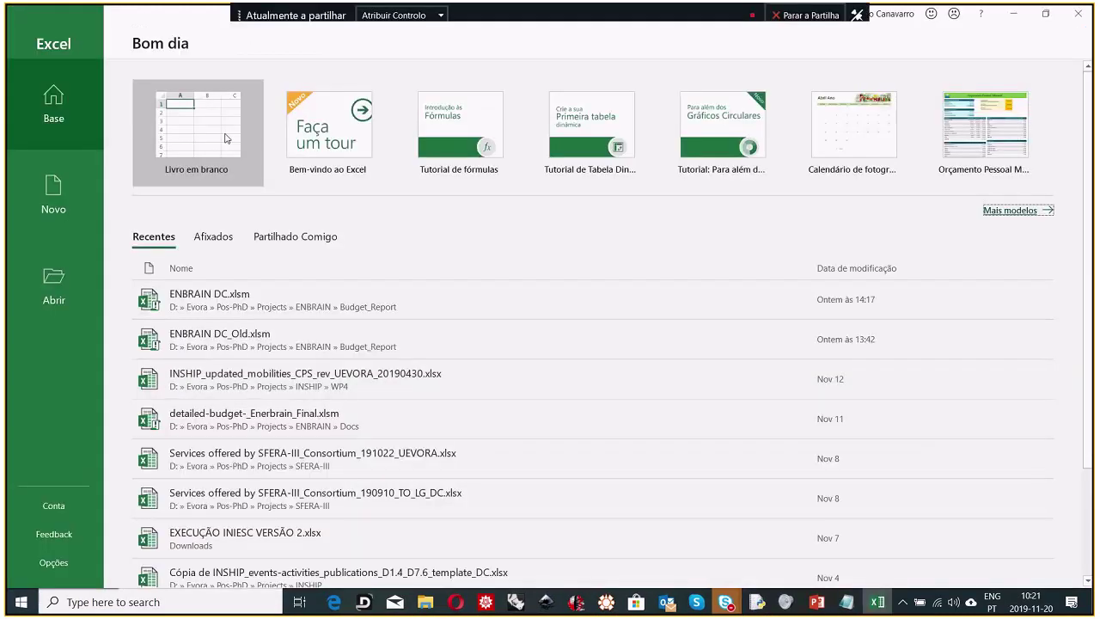
left_click(258, 138)
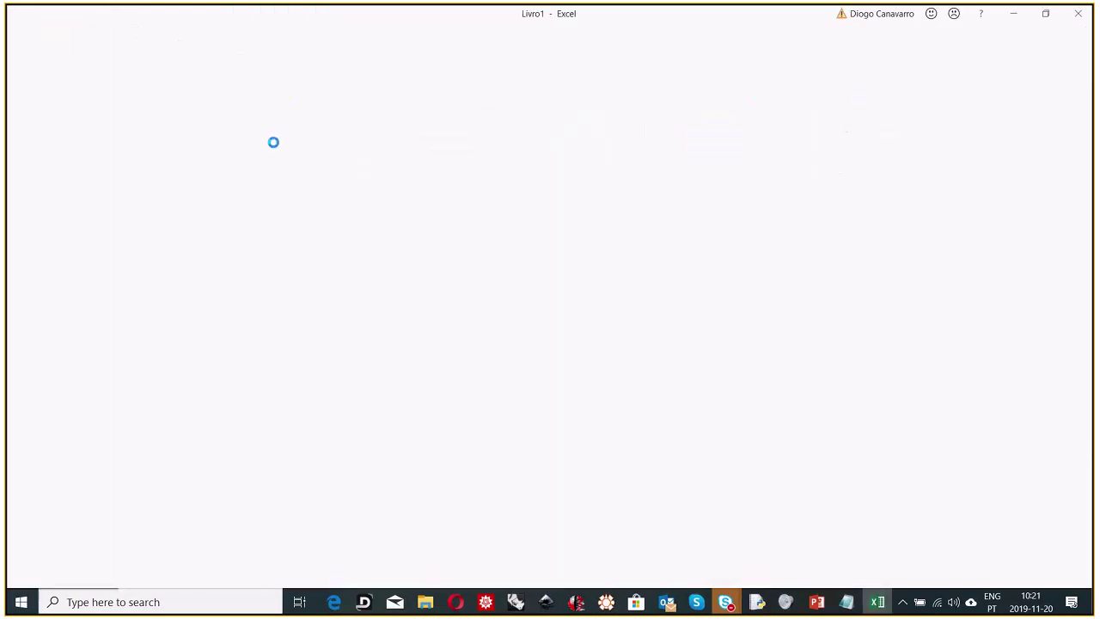
Step: Resize Excel beside the stats file, type the Optical Efficiency header in A1, and autofit column A
double_click(430, 17)
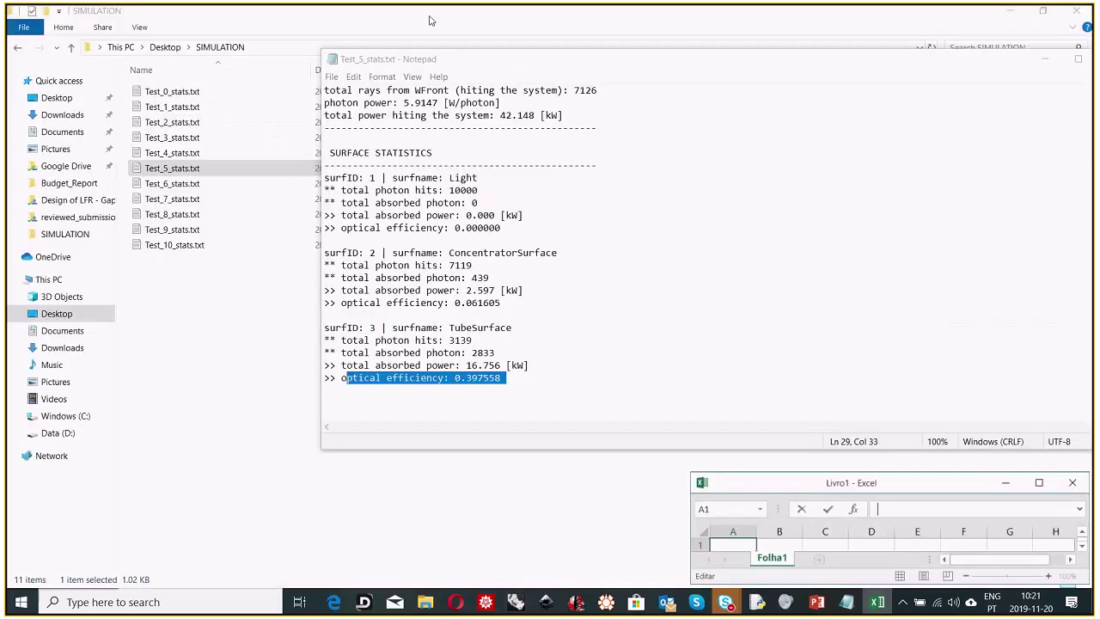
left_click_drag(803, 482, 629, 126)
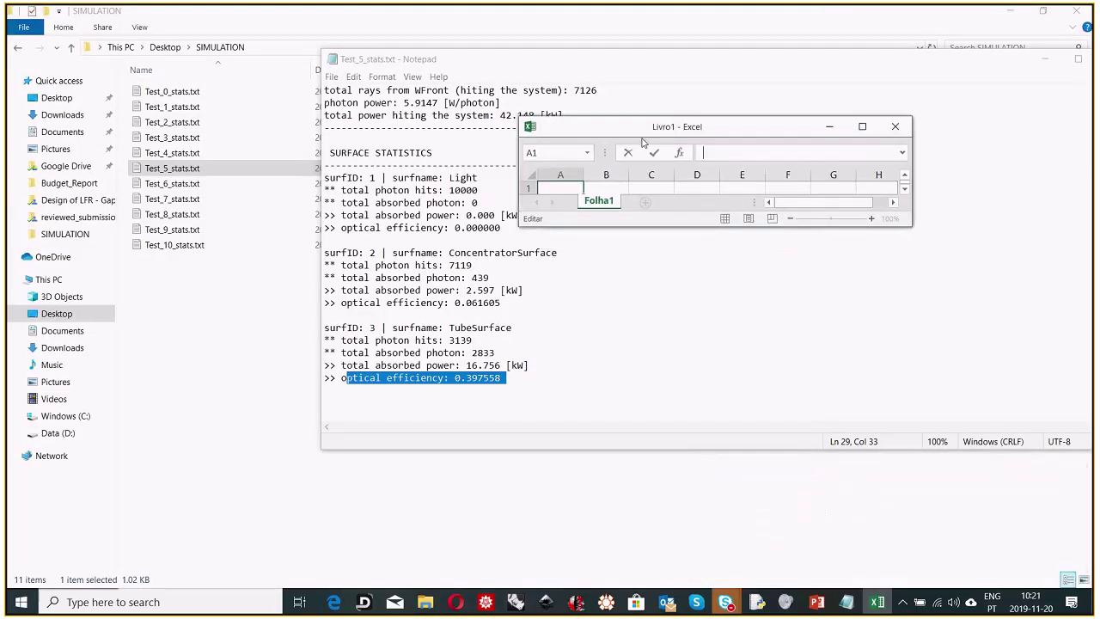
left_click_drag(818, 228, 821, 462)
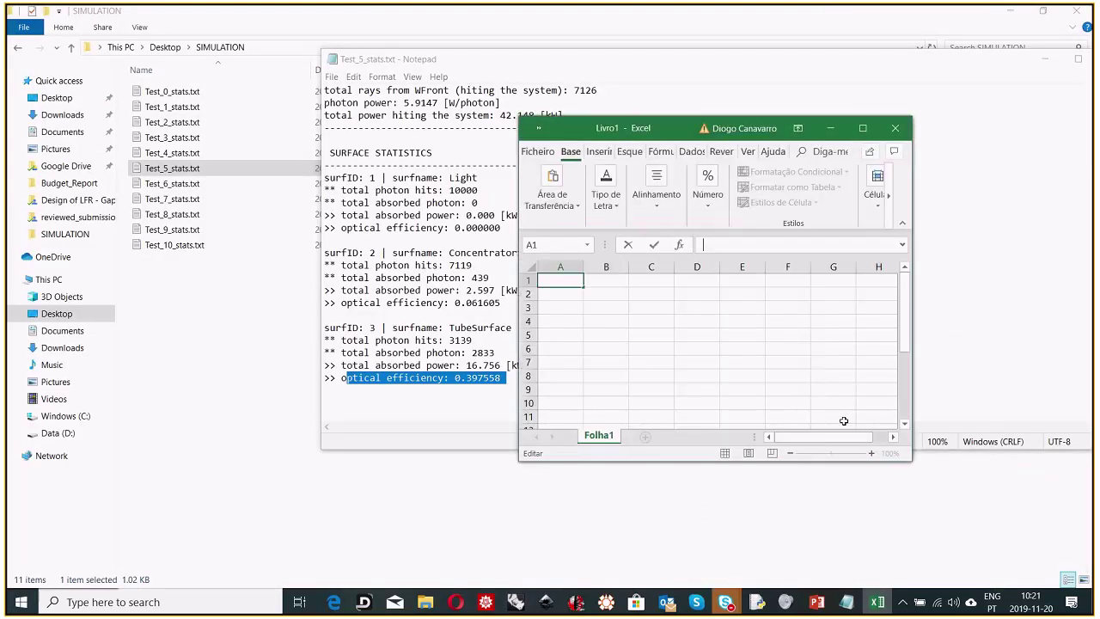
type("Optixcal Efficiency")
key("Return")
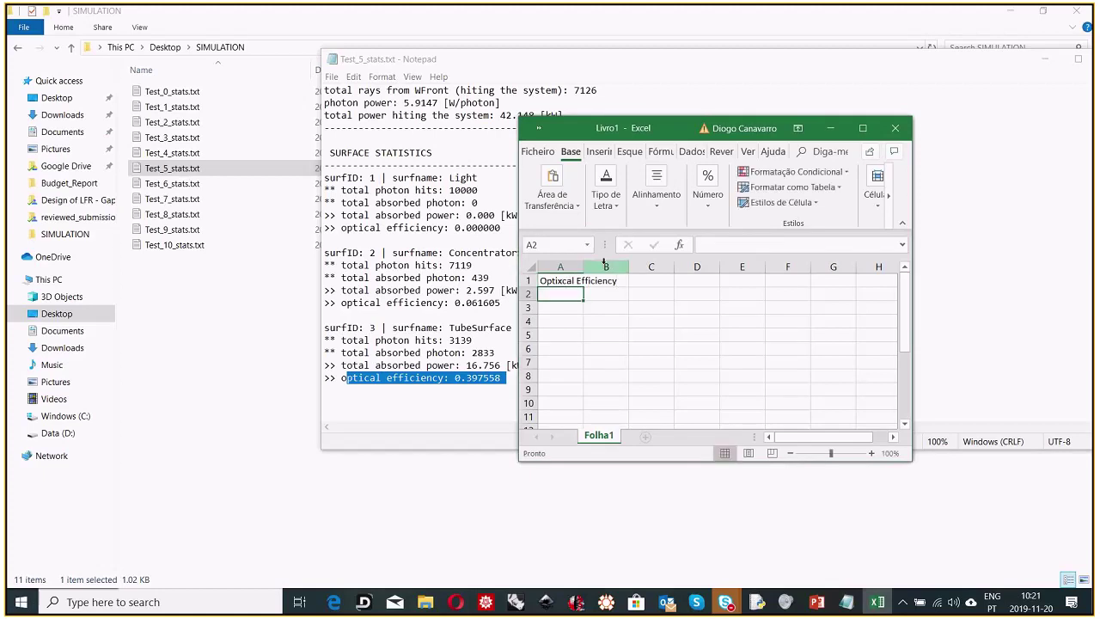
double_click(582, 267)
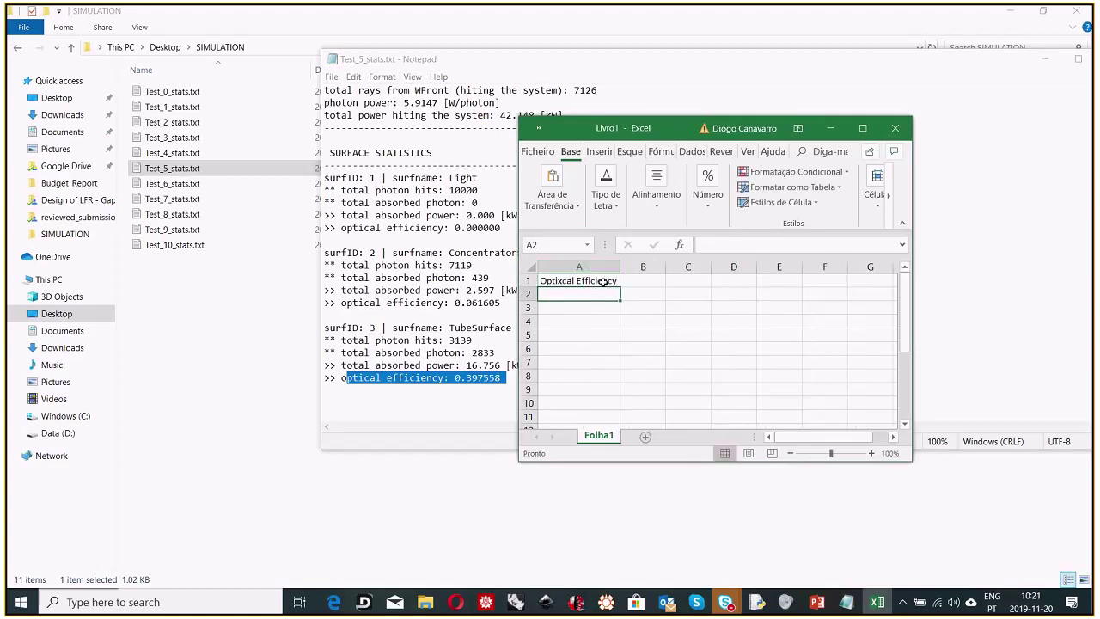
Step: Correct the 'Optixcal' typo in A1 to 'Optical' and close the Test_5 stats file
left_click(563, 280)
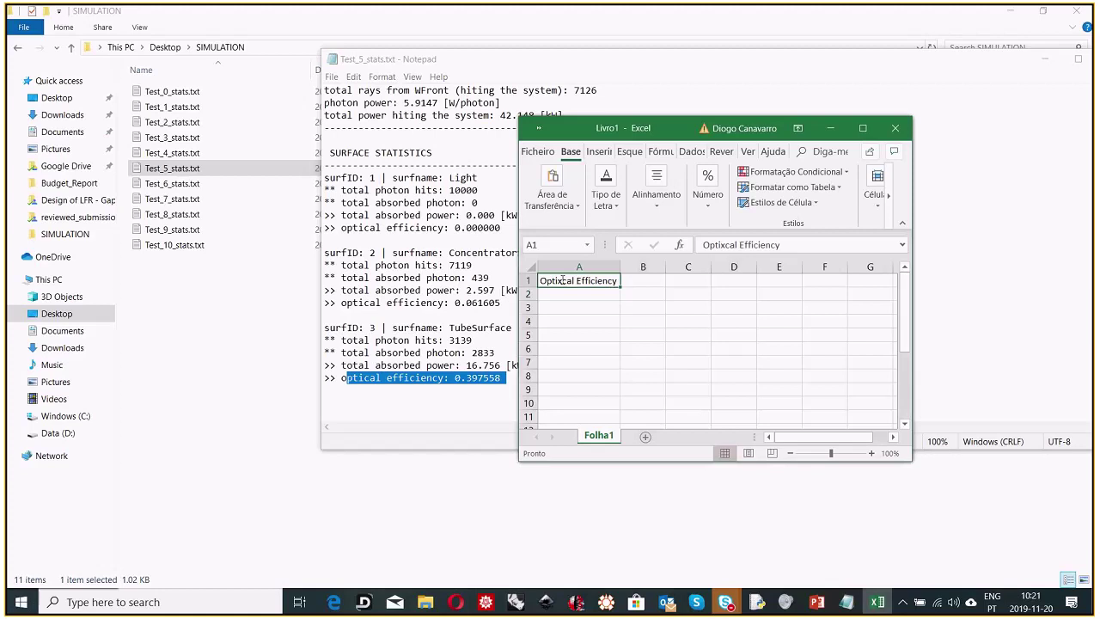
double_click(563, 280)
key("BackSpace")
key("Return")
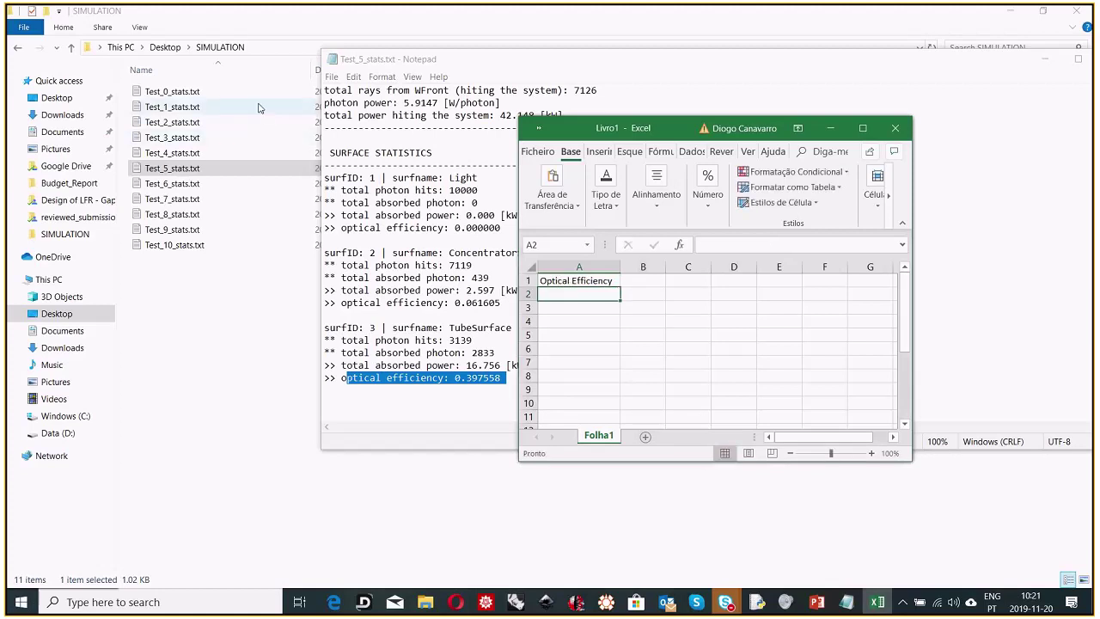
left_click_drag(952, 69, 881, 72)
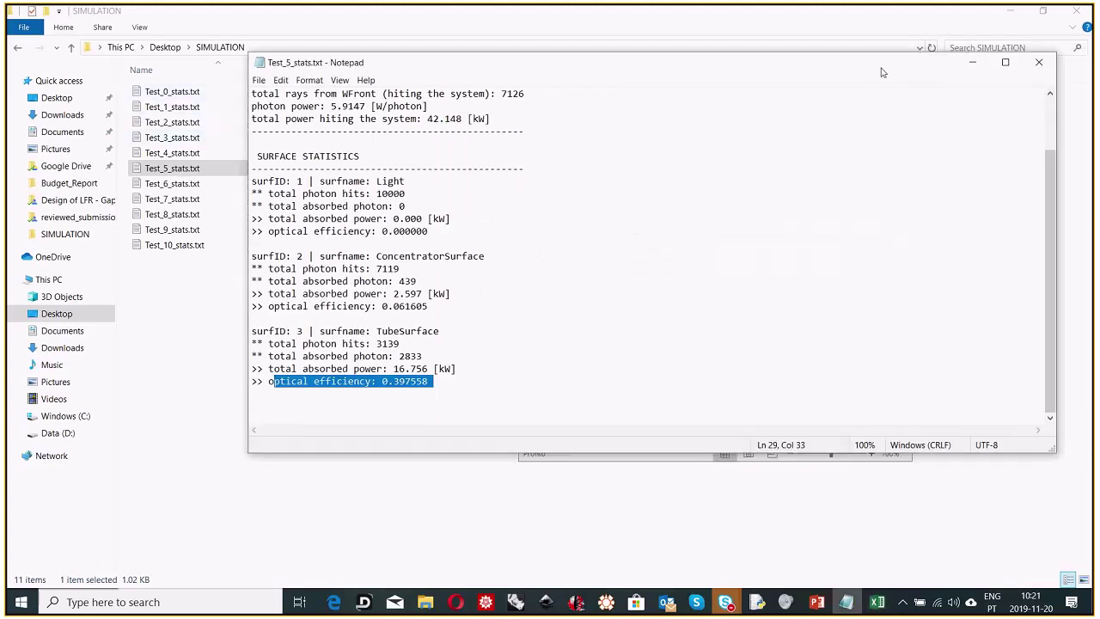
key("alt+F4")
Step: Copy the Test_0 tube efficiency 0.813009 into cell A2
double_click(172, 91)
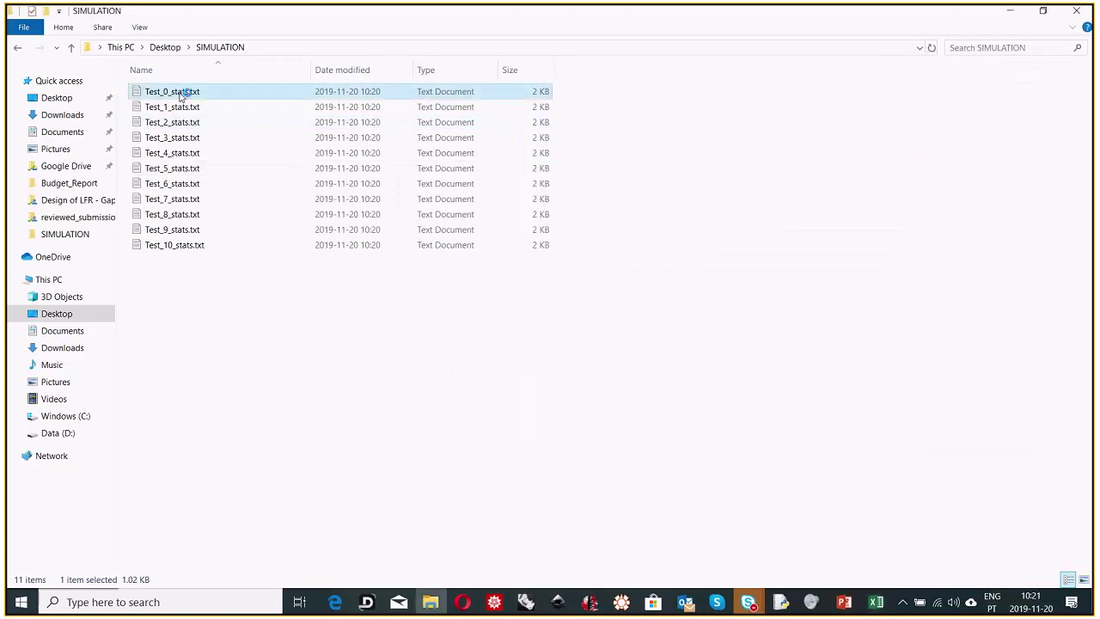
scroll(381, 262, "down", 2)
left_click_drag(428, 381, 381, 382)
key("ctrl+c")
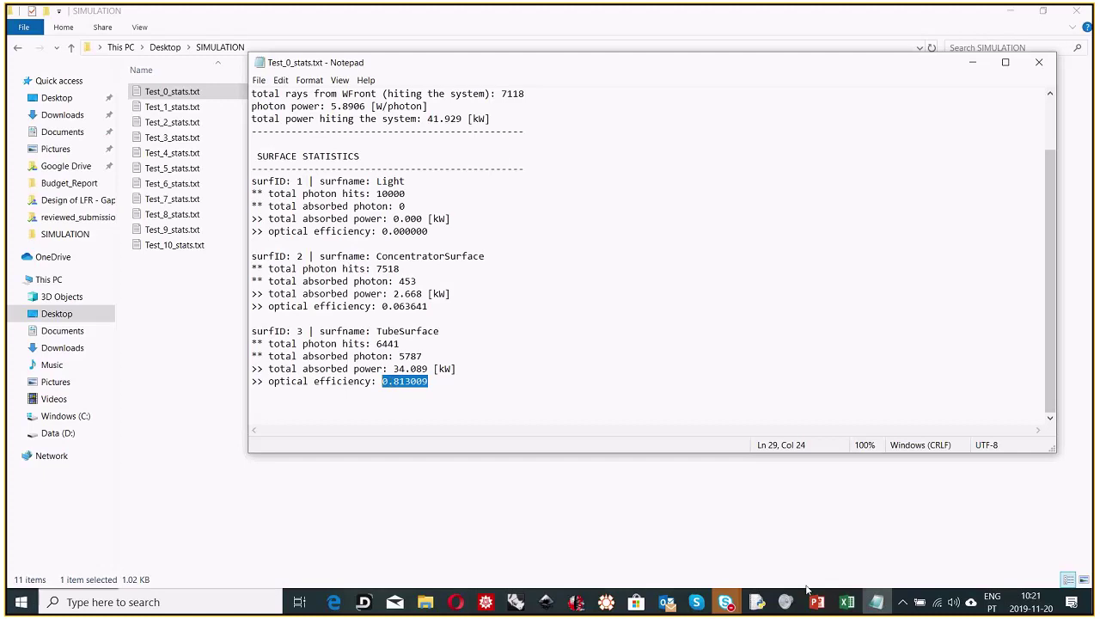
left_click(846, 601)
double_click(588, 299)
key("ctrl+v")
key("Return")
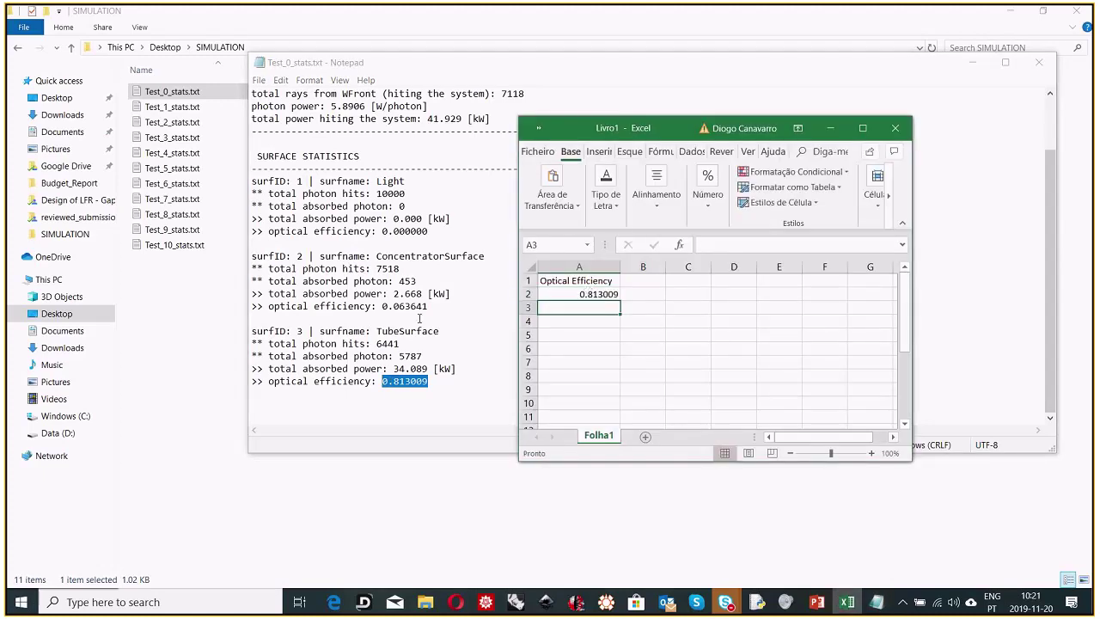
key("alt+F4")
Step: Copy the Test_1 tube efficiency 0.811788 into cell A3
double_click(209, 106)
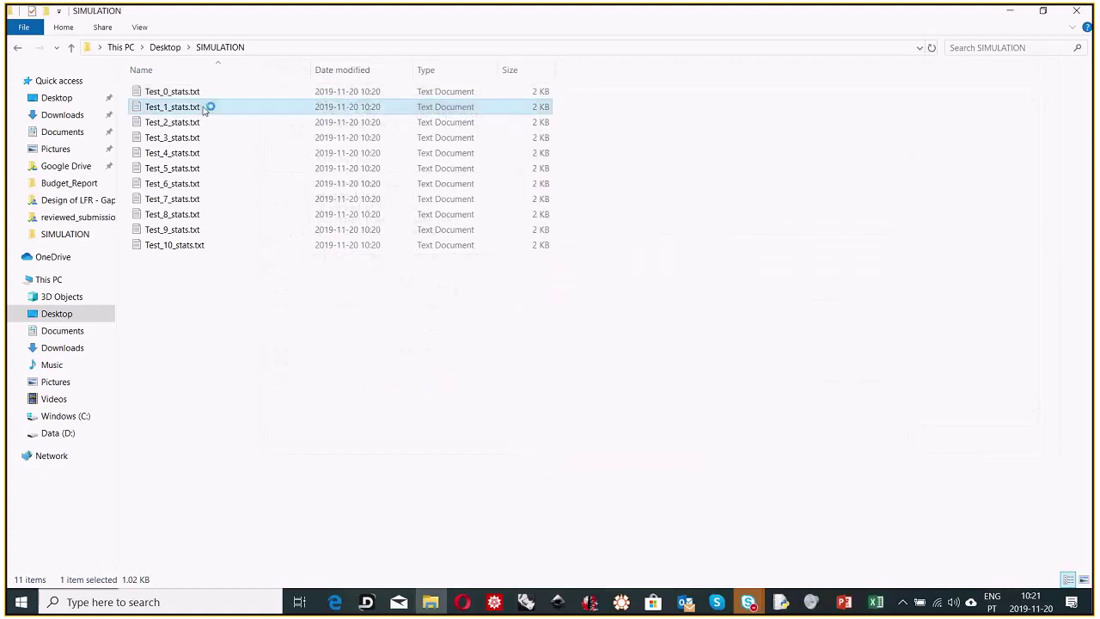
scroll(430, 344, "down", 2)
left_click_drag(428, 381, 381, 381)
key("ctrl+c")
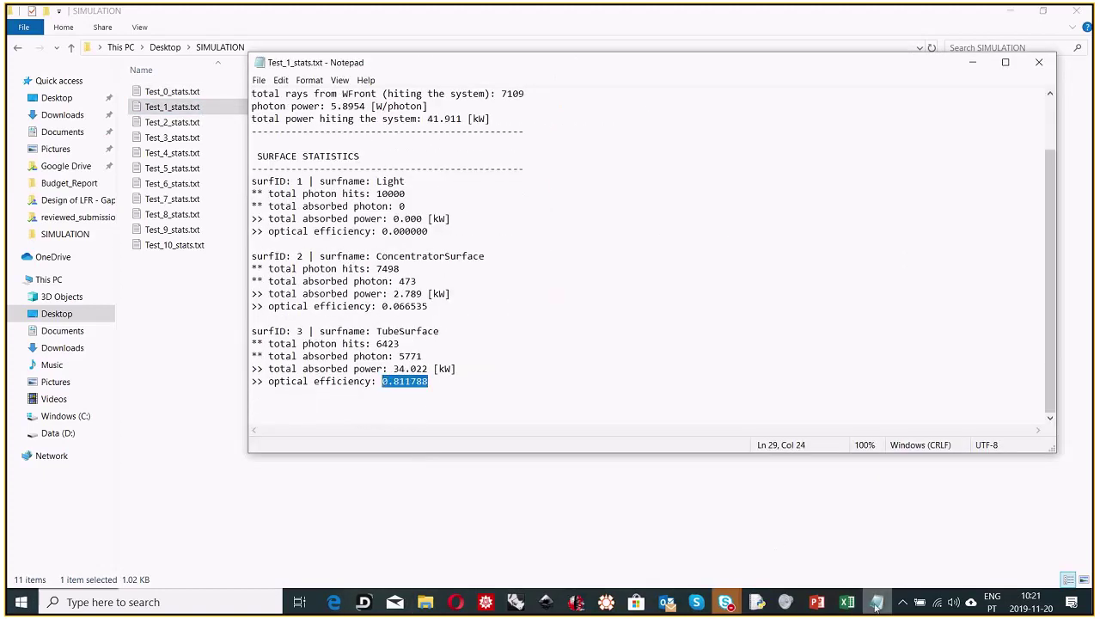
key("alt+F4")
key("alt+Tab")
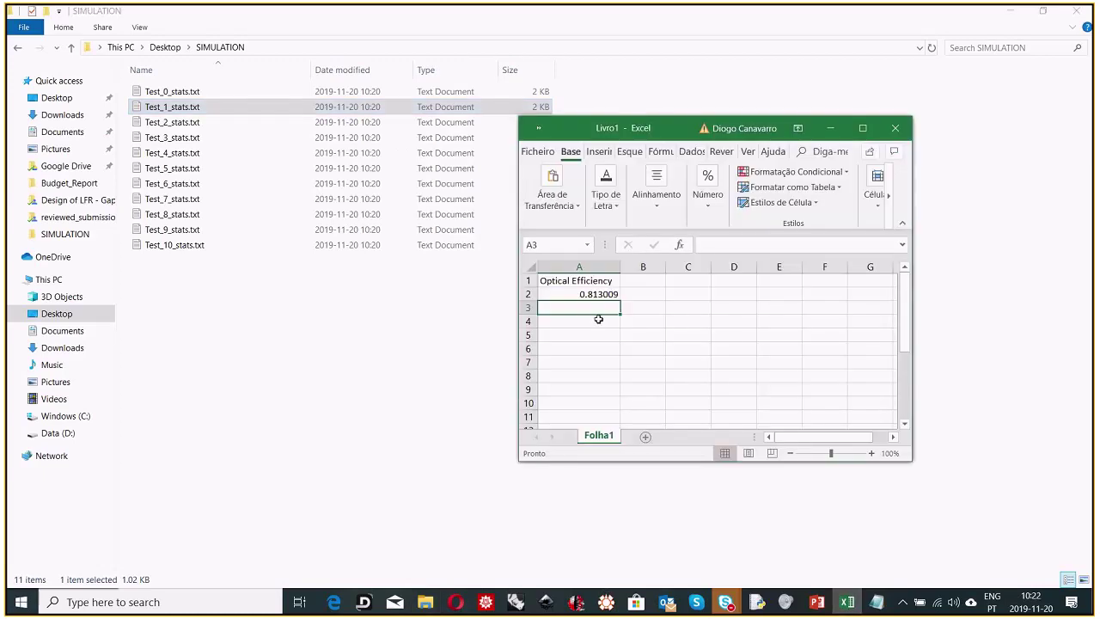
key("ctrl+Home")
left_click(597, 307)
double_click(596, 308)
key("ctrl+v")
key("Return")
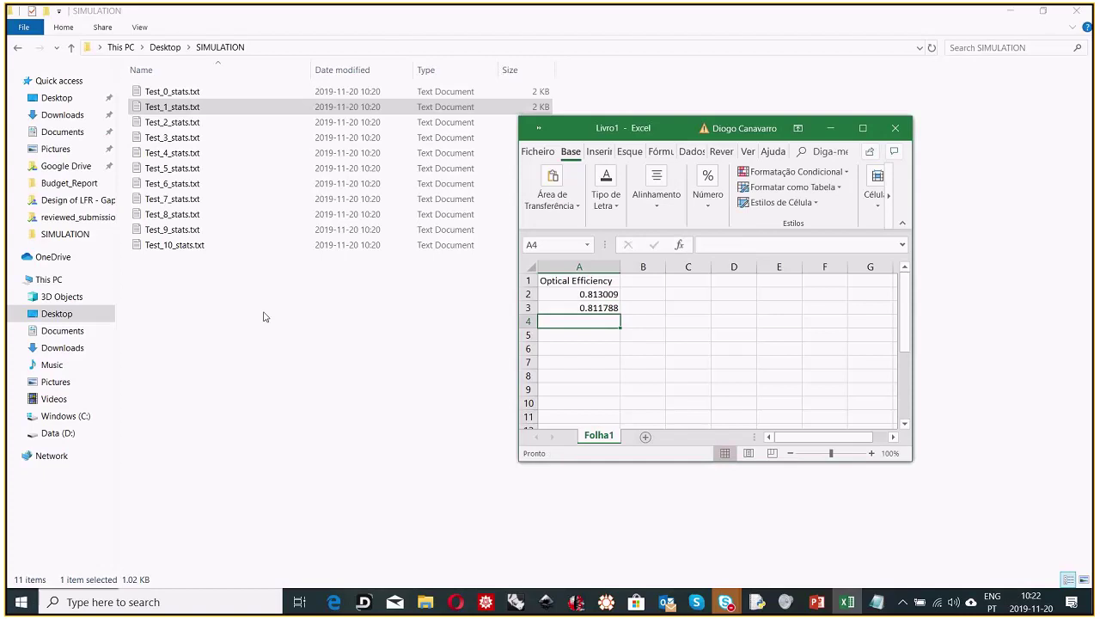
key("alt+Tab")
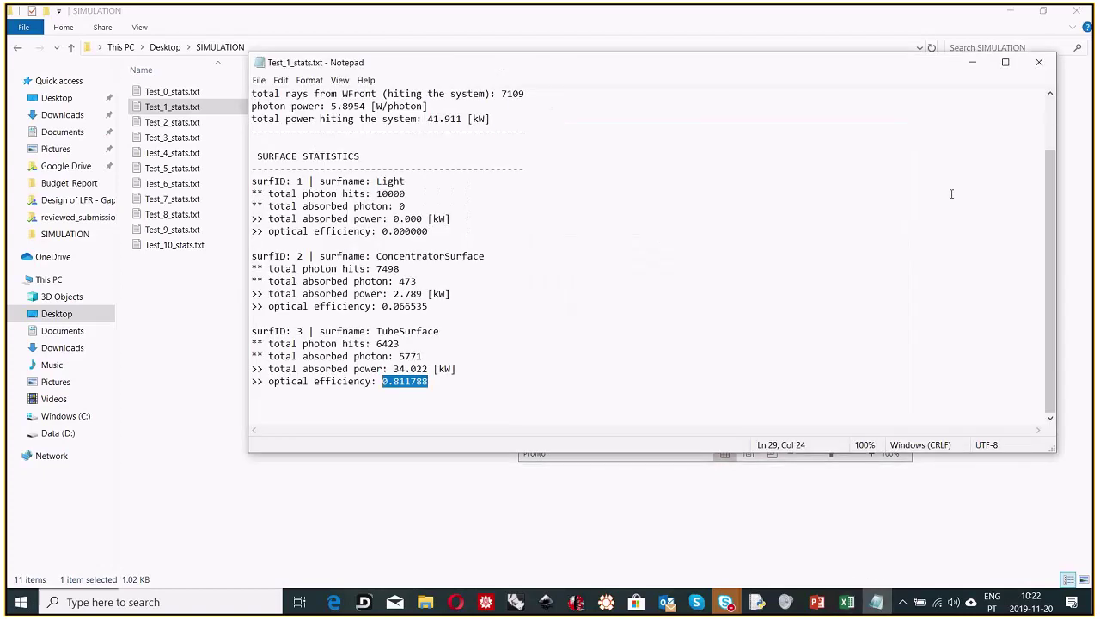
key("alt+F4")
Step: Copy the Test_2 tube efficiency 0.813056 into cell A4
double_click(172, 122)
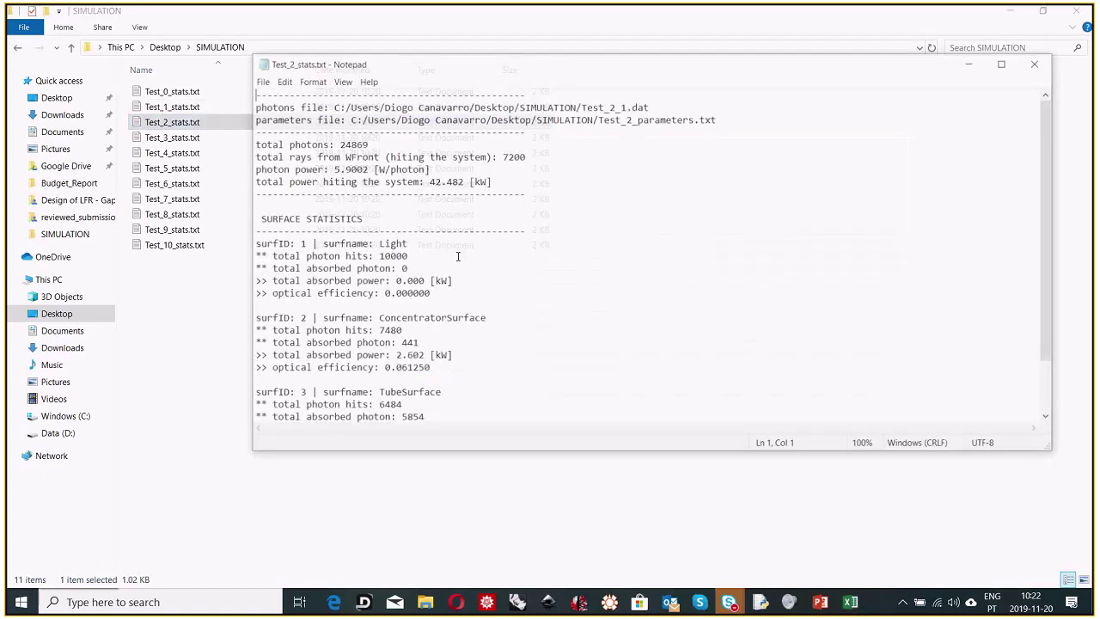
scroll(515, 301, "down", 2)
left_click_drag(434, 380, 382, 380)
key("ctrl+c")
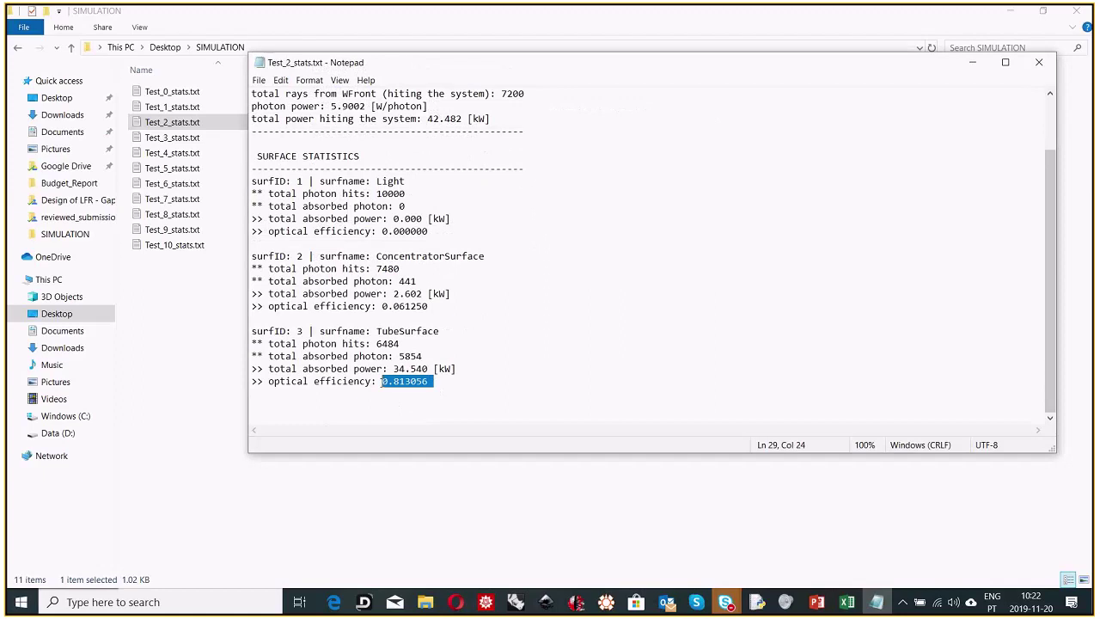
left_click(846, 601)
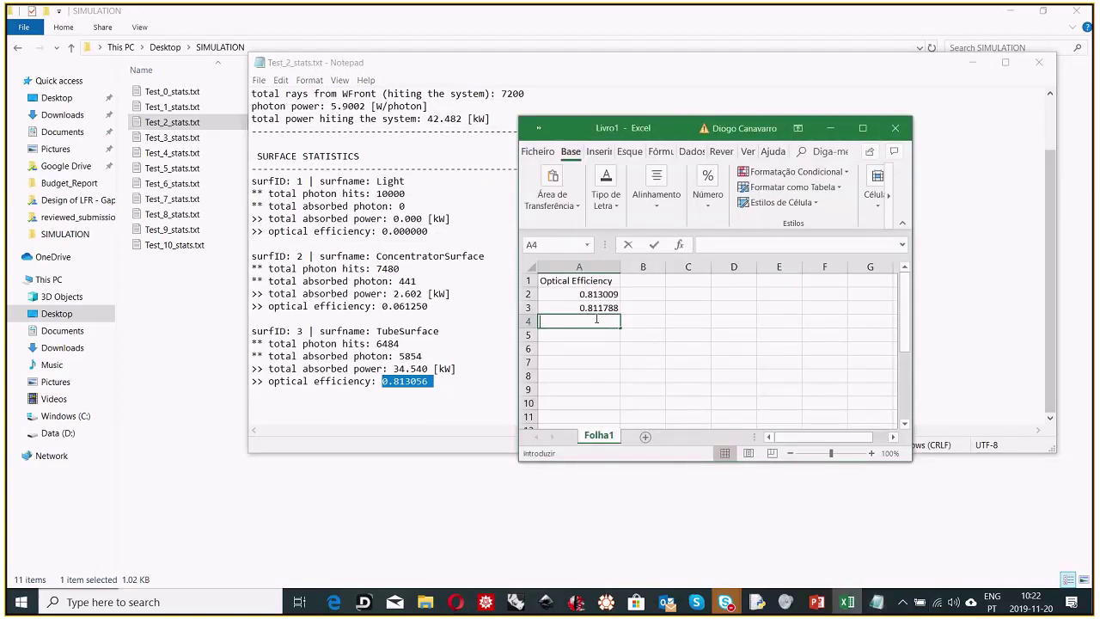
key("ctrl+v")
key("Return")
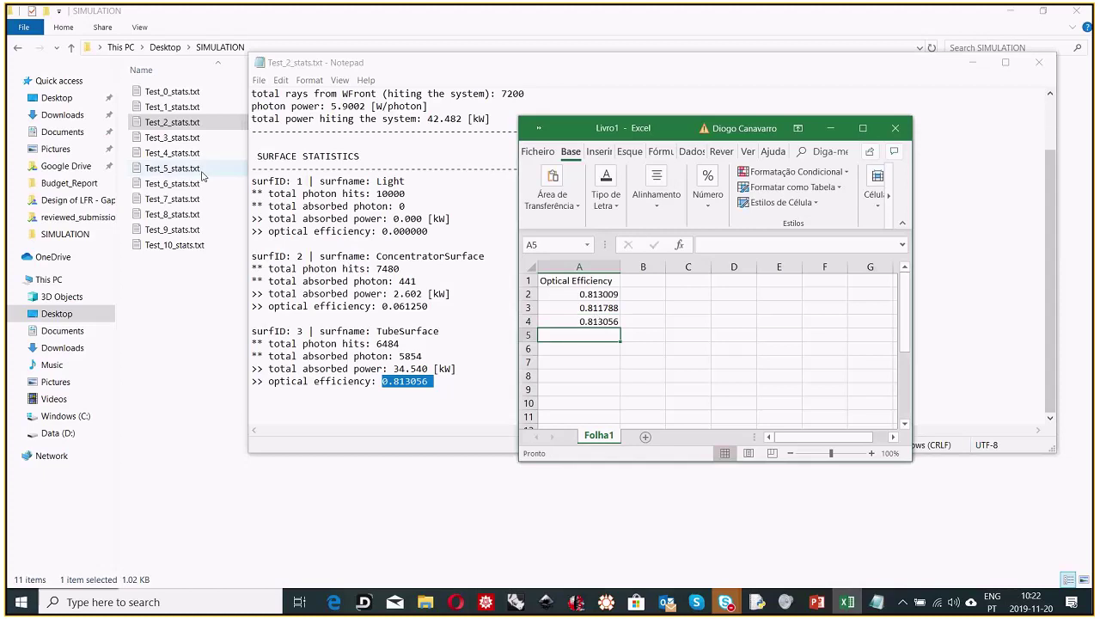
left_click(976, 65)
left_click(976, 66)
Step: Enter the Test_3 tube efficiency 0.749332 in cell A5
key("Down")
key("Return")
scroll(471, 325, "down", 2)
left_click_drag(428, 380, 382, 384)
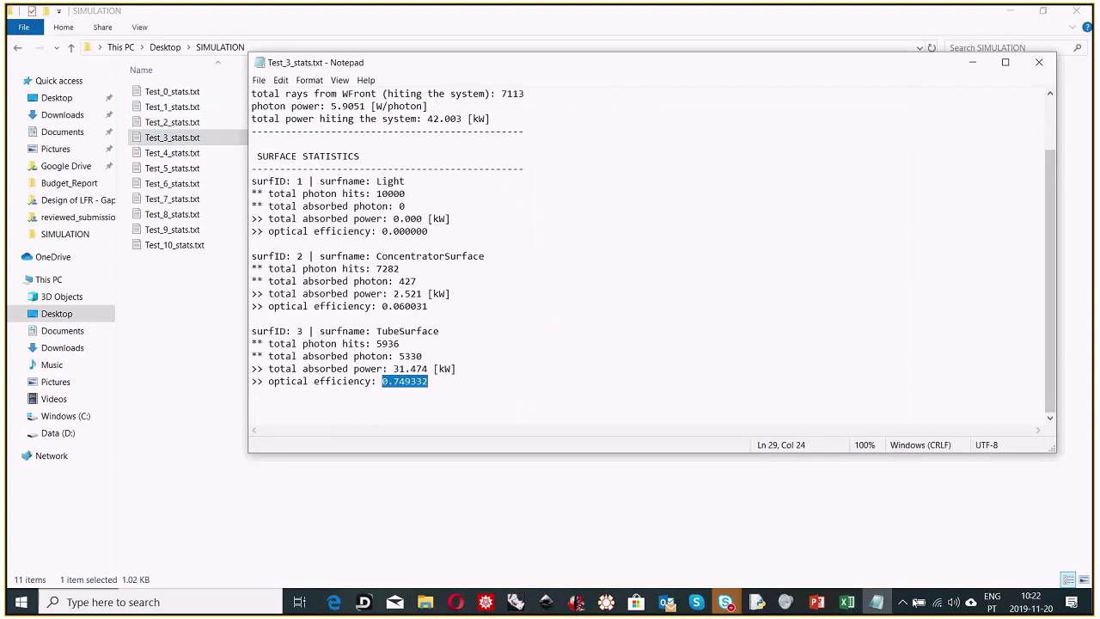
left_click(848, 604)
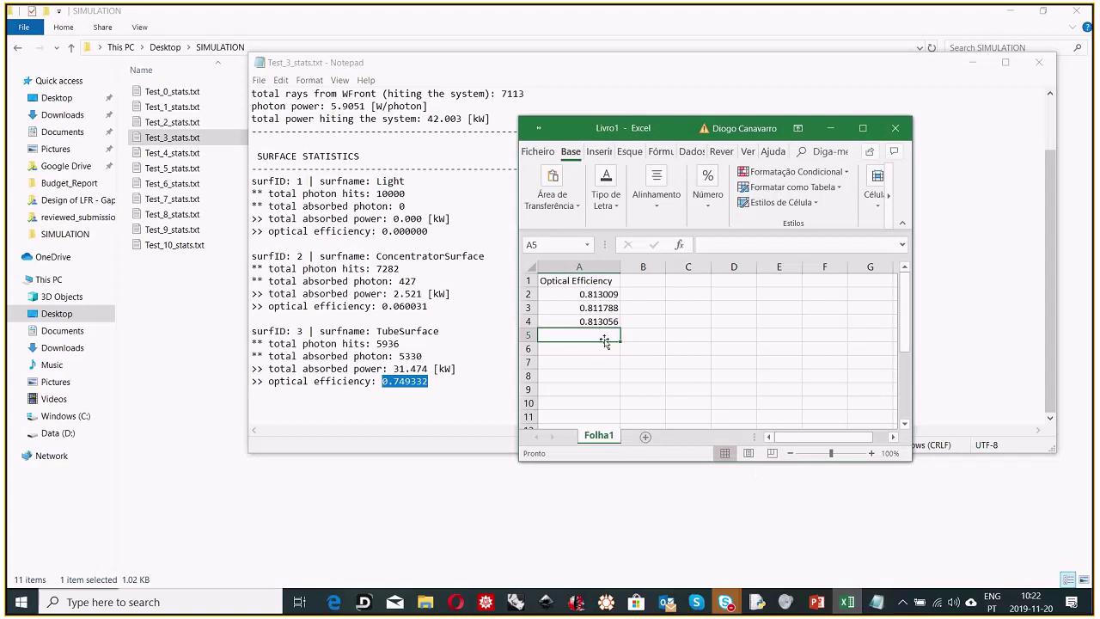
double_click(601, 335)
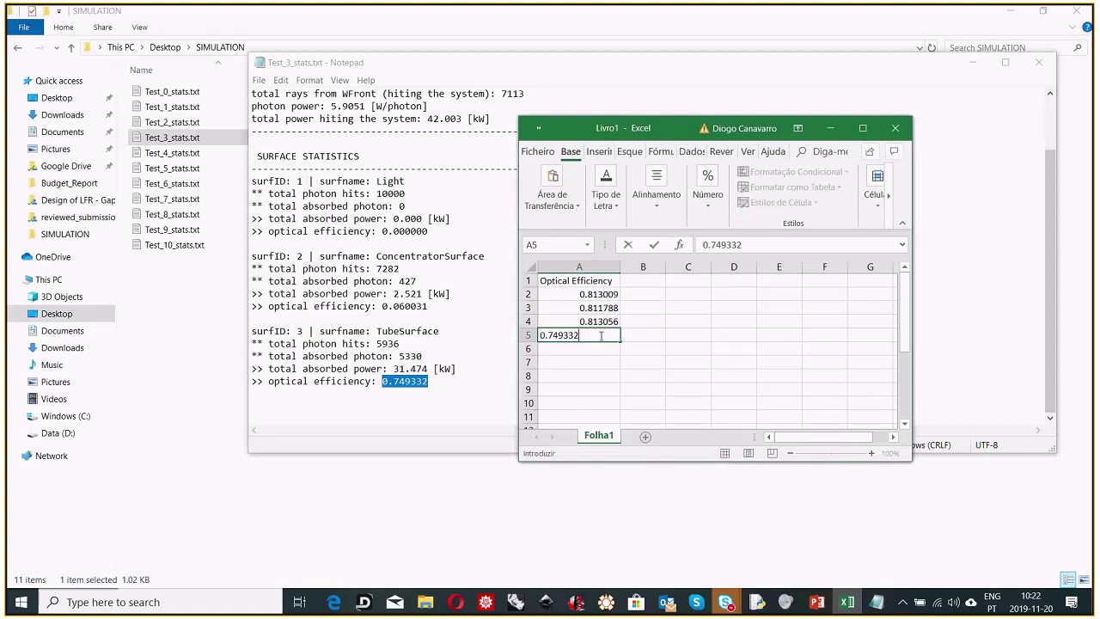
key("Return")
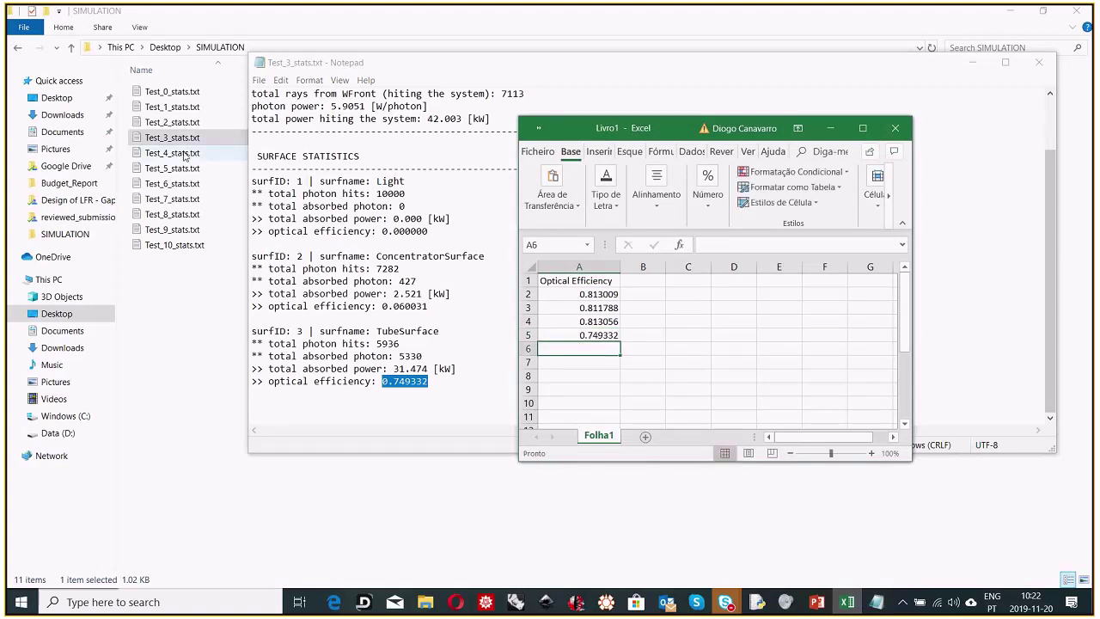
Step: Copy the Test_4 tube efficiency 0.601595 into cell A6
left_click(185, 152)
double_click(482, 153)
scroll(491, 366, "down", 2)
left_click(431, 382)
left_click_drag(432, 383, 380, 382)
key("ctrl+c")
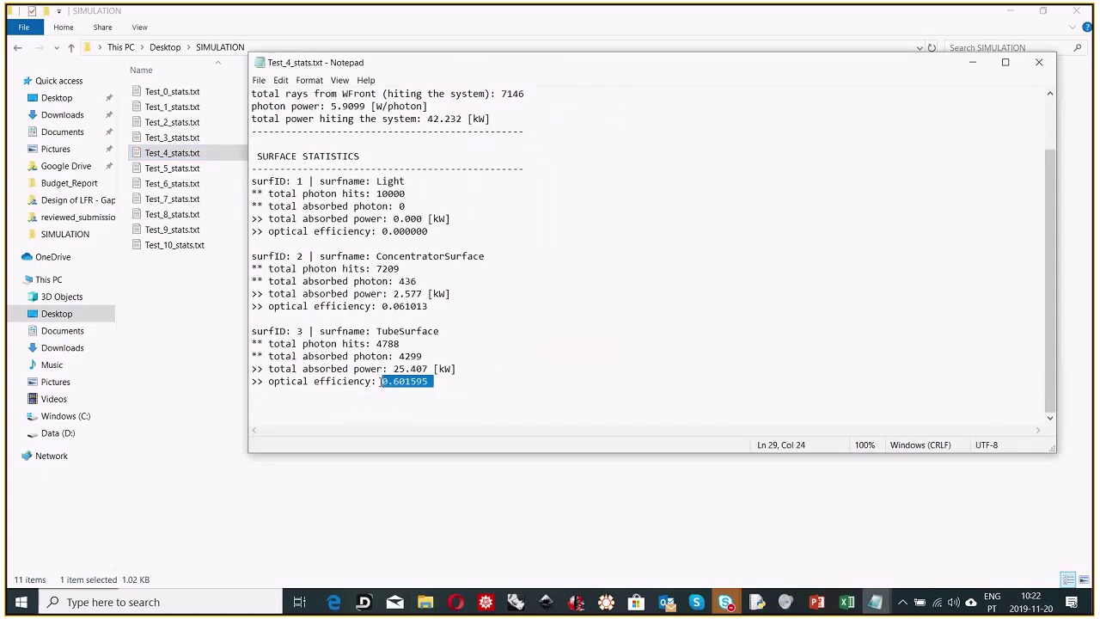
left_click(845, 606)
double_click(603, 348)
key("ctrl+v")
key("Return")
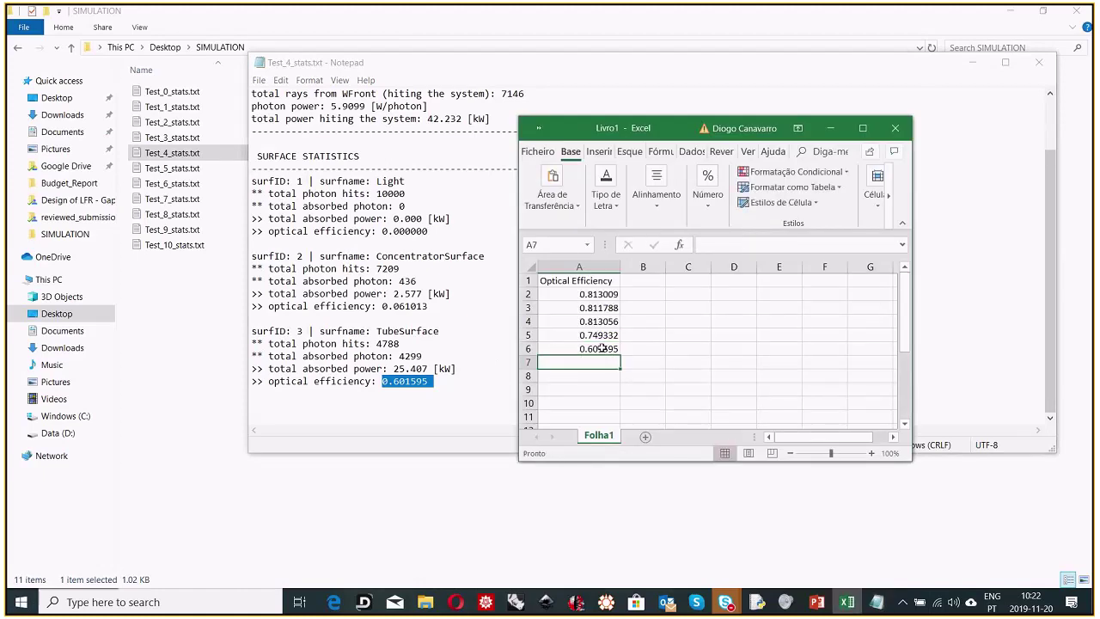
double_click(196, 169)
Step: Paste the Test_5 tube efficiency 0.397558 into cell A7
scroll(425, 381, "down", 2)
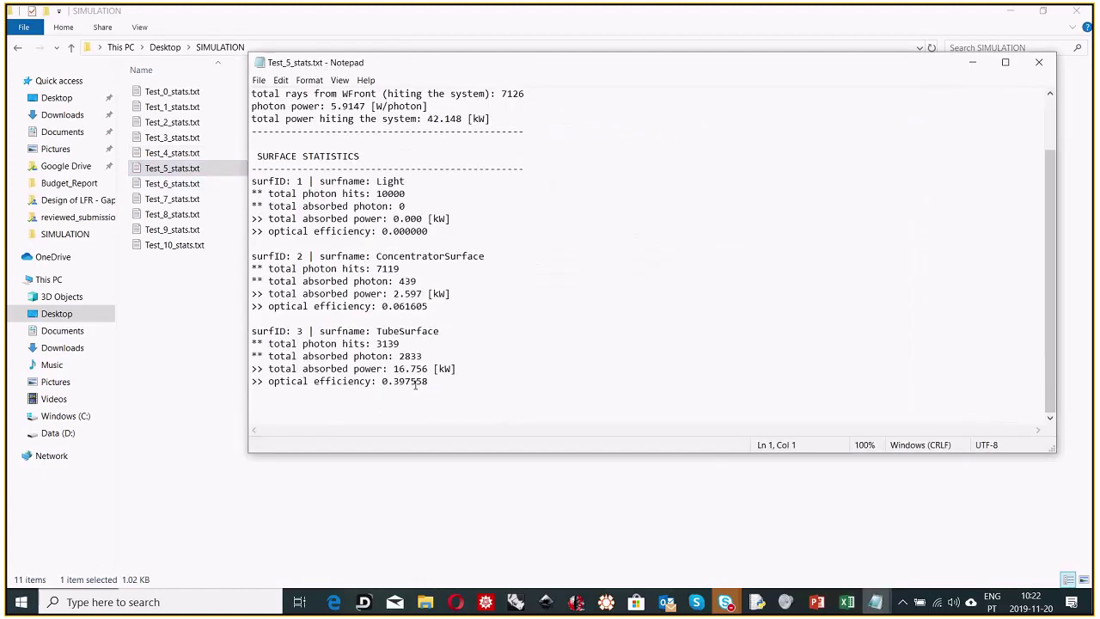
left_click_drag(427, 381, 387, 386)
key("ctrl+c")
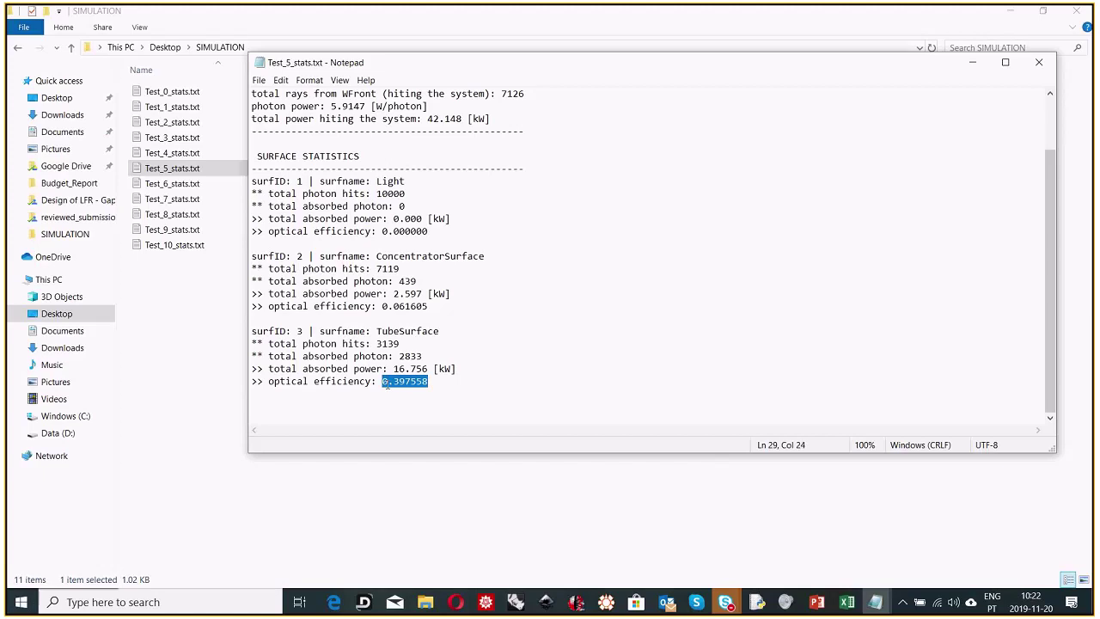
left_click(846, 601)
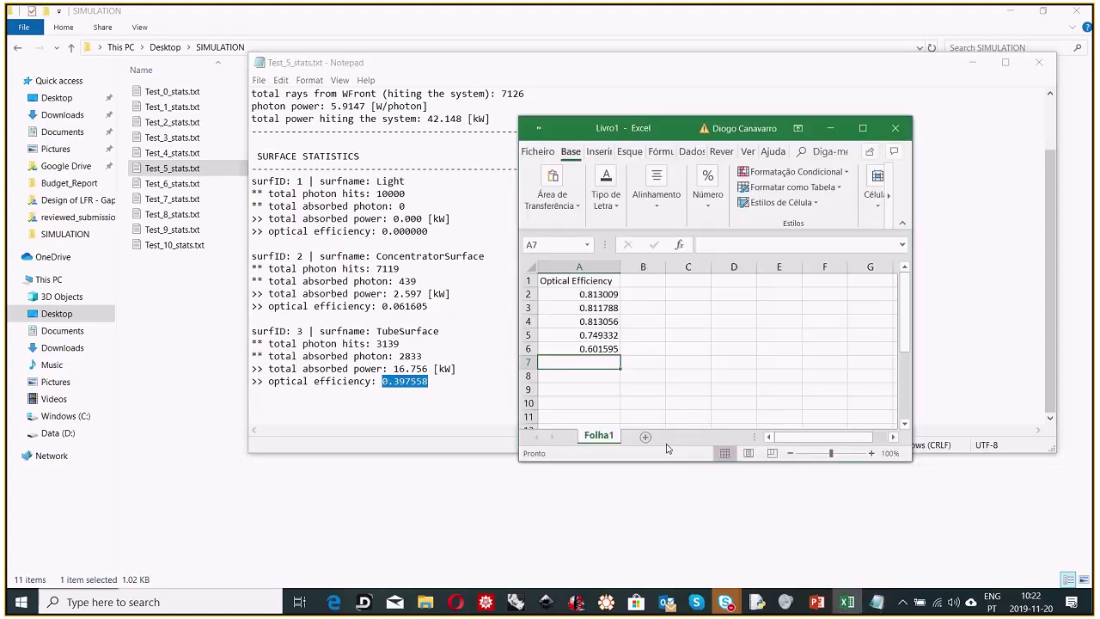
double_click(606, 363)
key("ctrl+v")
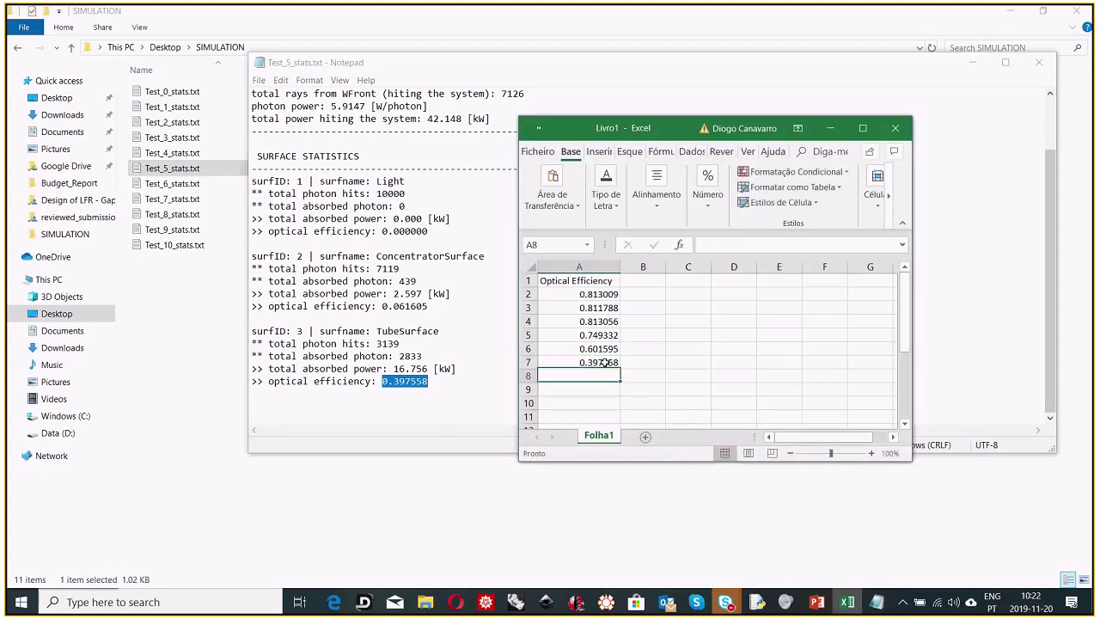
key("Return")
Step: Copy the Test_6 tube efficiency 0.219533 into cell A8
left_click(182, 185)
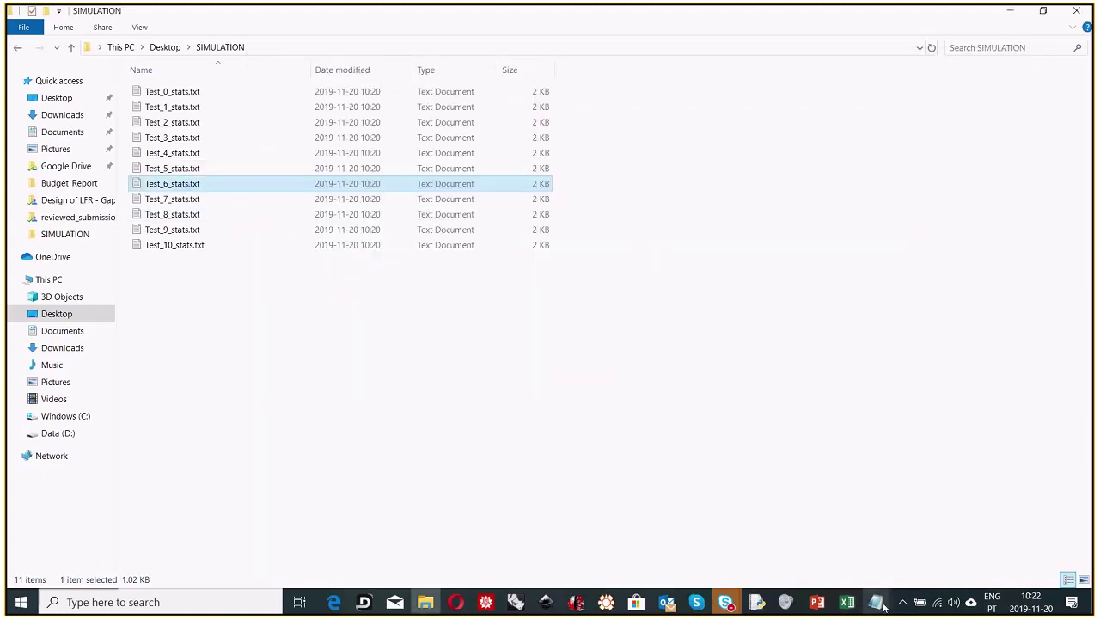
mouse_move(876, 601)
left_click(1036, 524)
scroll(682, 351, "down", 2)
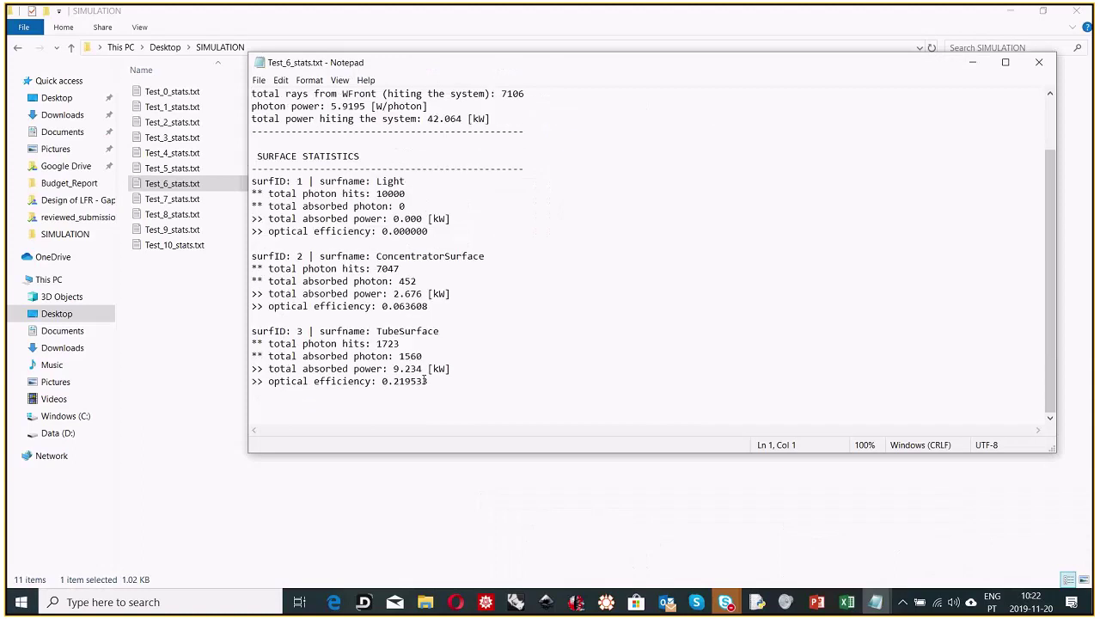
left_click_drag(426, 380, 384, 386)
key("ctrl+c")
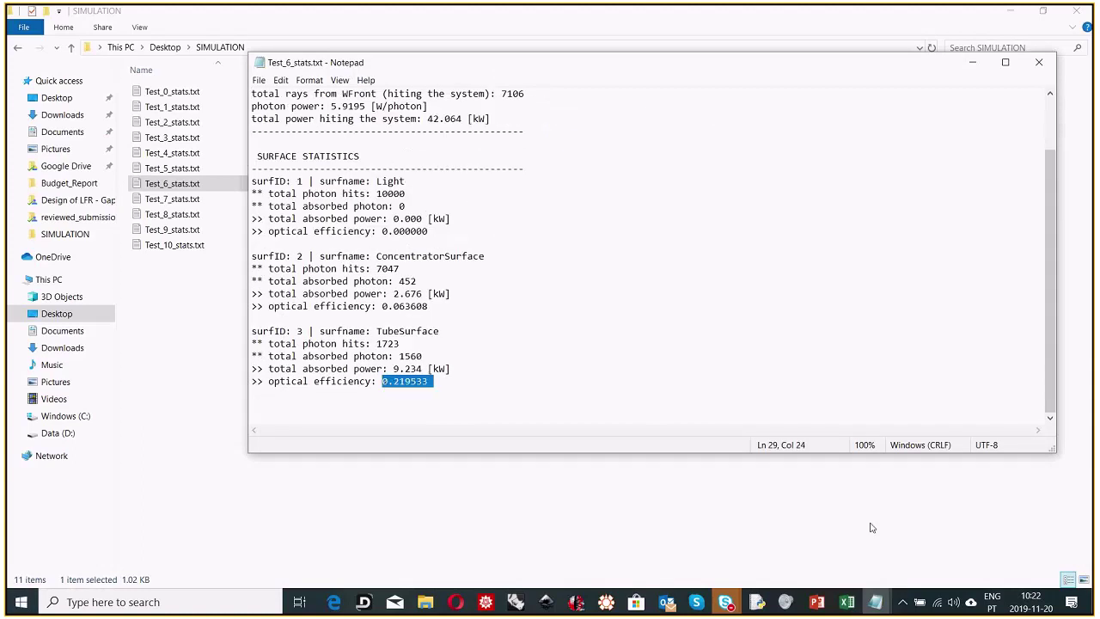
left_click(846, 601)
double_click(617, 376)
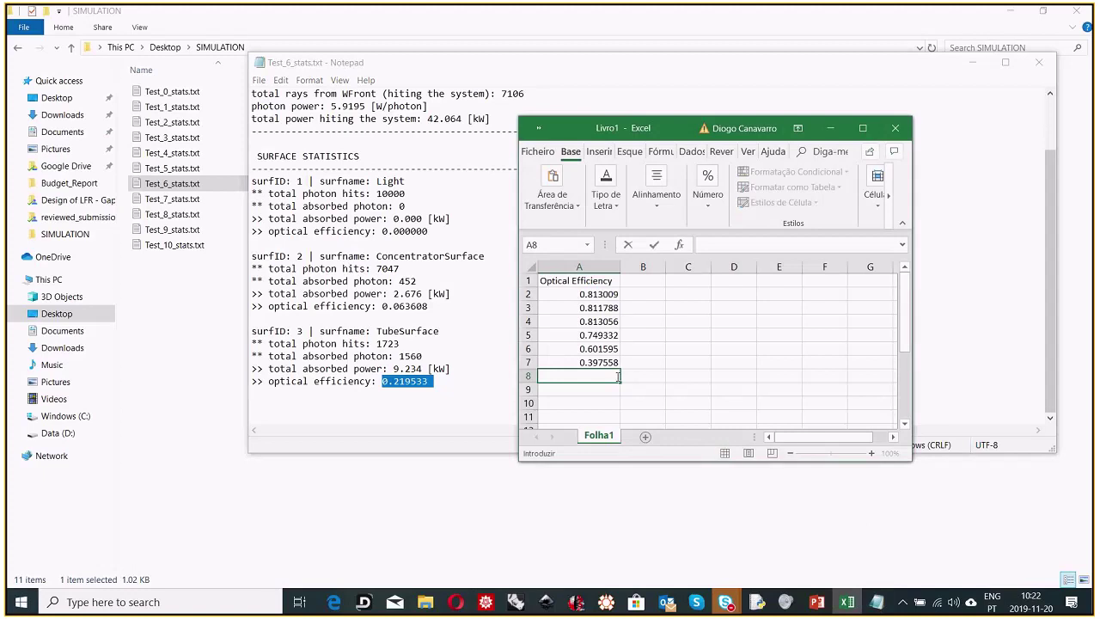
key("ctrl+v")
key("Return")
Step: Copy the Test_7 tube efficiency 0.076108 into cell A9
double_click(171, 198)
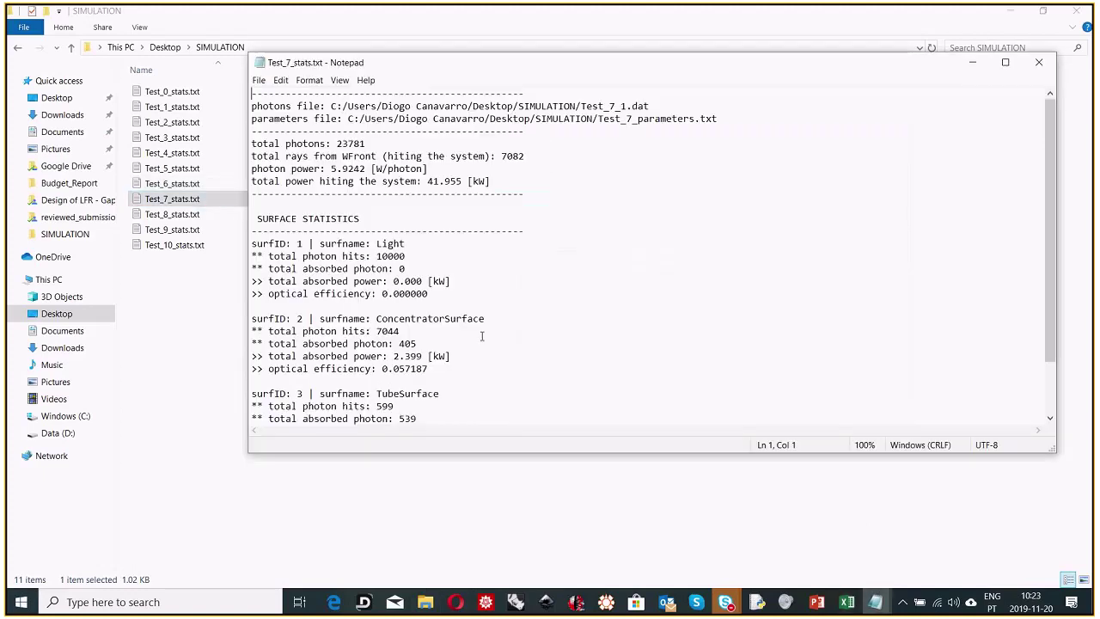
scroll(482, 336, "down", 2)
left_click_drag(428, 381, 383, 383)
key("ctrl+c")
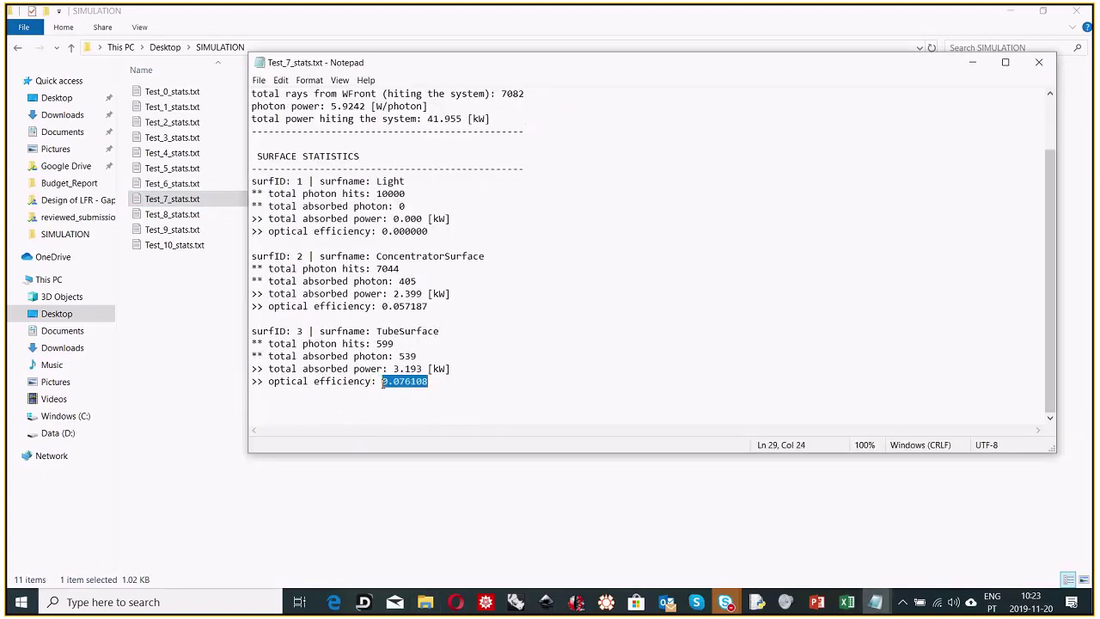
left_click(846, 602)
key("ctrl+v")
key("Return")
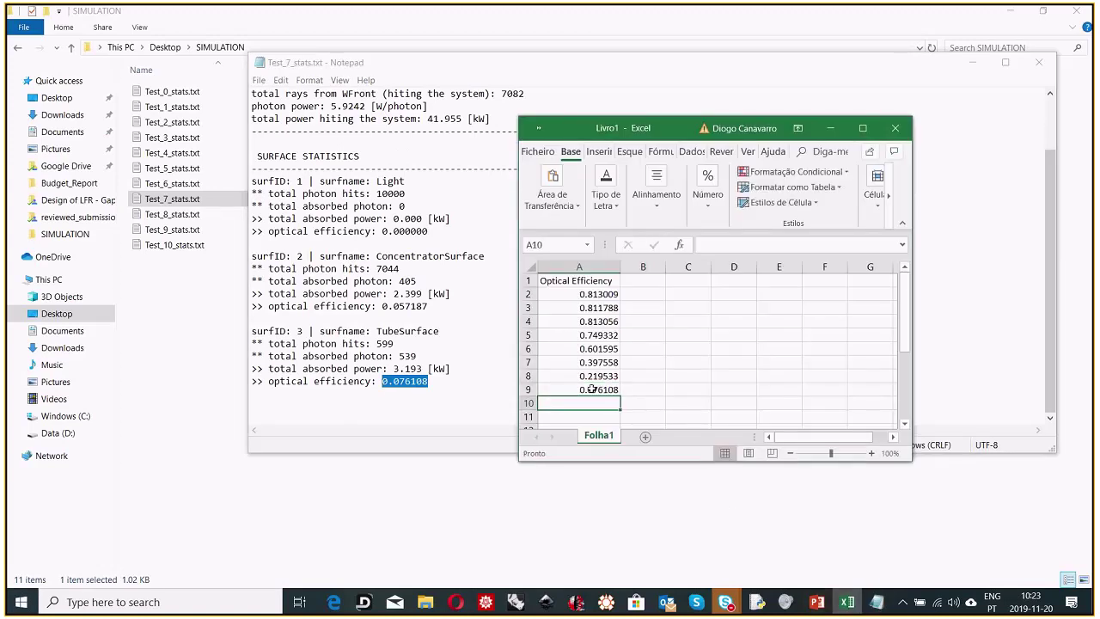
Step: Copy the Test_8 tube efficiency 0.030687 into cell A10
double_click(175, 215)
scroll(391, 378, "down", 2)
left_click_drag(428, 382, 381, 381)
key("ctrl+c")
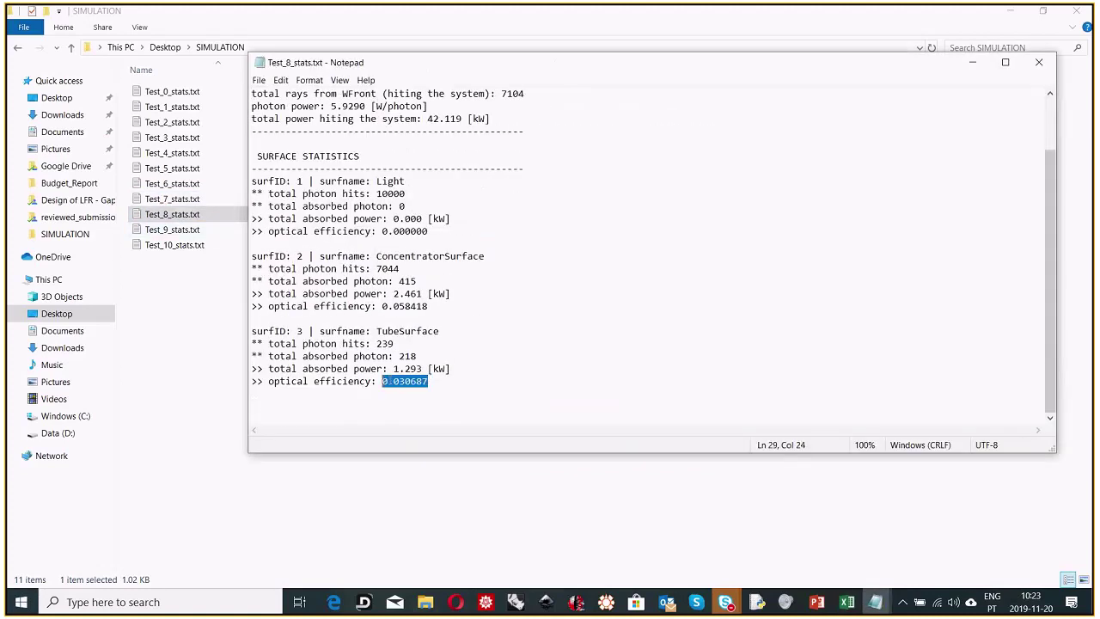
left_click(846, 601)
key("ctrl+v")
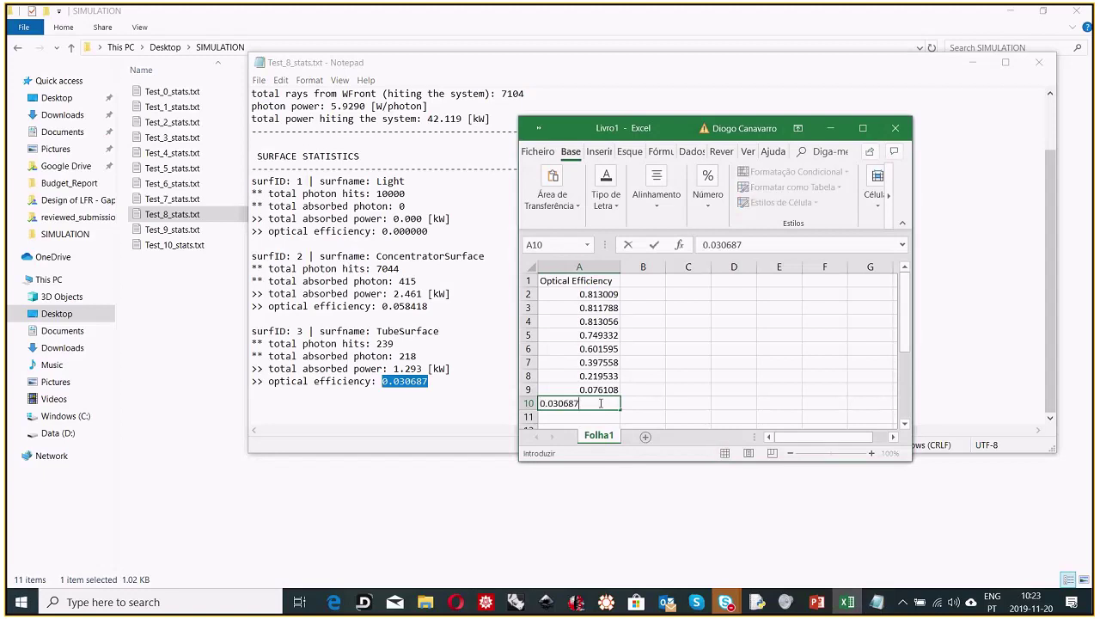
key("Return")
Step: Copy the Test_9 tube efficiency 0.023974 into cell A11
double_click(172, 229)
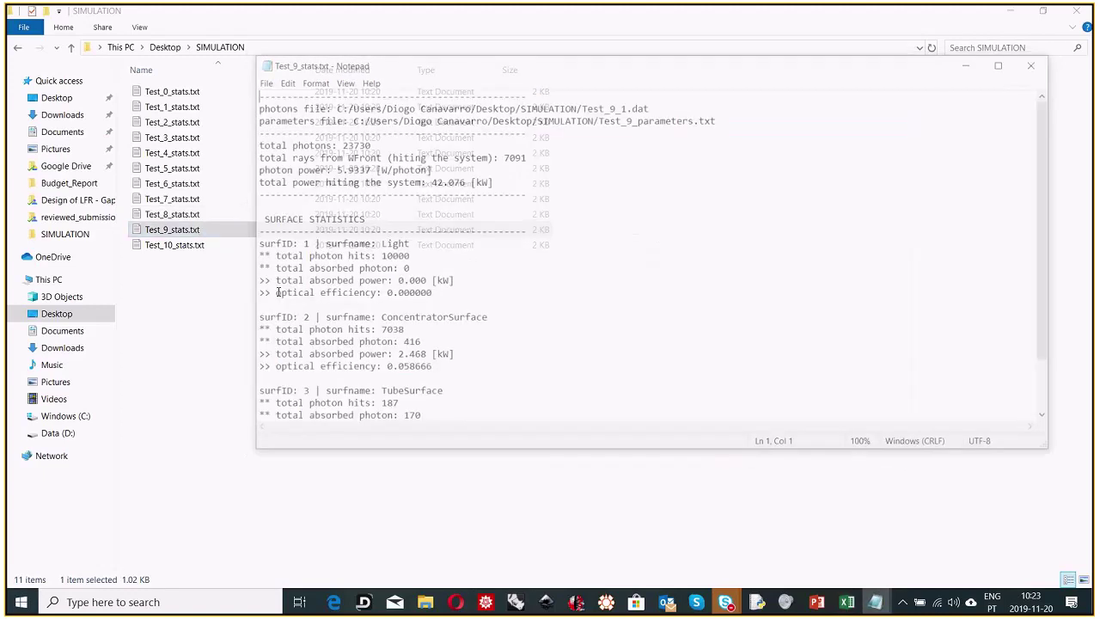
left_click_drag(431, 382, 382, 381)
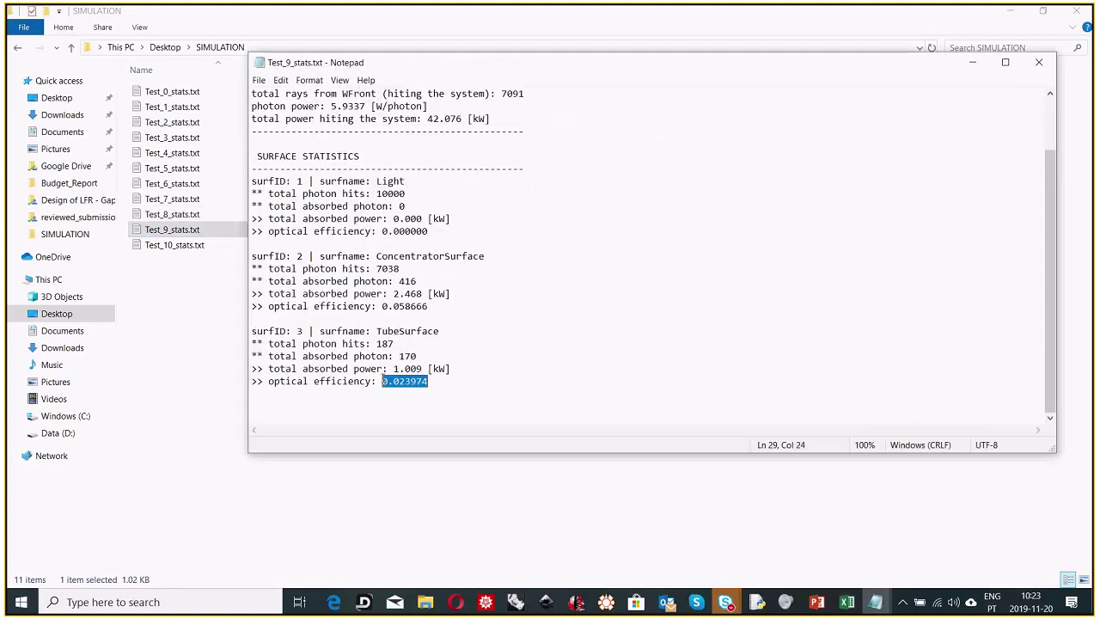
left_click(846, 601)
double_click(603, 417)
type("0.023974")
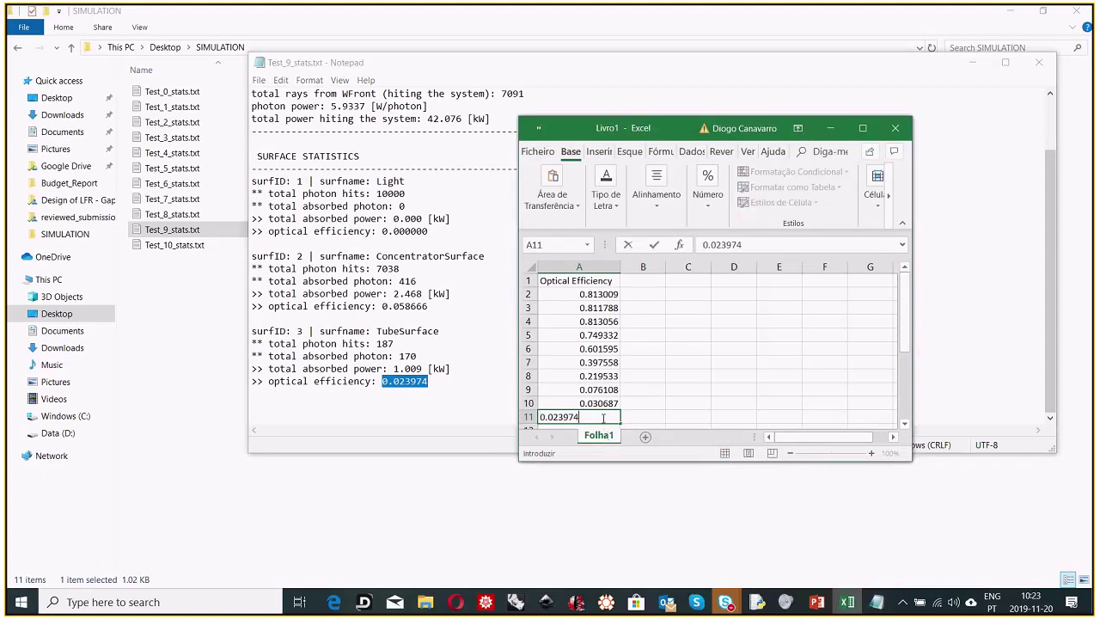
key("Return")
Step: Copy the Test_10 tube efficiency 0.021035 into cell A12
double_click(174, 245)
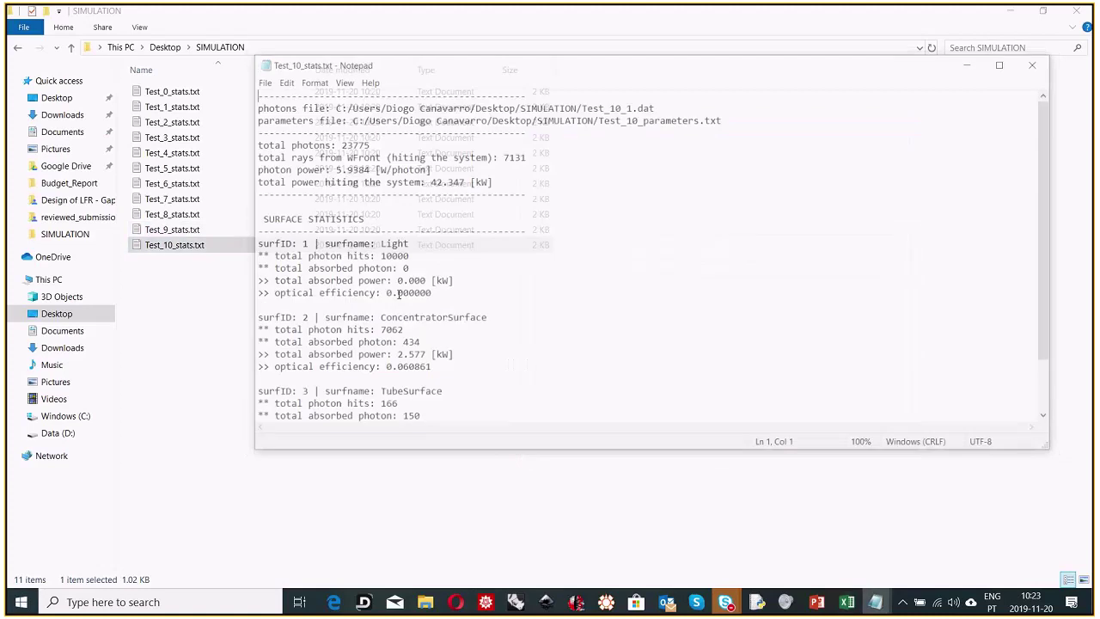
left_click_drag(427, 382, 382, 384)
key("ctrl+c")
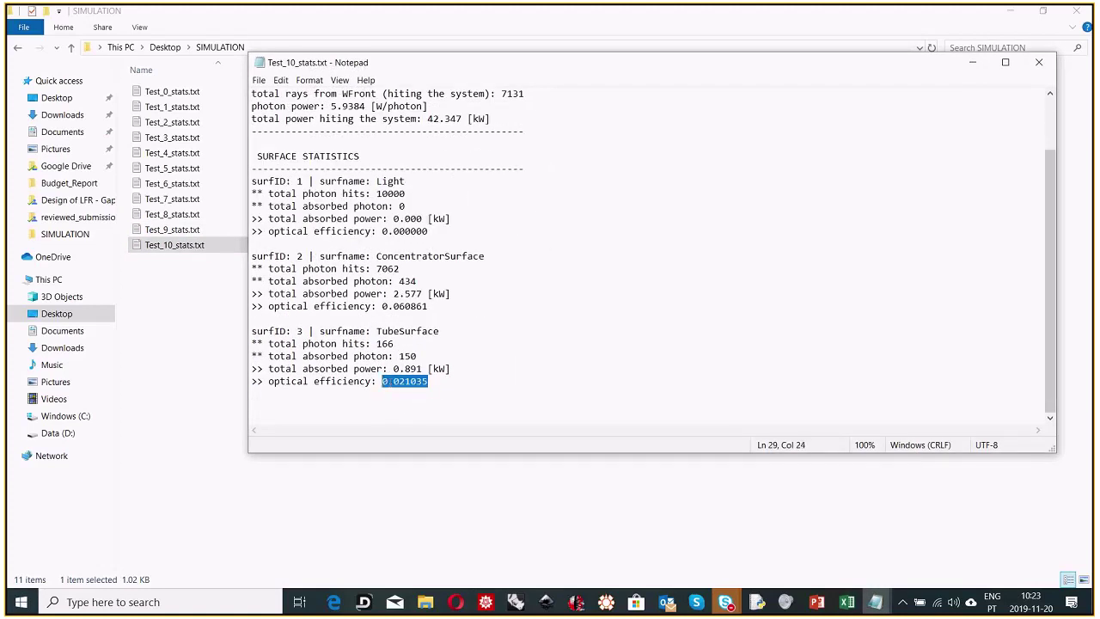
left_click(846, 601)
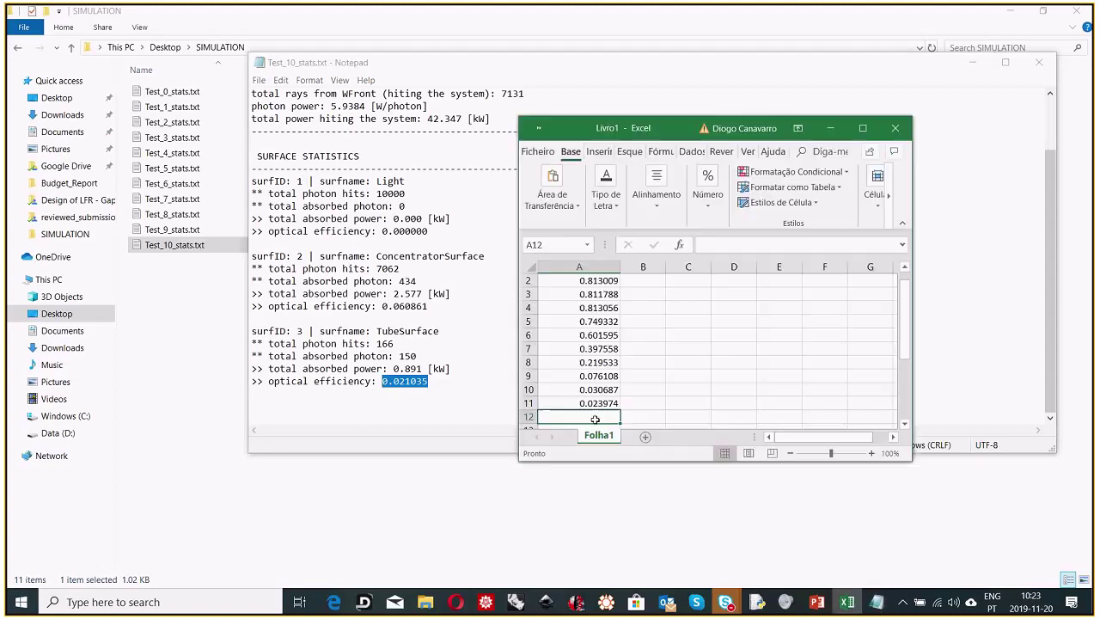
key("ctrl+v")
key("Return")
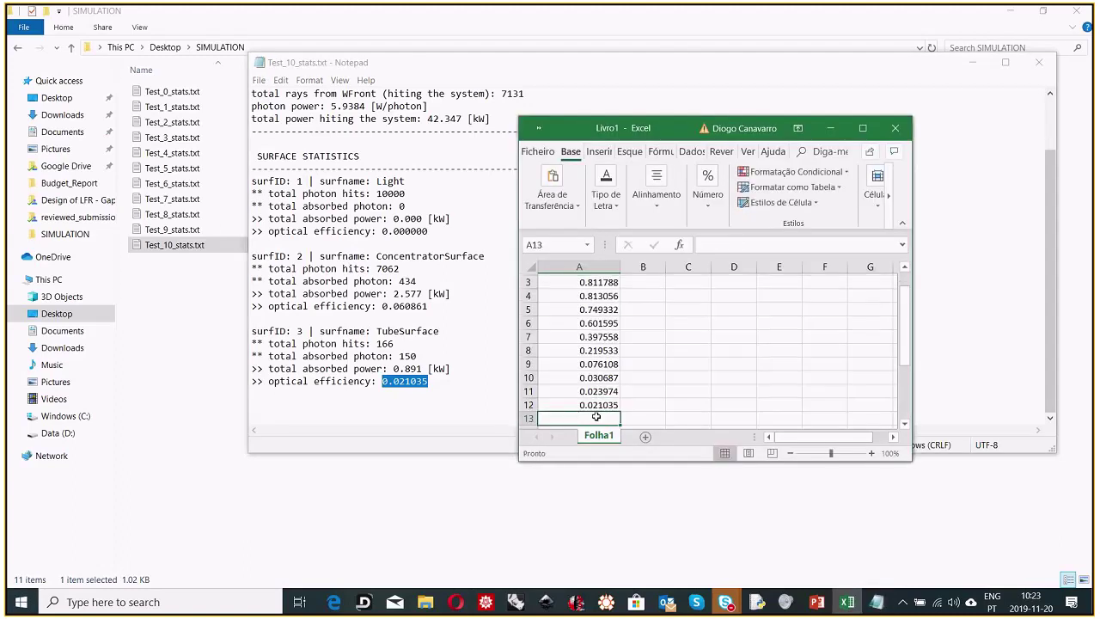
Step: Start the 'IAM T' heading in cell B1
scroll(649, 322, "up", 1)
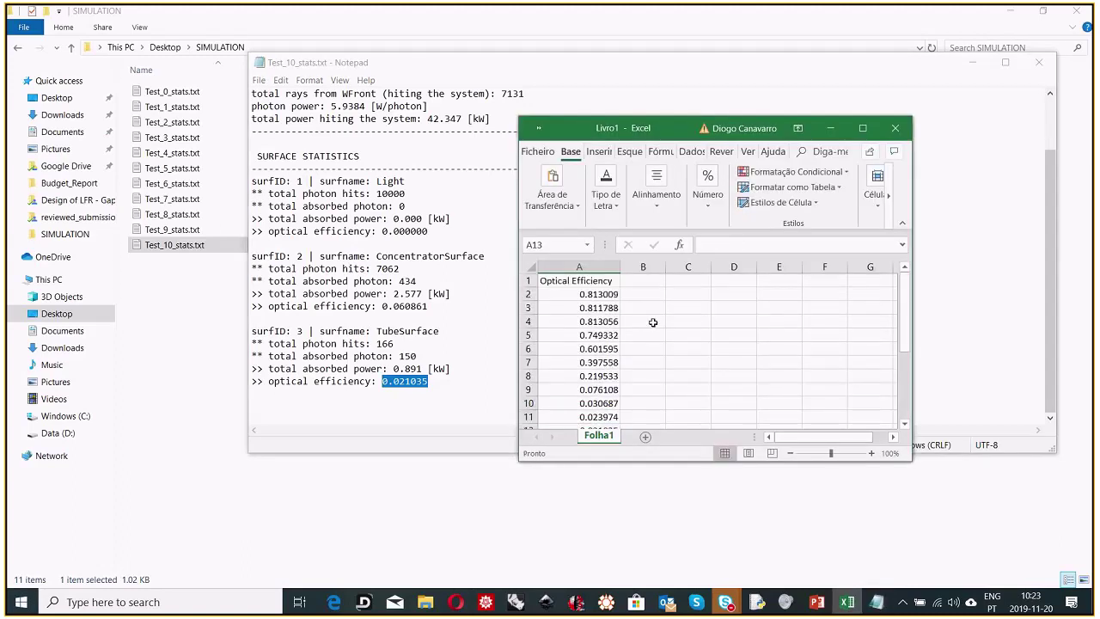
left_click(655, 281)
type("IAM T")
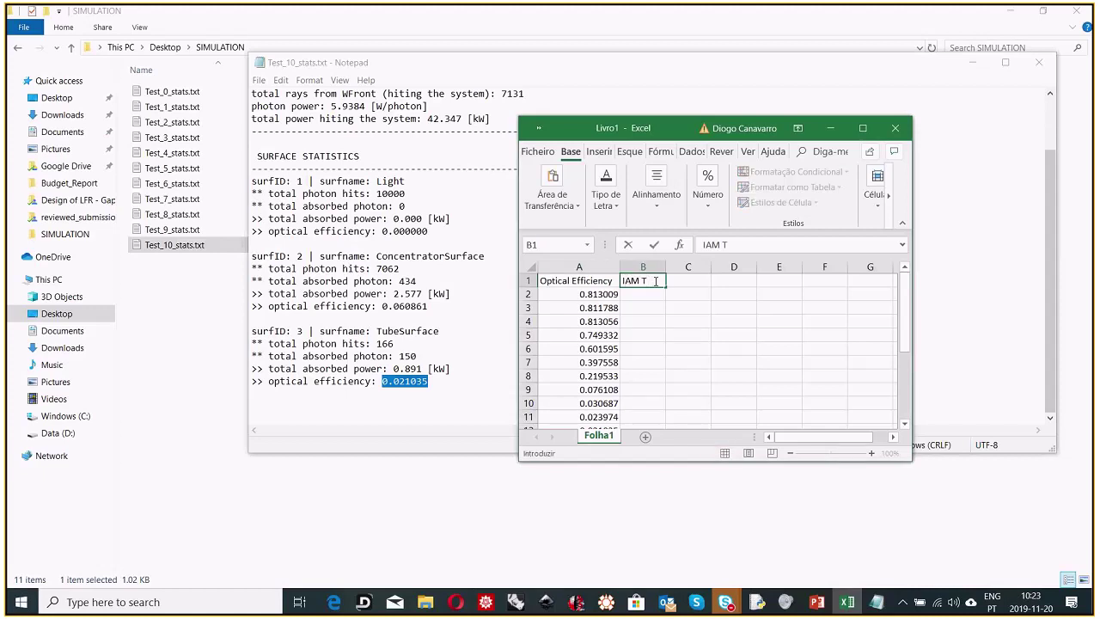
Step: Complete the B1 heading as 'IAM Transversal' and autofit column B
key("Return")
double_click(654, 281)
type("ransversal")
key("Return")
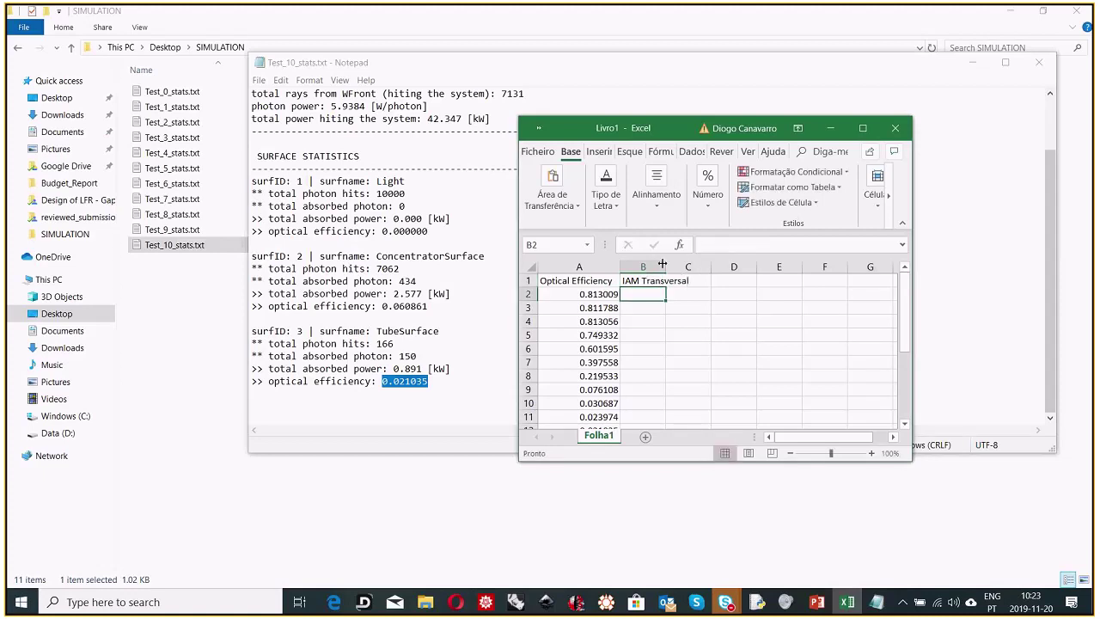
double_click(666, 262)
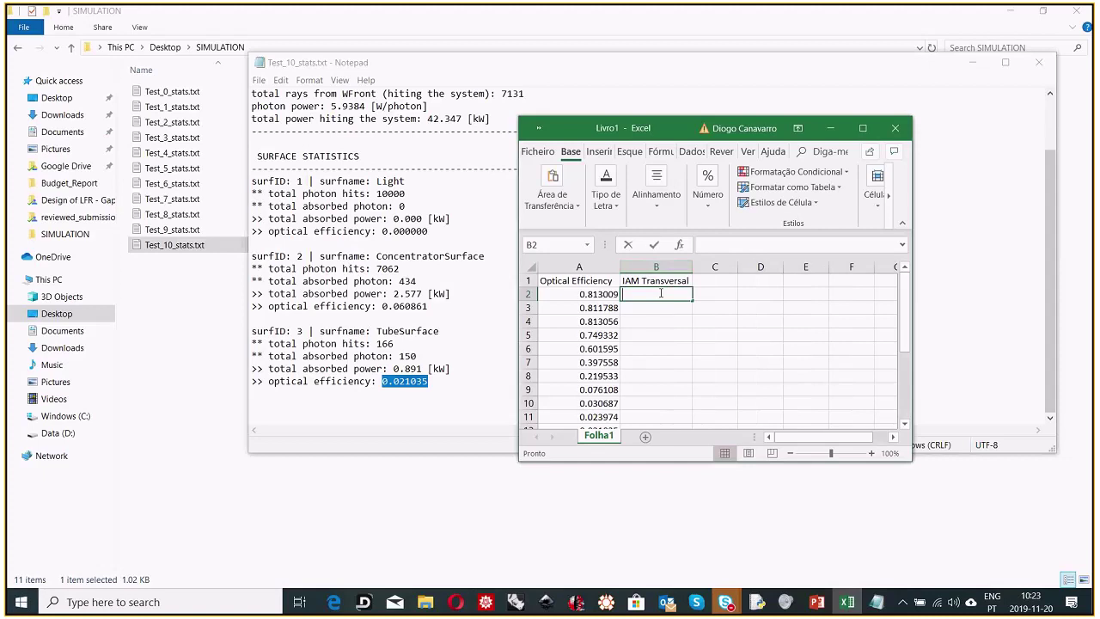
Step: Enter the formula =A2/$A$2 in cell B2
type("=")
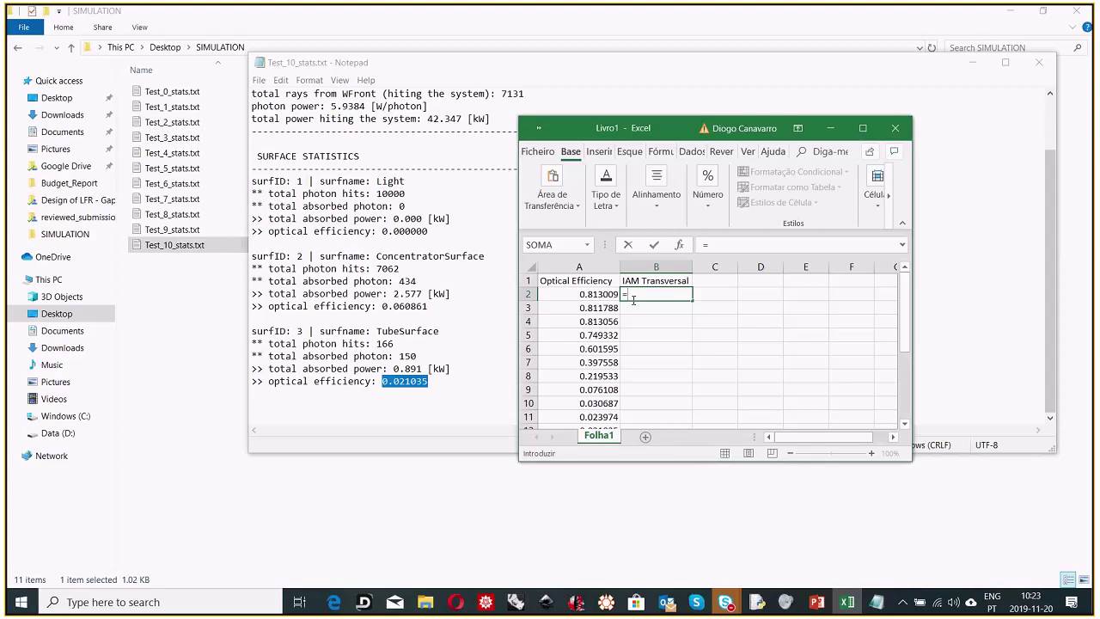
left_click(596, 294)
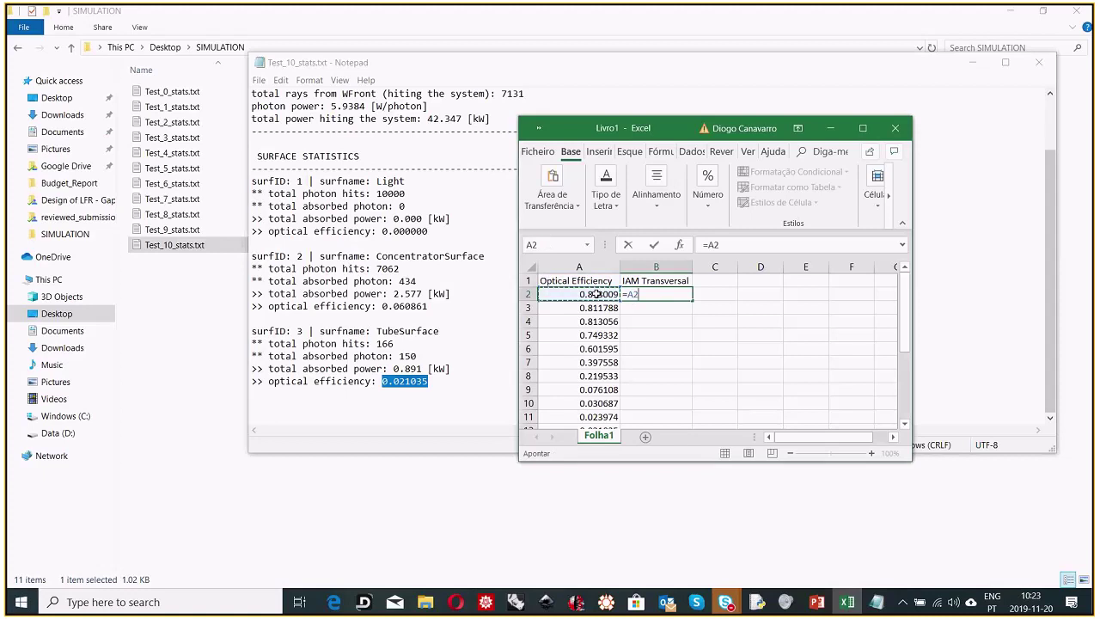
type("/")
left_click(596, 294)
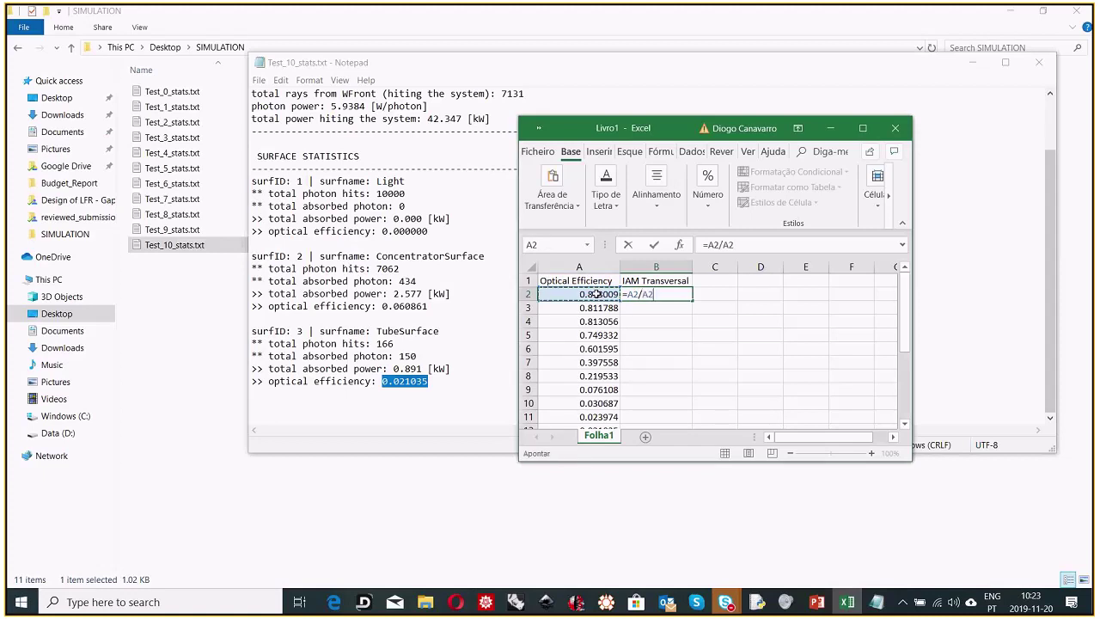
key("F4")
key("Return")
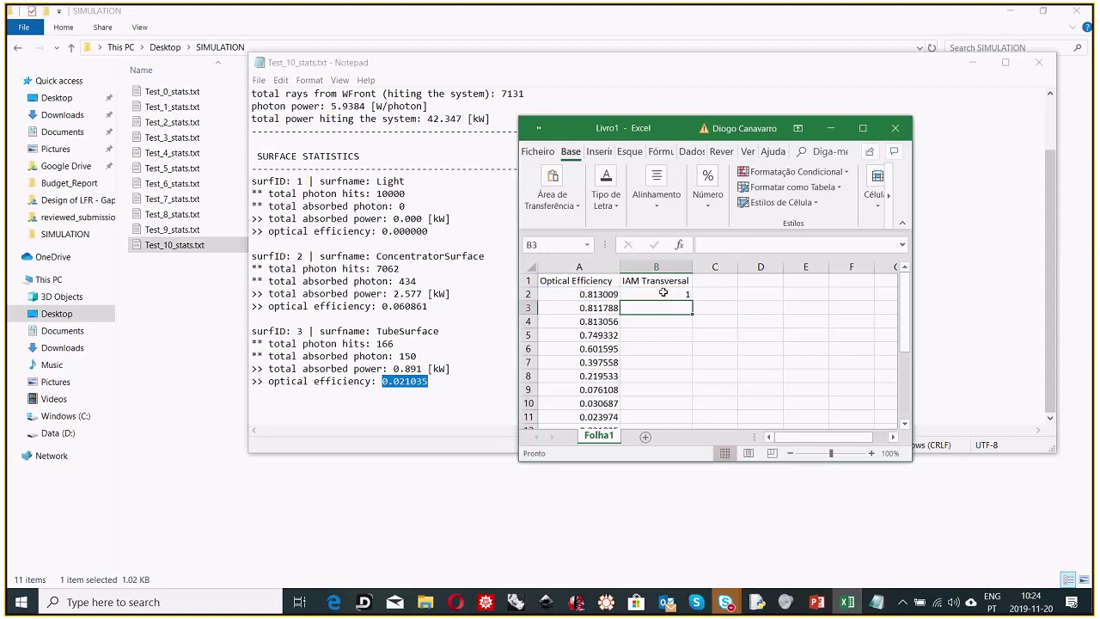
Step: Fill the IAM formula down to B12, maximize Excel, and select the A1:B12 table
left_click(663, 293)
left_click_drag(691, 301, 692, 411)
scroll(693, 356, "down", 1)
scroll(685, 350, "up", 1)
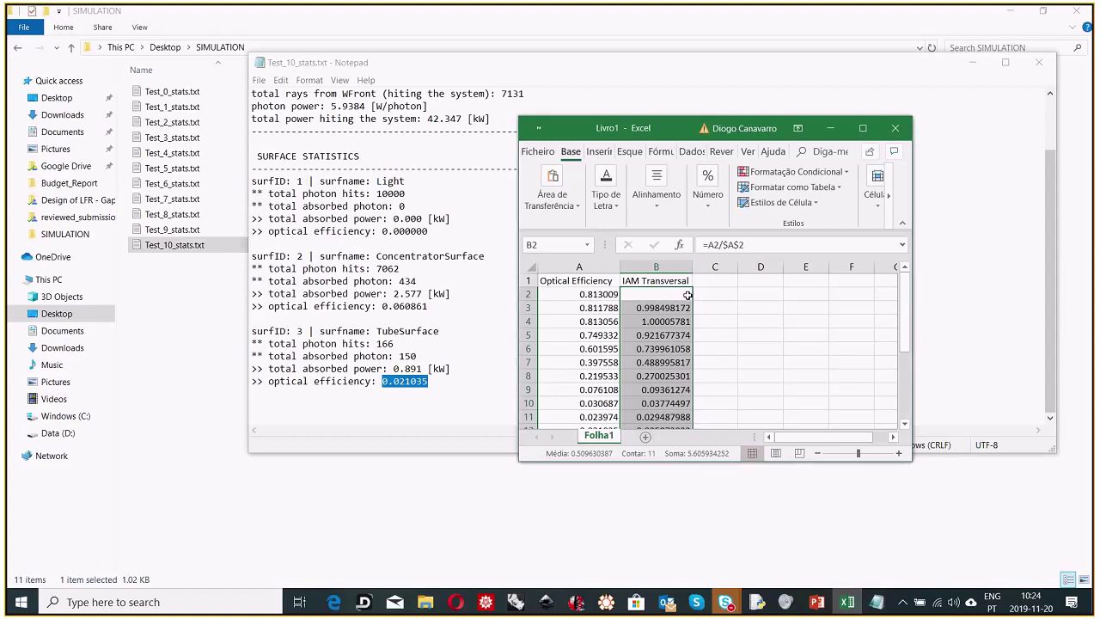
scroll(684, 335, "down", 2)
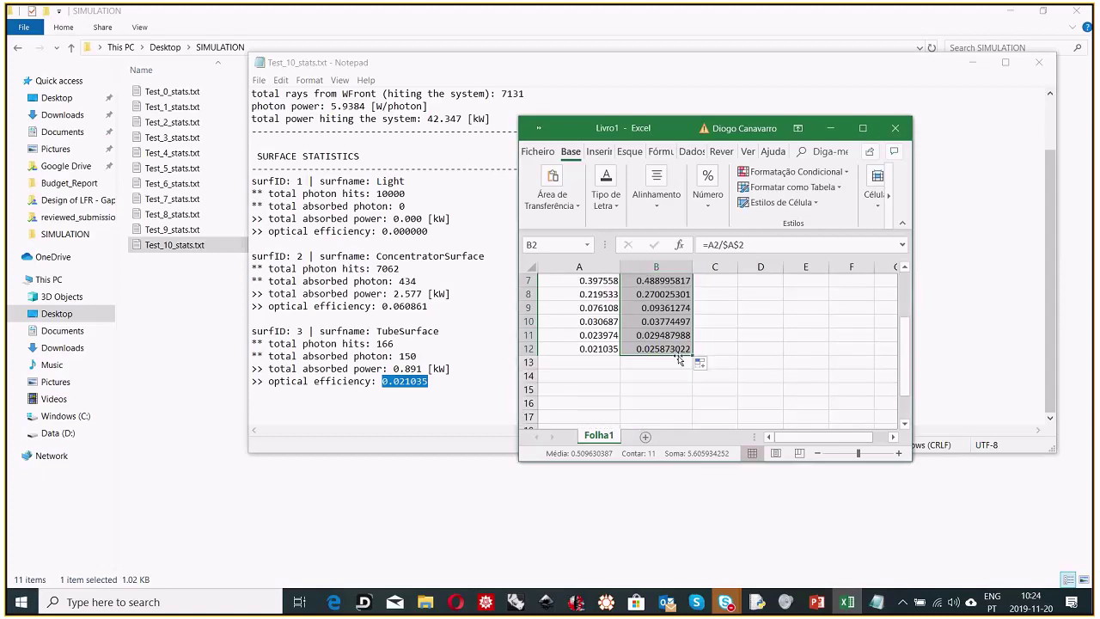
scroll(678, 359, "up", 2)
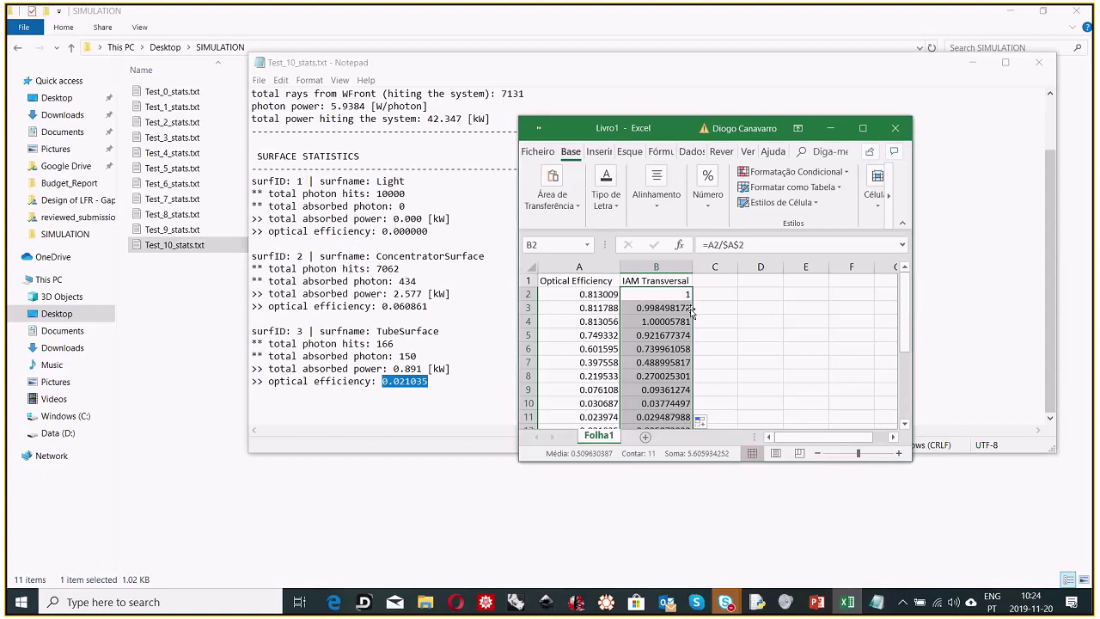
left_click(862, 128)
left_click_drag(66, 166, 211, 317)
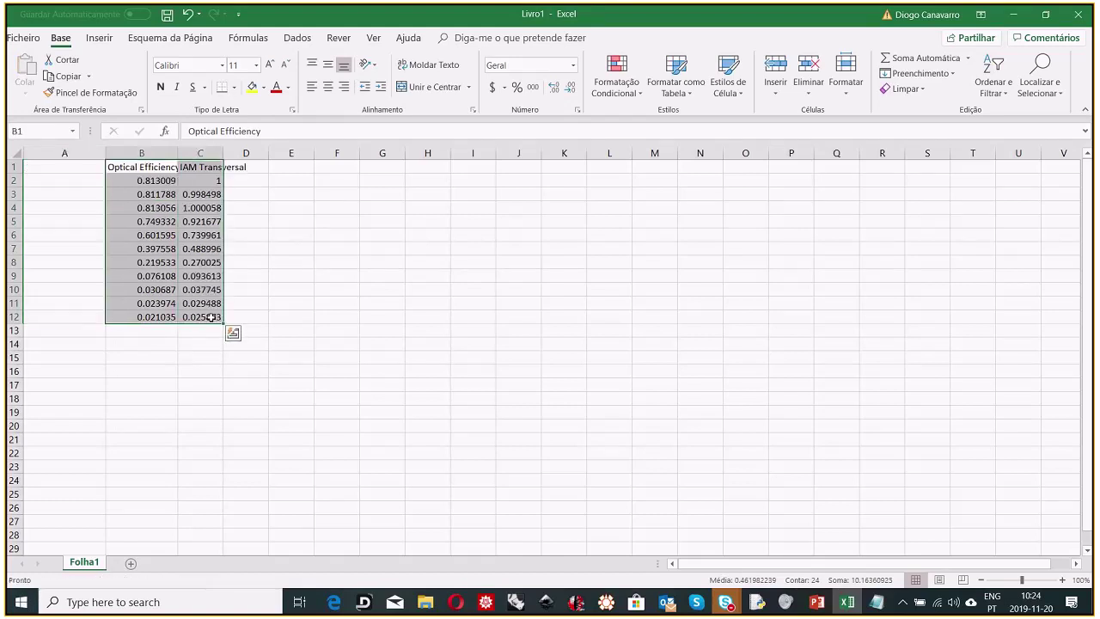
Step: Autofit columns B and C and enter the header 'Incidence Angle' in A1
double_click(179, 153)
double_click(229, 153)
left_click(86, 182)
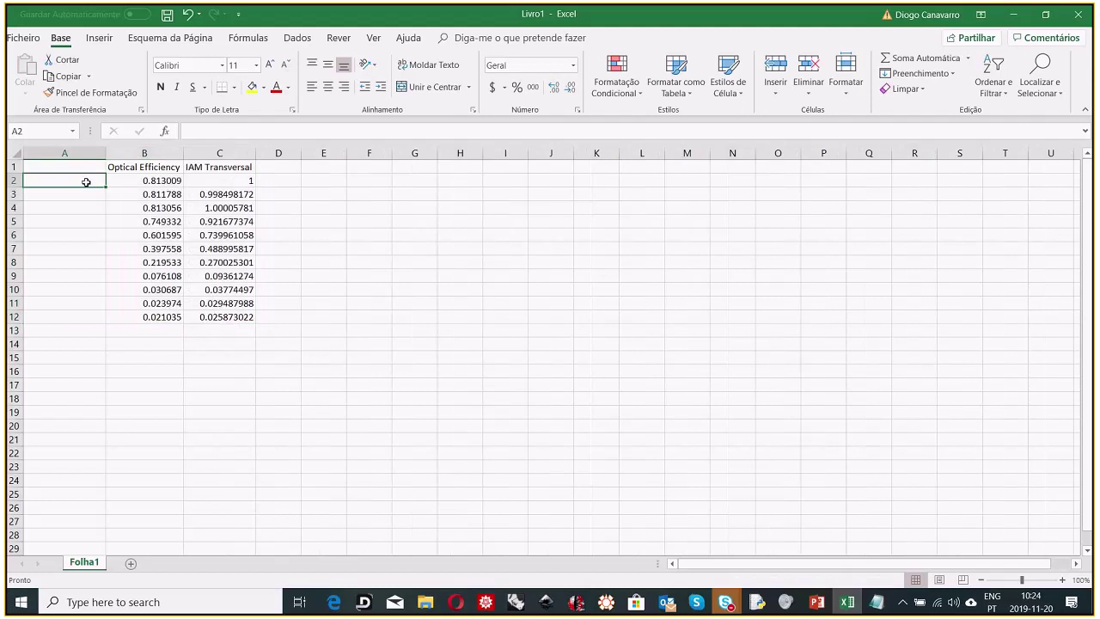
double_click(86, 166)
type("Inc")
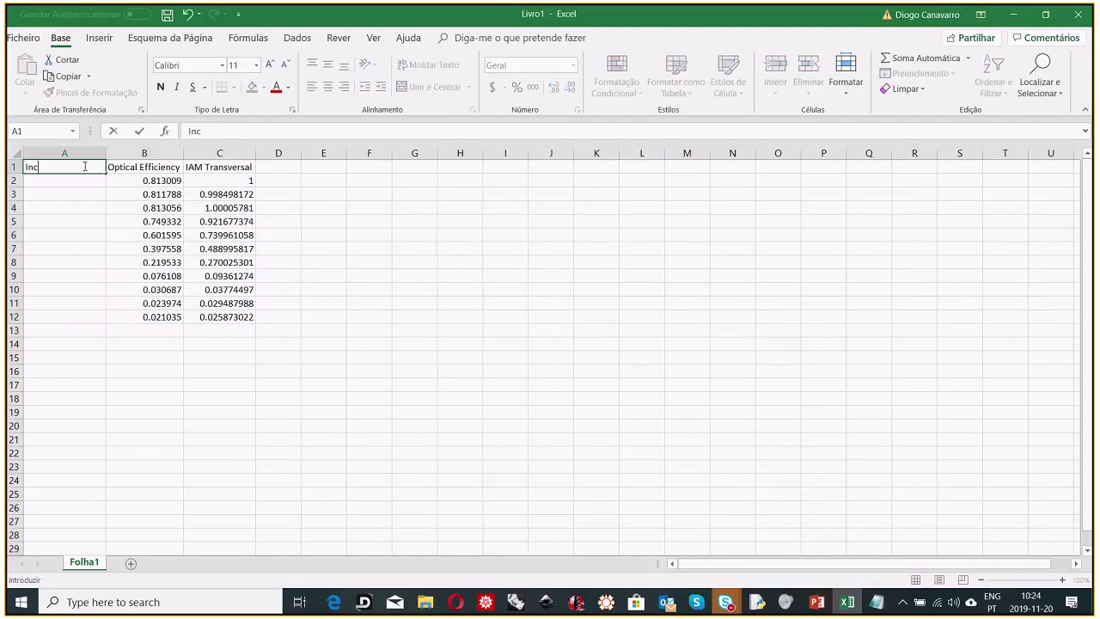
type("idence Angle")
key("Return")
Step: Change the A1 header to 'Incidence ZenithAngle' and autofit column A
left_click(84, 167)
double_click(93, 167)
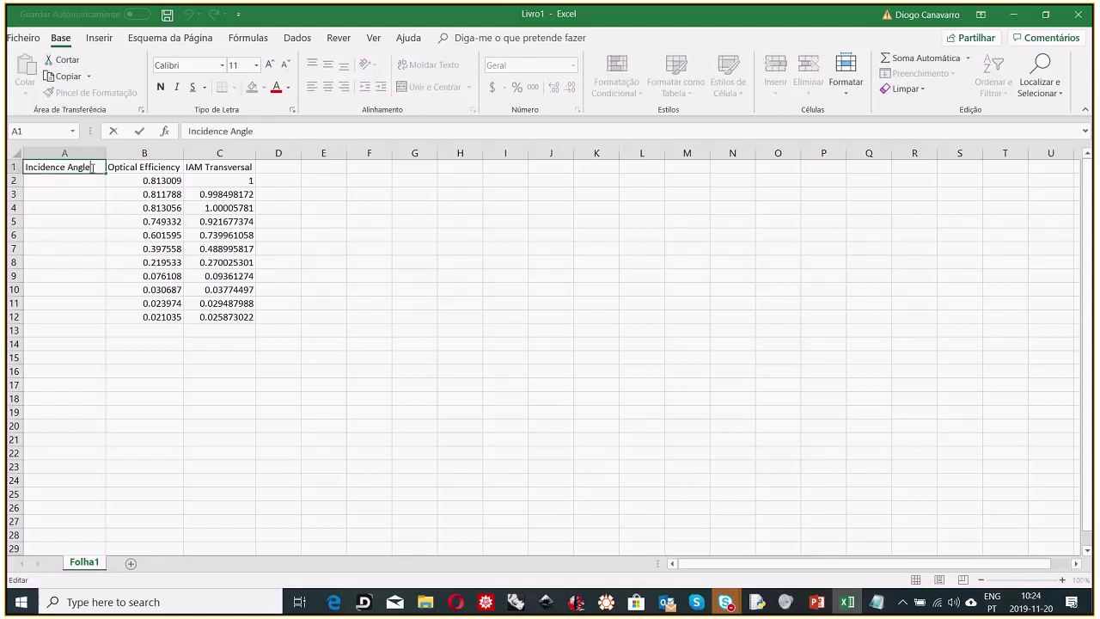
left_click(72, 168)
type("Zenith")
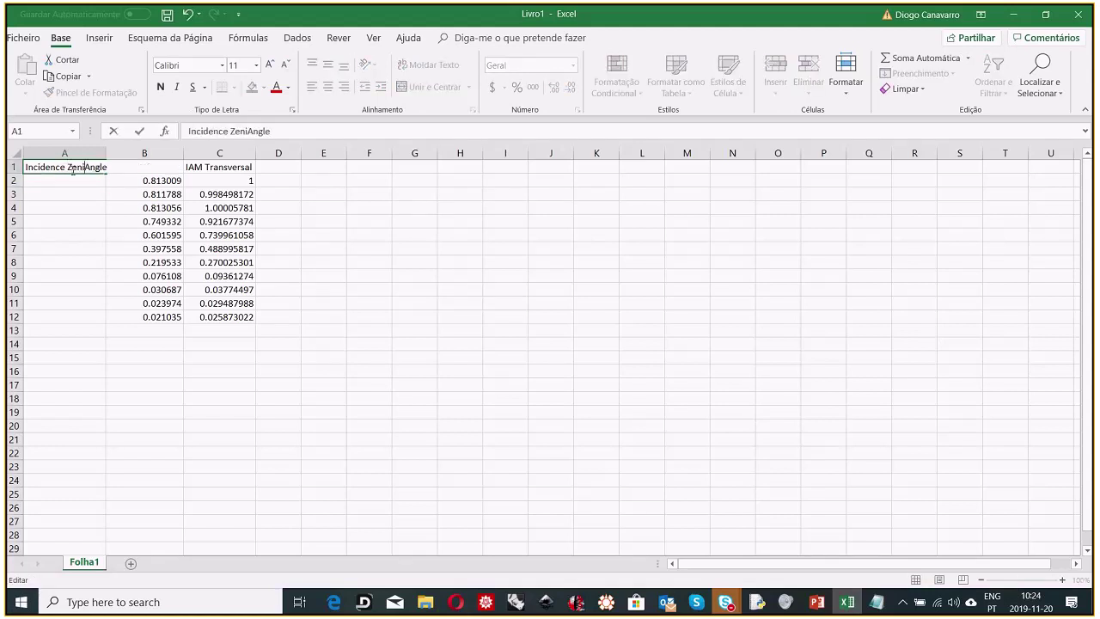
key("Return")
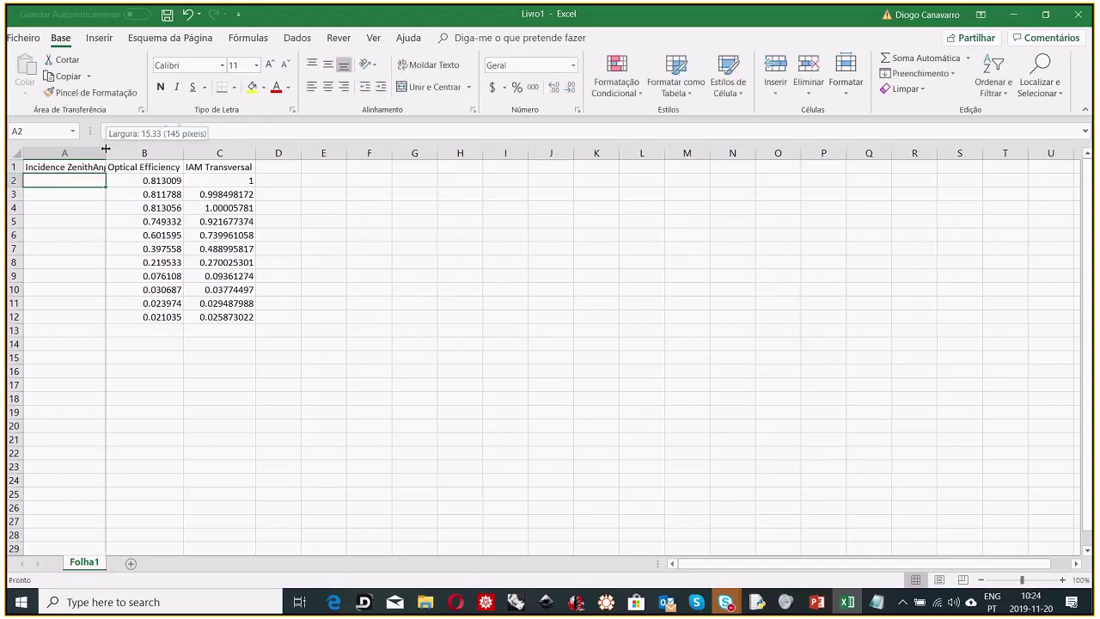
double_click(105, 153)
Step: Enter 0, 0.1 and 0.2 in A2:A4 and extend the series to 1 in A12
double_click(105, 178)
type("0")
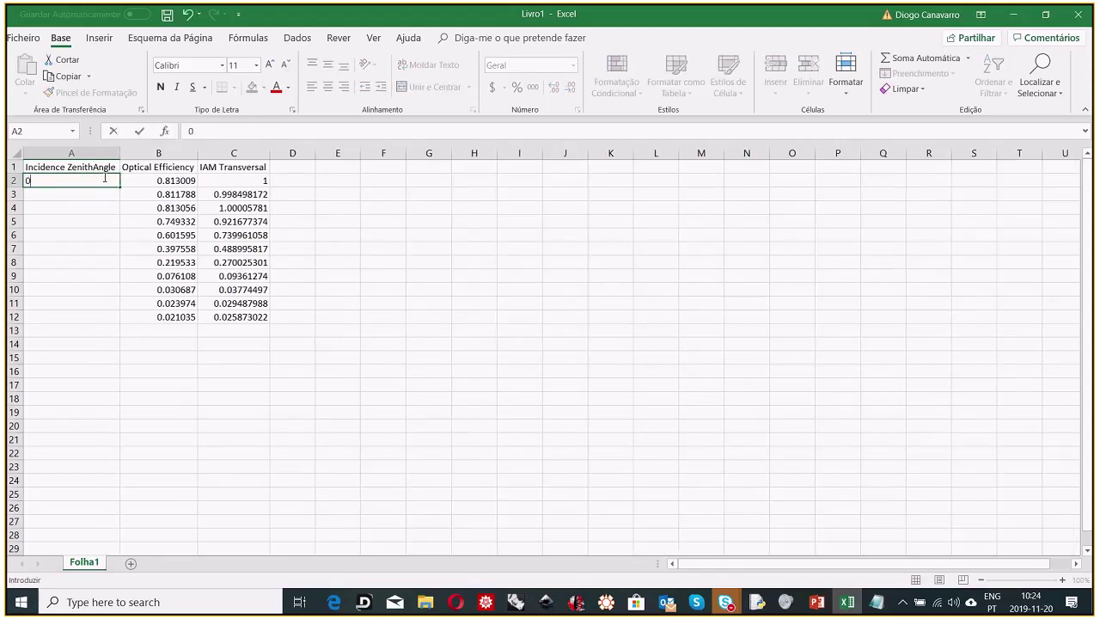
key("Return")
type("0.1")
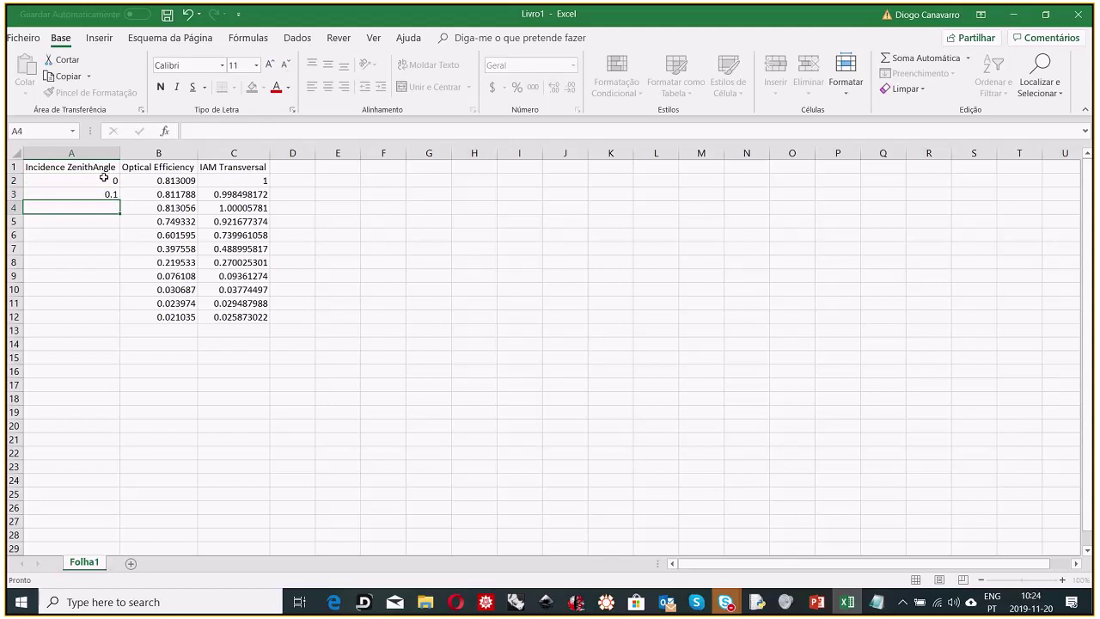
key("Return")
type("0.2")
key("Return")
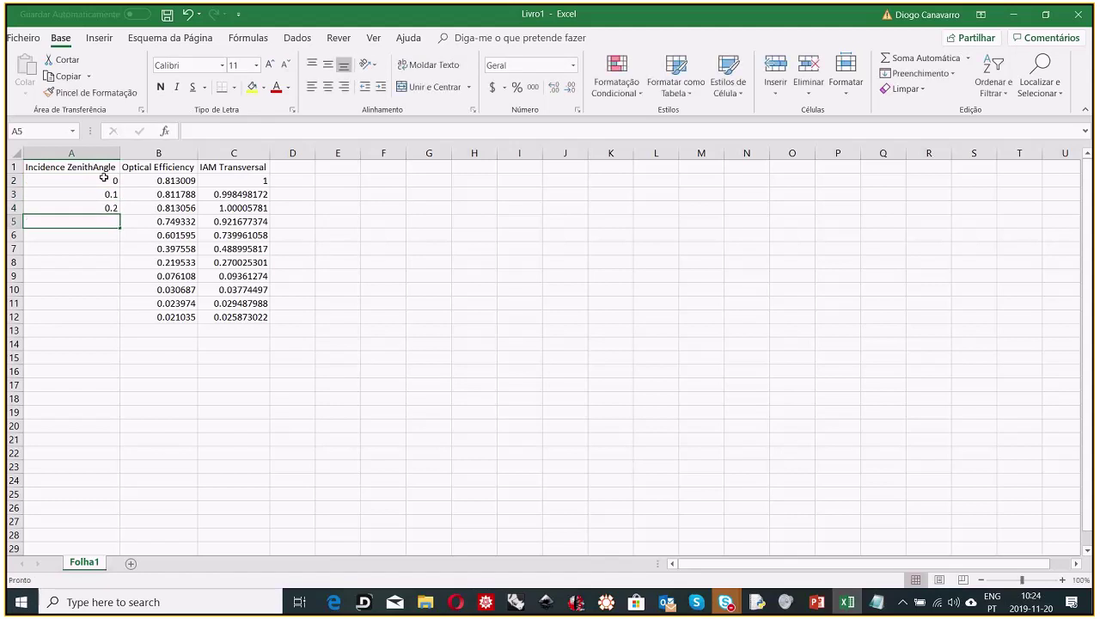
left_click(110, 183)
left_click_drag(114, 194, 112, 325)
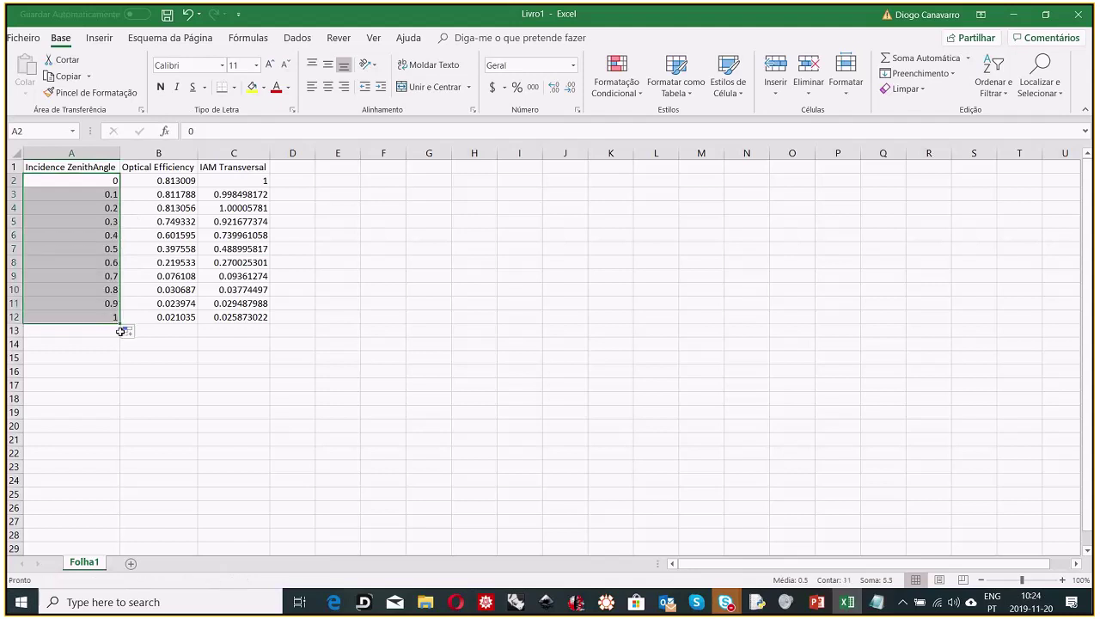
left_click(129, 347)
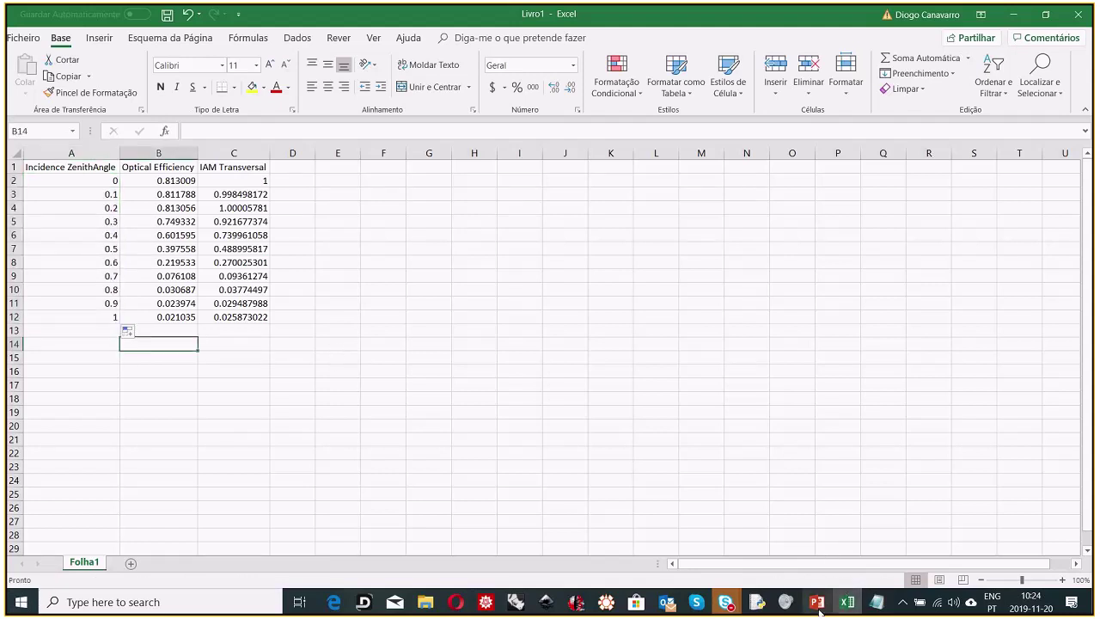
Step: Show PowerPoint's Exercise slide 51 and highlight 'CAP.' and the concentration factor 35
mouse_move(818, 604)
mouse_move(816, 541)
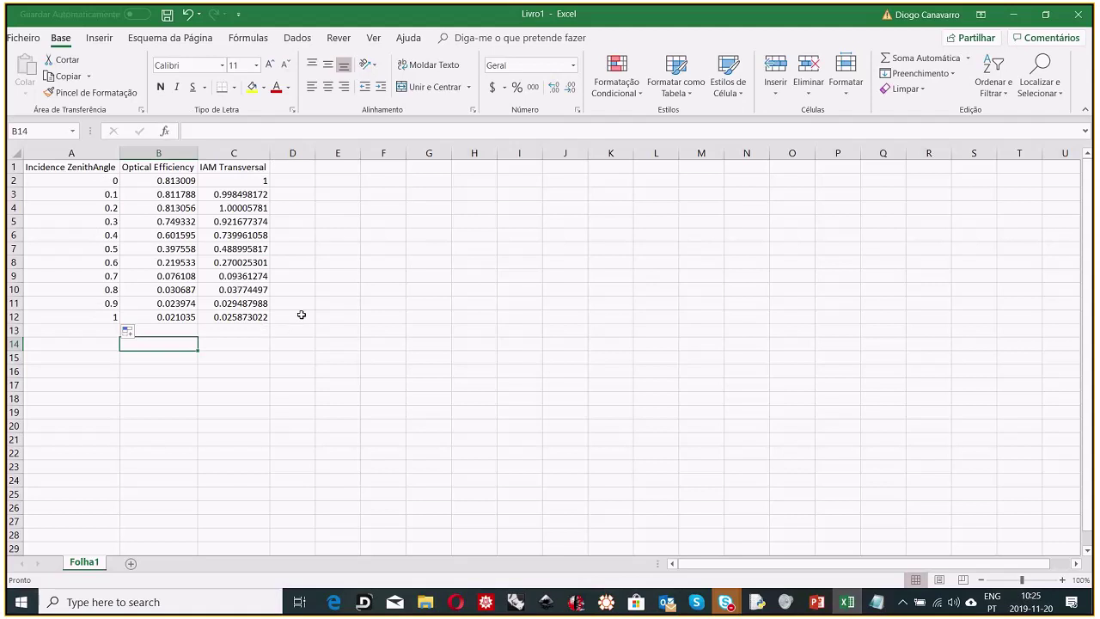
left_click(827, 607)
left_click_drag(851, 393, 875, 396)
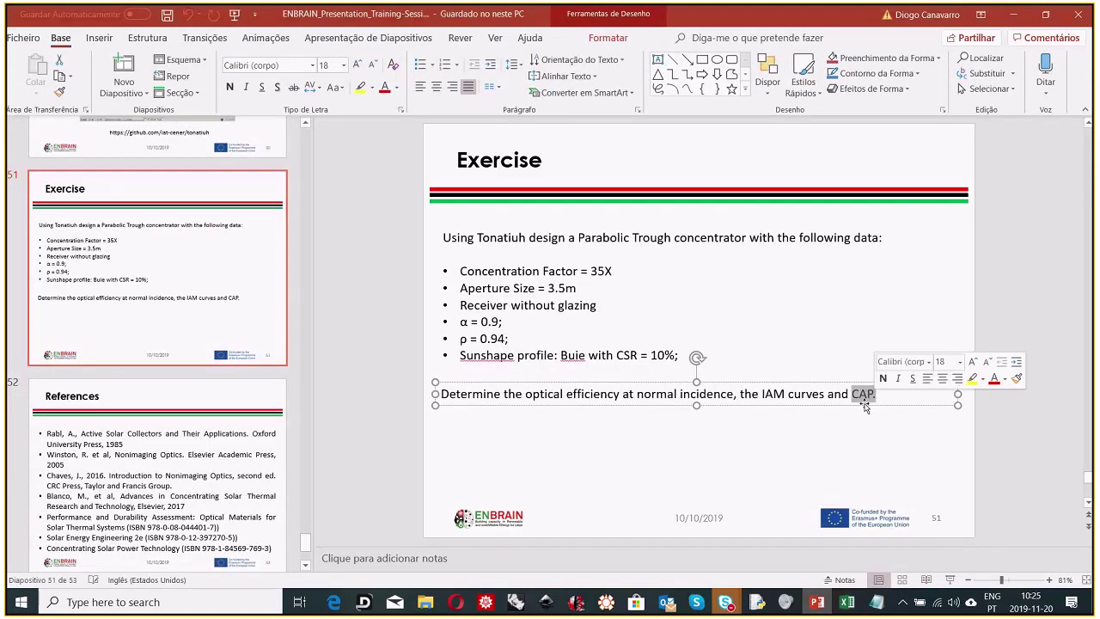
left_click_drag(599, 272, 604, 271)
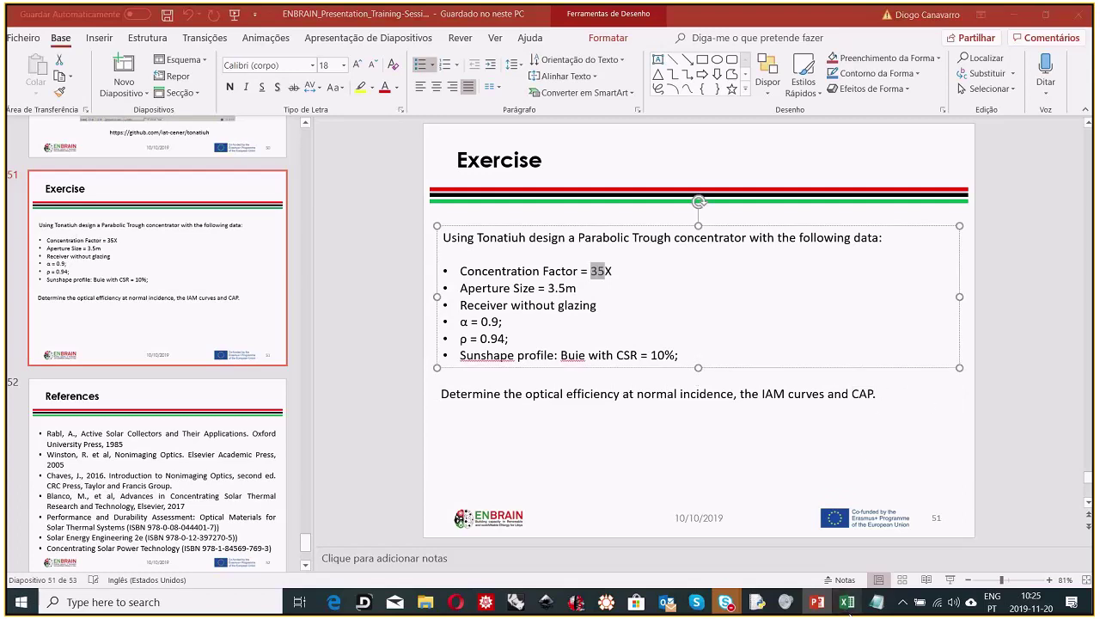
left_click(847, 603)
Step: Enter the header 'Acceptance-Angle' in D1 and autofit column D
left_click(307, 168)
type("Accepta")
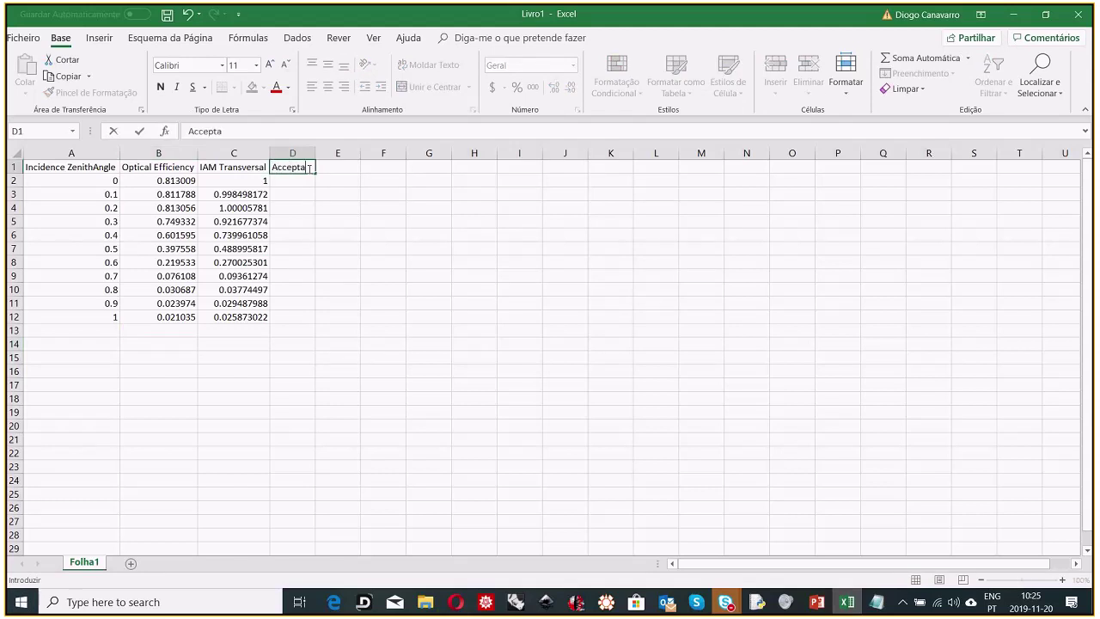
type("nce-Angle")
key("Return")
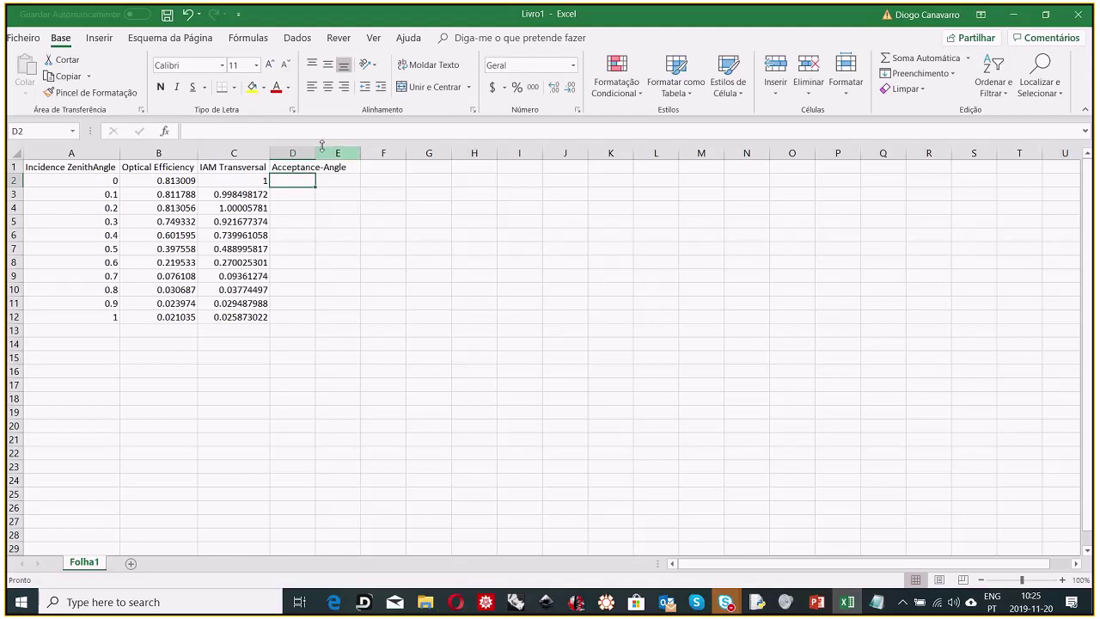
double_click(315, 152)
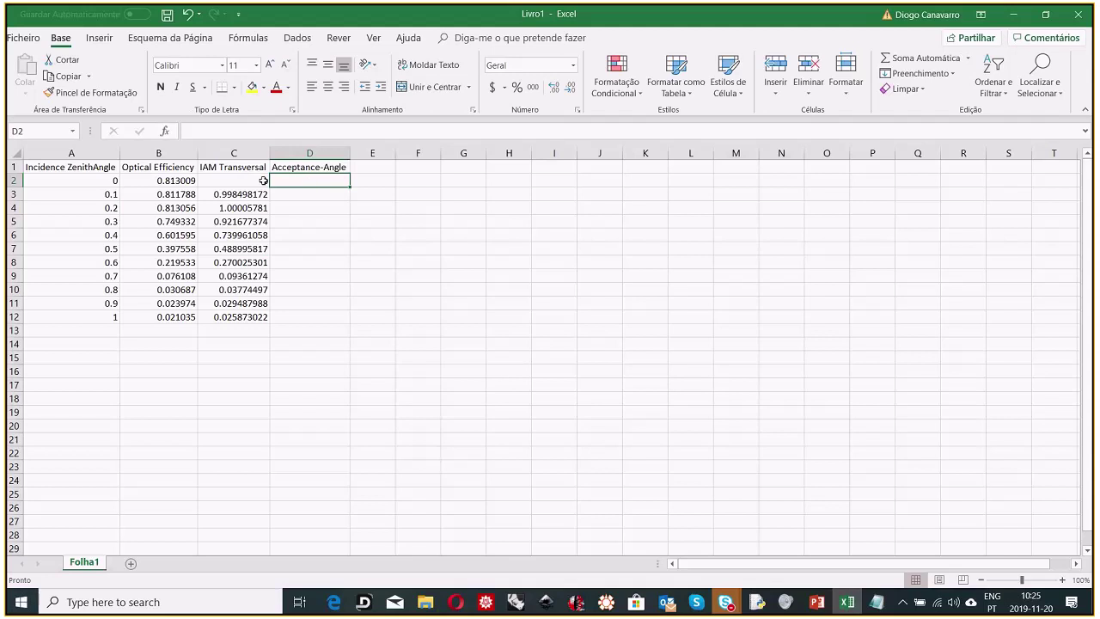
Step: Review the IAM formula and angles in rows 5–6, then enter 0.35 in D2
left_click_drag(263, 180, 262, 235)
left_click(255, 224)
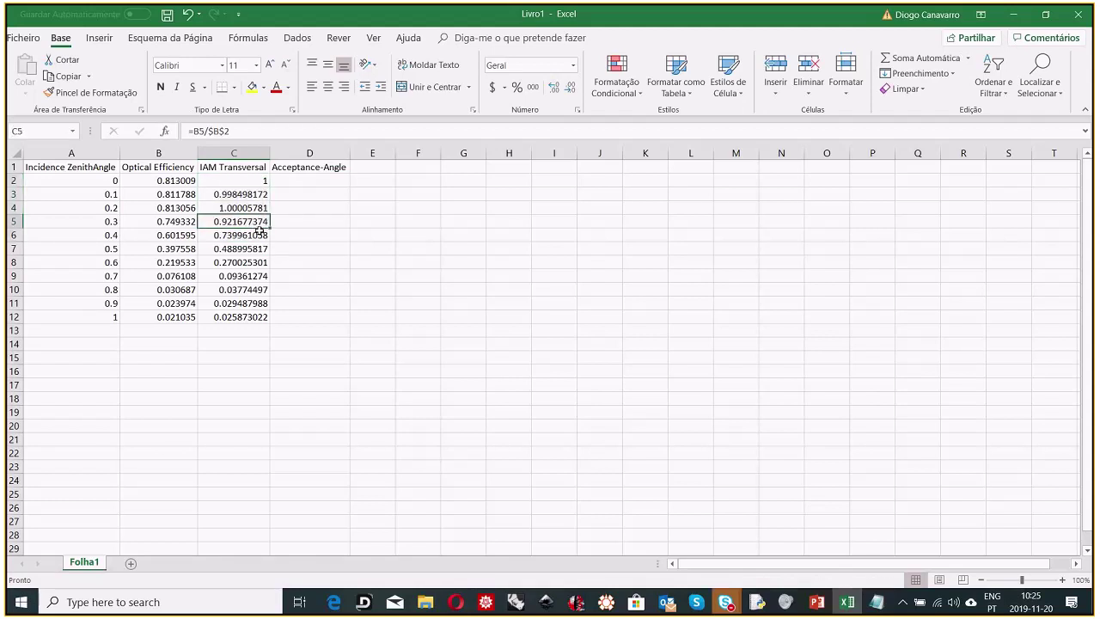
left_click(115, 221)
left_click(115, 233)
left_click(112, 222)
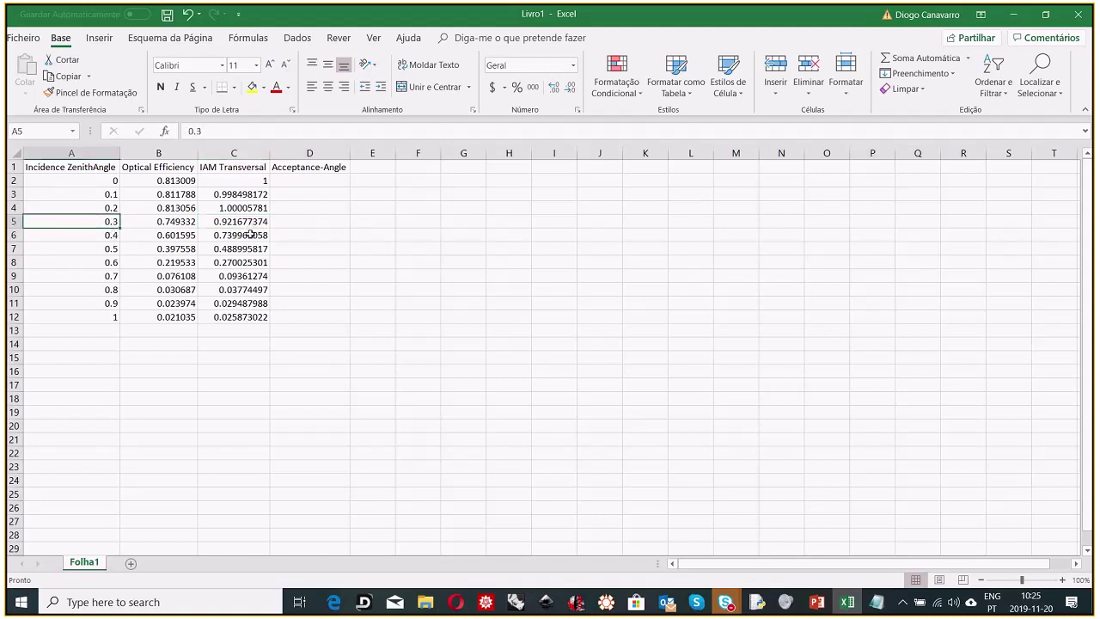
left_click(305, 181)
type("0.")
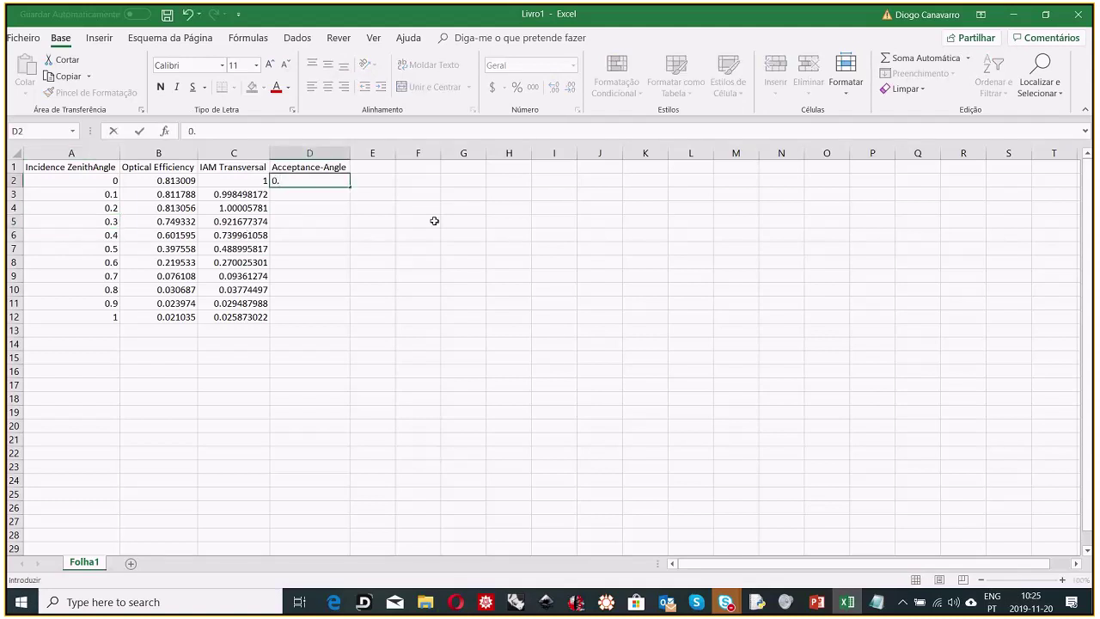
type("35")
key("Return")
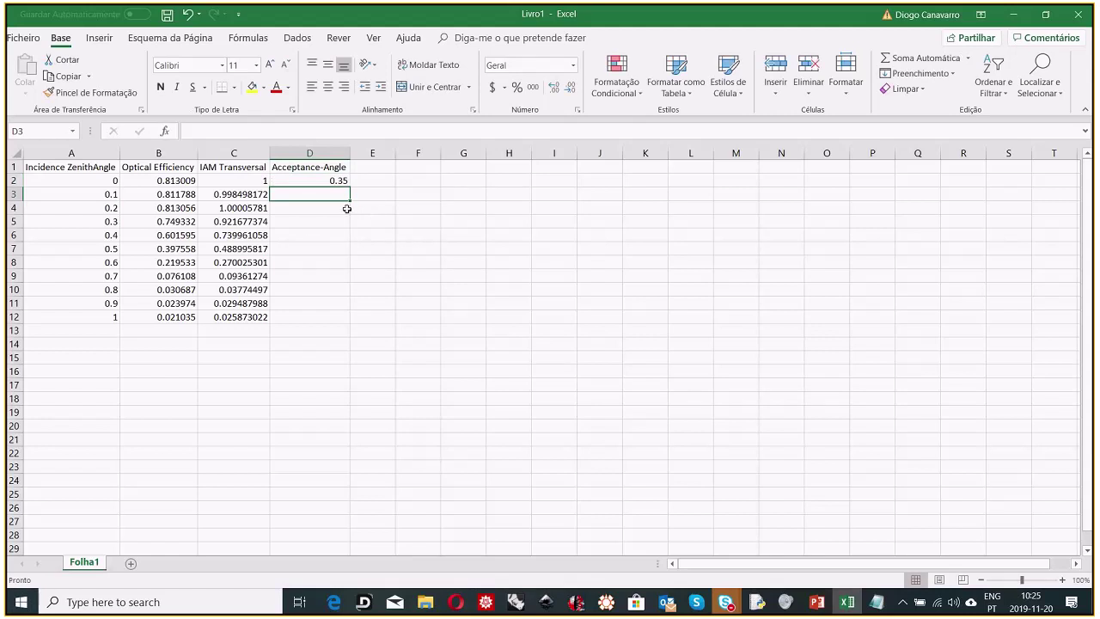
left_click(342, 182)
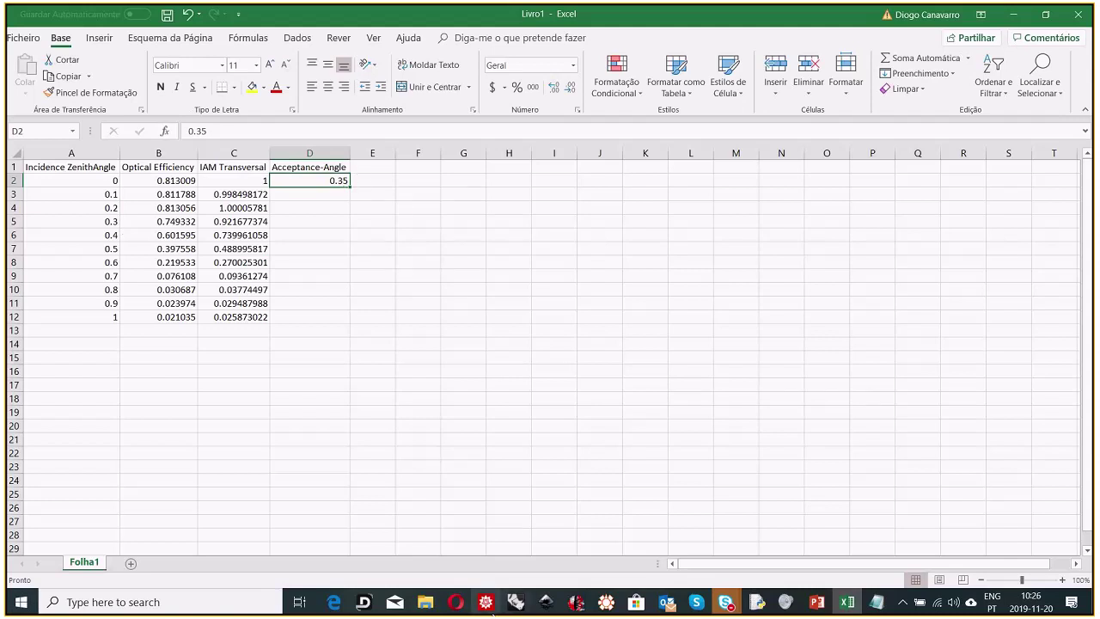
Step: In Mathematica, highlight the 1.63725 acceptance-angle result and move the notebook aside
left_click(490, 608)
left_click(360, 318)
left_click_drag(360, 318, 327, 318)
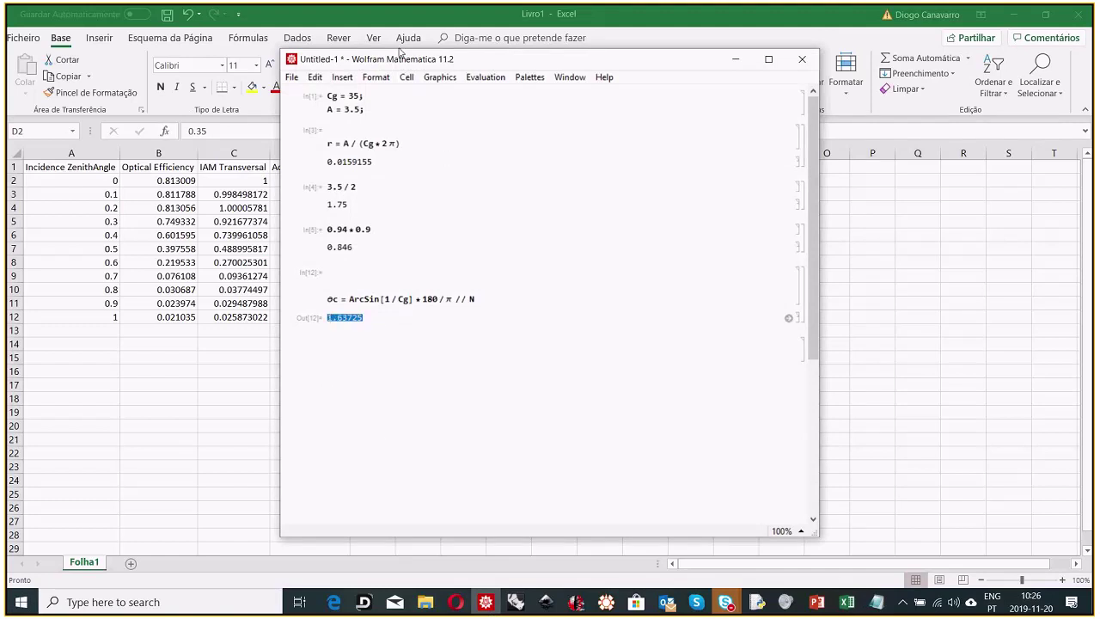
left_click_drag(400, 53, 578, 49)
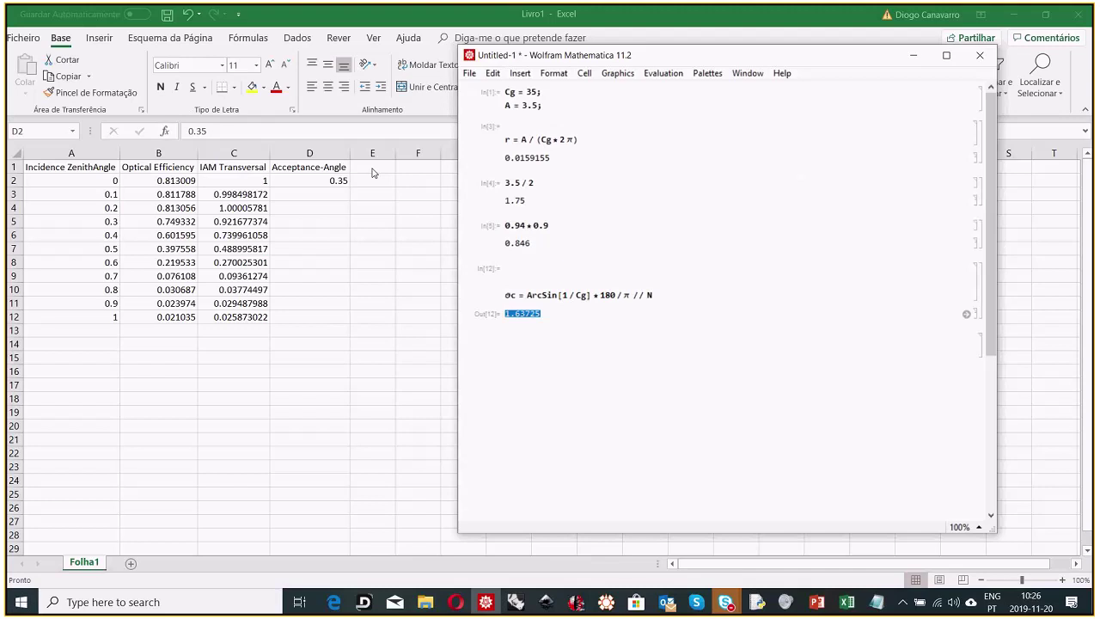
Step: Type the relation C = 1/Sin θ, C Sin θ = 1 below the output and highlight its terms
left_click(613, 333)
type("C =")
type(" 1")
type(" / Sin")
type(" θ")
type("C =")
type(" Sin θ")
type(" = 1")
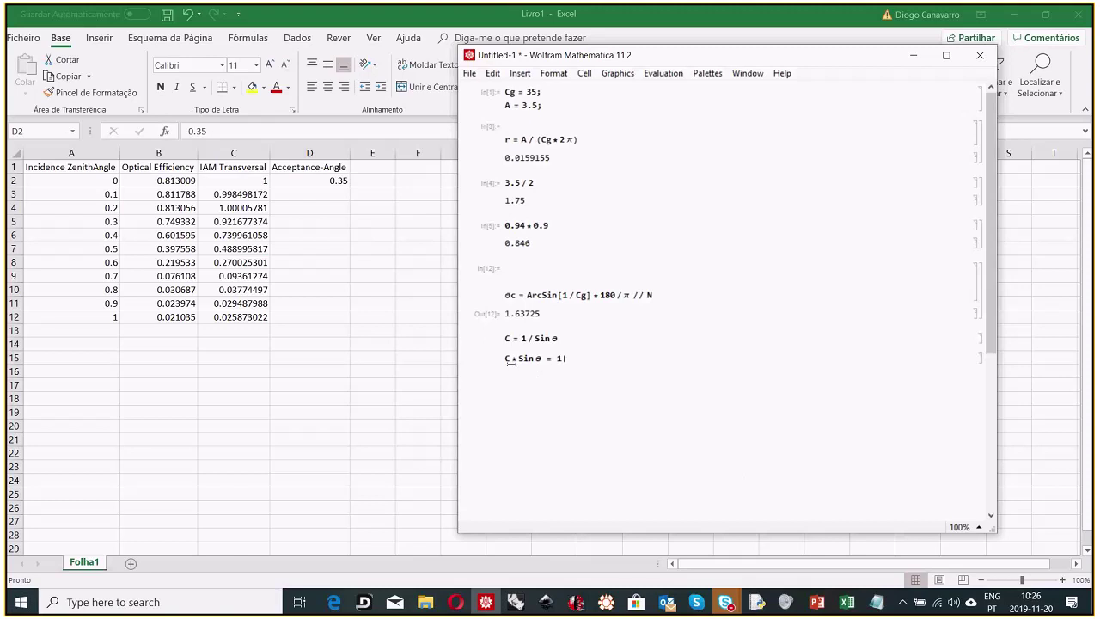
double_click(507, 358)
left_click_drag(544, 360, 521, 360)
Step: Enter the header 'CAP' in cell E1
left_click(375, 154)
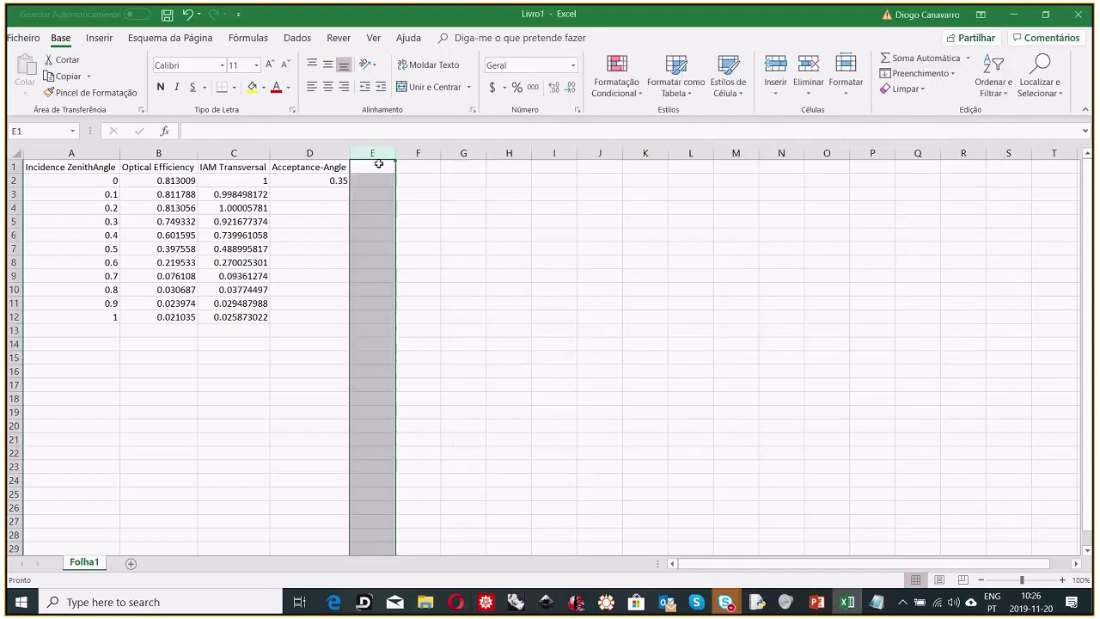
left_click(378, 163)
type("C")
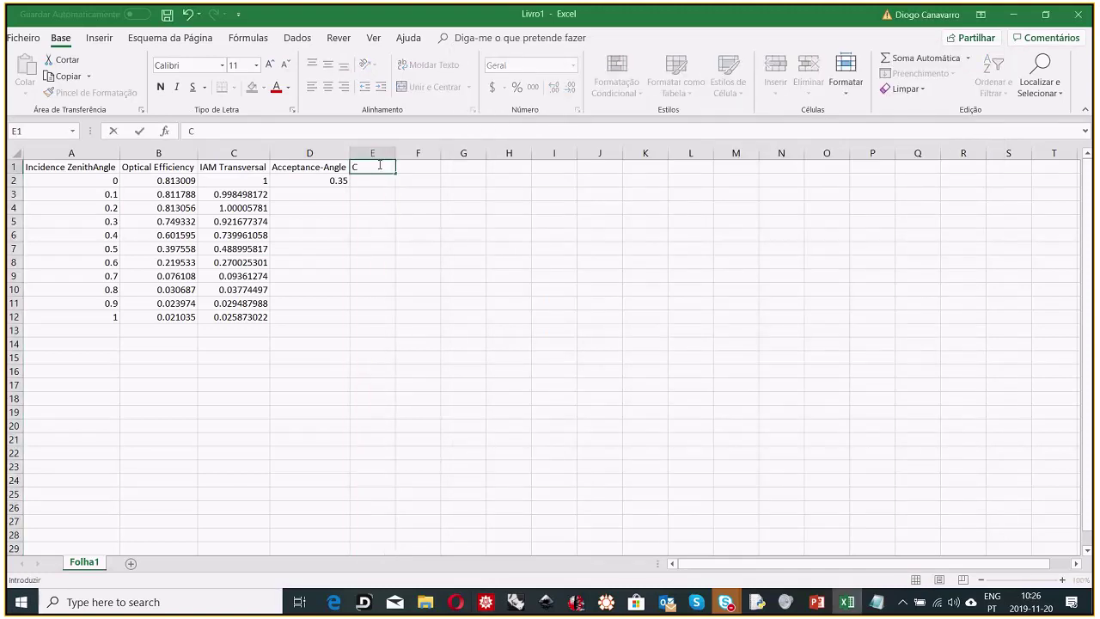
type("A")
key("BackSpace")
key("BackSpace")
type("CAP")
key("Return")
Step: Enter =35*SEN(D2*PI()/180) in E2, giving 0.213802
type("=")
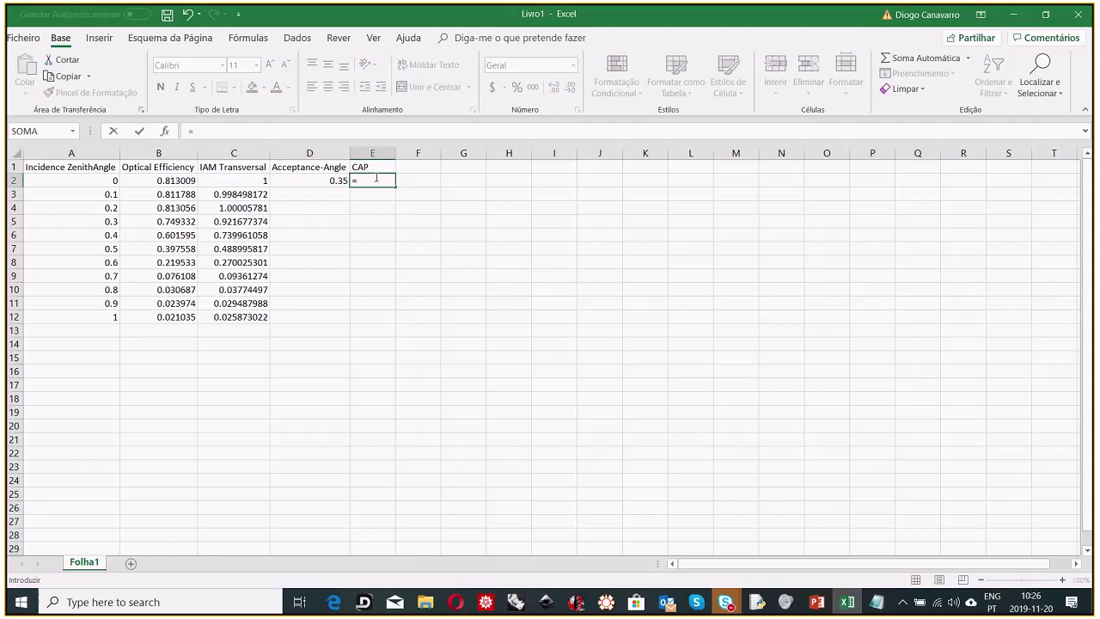
type("35*S")
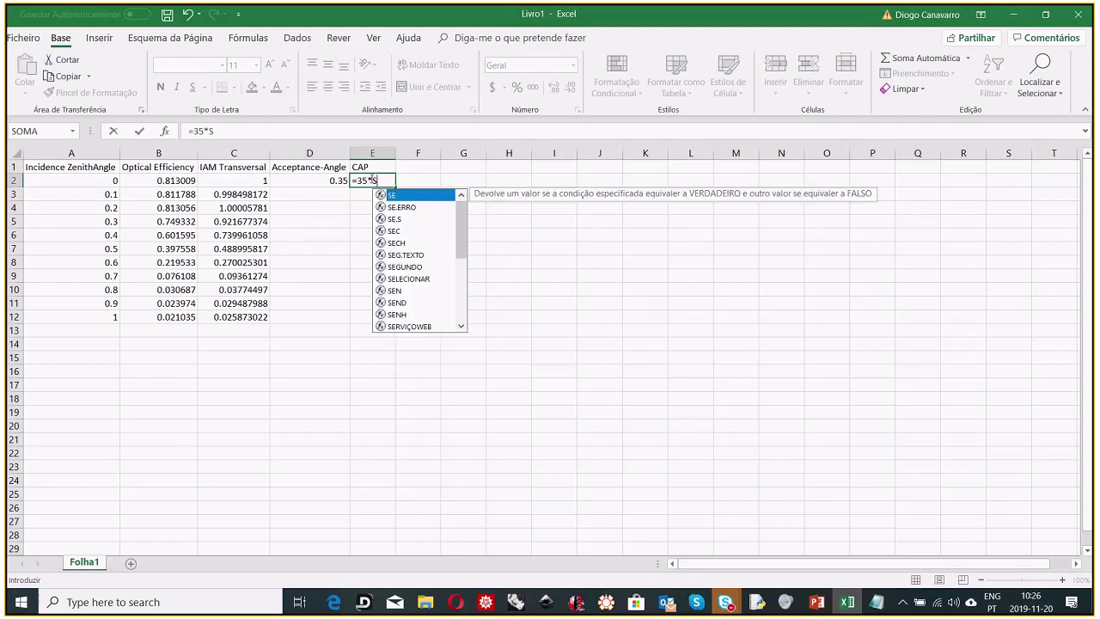
type("en")
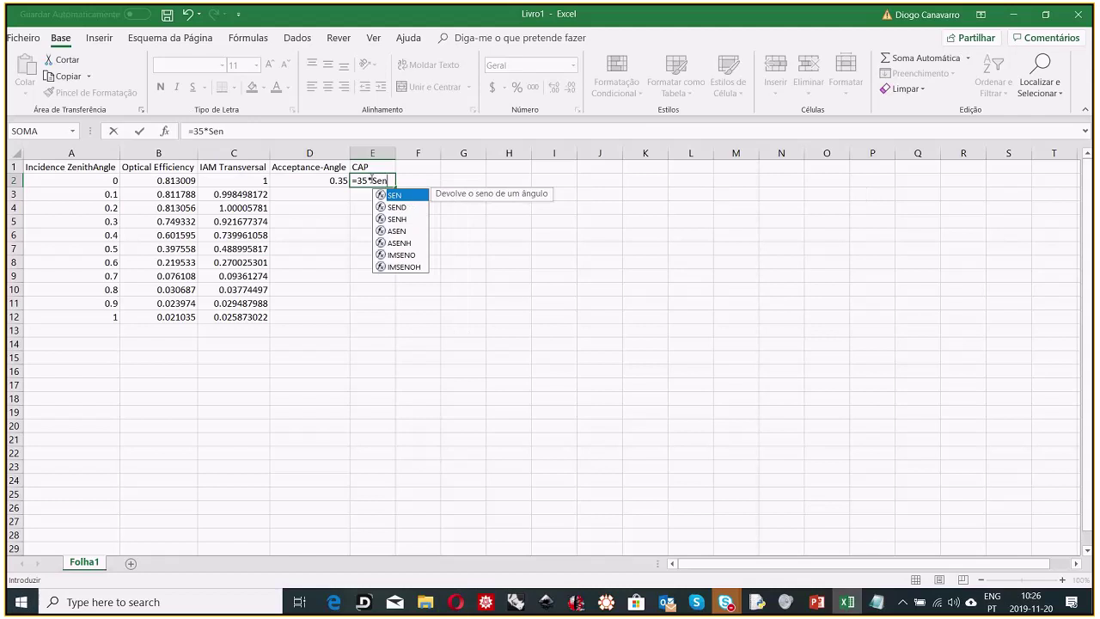
key("Tab")
left_click(342, 179)
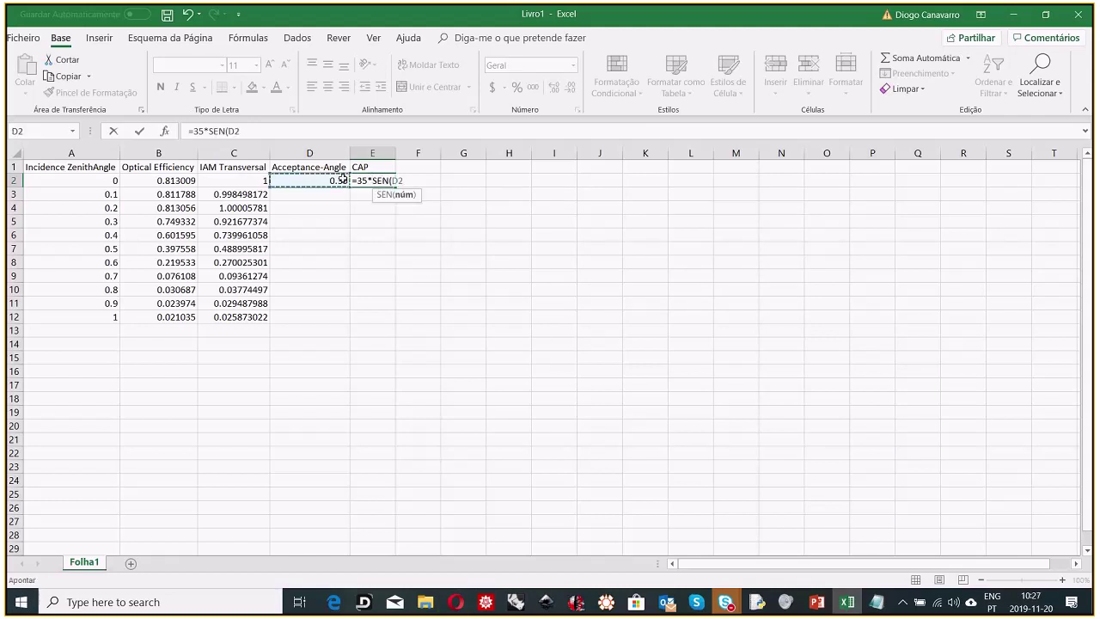
key("Return")
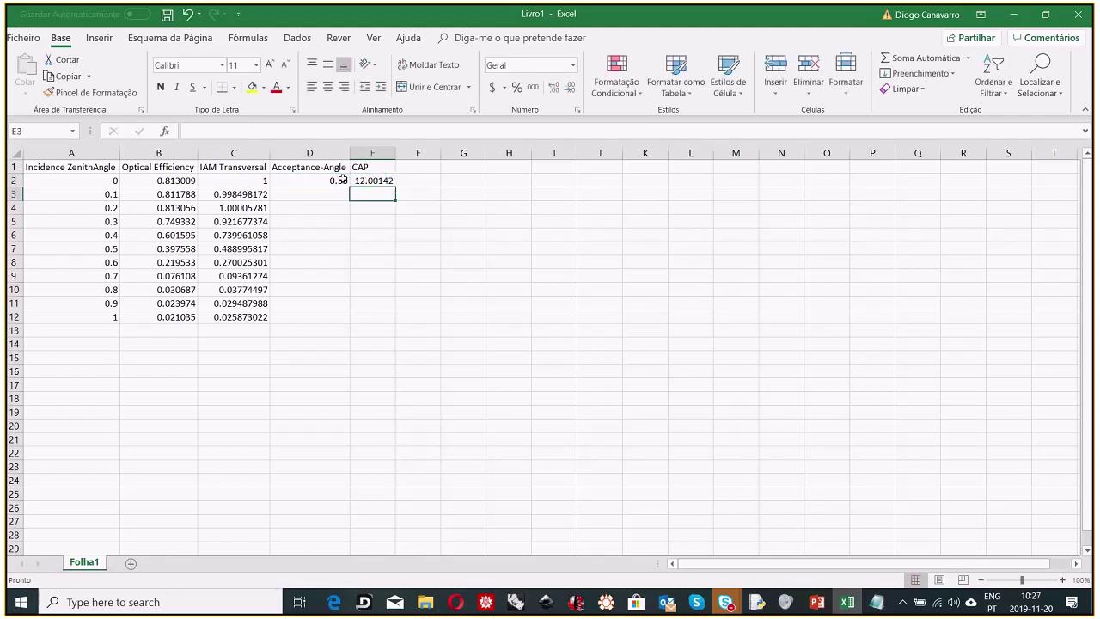
left_click(371, 180)
double_click(372, 180)
key("Left")
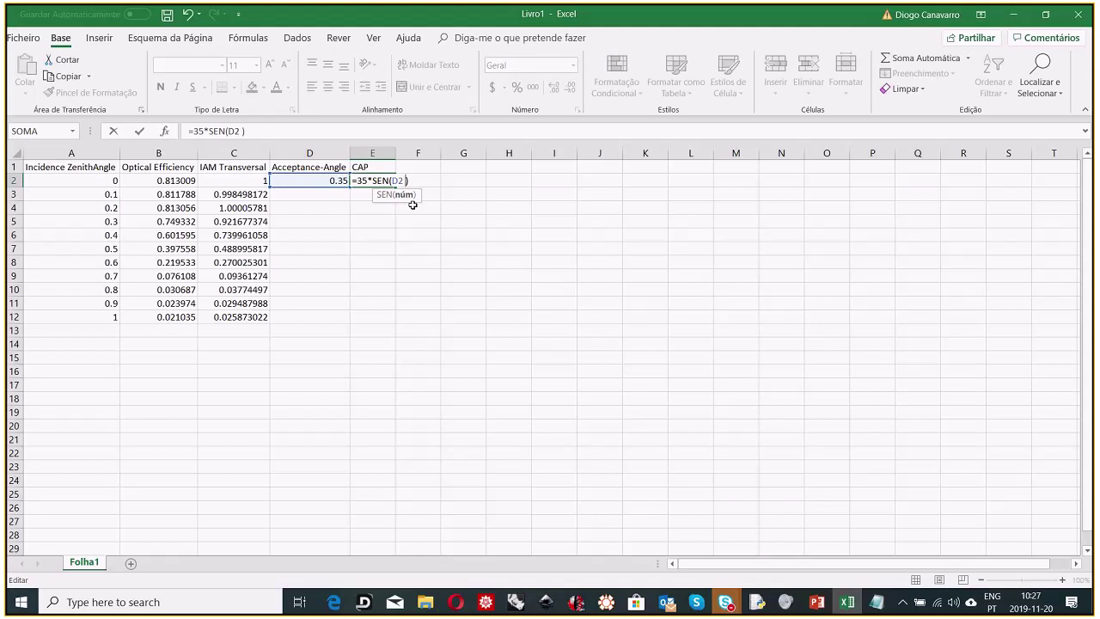
type("*")
type("PI()")
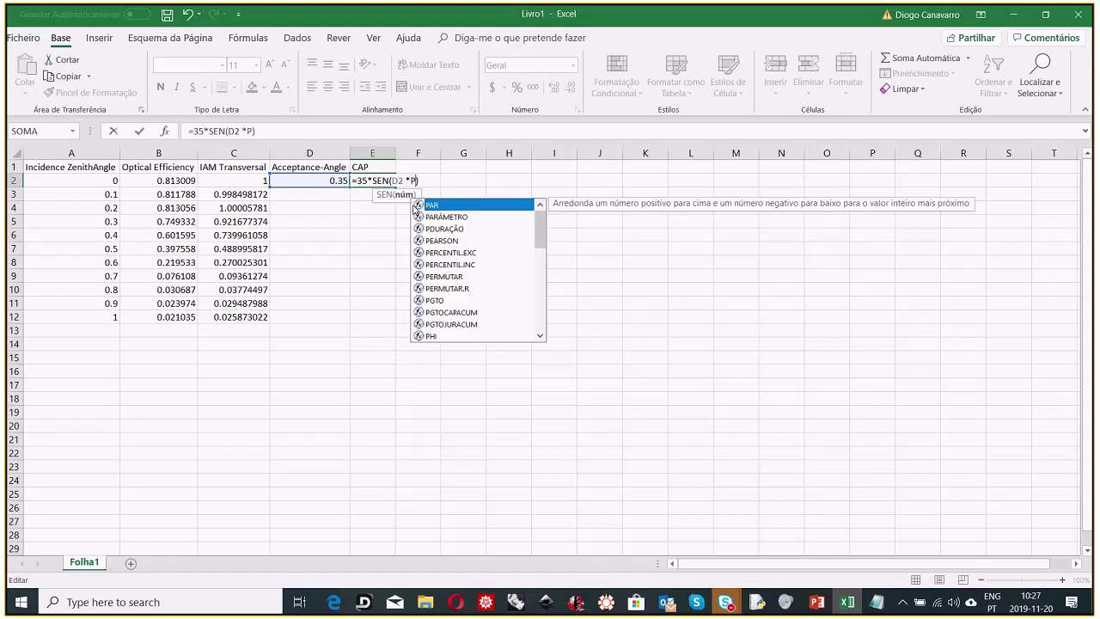
type("/180")
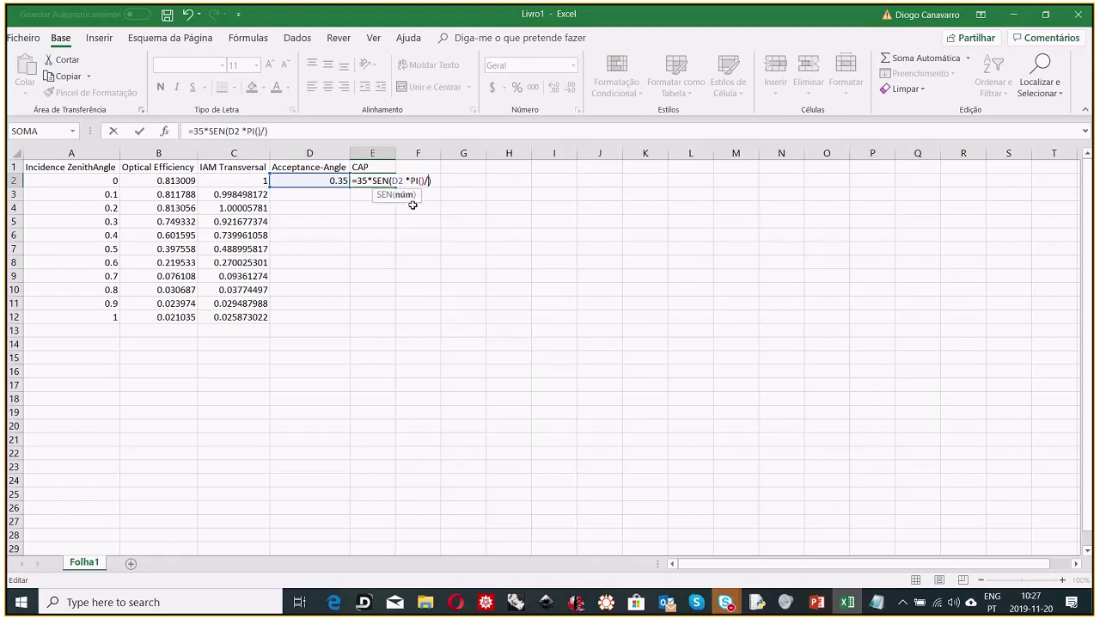
key("Return")
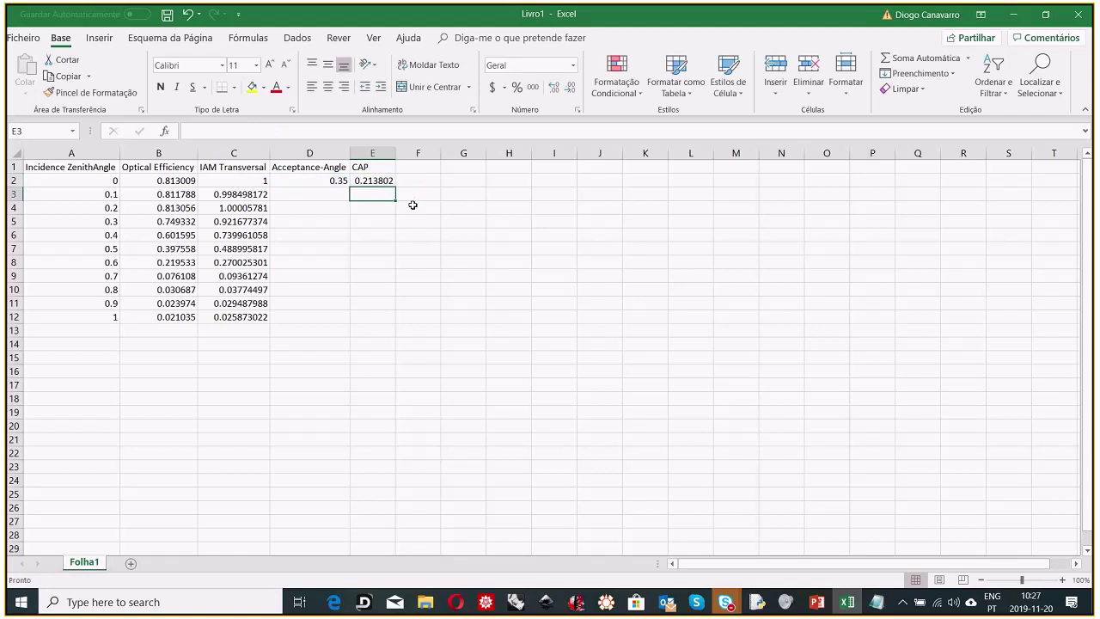
Step: Centre the A1:E1 headers and check the finished CAP formula in E2
left_click_drag(103, 166, 378, 167)
left_click(330, 89)
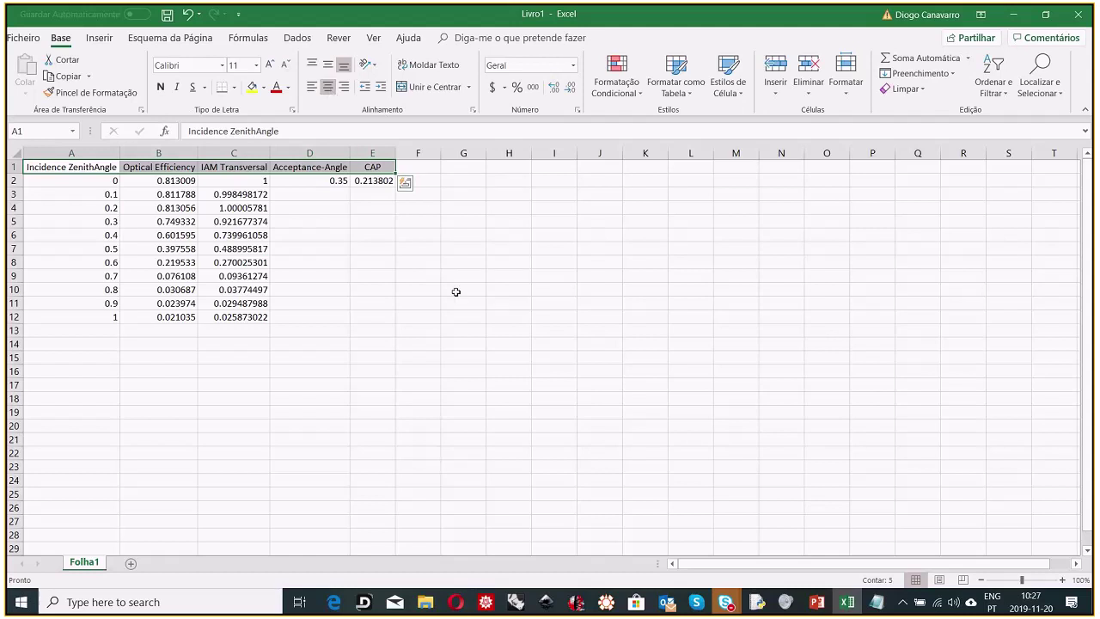
left_click(430, 222)
left_click(379, 183)
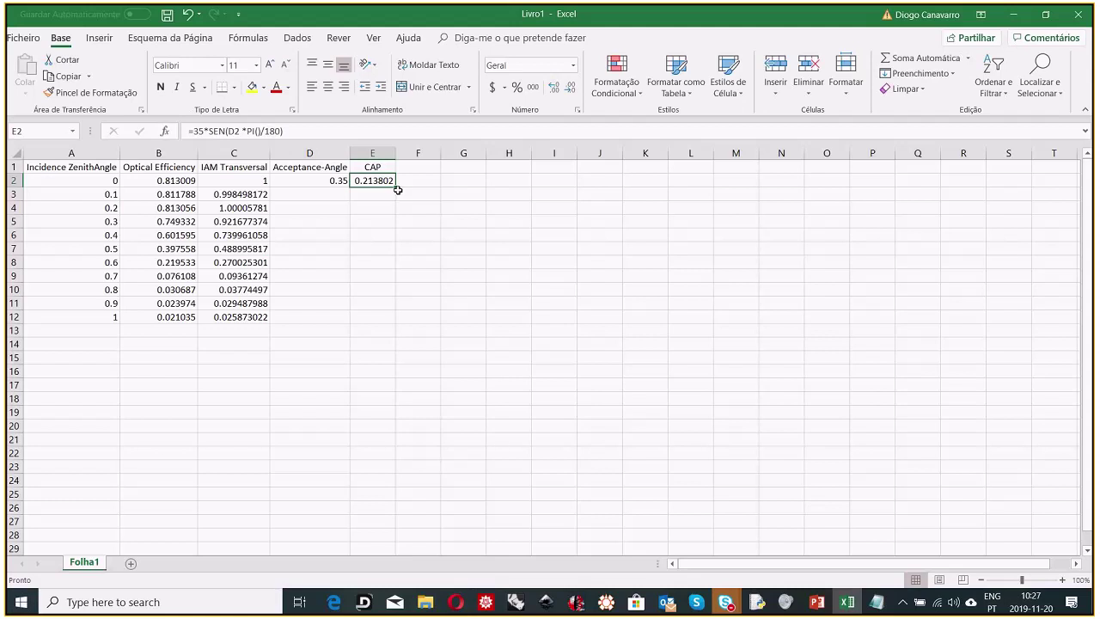
left_click(606, 601)
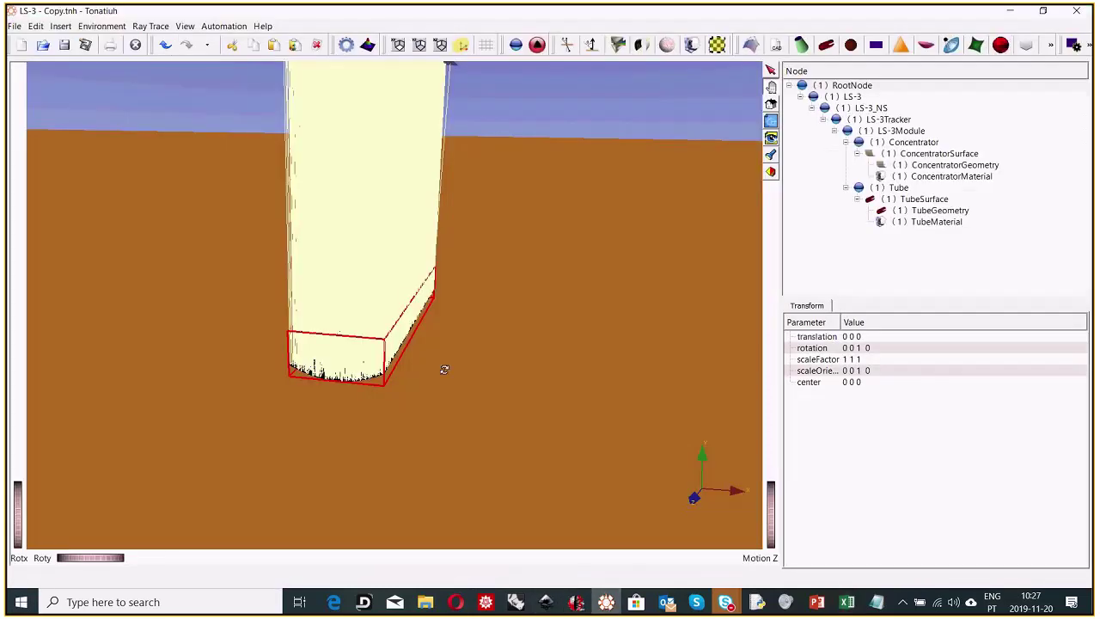
Step: Turn off Display rays under Ray Trace and orbit to an end-on view of the LS-3 trough
left_click_drag(441, 369, 400, 364)
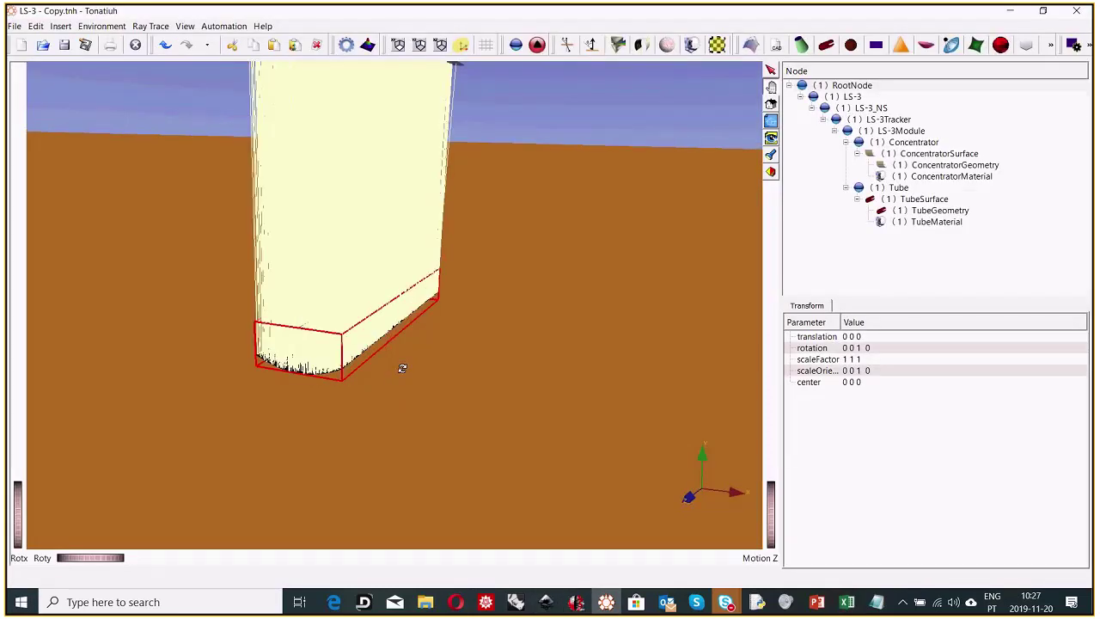
left_click(150, 25)
left_click(177, 74)
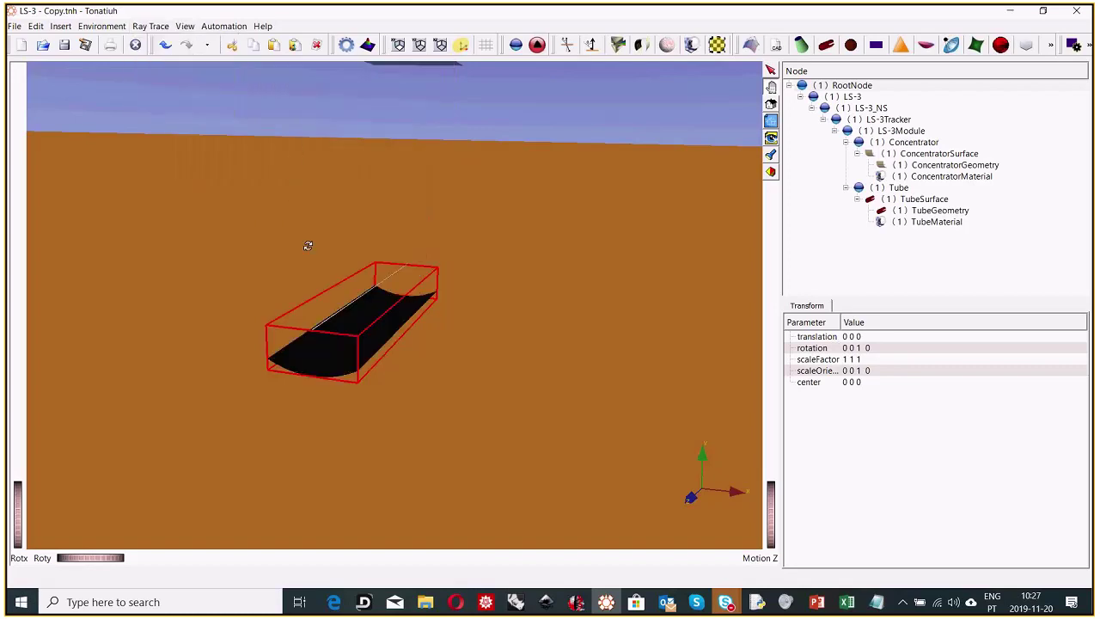
left_click_drag(401, 279, 325, 309)
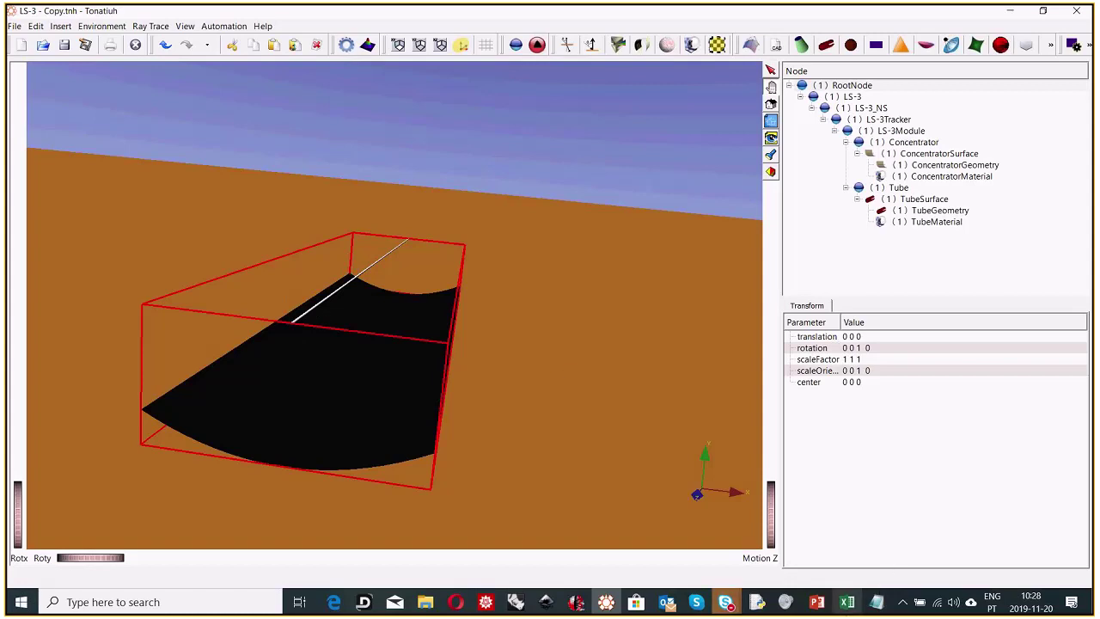
left_click(847, 601)
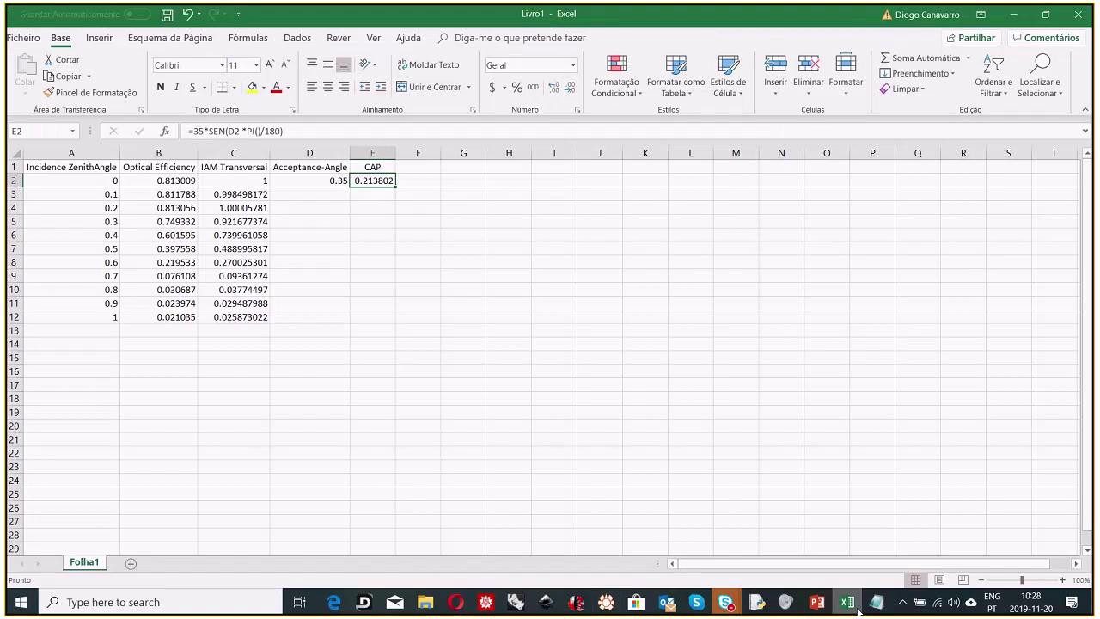
Step: Check the 0.813009 optical efficiency in B2 and the 0.35 acceptance angle in D2
left_click(179, 184)
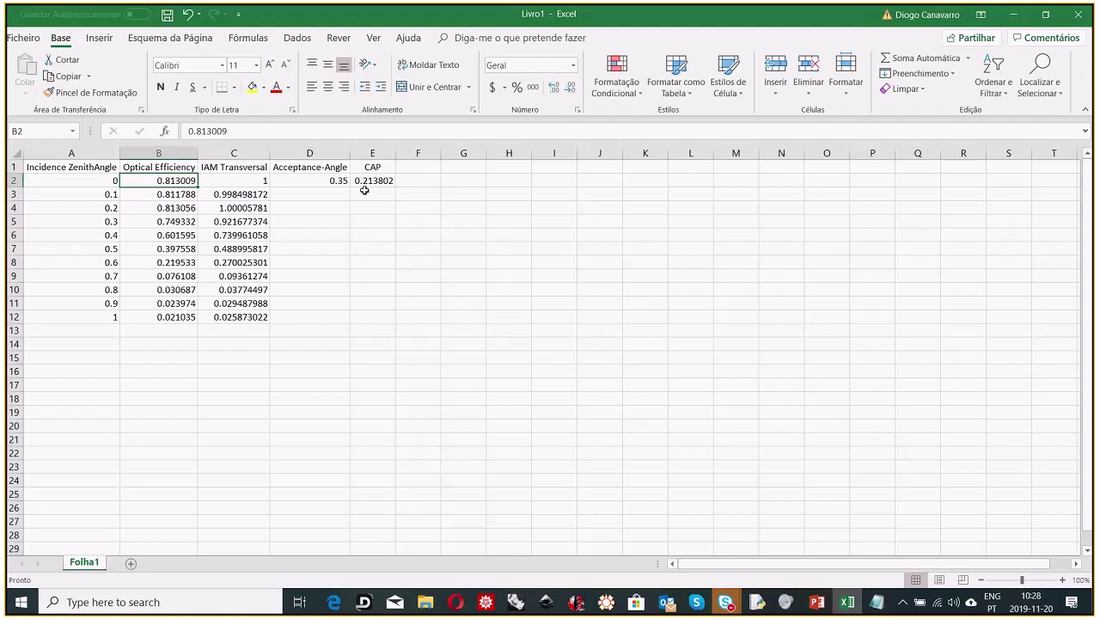
key("Right")
key("Right")
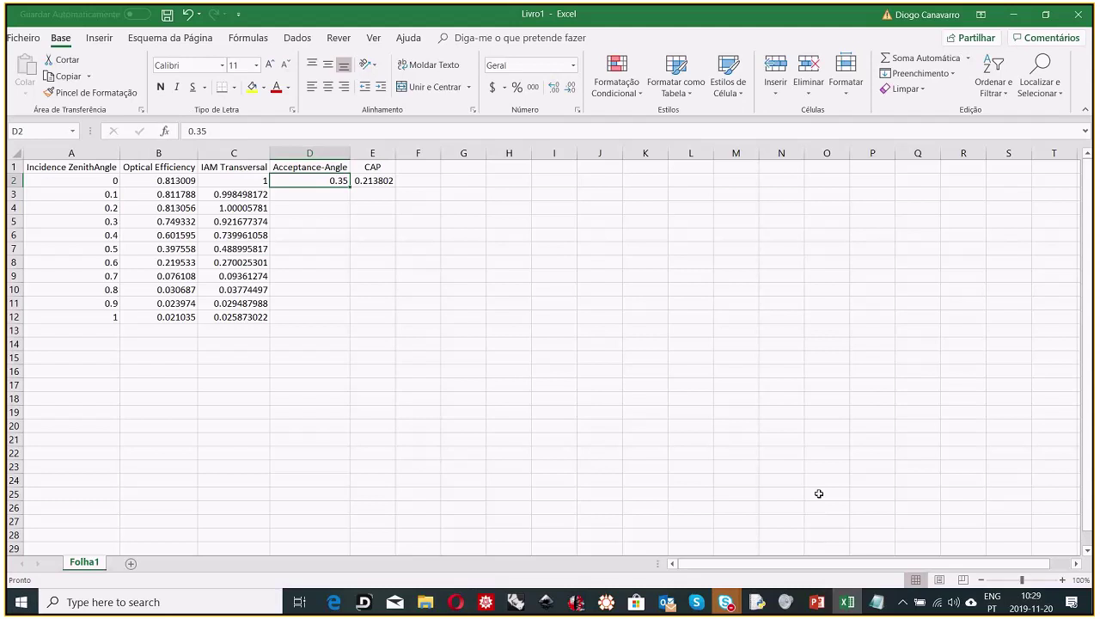
left_click(818, 602)
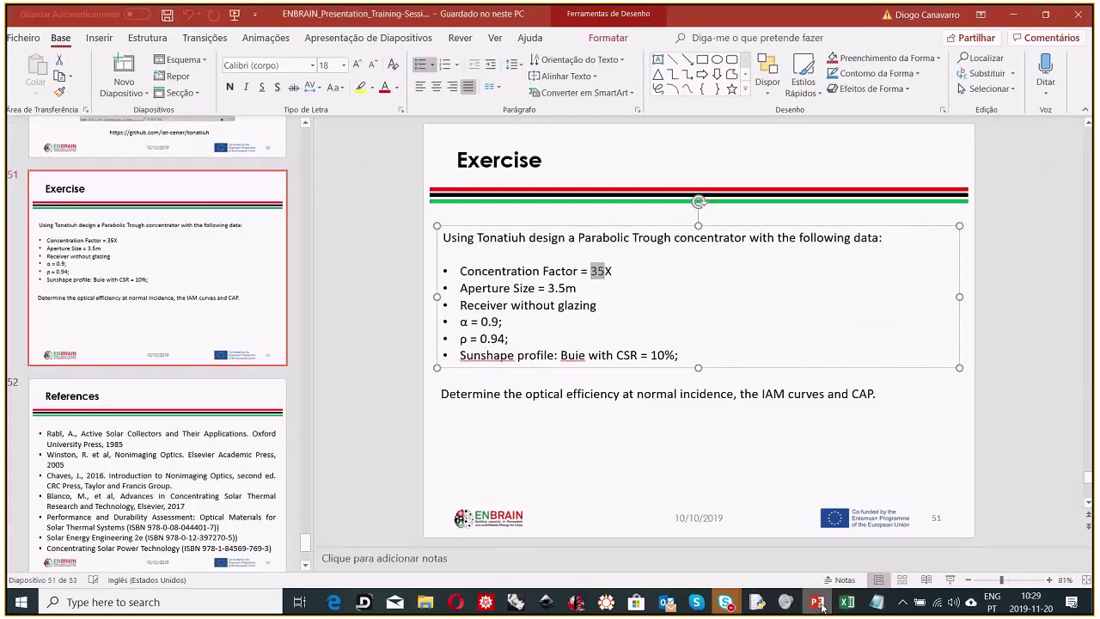
Step: Highlight 'optical efficiency at normal incidence' on the slide, compare with B2, and select the IAM Transversal values
left_click_drag(526, 394, 730, 393)
left_click(846, 602)
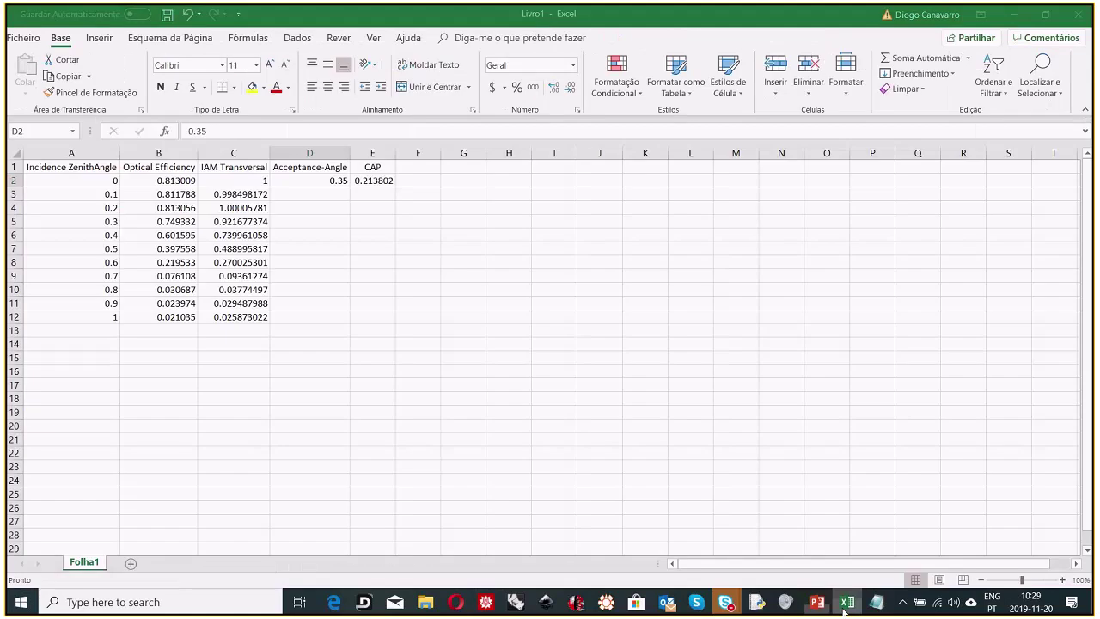
left_click(165, 180)
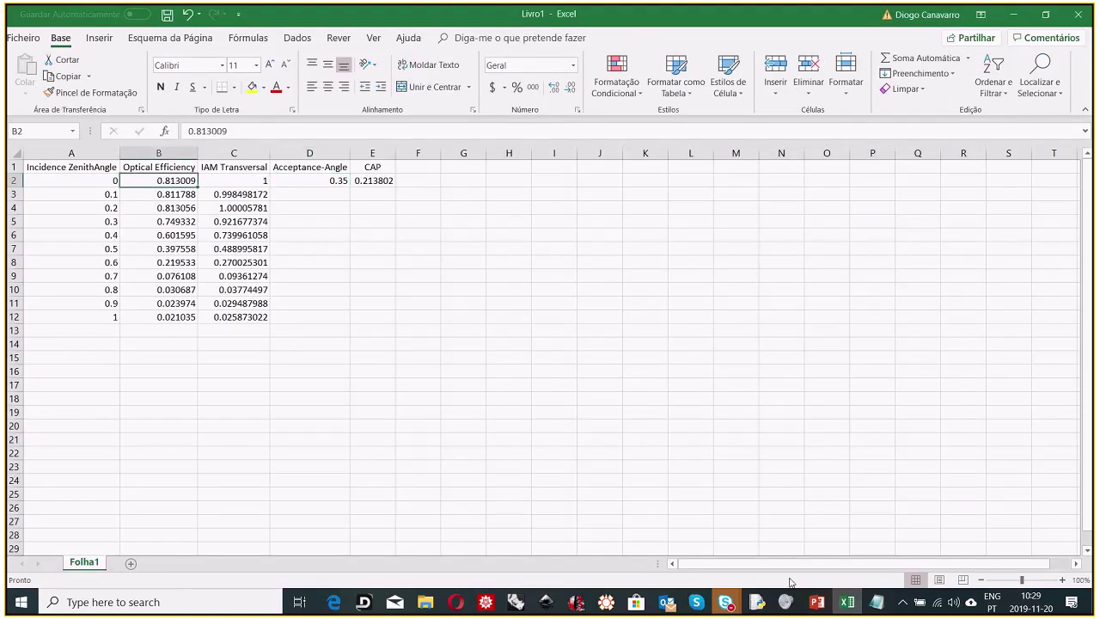
left_click(816, 601)
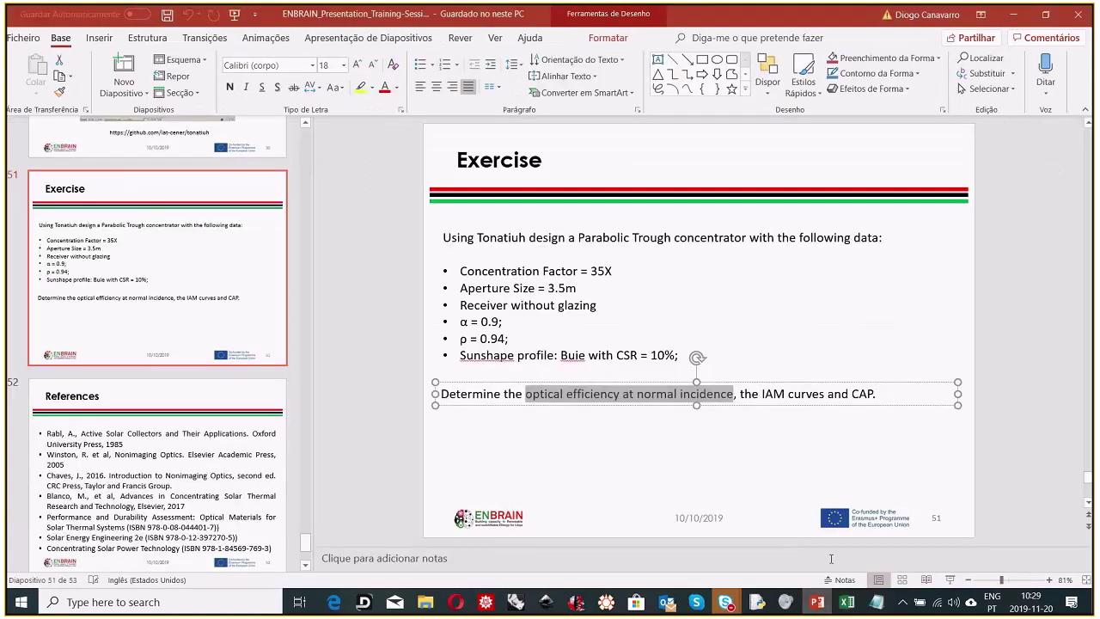
left_click(817, 604)
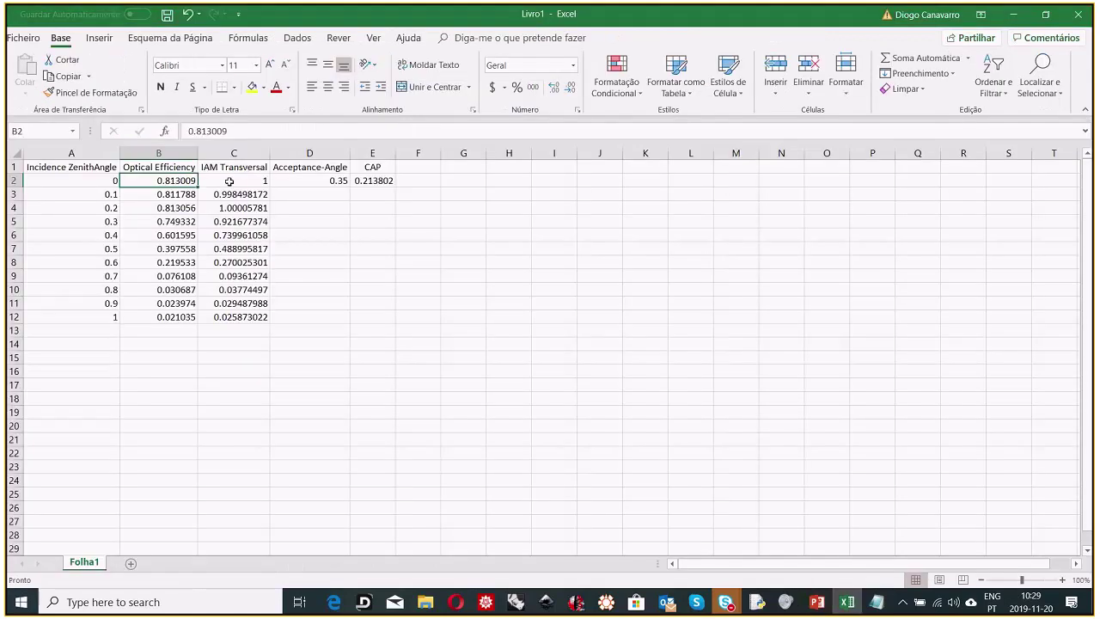
left_click(229, 182)
key("ctrl+shift+Down")
Step: Select column A (Incidence ZenithAngle) together with column C (IAM Transversal)
left_click(113, 180)
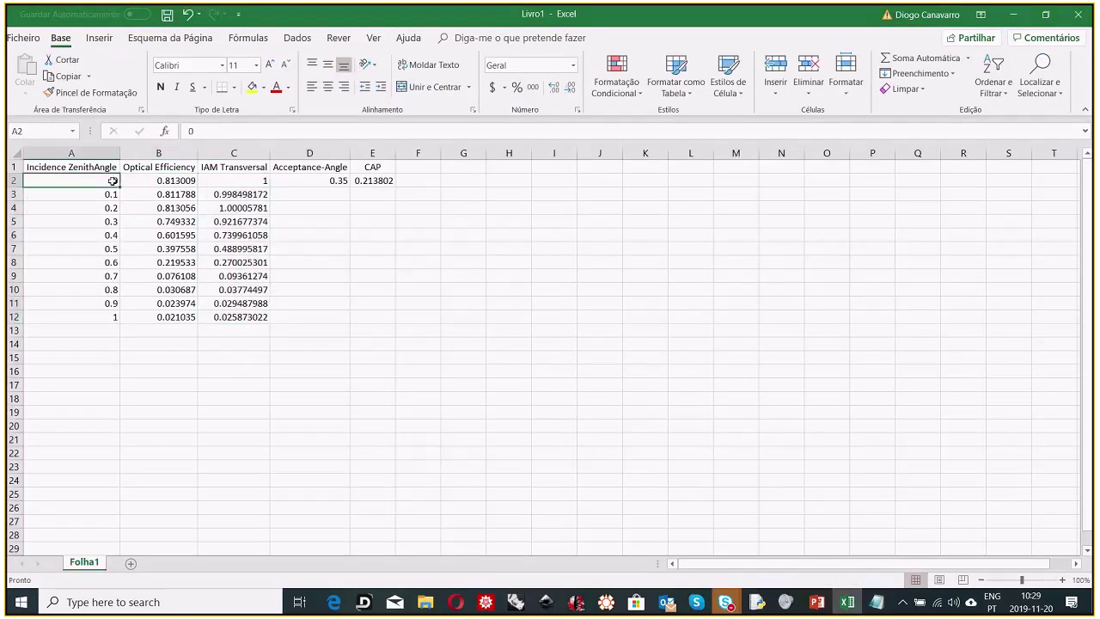
left_click_drag(112, 180, 107, 318)
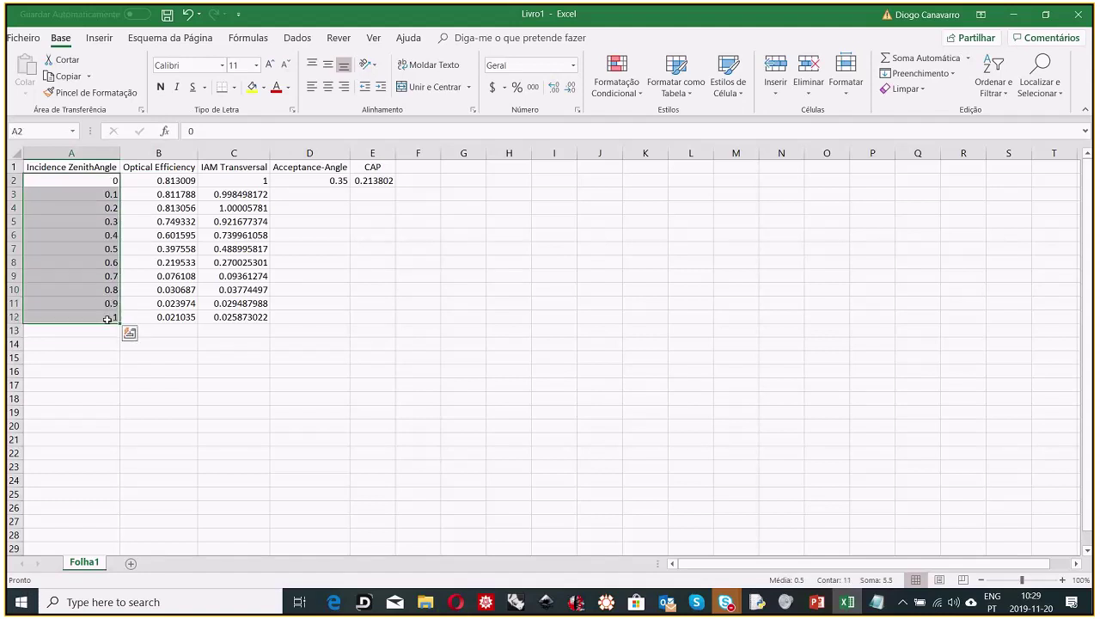
left_click_drag(262, 195, 263, 235, "ctrl")
left_click_drag(266, 188, 256, 312)
left_click(309, 290)
left_click_drag(93, 179, 103, 224)
left_click(94, 153)
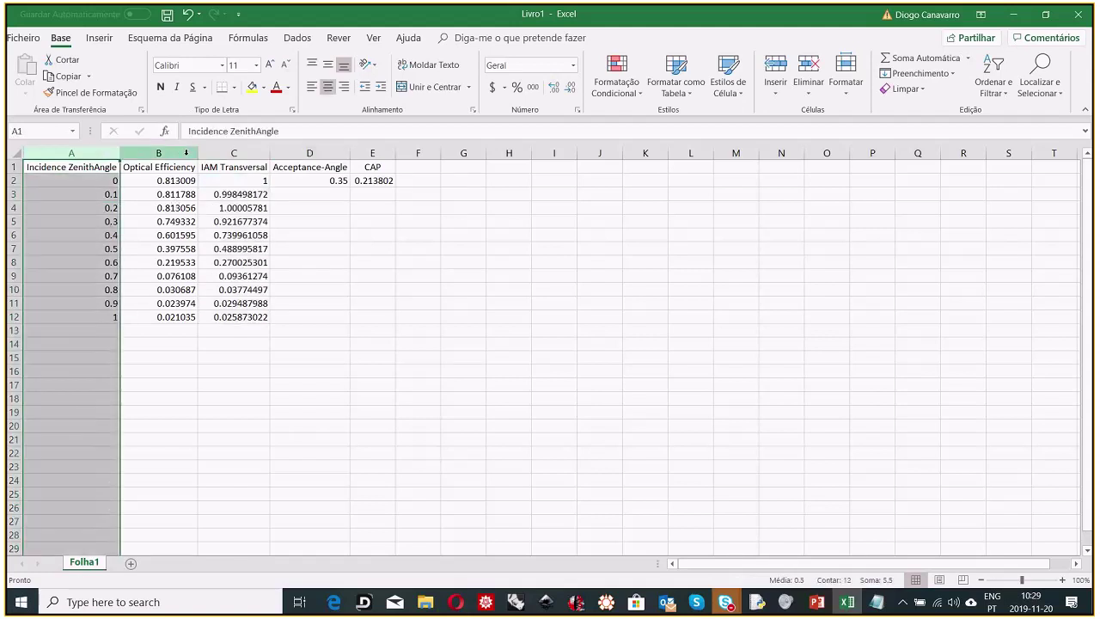
left_click(233, 153, "ctrl")
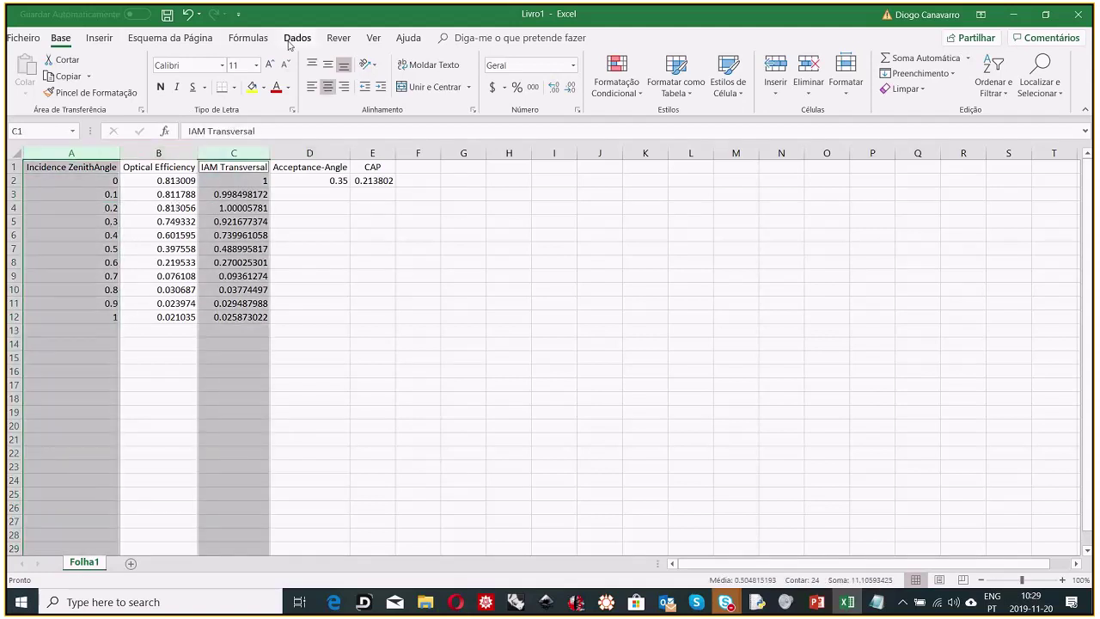
Step: Attempt a line sparkline from the Insert tab and cancel it after the invalid location error
left_click(100, 38)
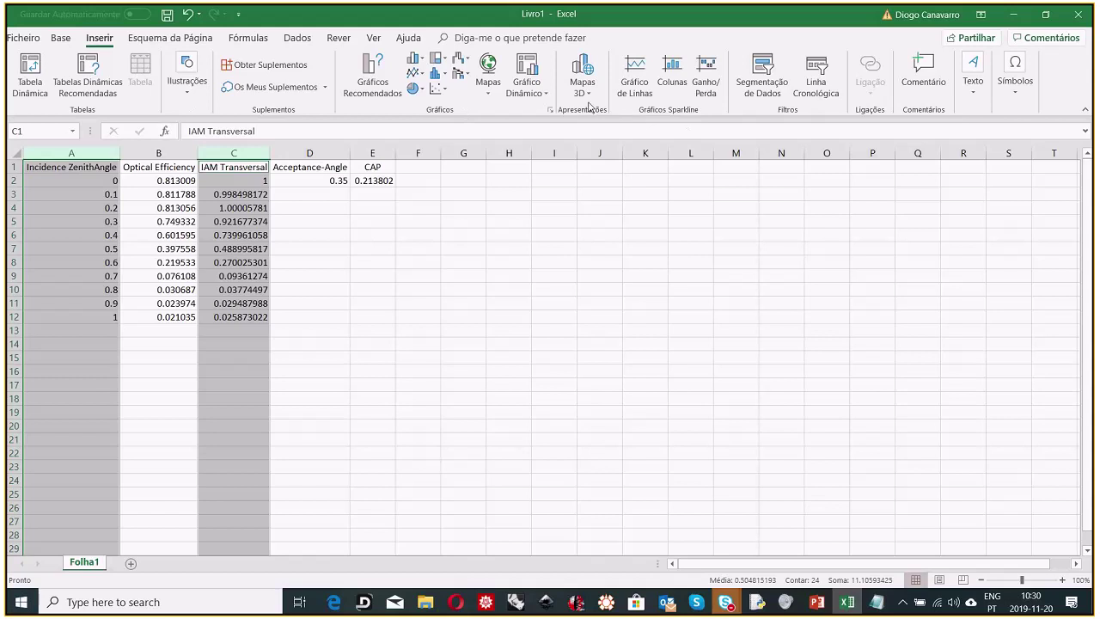
left_click(634, 90)
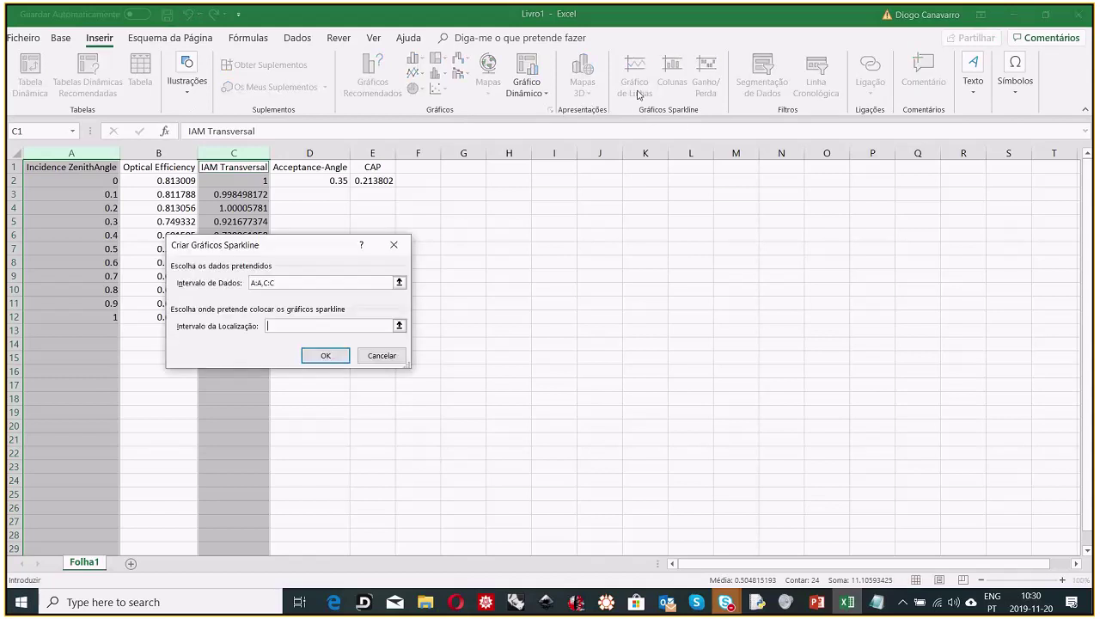
left_click(325, 354)
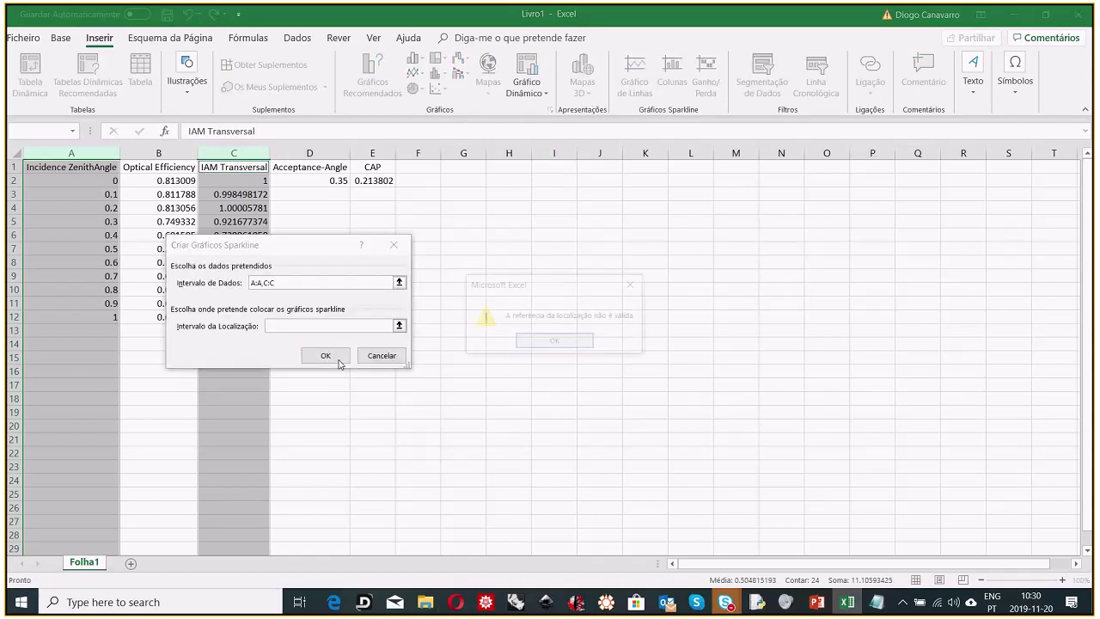
left_click(555, 341)
key("Escape")
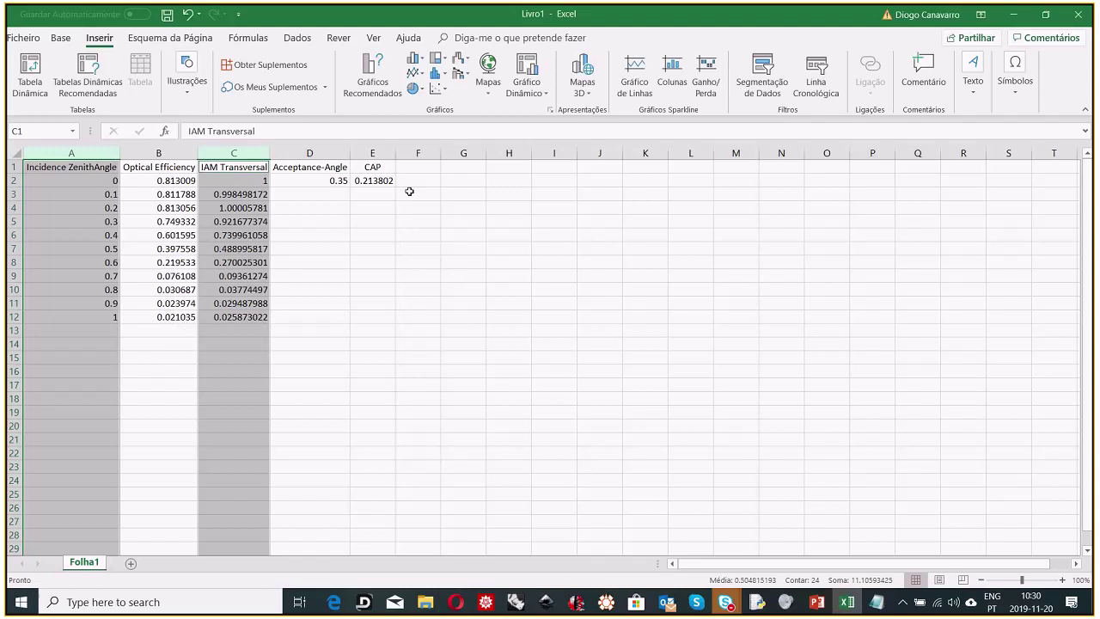
Step: Insert a Lines with Markers chart, delete the Incidence ZenithAngle series, and place it beside the table
left_click(415, 73)
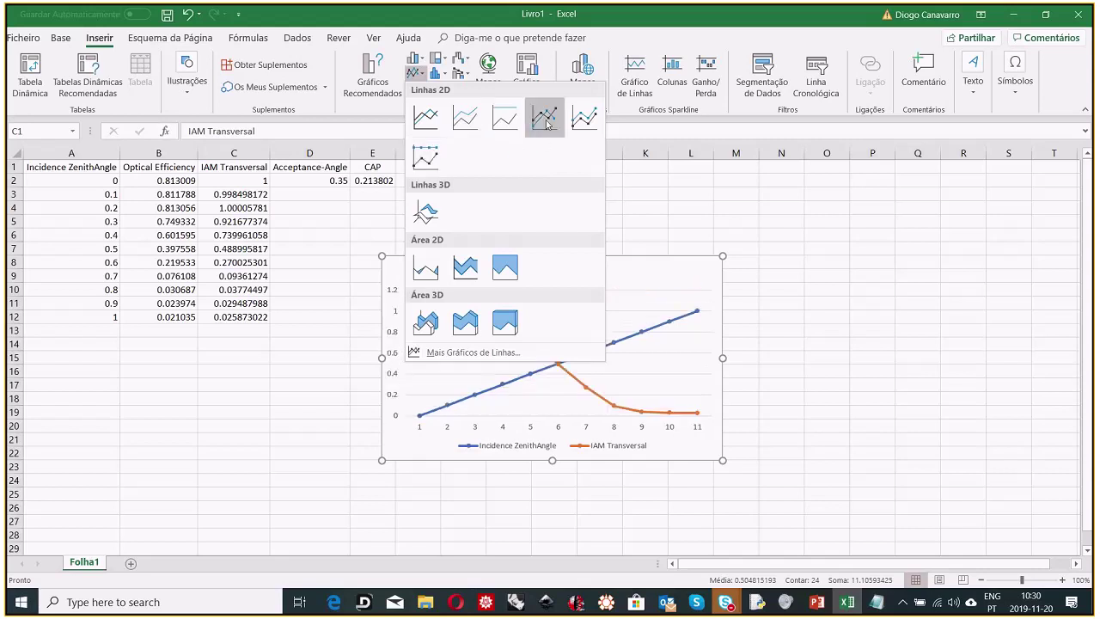
left_click(584, 116)
left_click(632, 339)
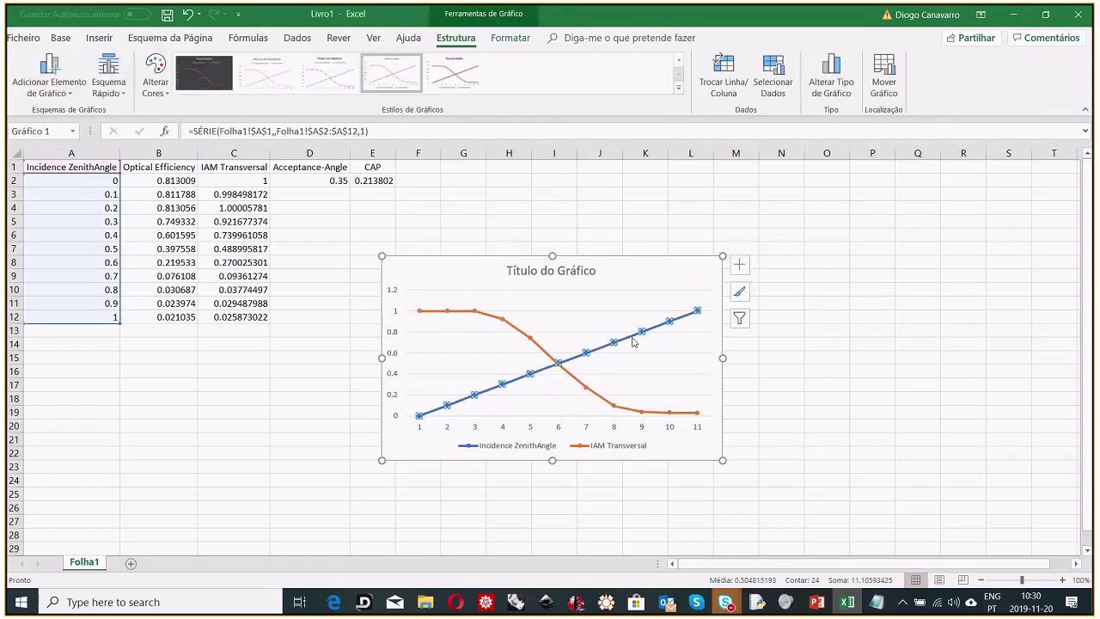
key("Delete")
left_click_drag(634, 261, 565, 277)
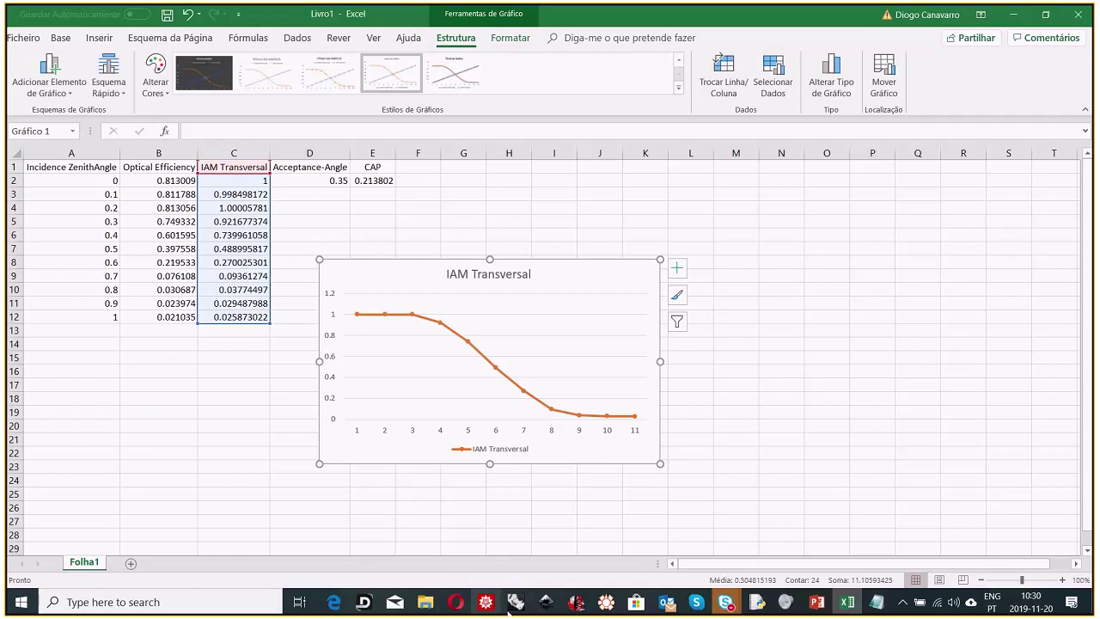
left_click(604, 604)
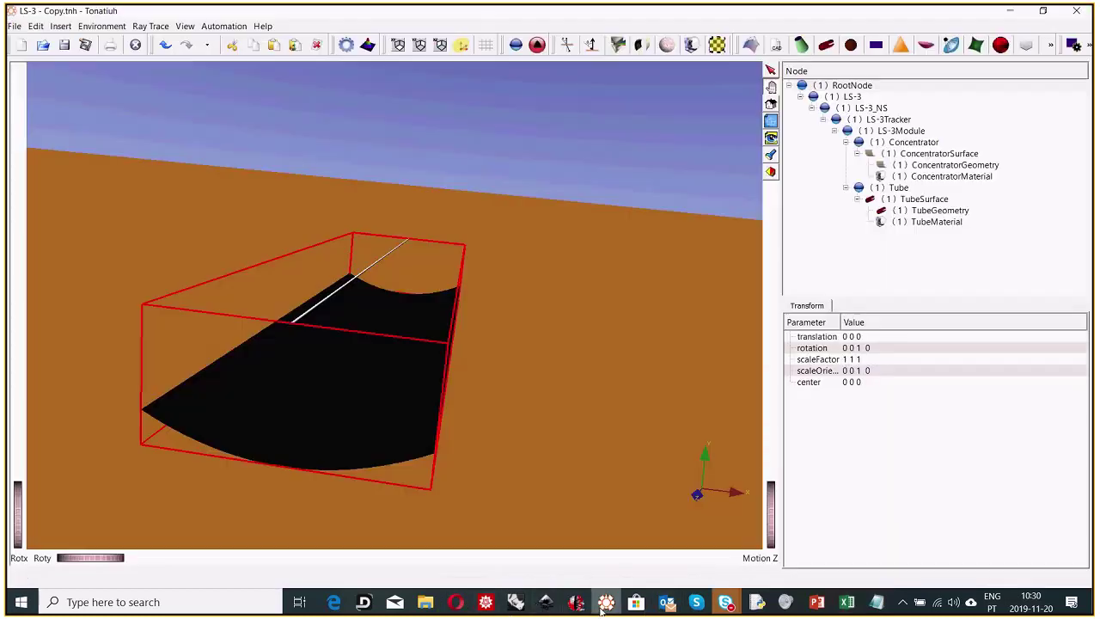
left_click(102, 26)
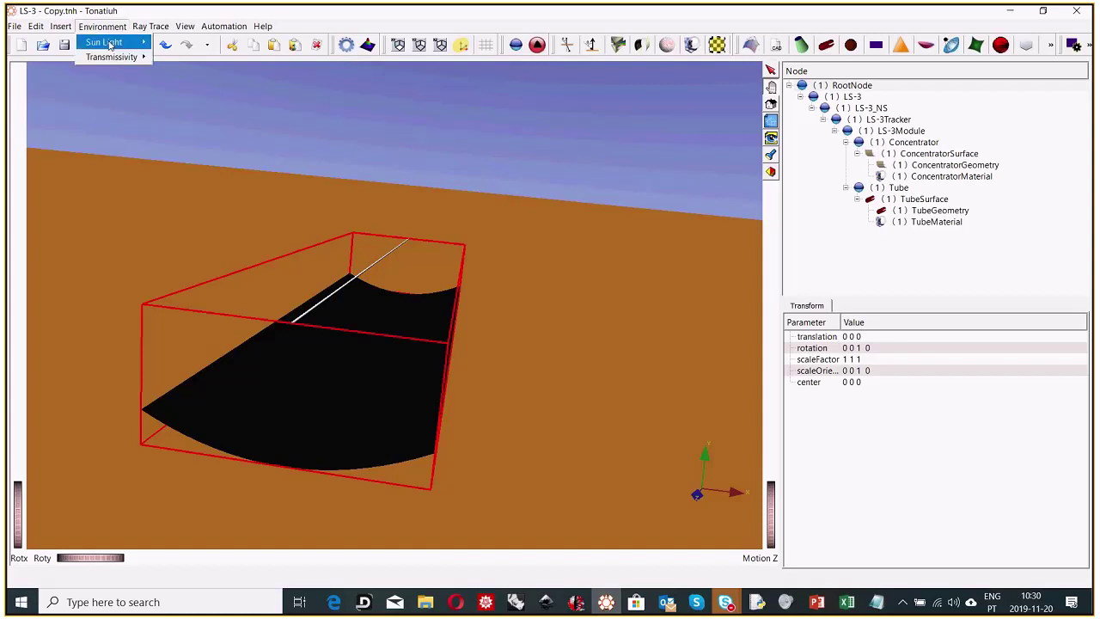
mouse_move(110, 43)
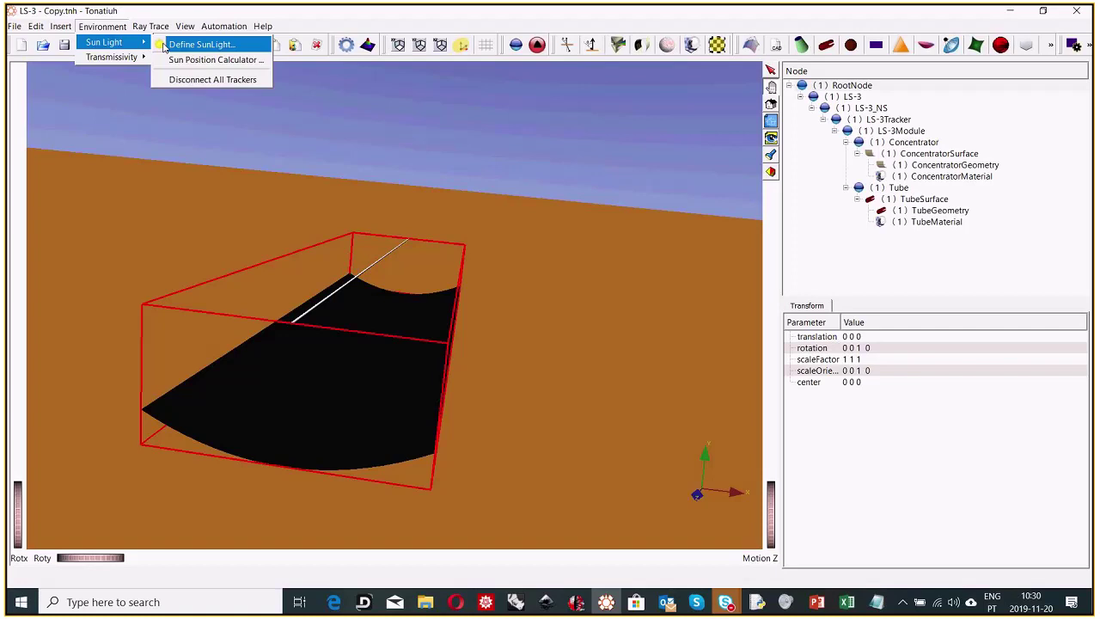
left_click(164, 46)
left_click(454, 177)
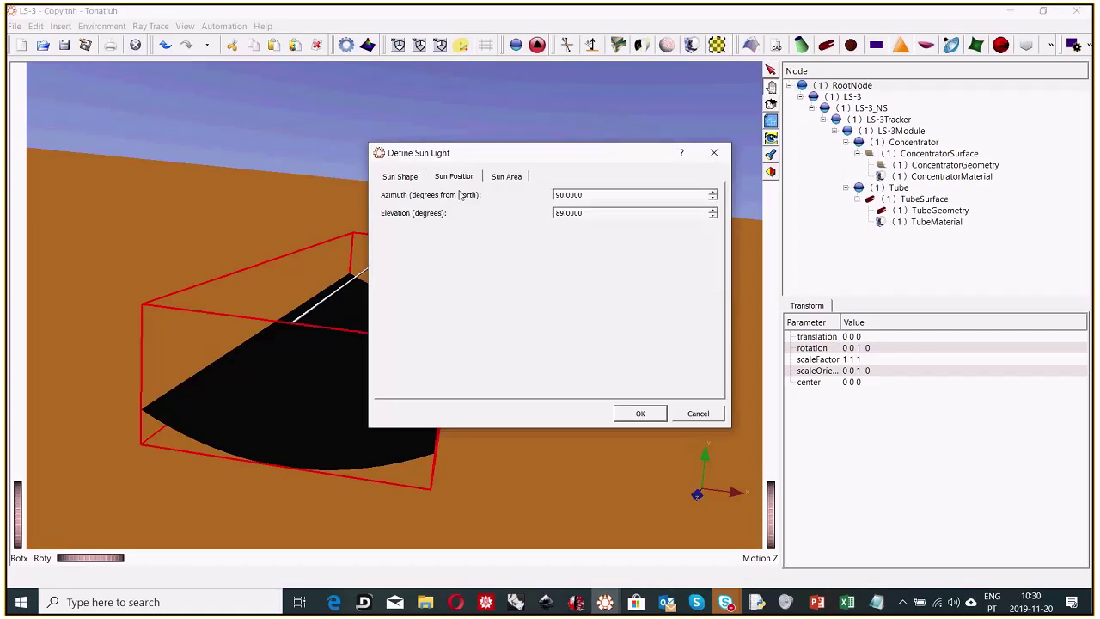
left_click_drag(558, 195, 554, 195)
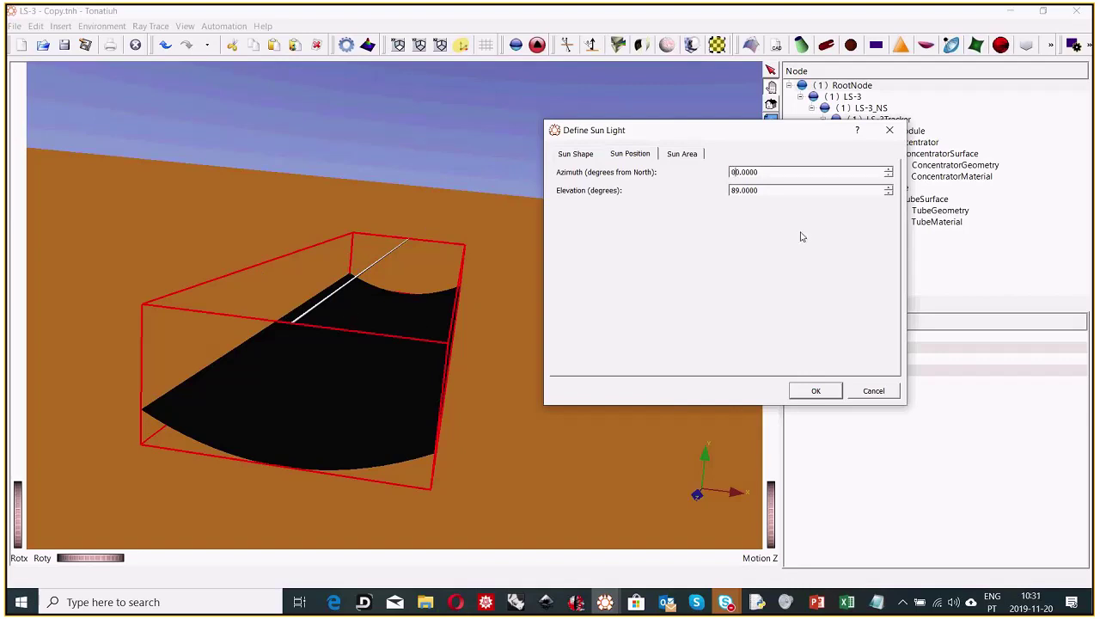
left_click(815, 391)
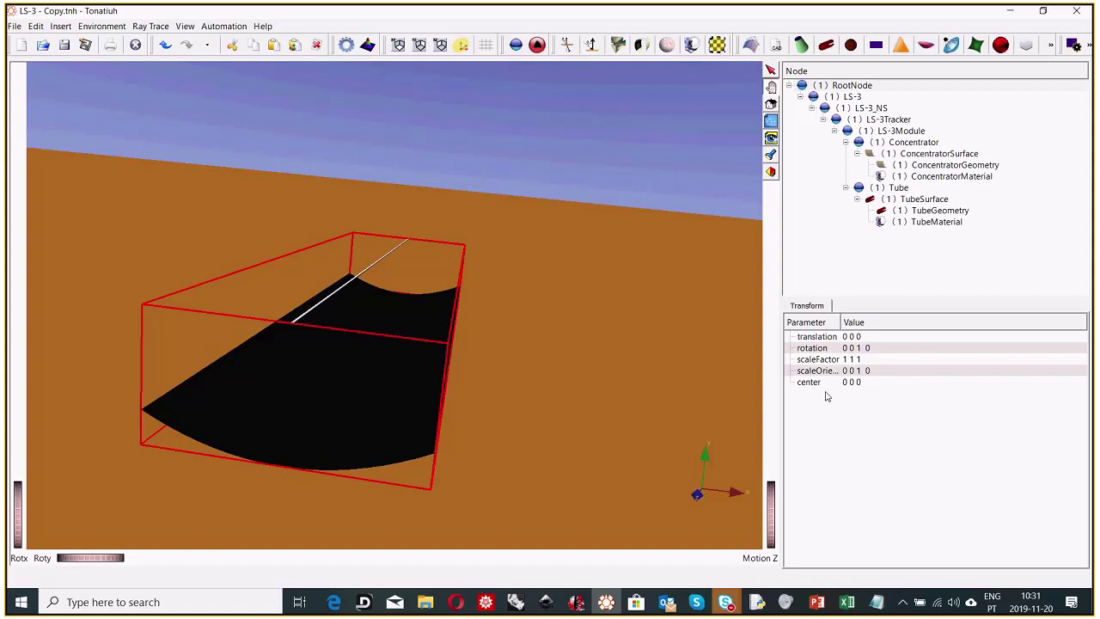
left_click(847, 604)
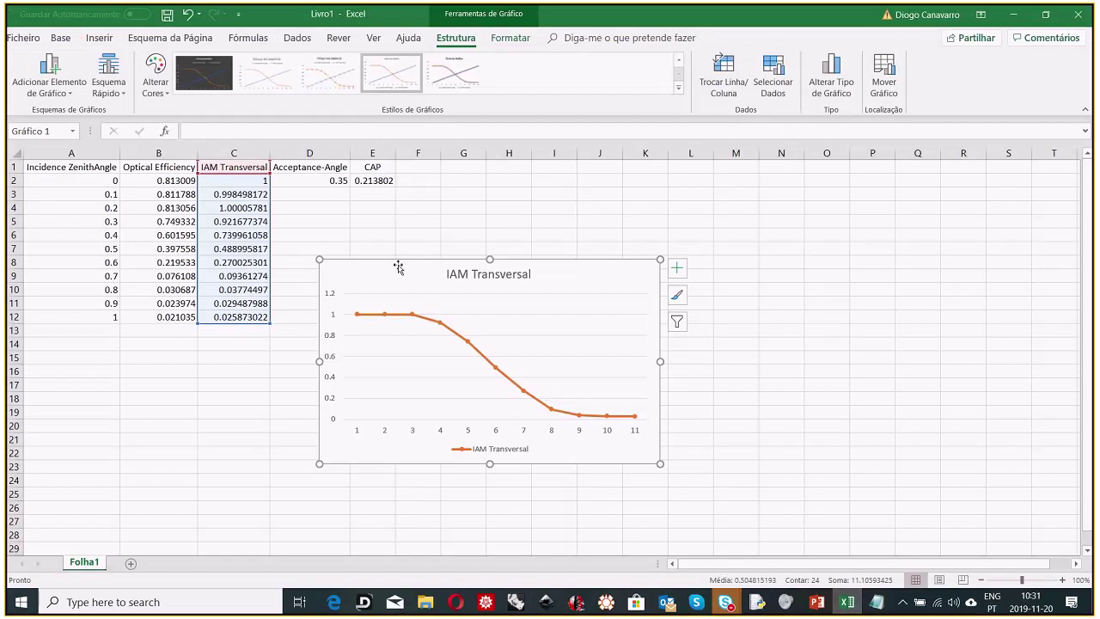
Step: Move the IAM Transversal chart below the table and centre the 0.35 value in D2
left_click_drag(404, 273, 371, 248)
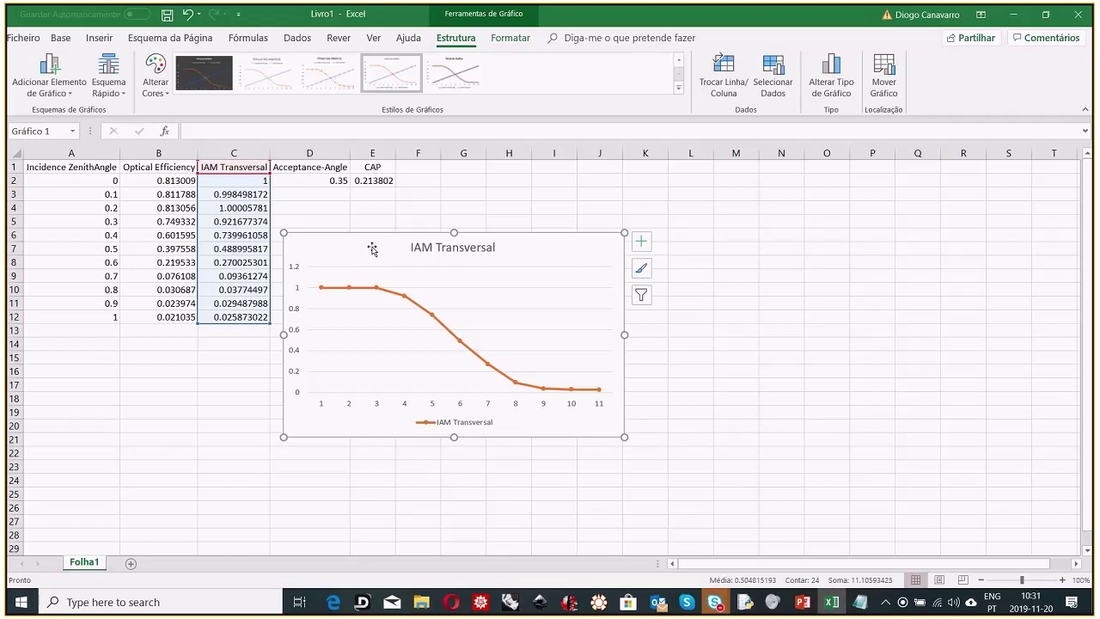
left_click_drag(372, 248, 154, 350)
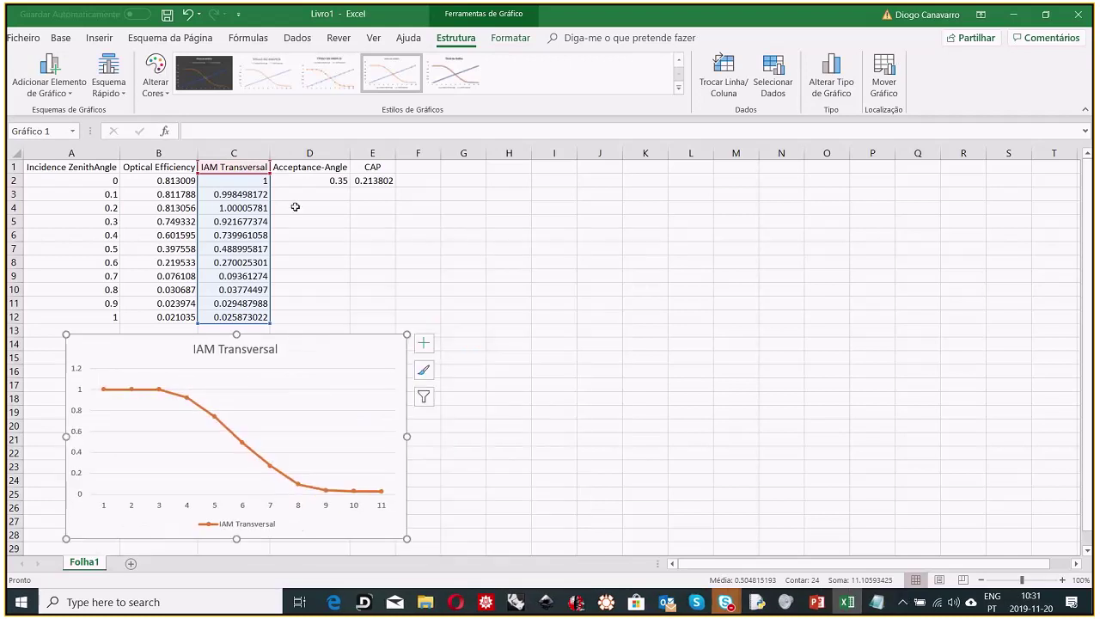
left_click(313, 169)
left_click(336, 181)
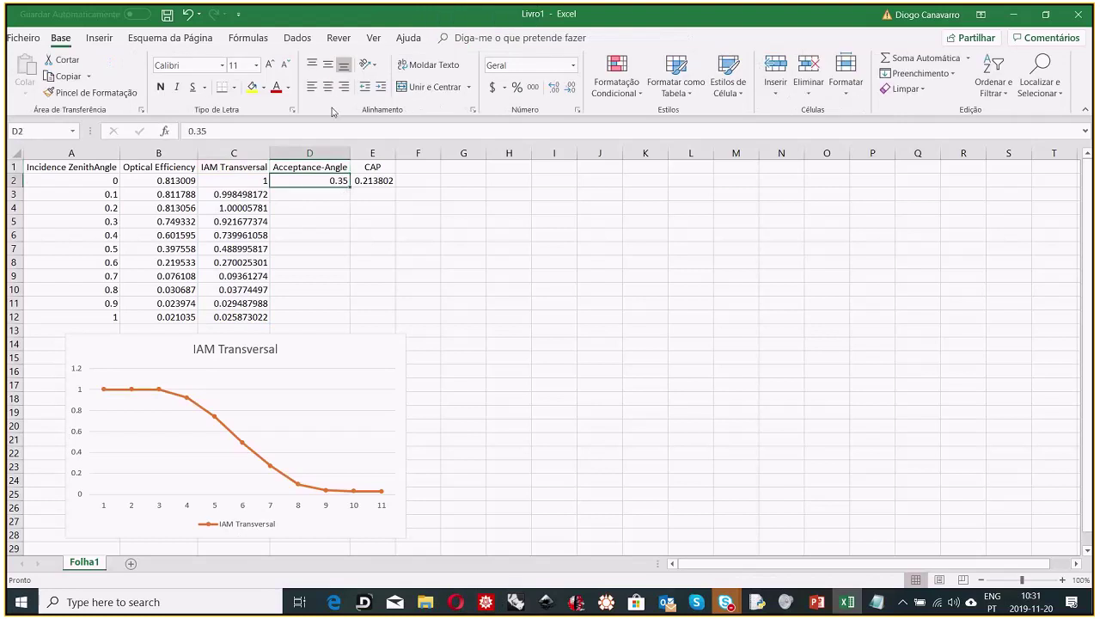
left_click(328, 87)
Step: Review the IAM formulas in C5 and C6 and the CAP formula in E2
left_click(248, 235)
left_click(247, 226)
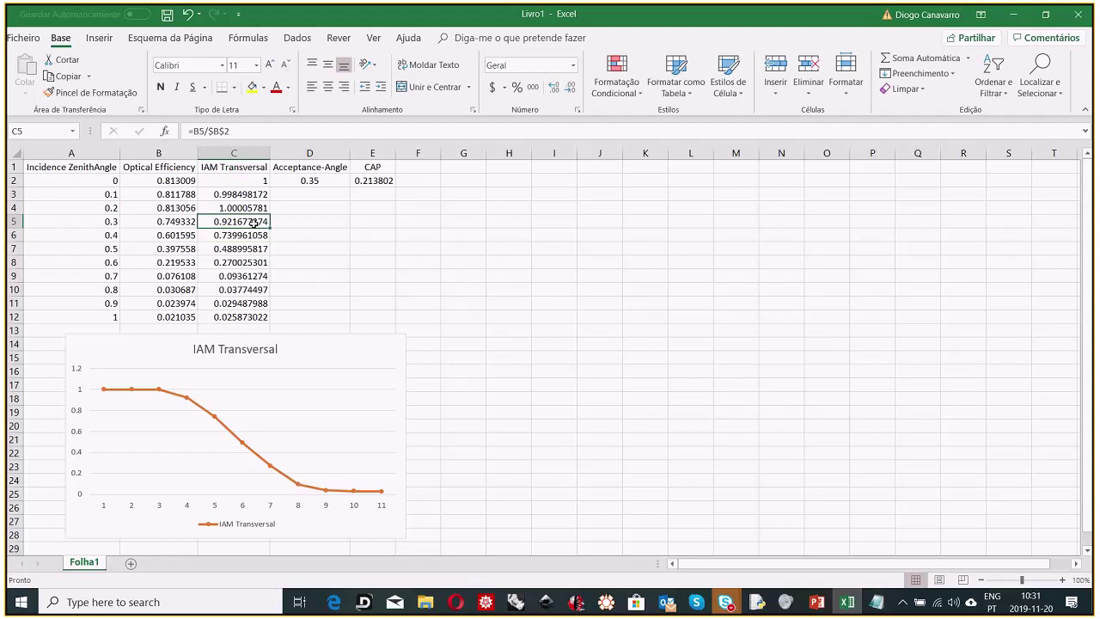
left_click(253, 232)
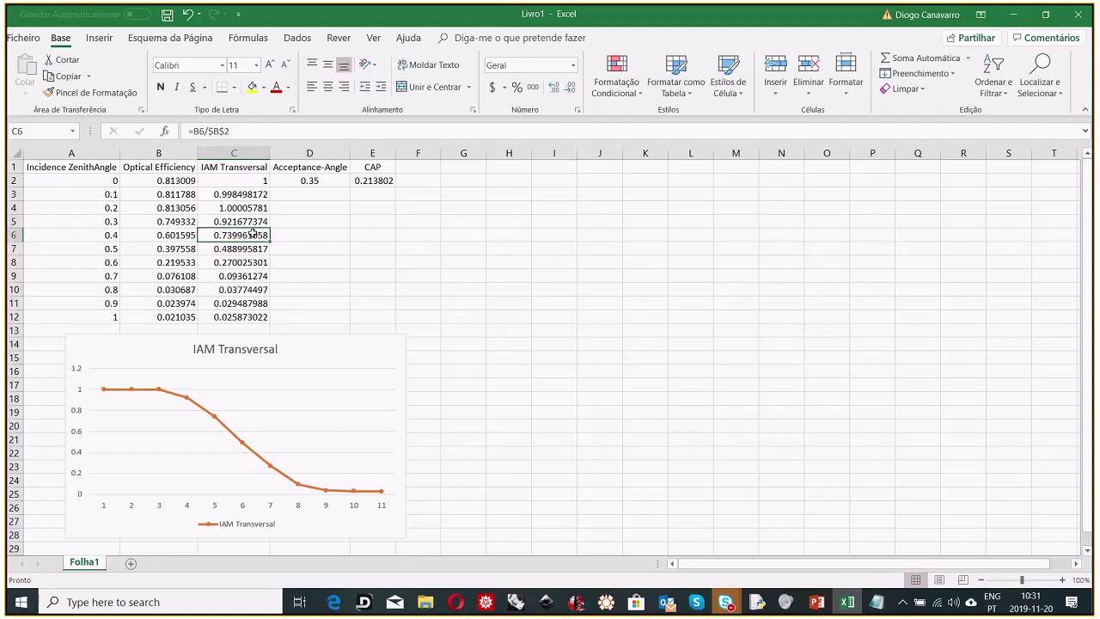
left_click(315, 181)
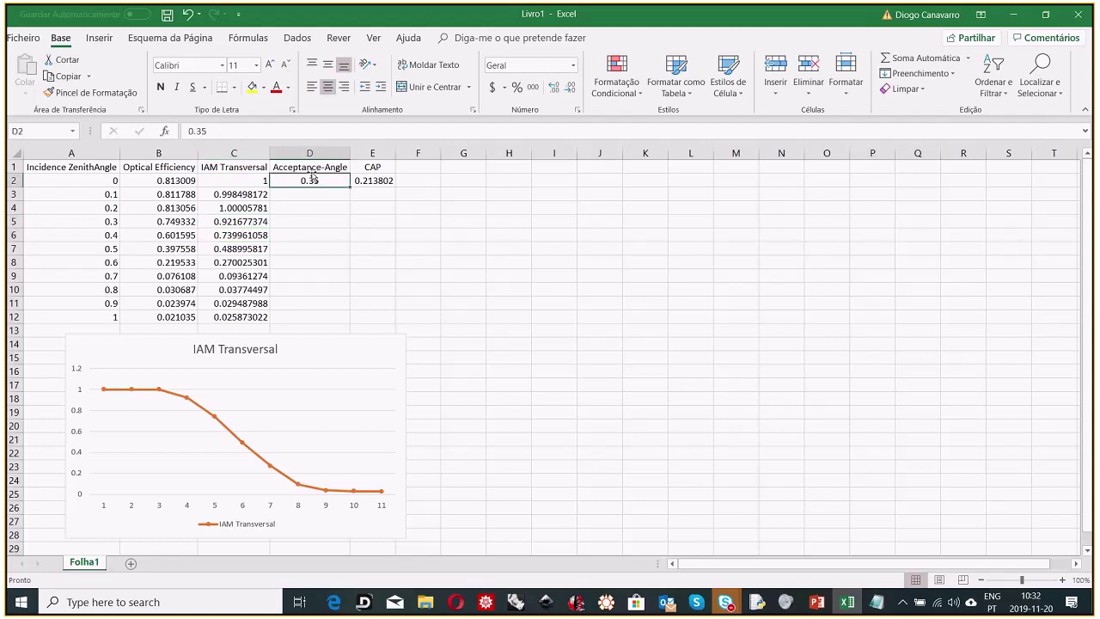
left_click(360, 181)
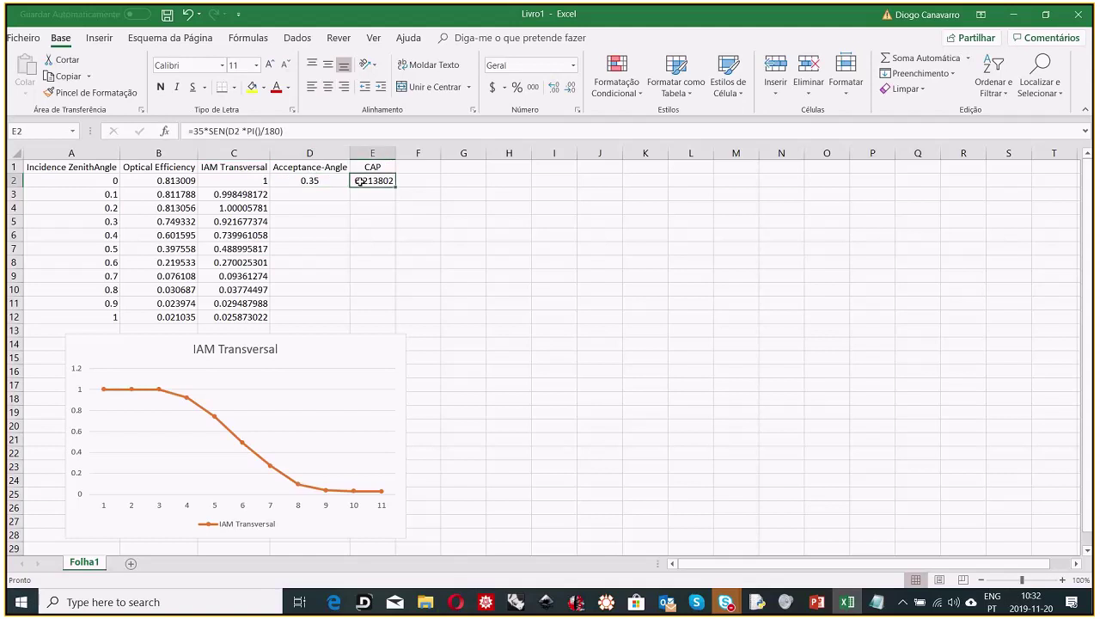
left_click(379, 206)
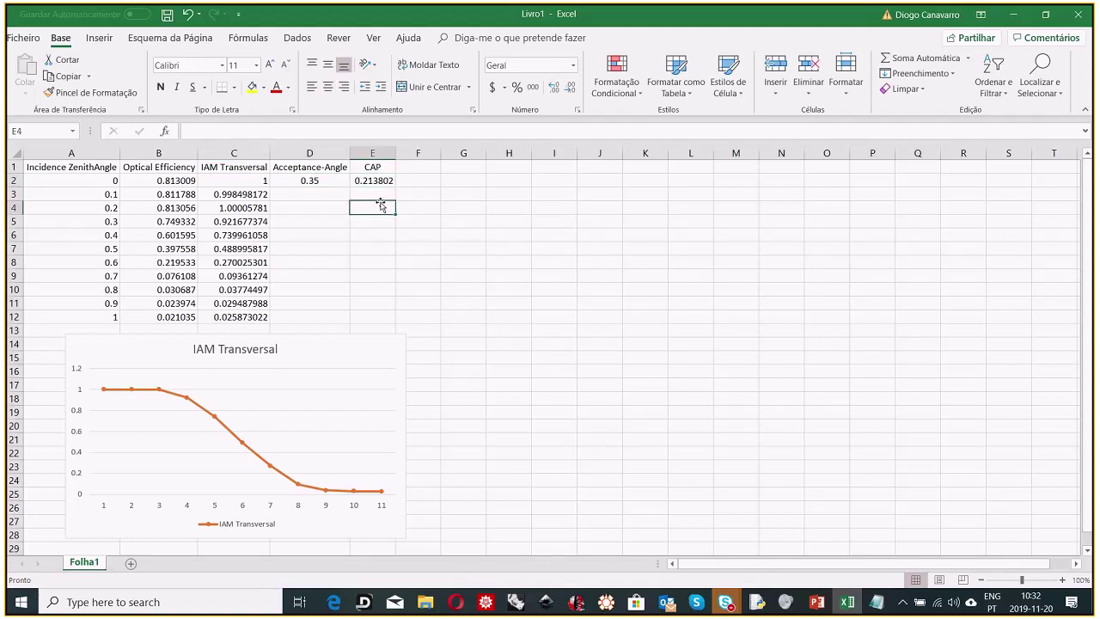
Step: Reselect the CAP formula in E2, then move the IAM Transversal chart up beside the data columns
left_click(385, 176)
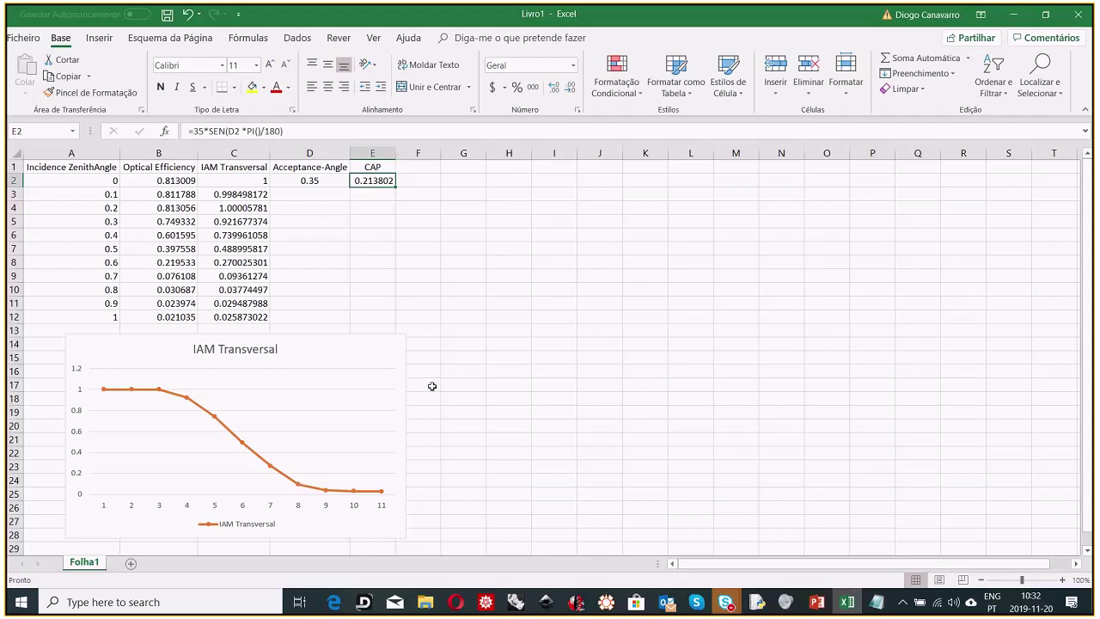
left_click(377, 345)
left_click_drag(377, 345, 566, 246)
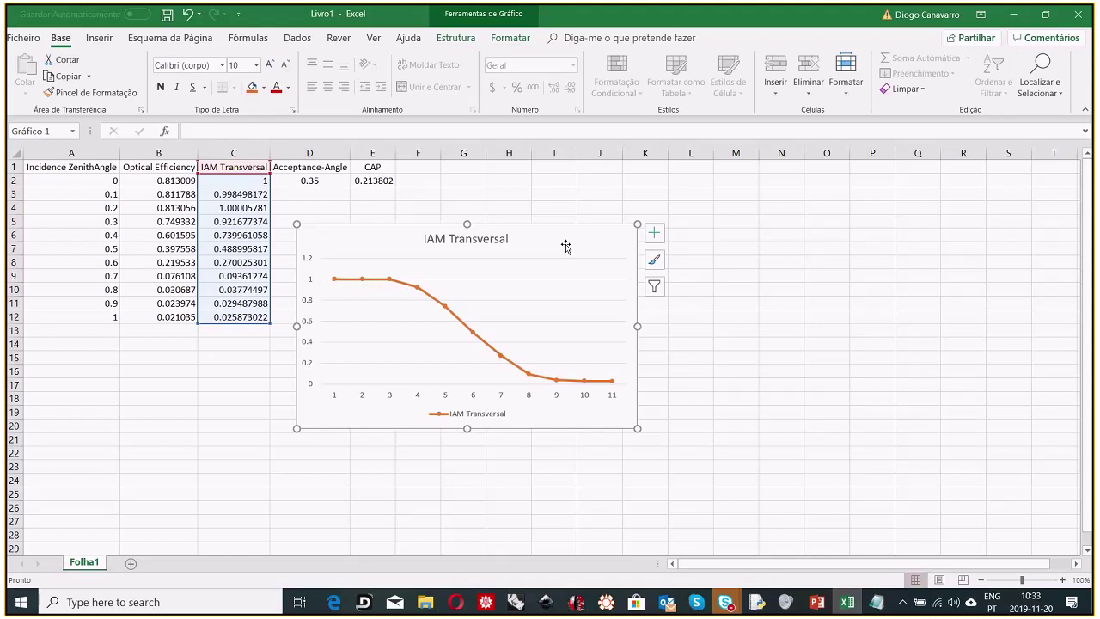
Step: Switch to the Skype for Business meeting and bring up its recording and meeting options
mouse_move(726, 602)
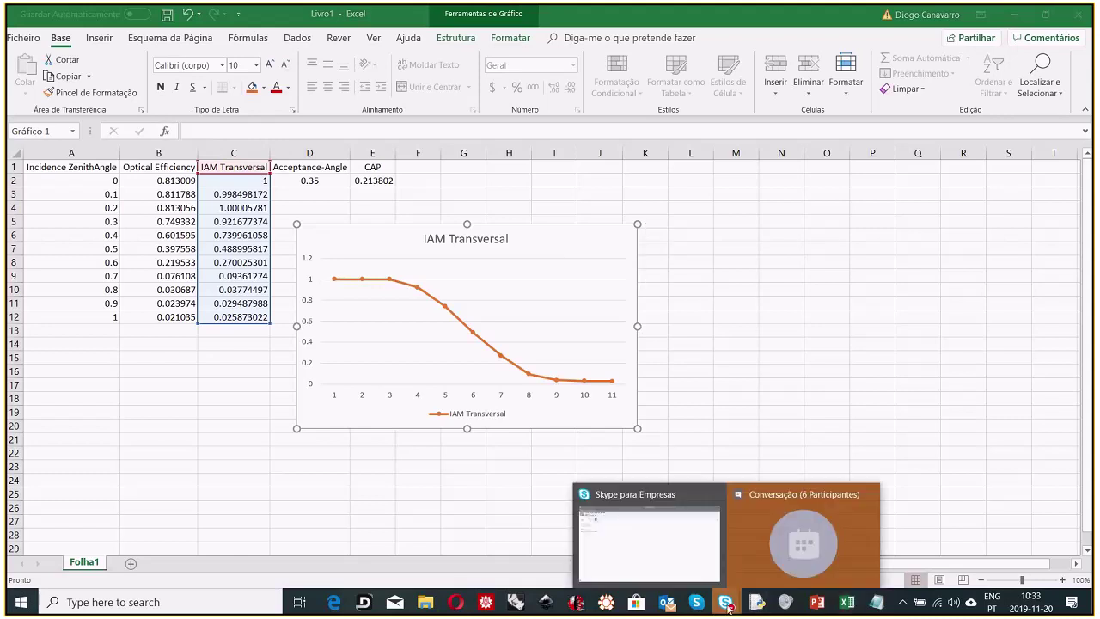
left_click(743, 571)
left_click(1071, 565)
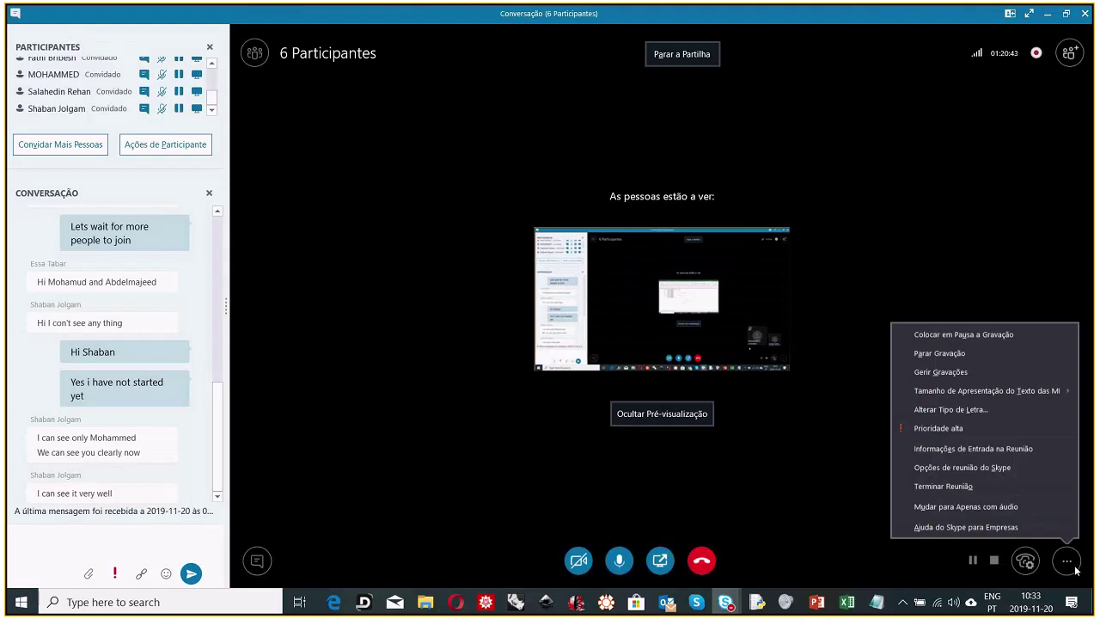